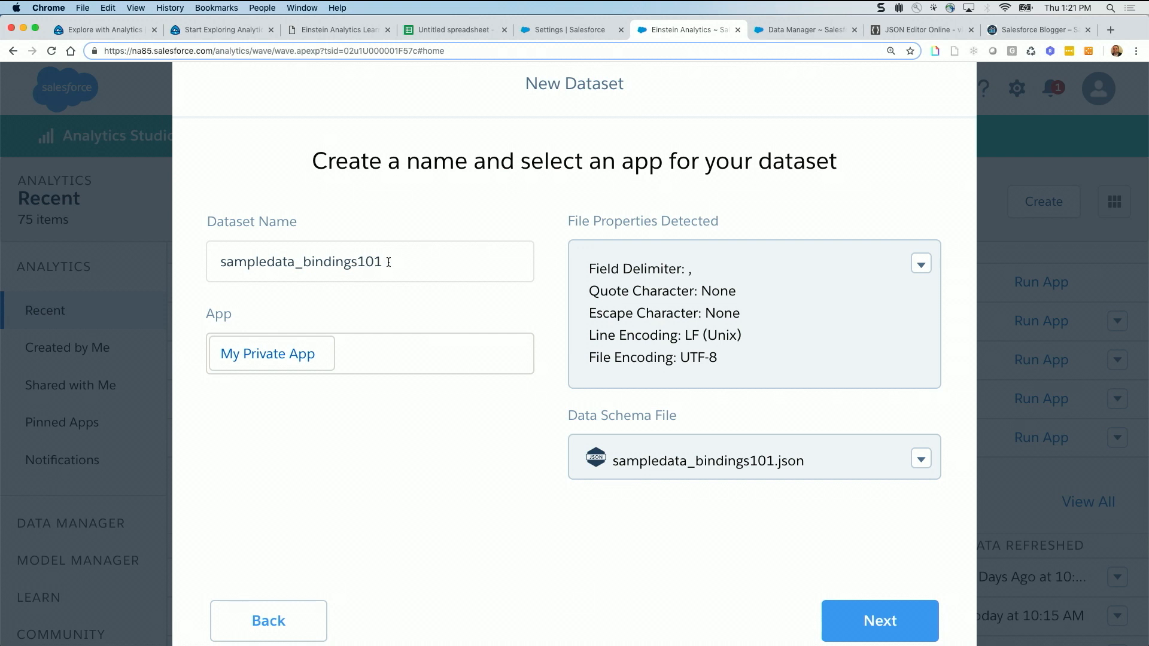
Keep sampledata_bindings101 as the dataset name in My Private App and continue to the field attributes
drag(386, 262, 221, 261)
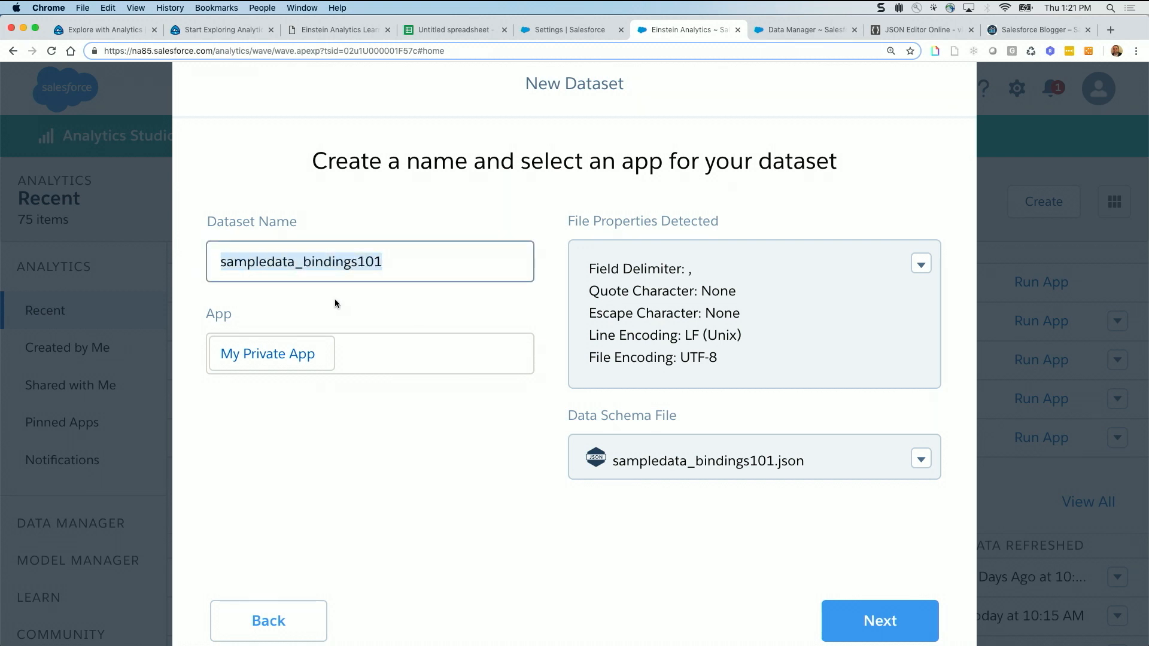
click(777, 551)
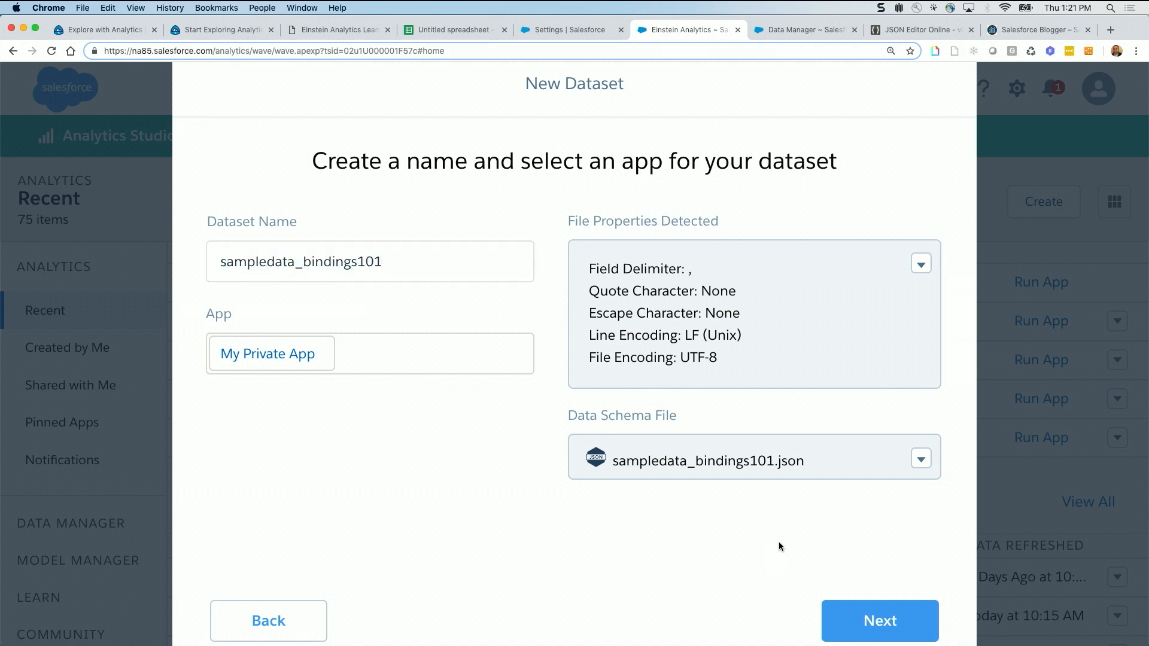
click(889, 622)
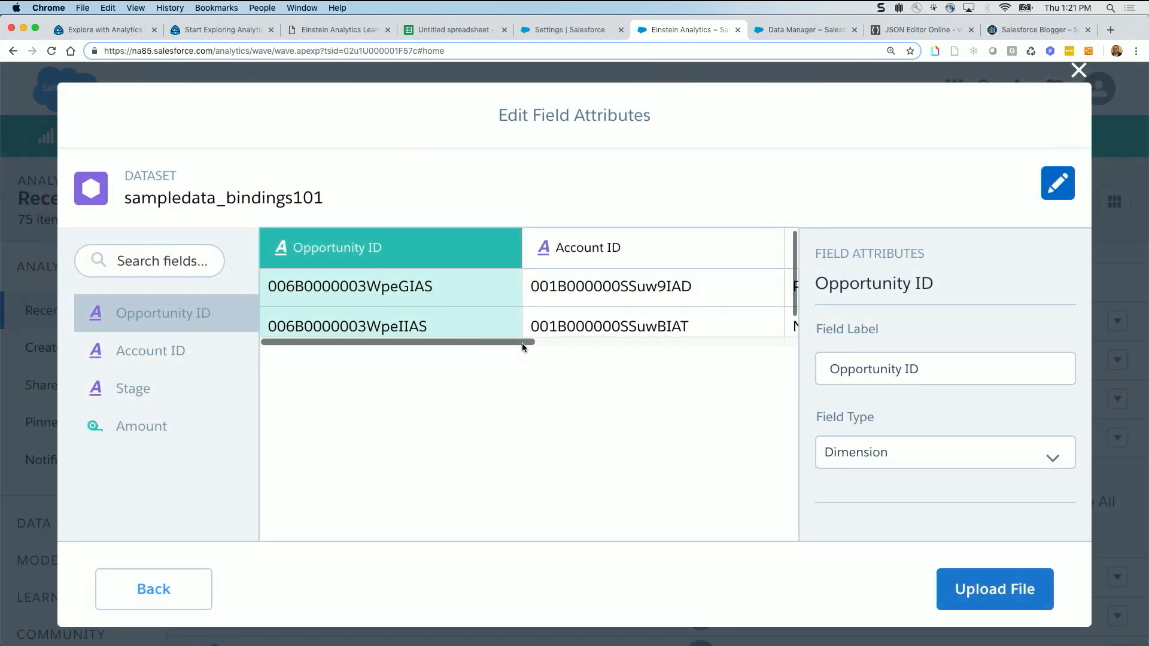
Check the preview columns, upload the file to create the dataset, and dismiss the creation progress window
scroll(508, 303, down, 1)
scroll(508, 303, up, 1)
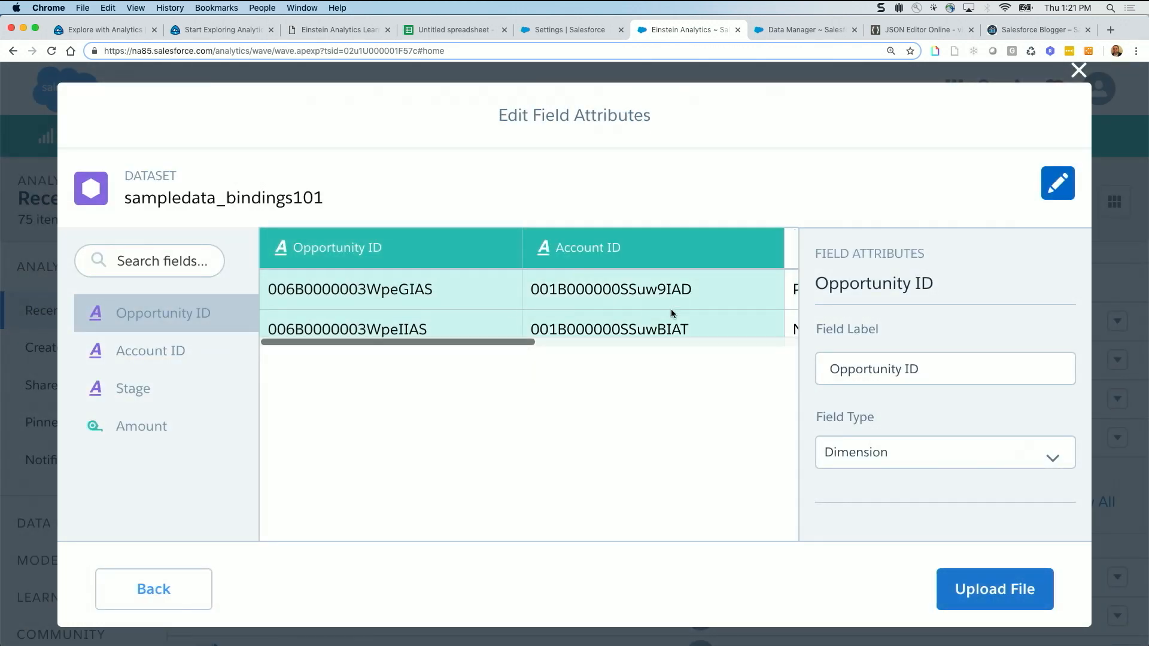
scroll(676, 312, right, 5)
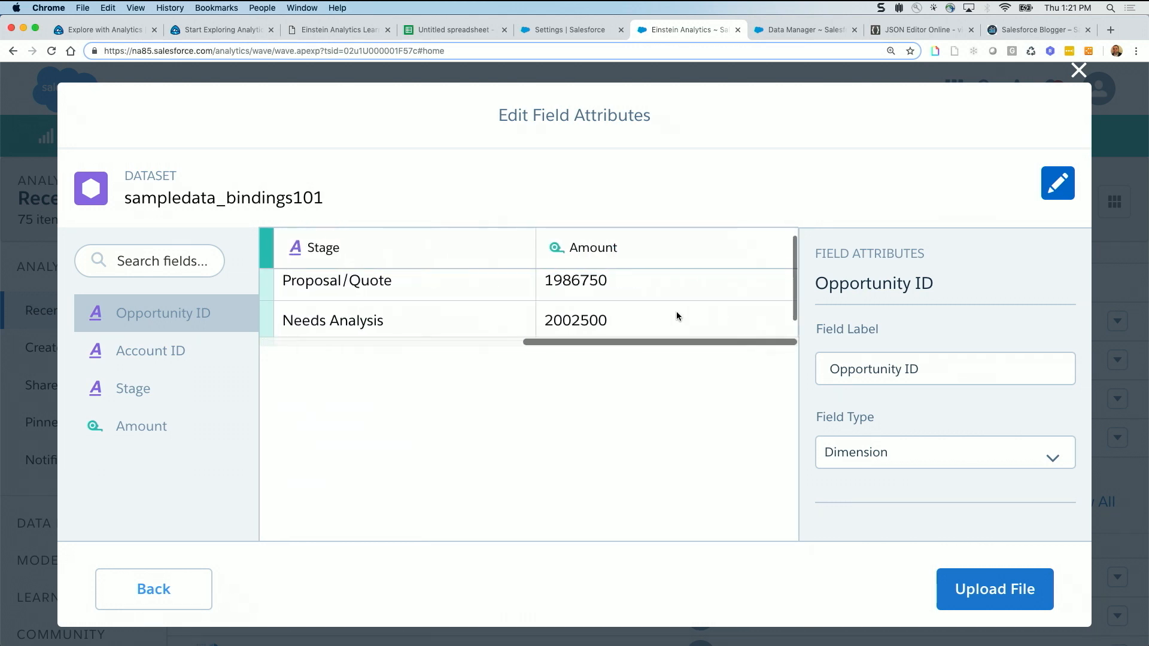
click(1014, 592)
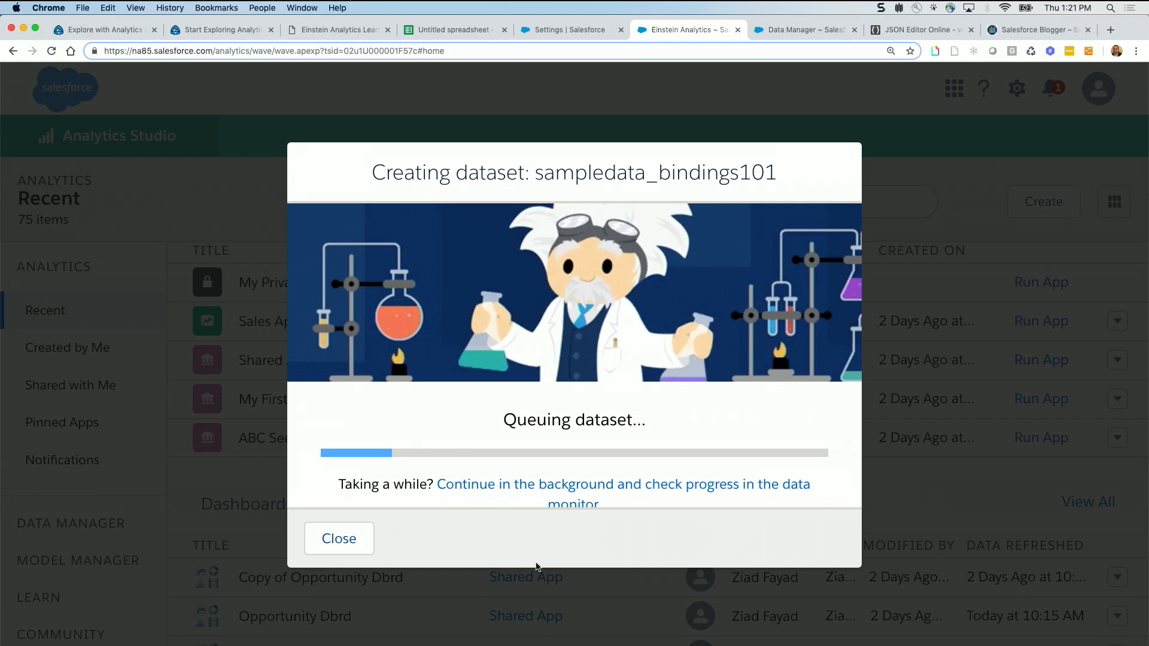
click(342, 539)
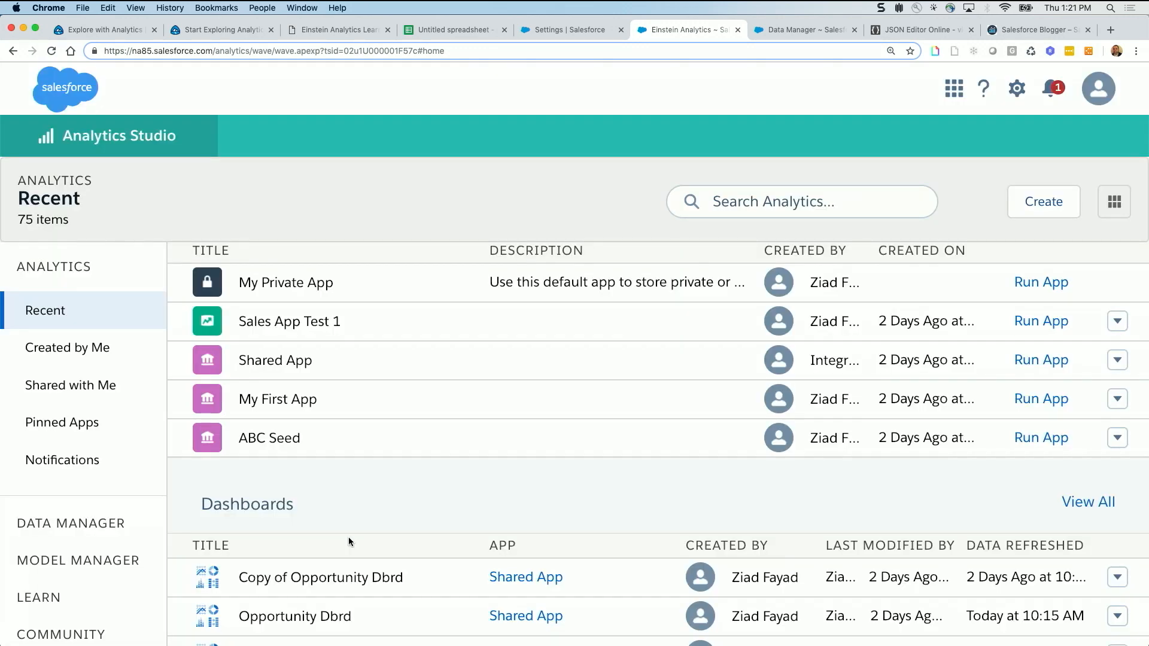
Switch to JSON Editor Online and open binding101_Dbrd.json from disk
click(886, 29)
click(708, 90)
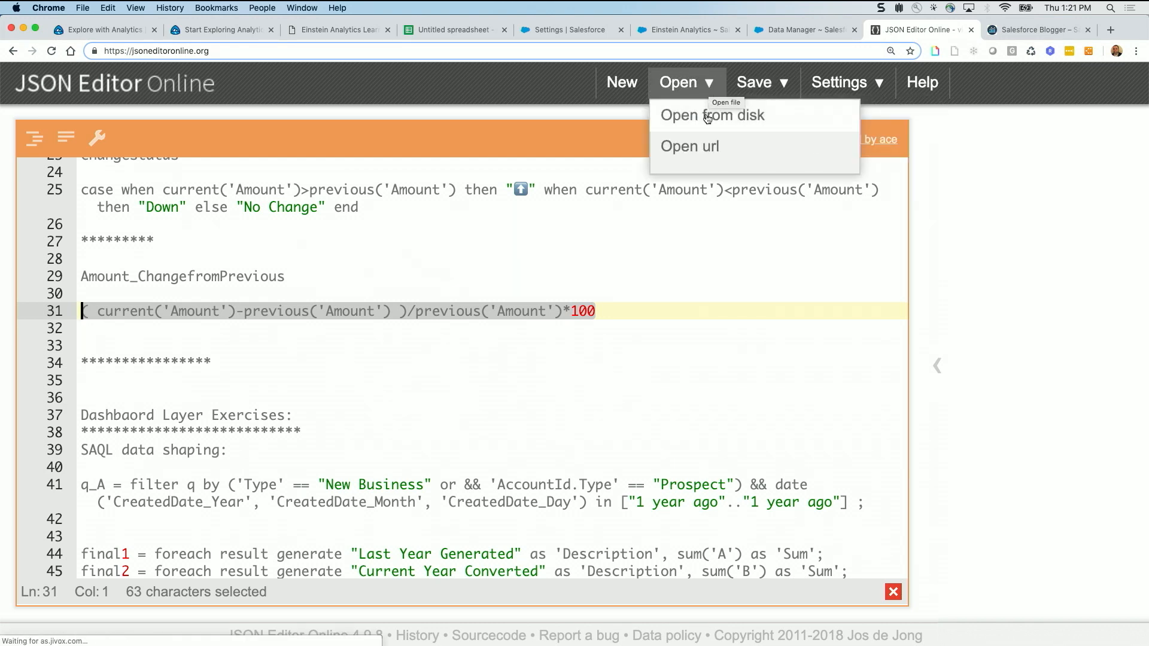
click(707, 116)
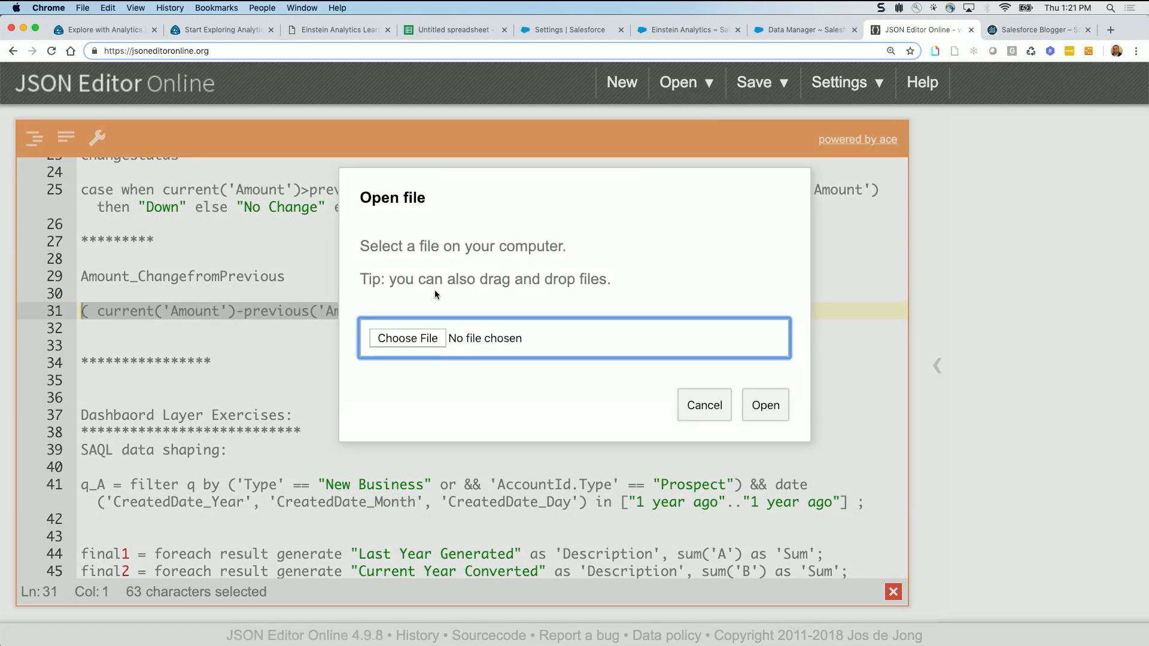
click(404, 339)
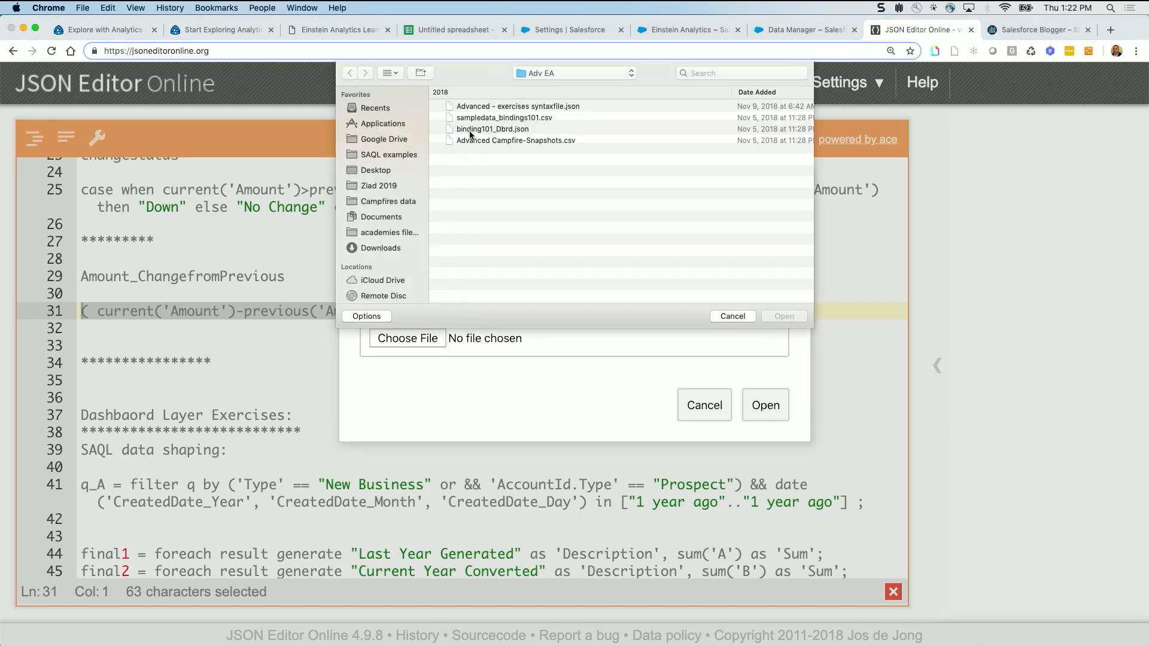
click(489, 132)
click(781, 316)
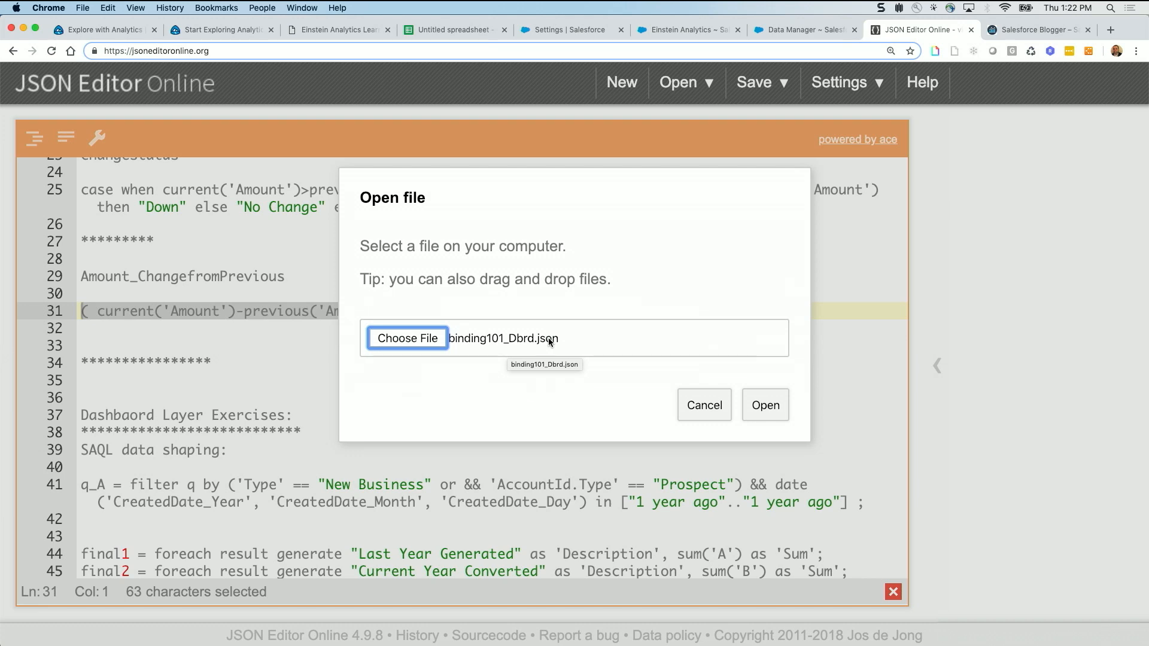
click(766, 404)
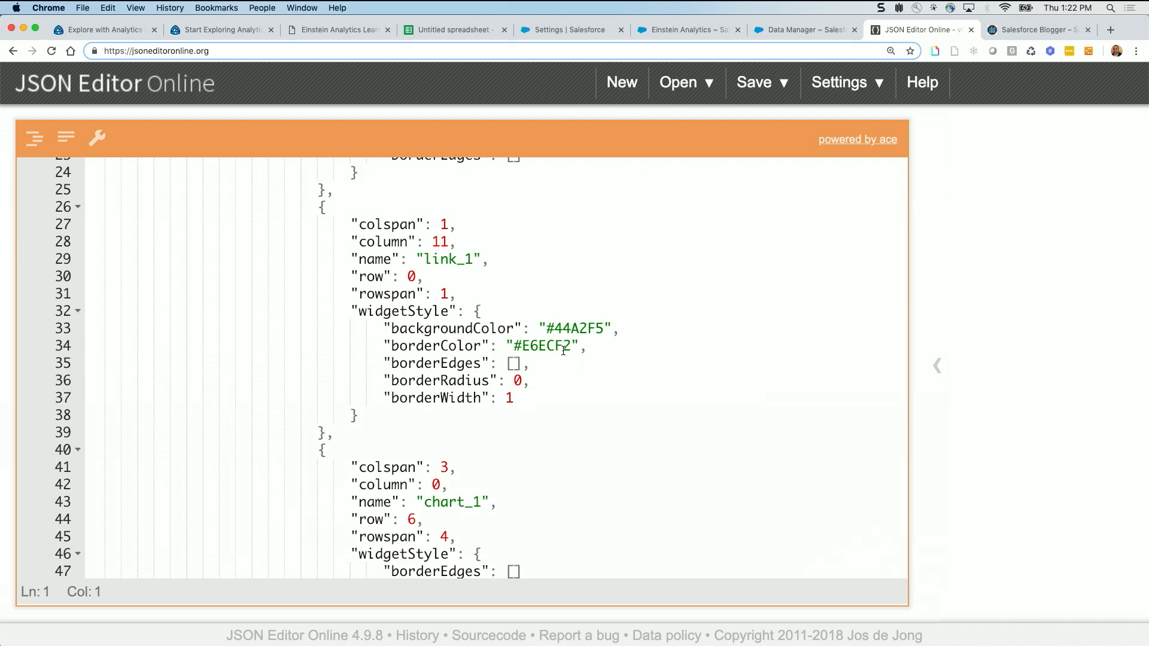
Examine the dashboard JSON for dataset names and IDs, in the column_asObject_1 step and the datasets section at the end
scroll(564, 433, down, 10)
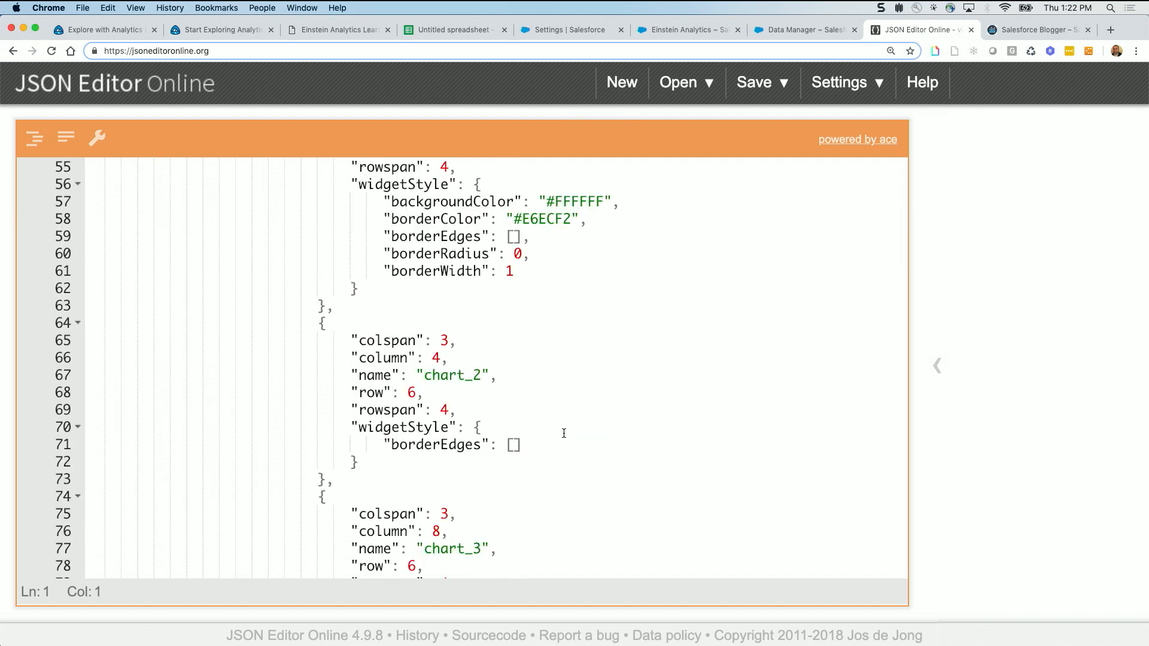
scroll(622, 374, down, 20)
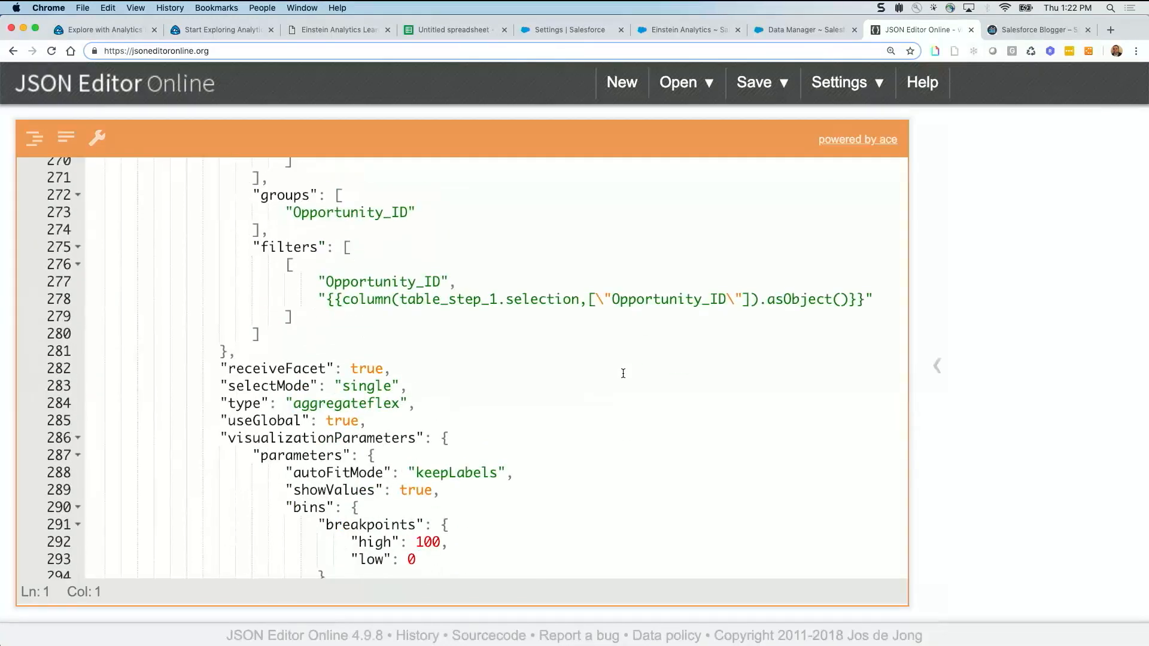
scroll(622, 374, up, 8)
scroll(257, 228, down, 2)
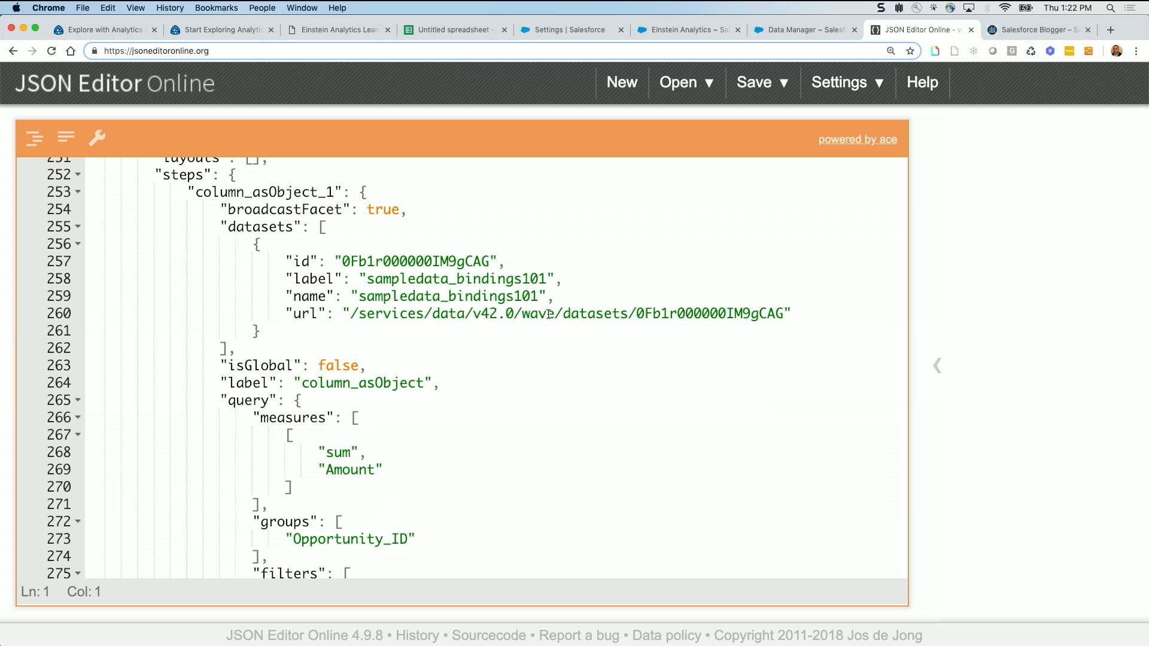
drag(538, 296, 367, 296)
double_click(721, 309)
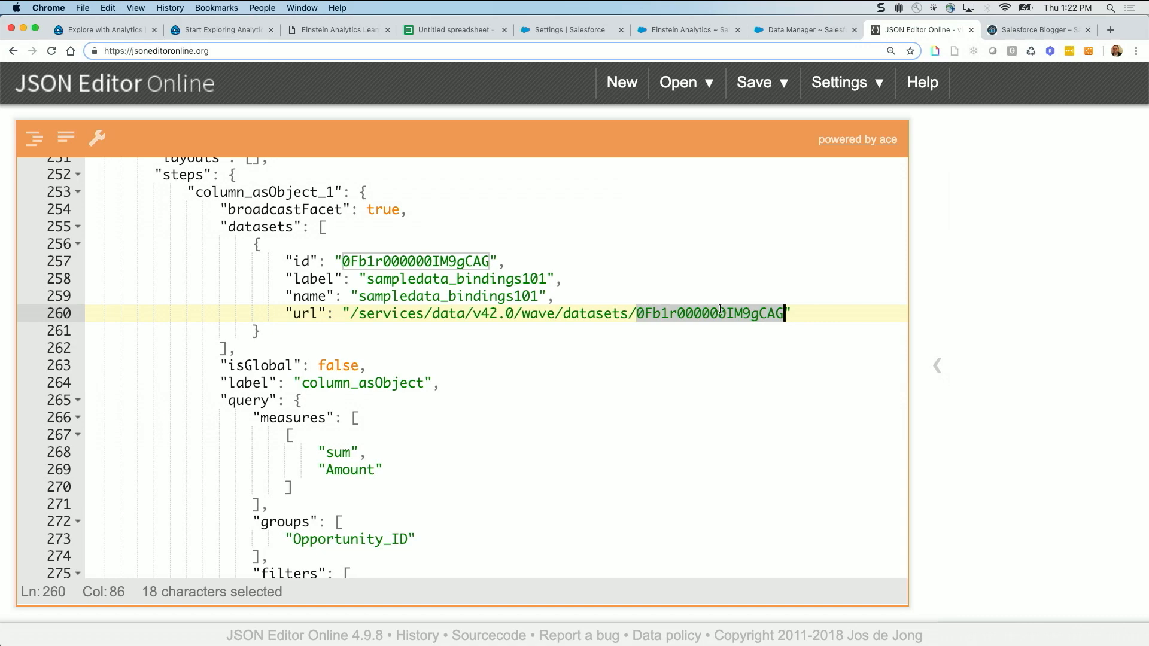
scroll(587, 403, down, 20)
scroll(586, 403, down, 20)
scroll(587, 403, down, 20)
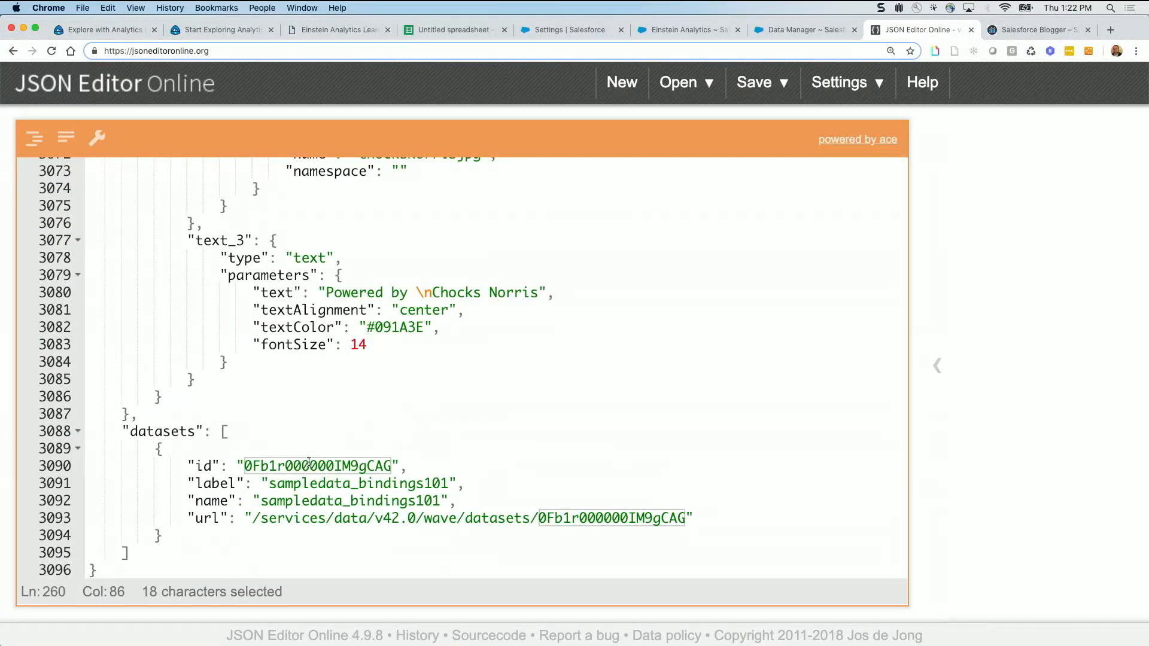
double_click(308, 465)
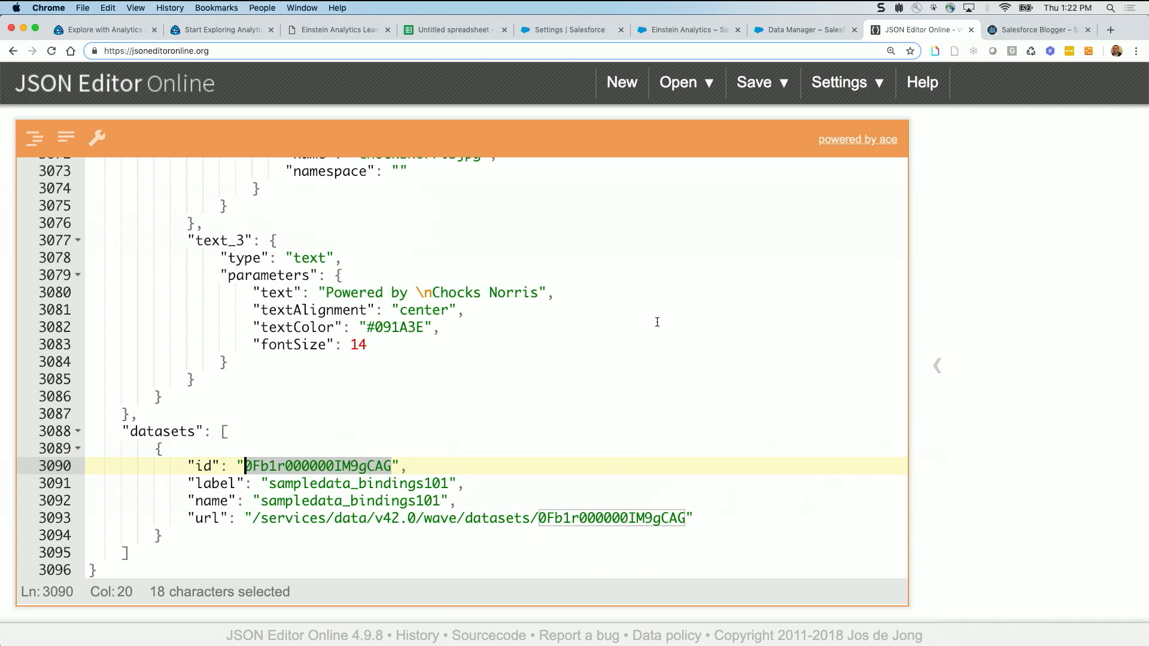
Switch to Einstein Analytics, reload Analytics Studio, and create a blank dashboard
click(674, 25)
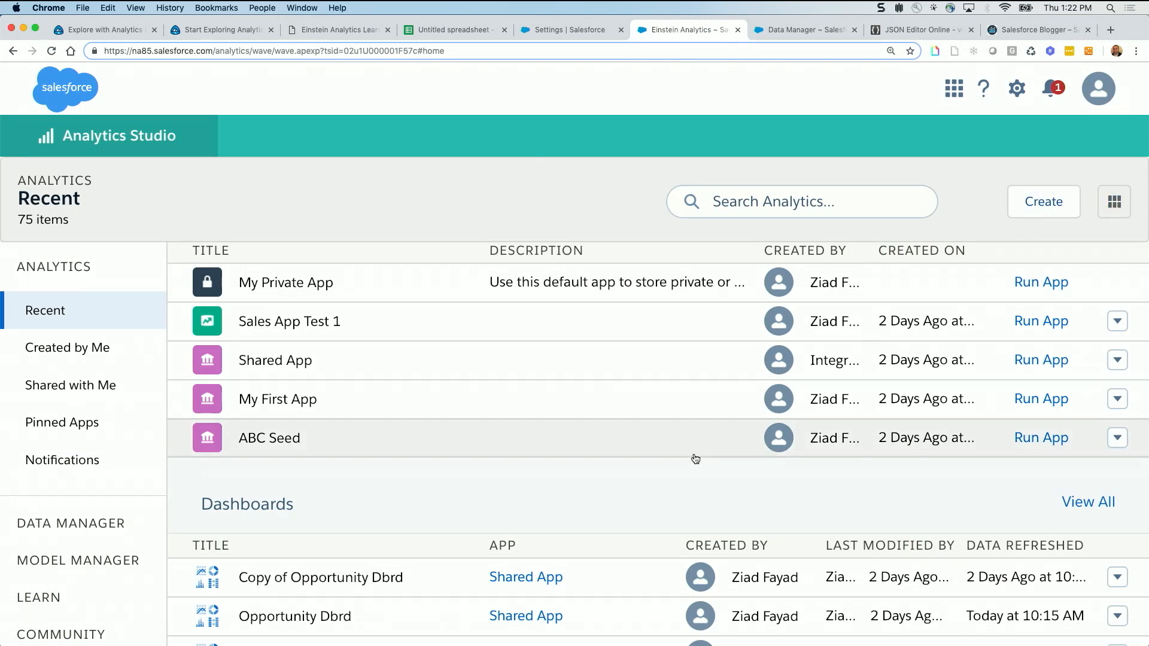
click(52, 51)
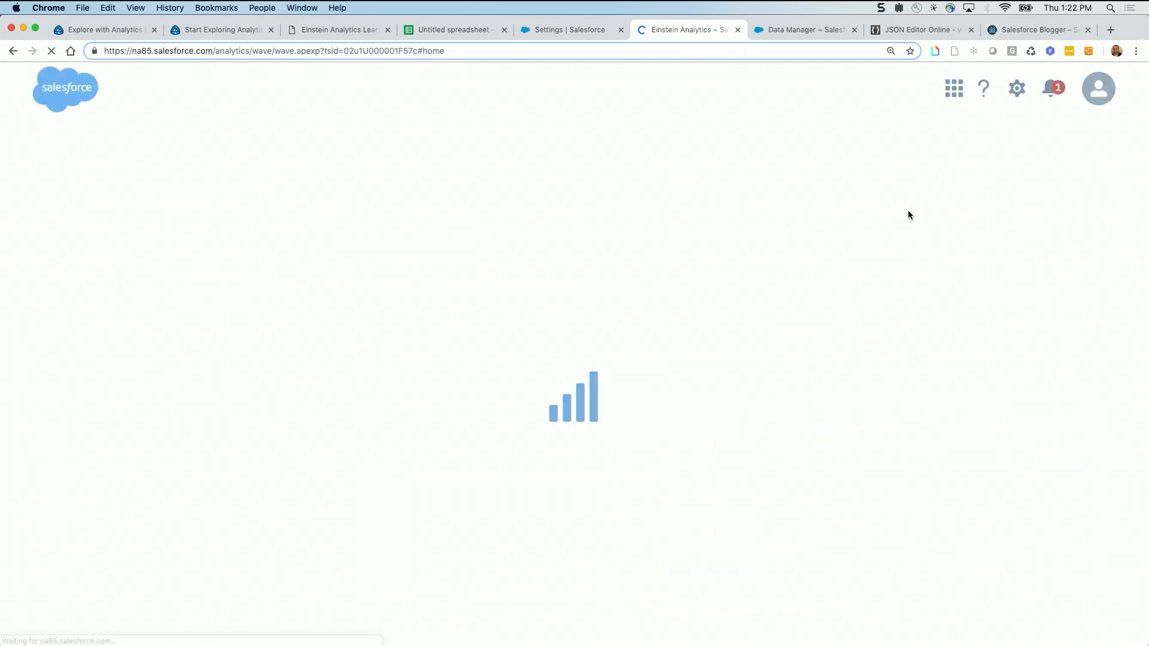
click(1043, 207)
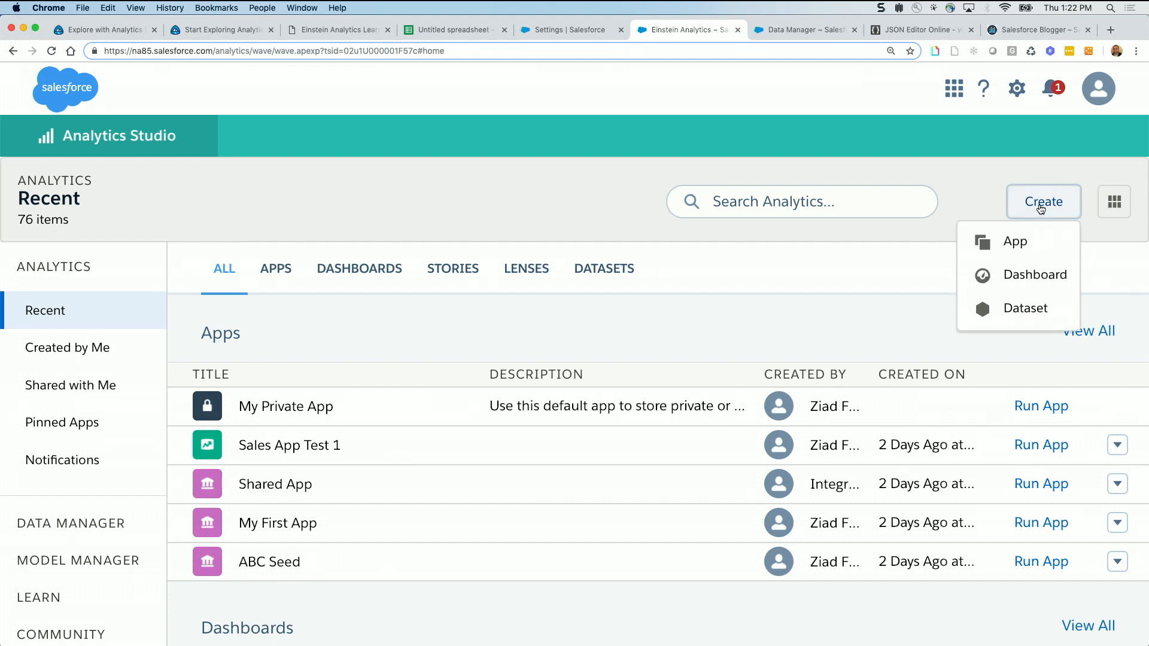
click(1037, 275)
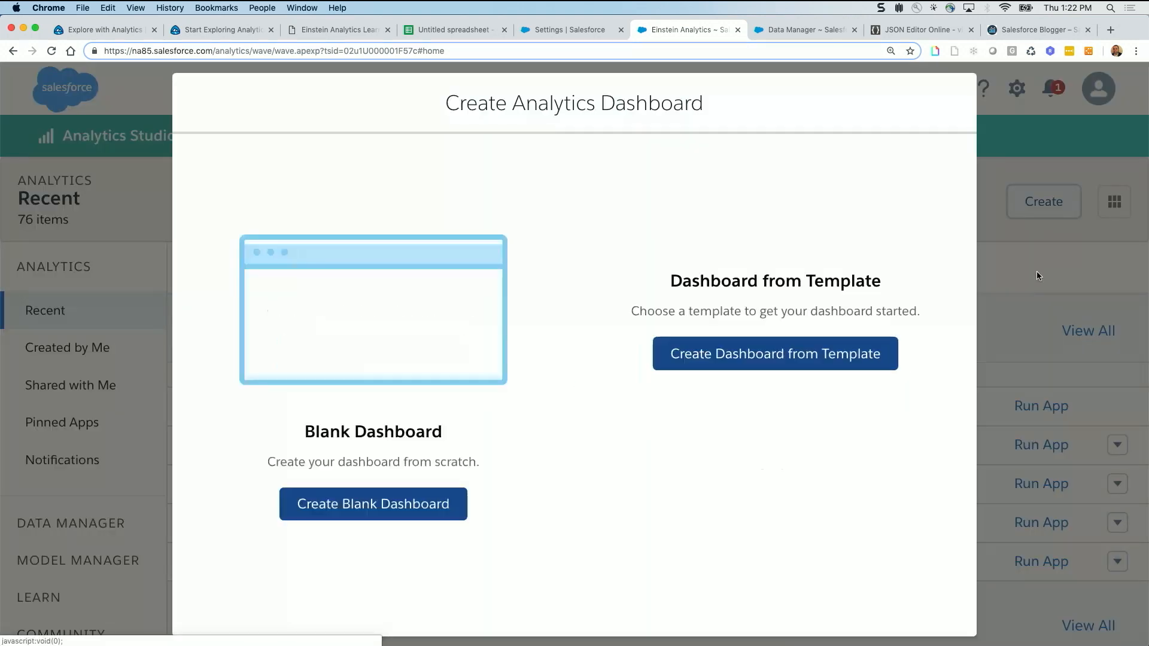
click(308, 513)
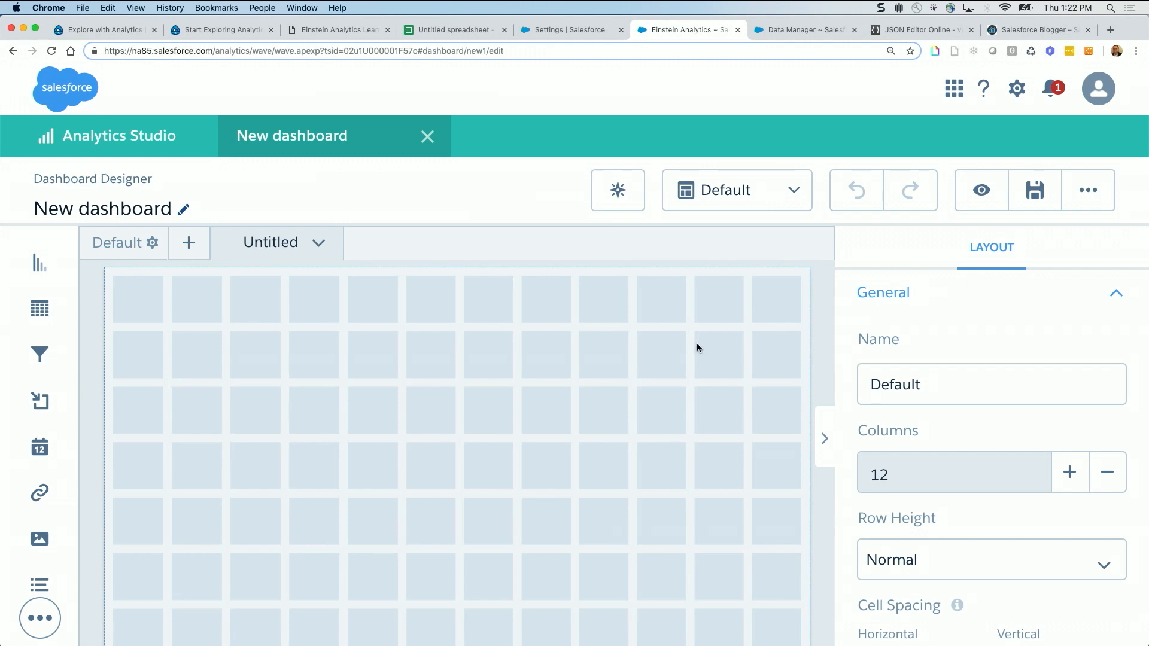
Create a dashboard step from the sampledata_bindings101 dataset, keeping the default Count of Rows chart
click(697, 346)
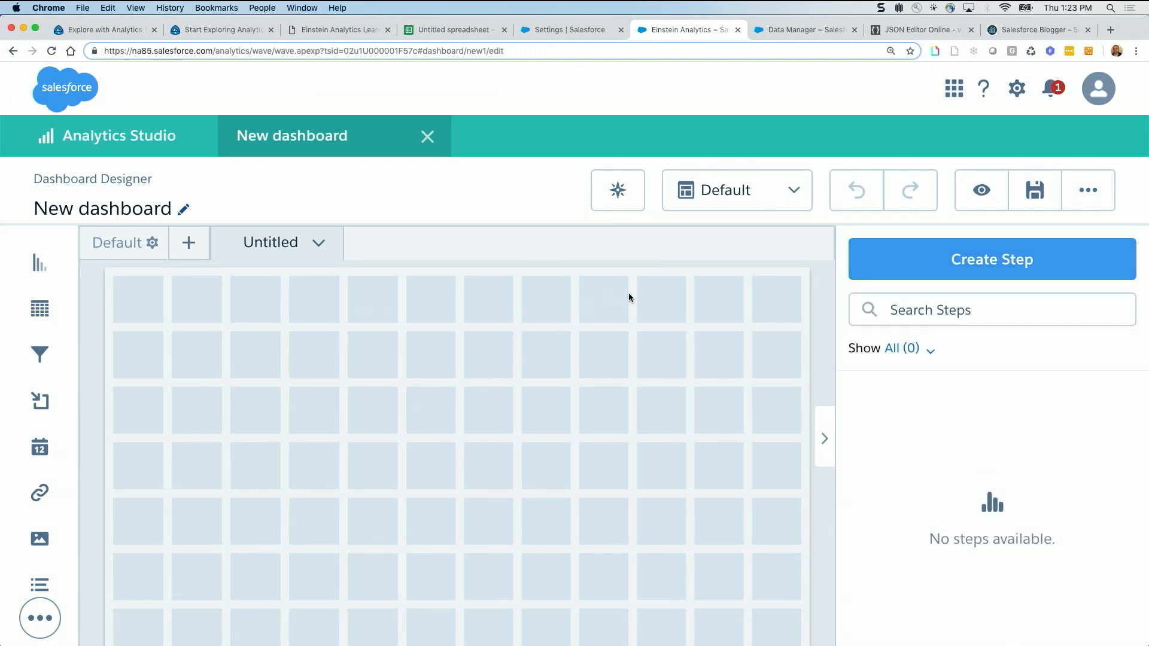
click(995, 260)
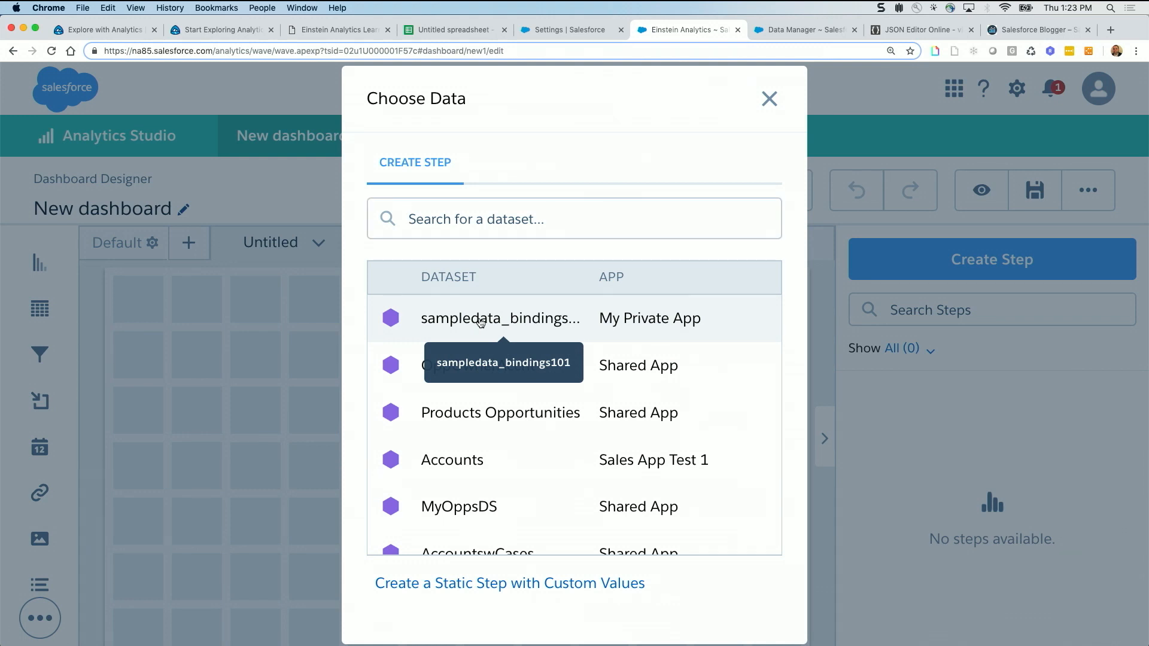
click(481, 321)
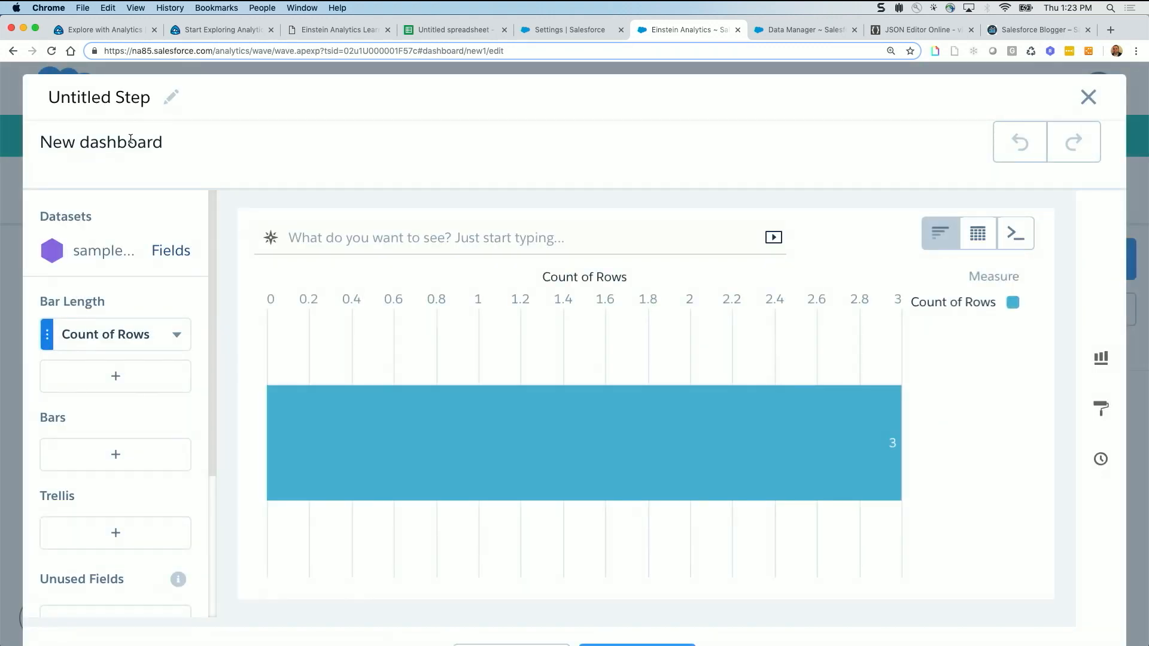
mouse_move(617, 425)
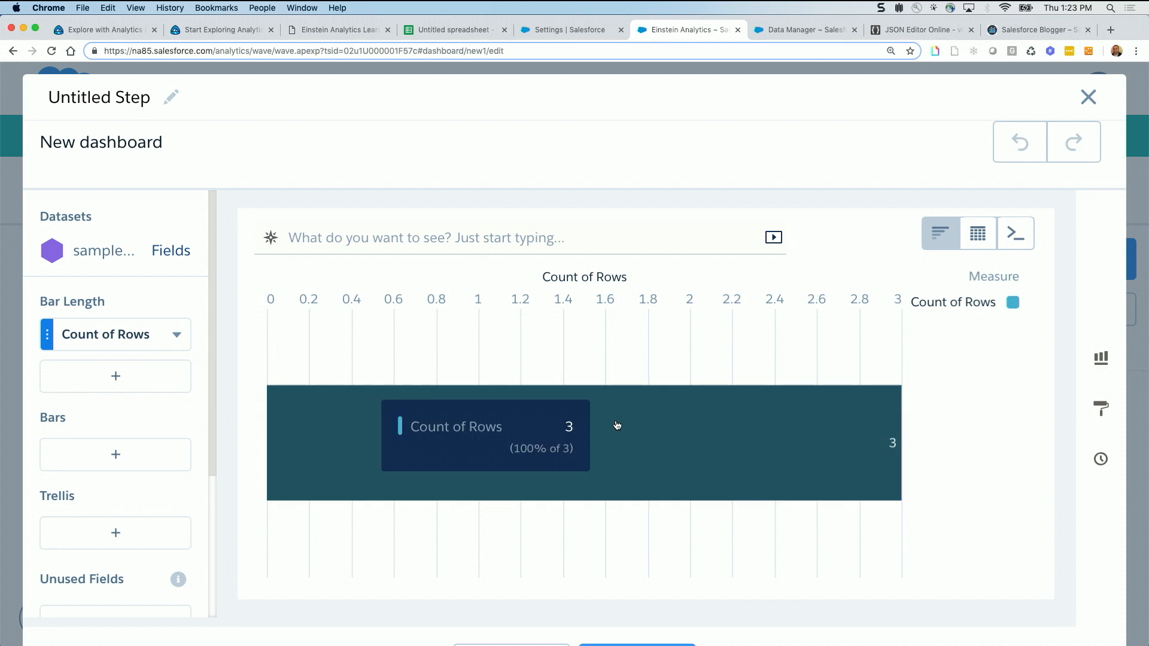
key(super+minus)
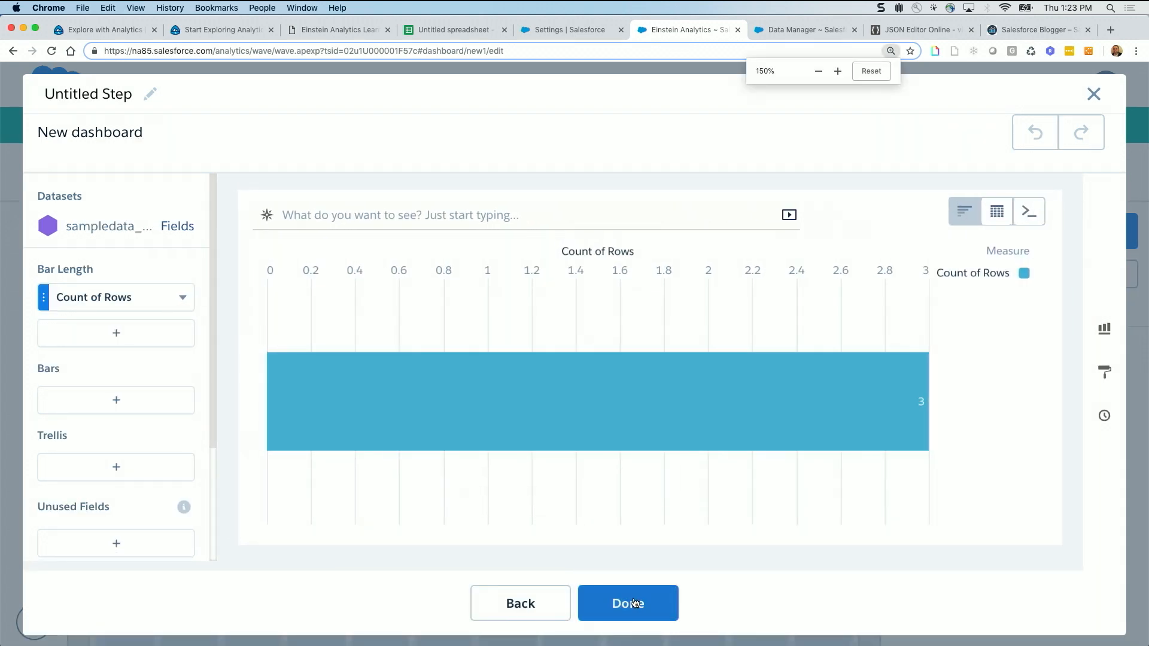
click(635, 602)
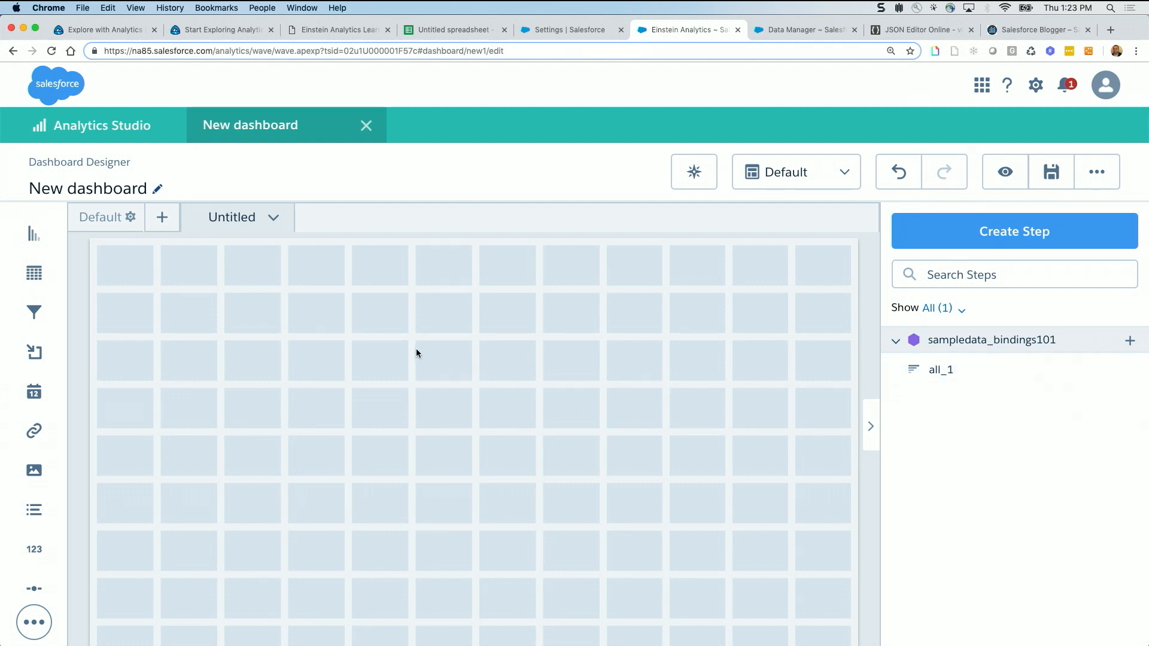
Open the new dashboard's JSON, select the dataset ID in the datasets section's url, and return to JSON Editor Online
key(super+e)
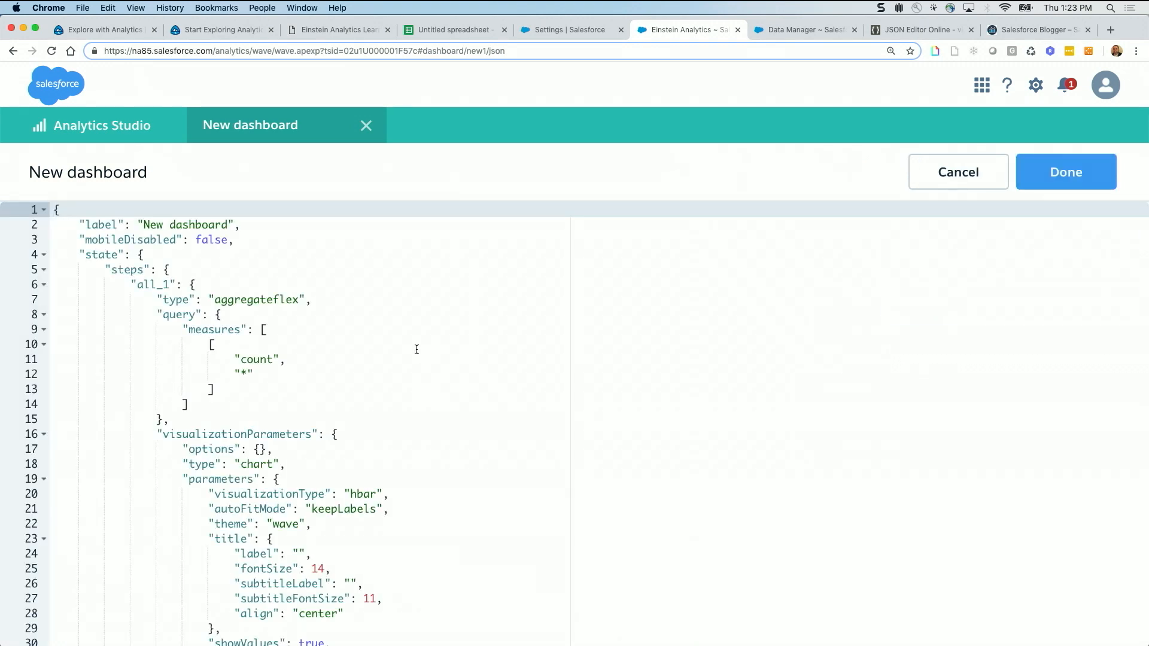
scroll(416, 349, down, 20)
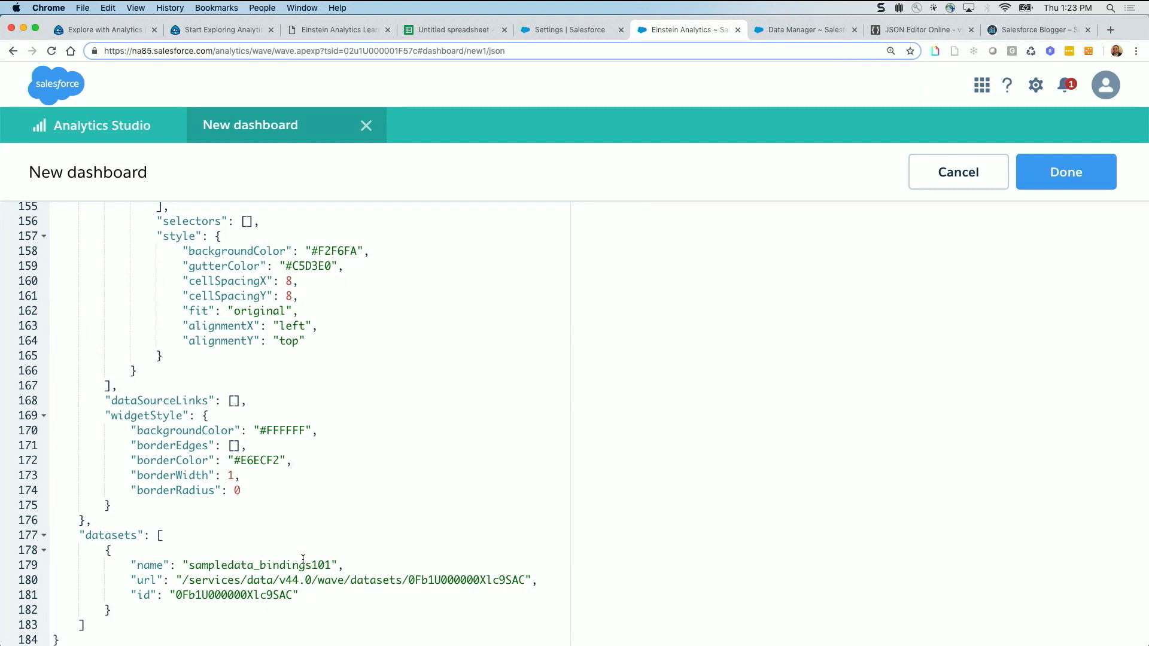
double_click(502, 580)
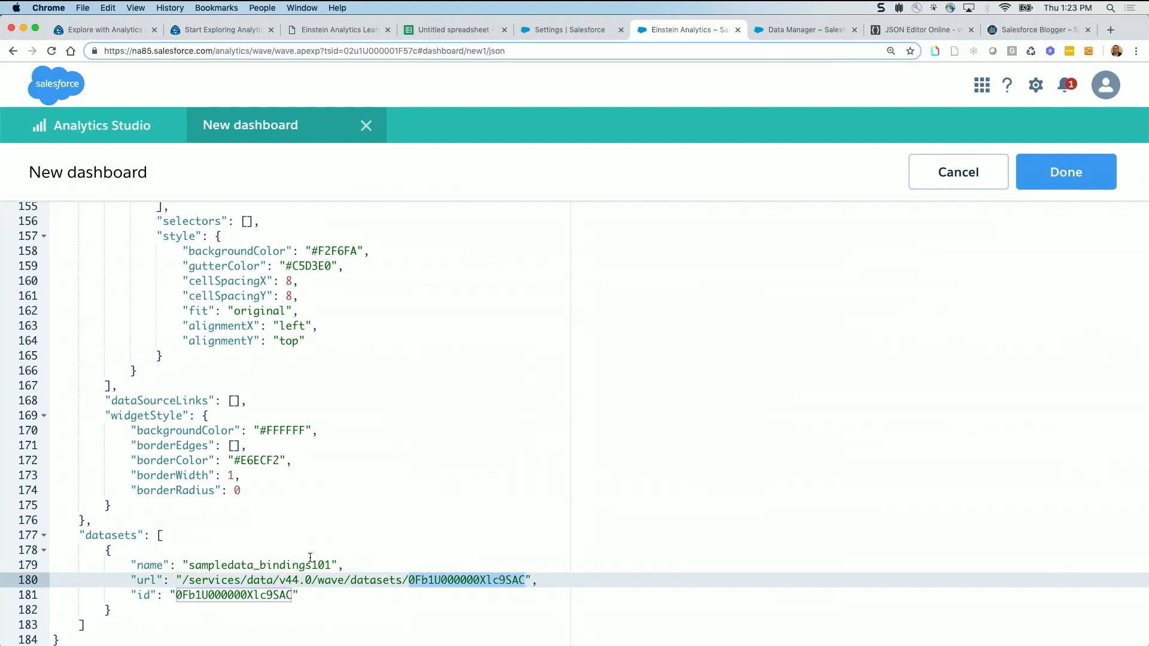
drag(331, 565, 189, 566)
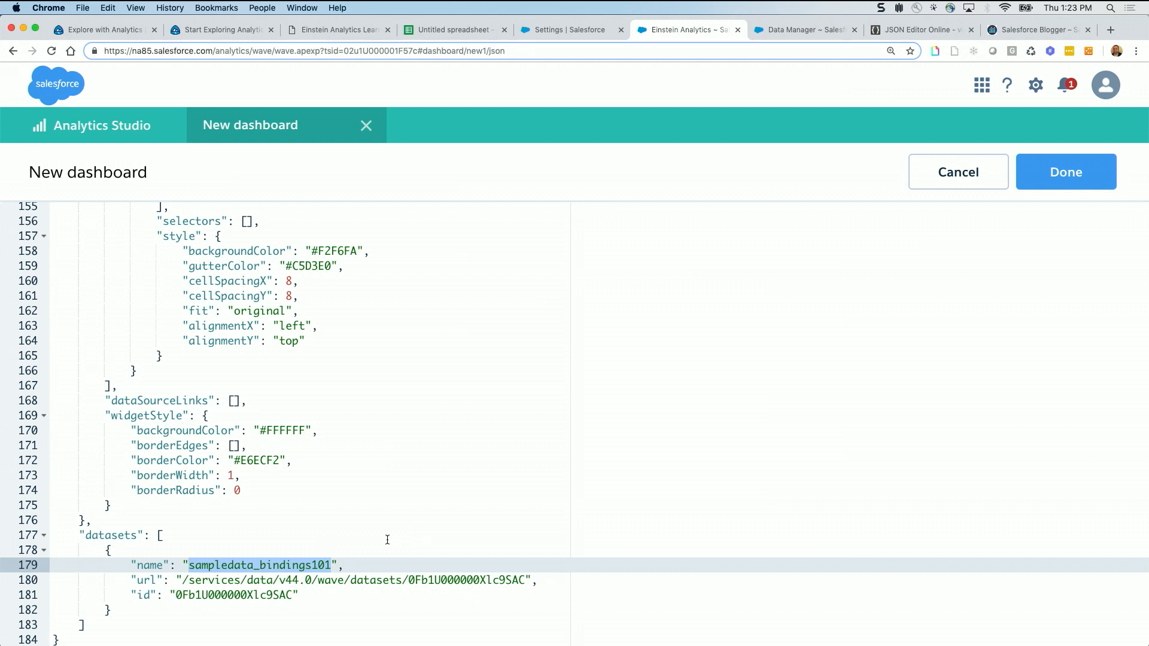
double_click(474, 581)
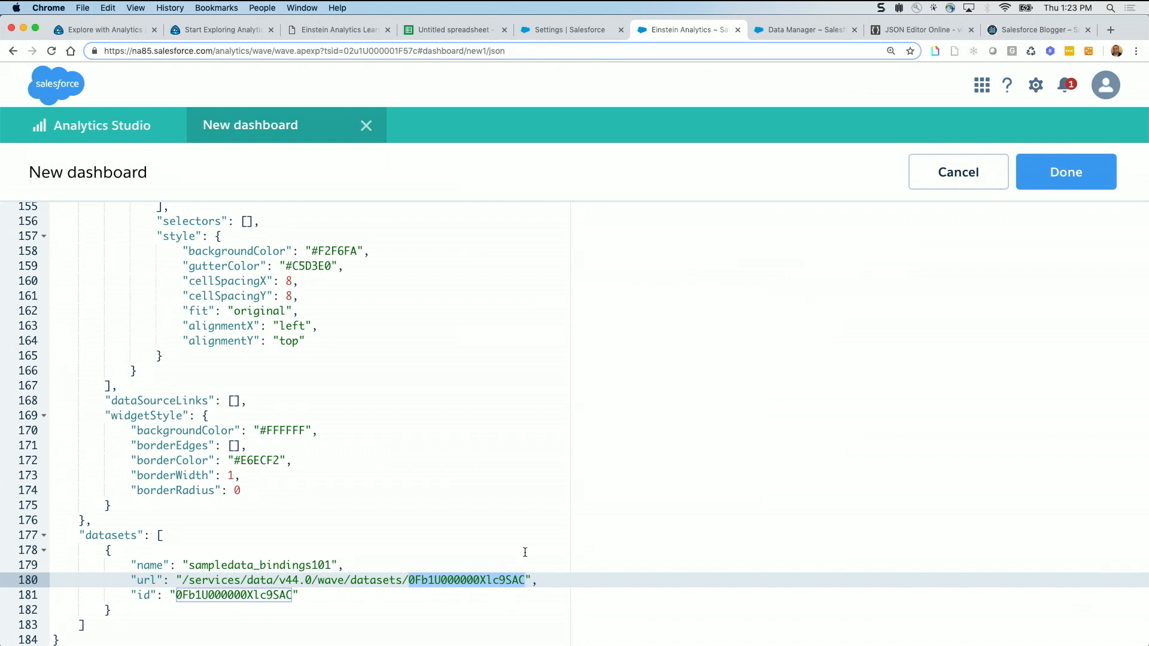
click(900, 34)
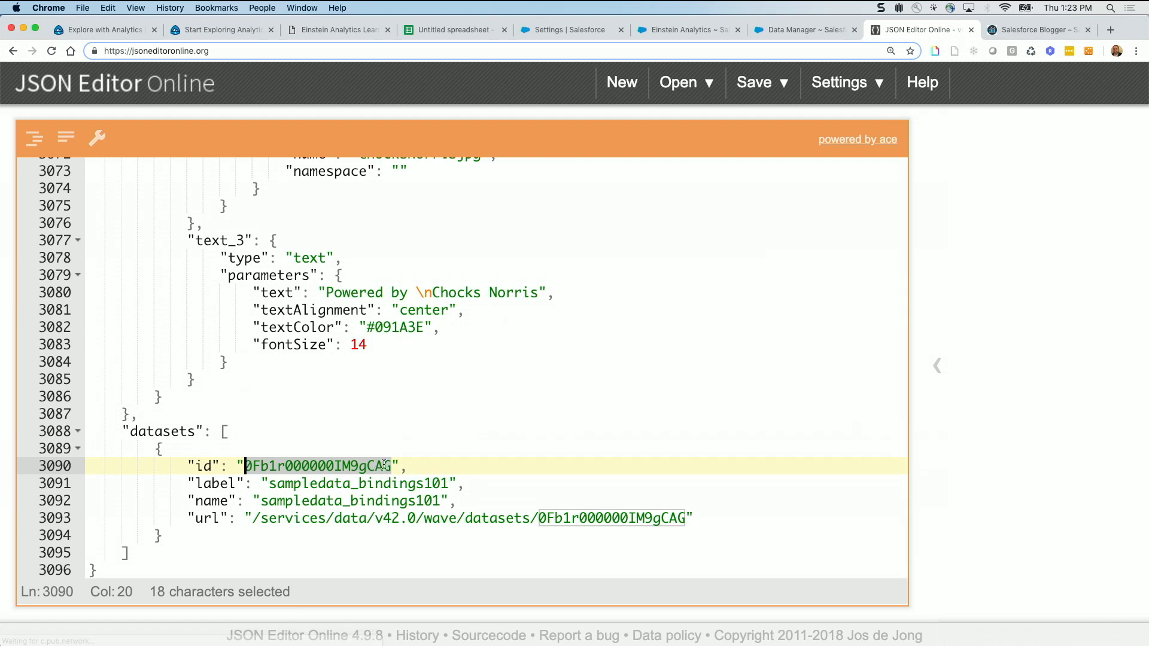
Replace every occurrence of dataset ID 0Fb1r000000IM9gCAG in the JSON with 0Fb1U000000Xlc9SAC
click(408, 294)
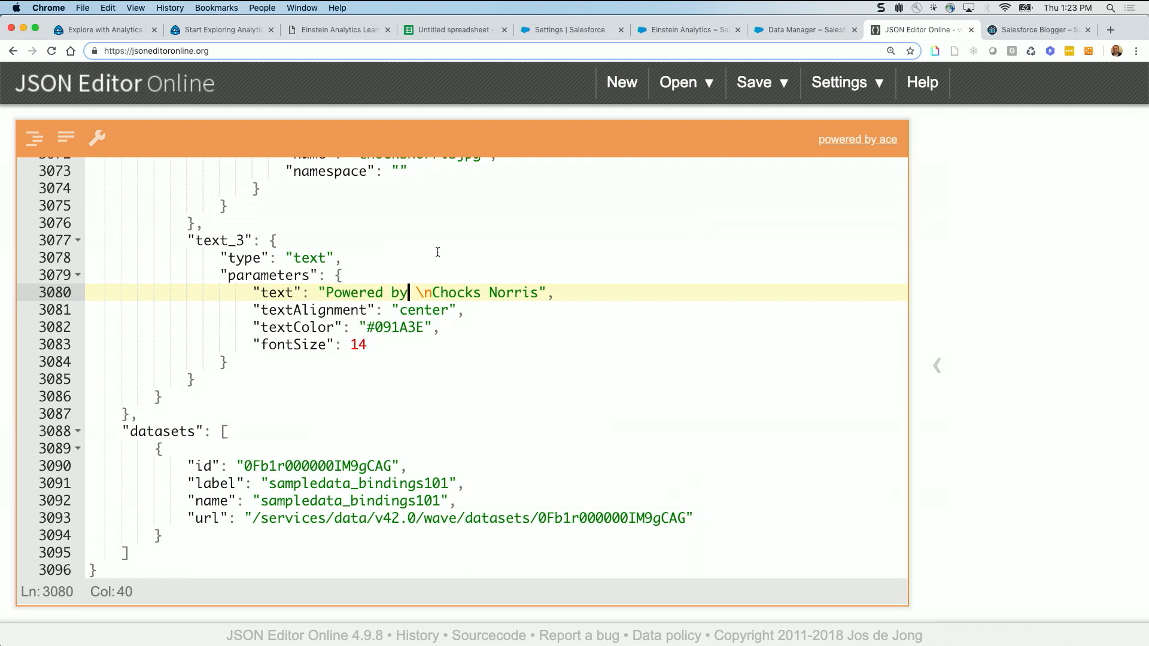
key(super+f)
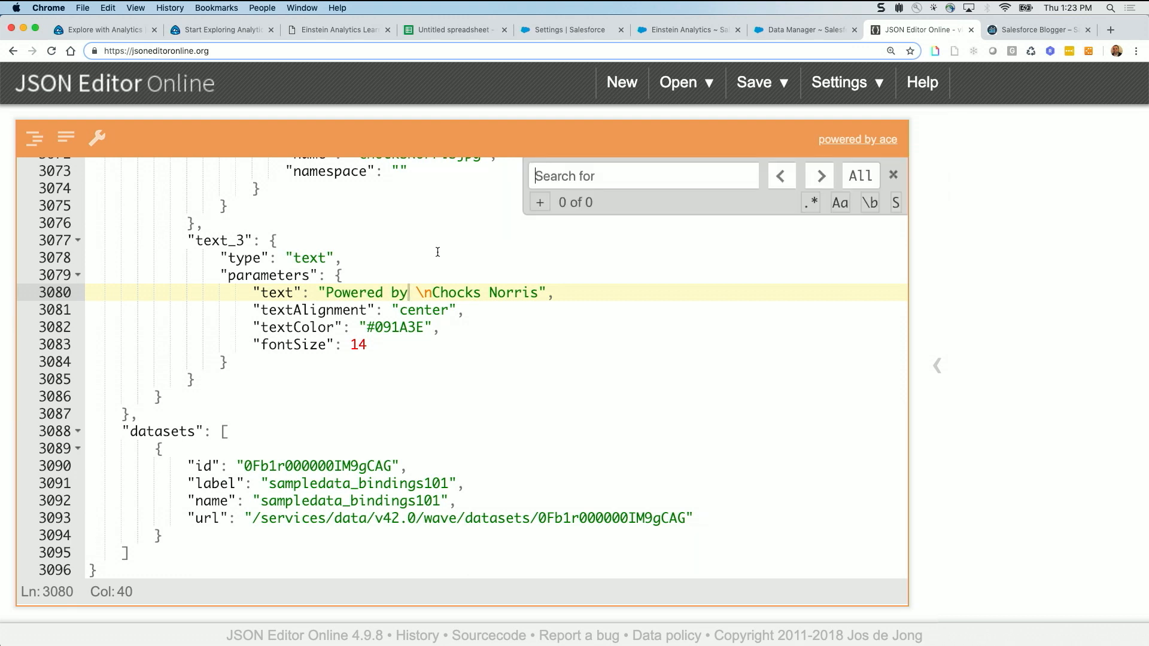
click(541, 203)
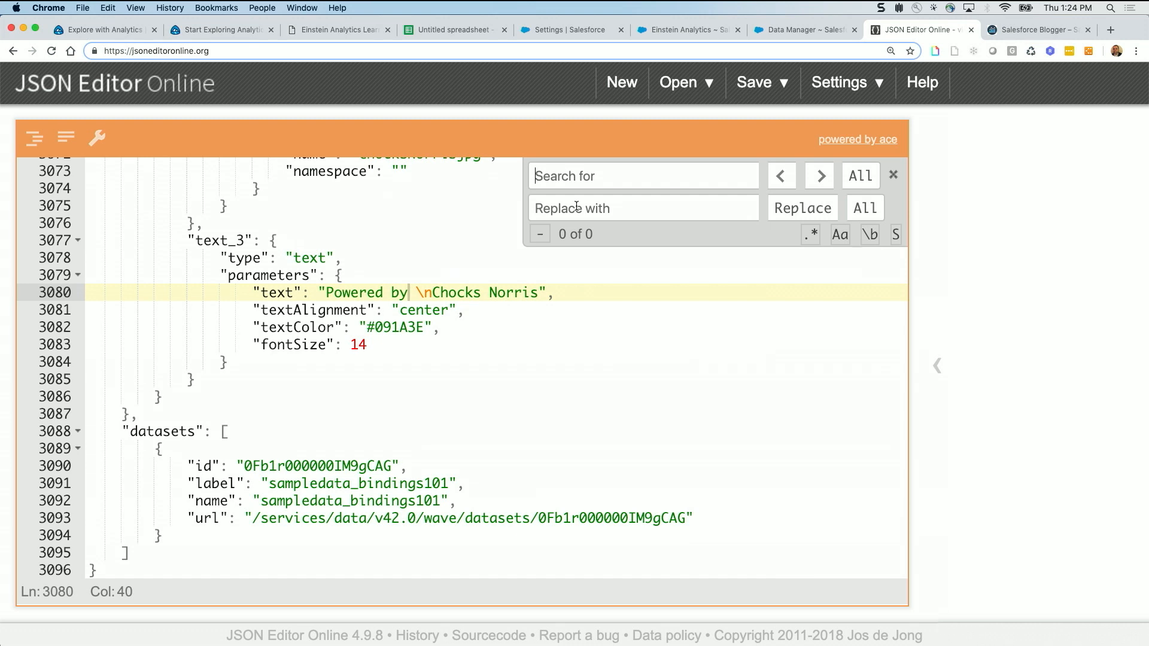
click(602, 208)
text(0Fb1U000000XIc9SAC)
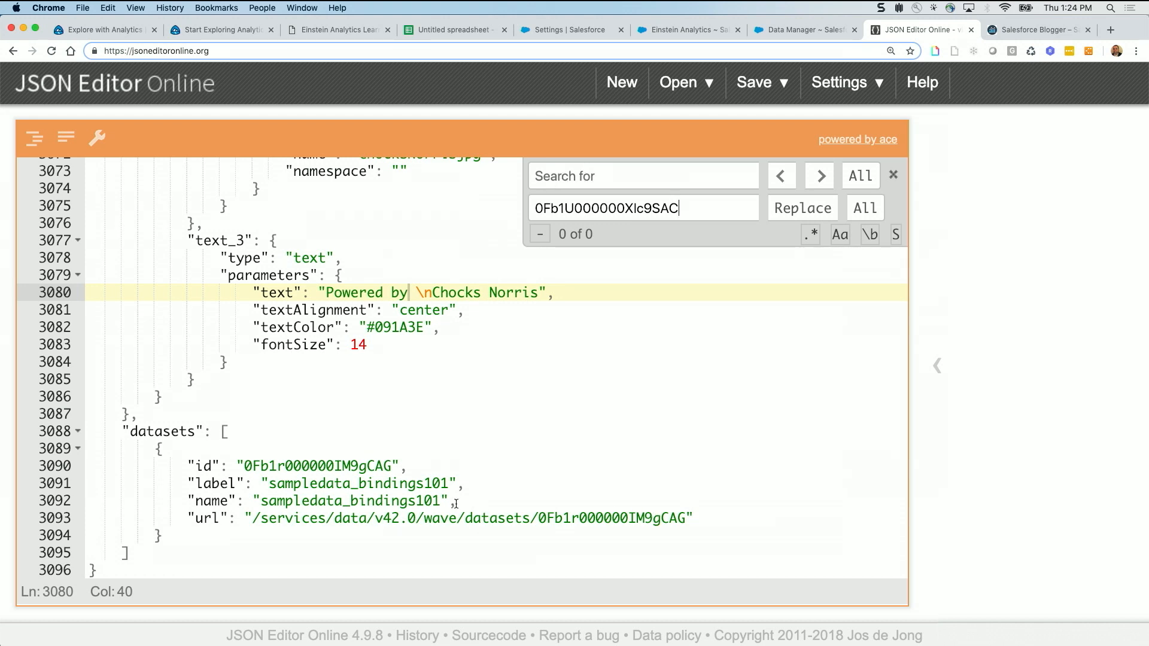
double_click(355, 467)
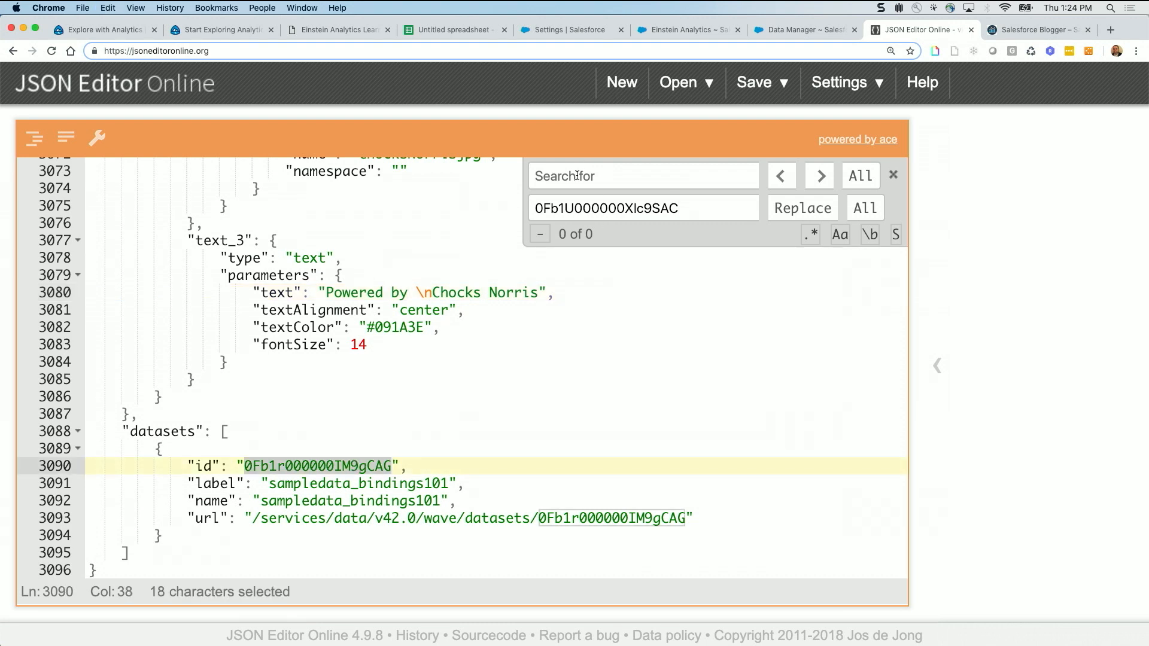
text(0Fb1r000000IM9gCAG)
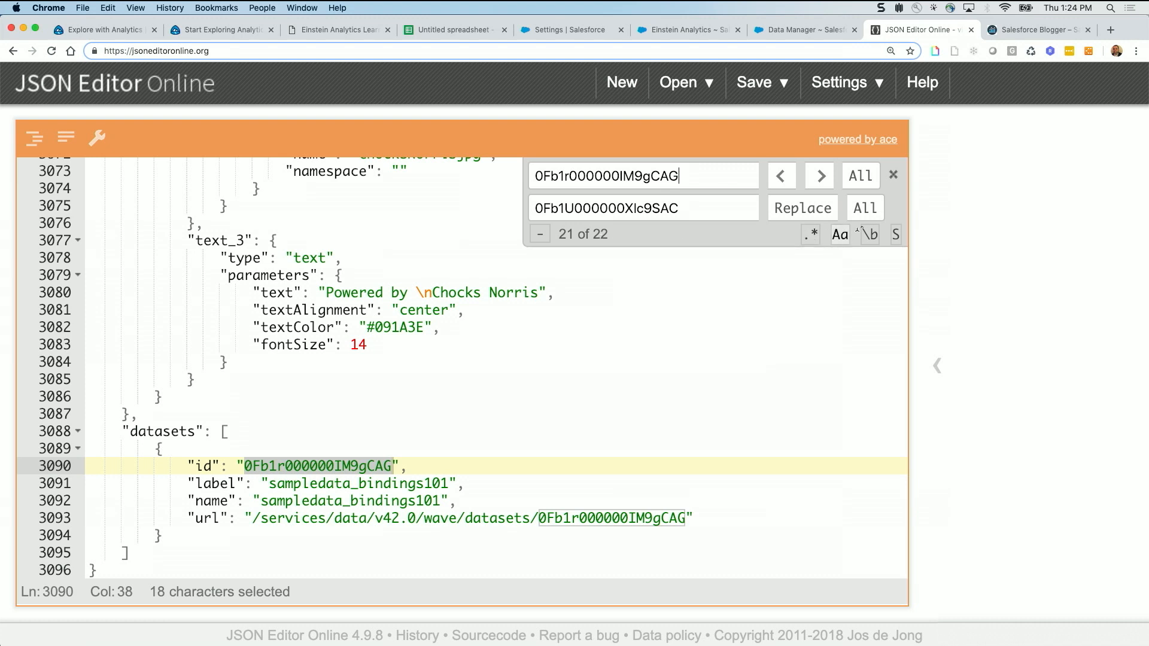
click(871, 214)
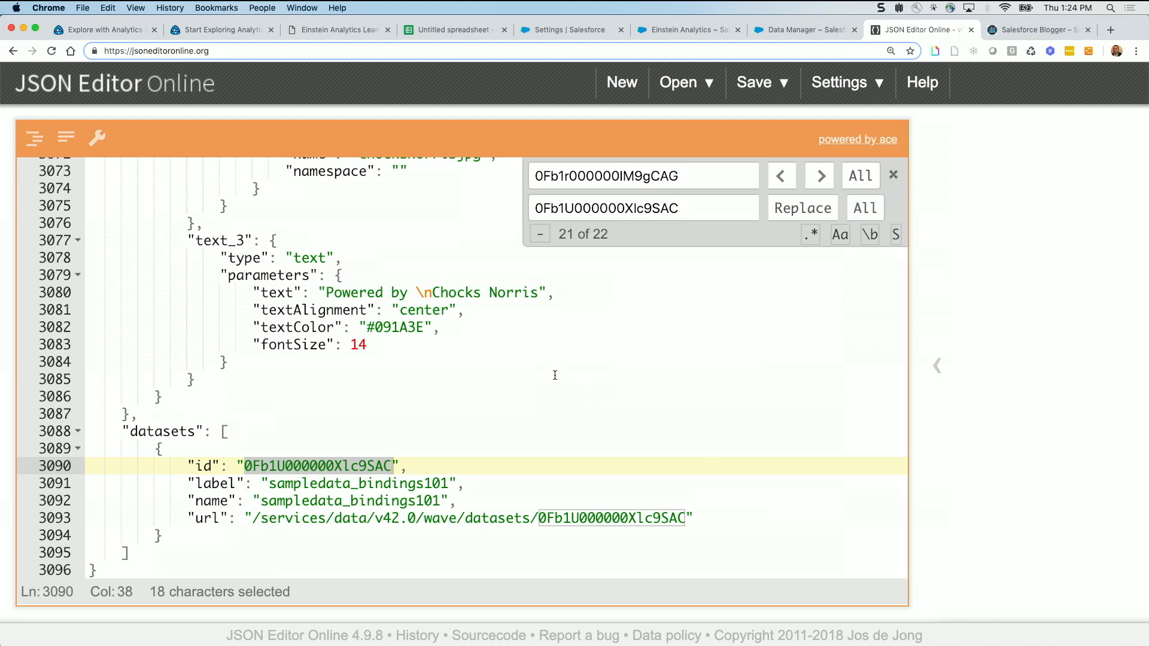
click(555, 376)
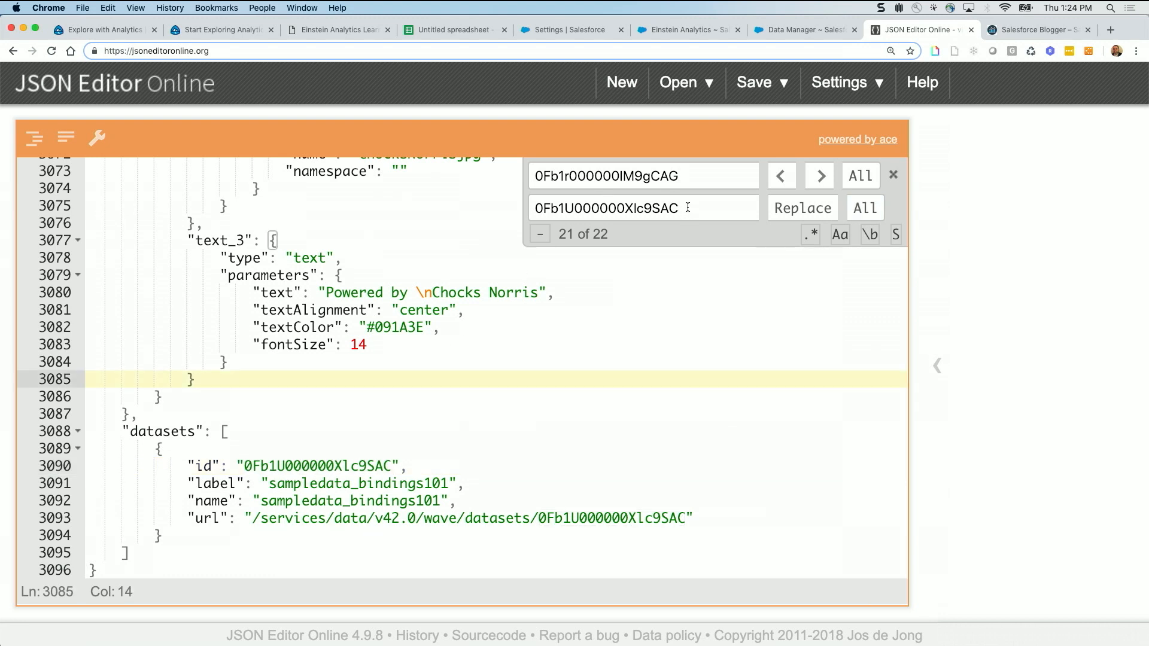
Clear the replacement text, search the JSON again for the old dataset ID 0Fb1r000000IM9gCAG, and close the search
drag(701, 205, 488, 199)
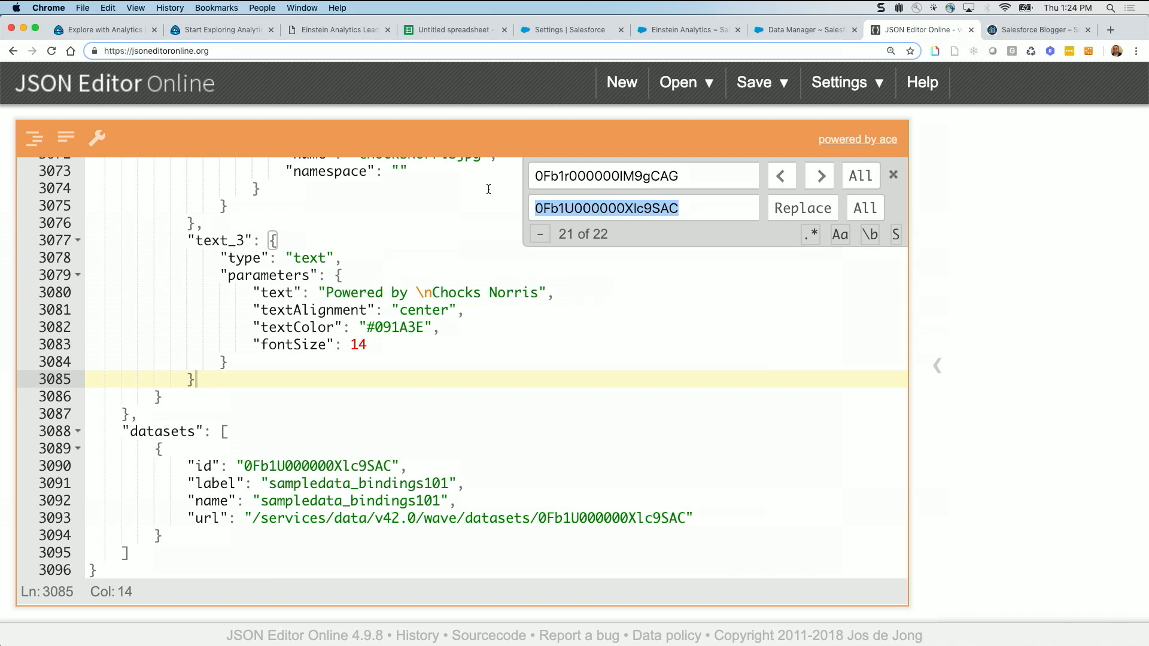
key(BackSpace)
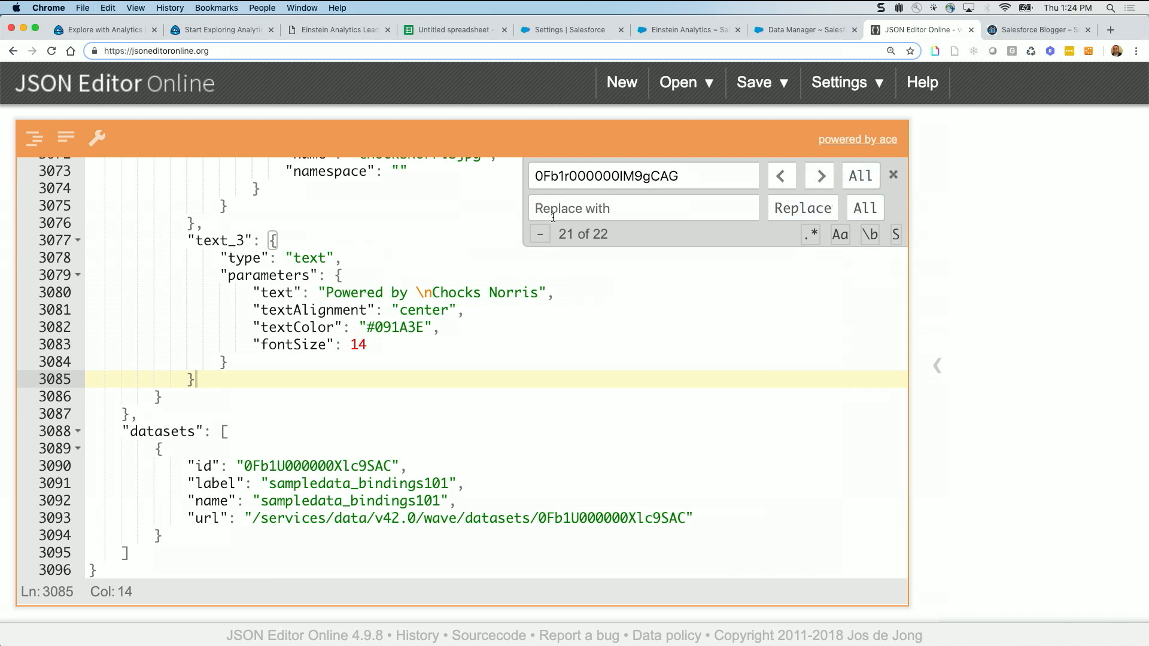
click(587, 273)
drag(690, 178, 463, 165)
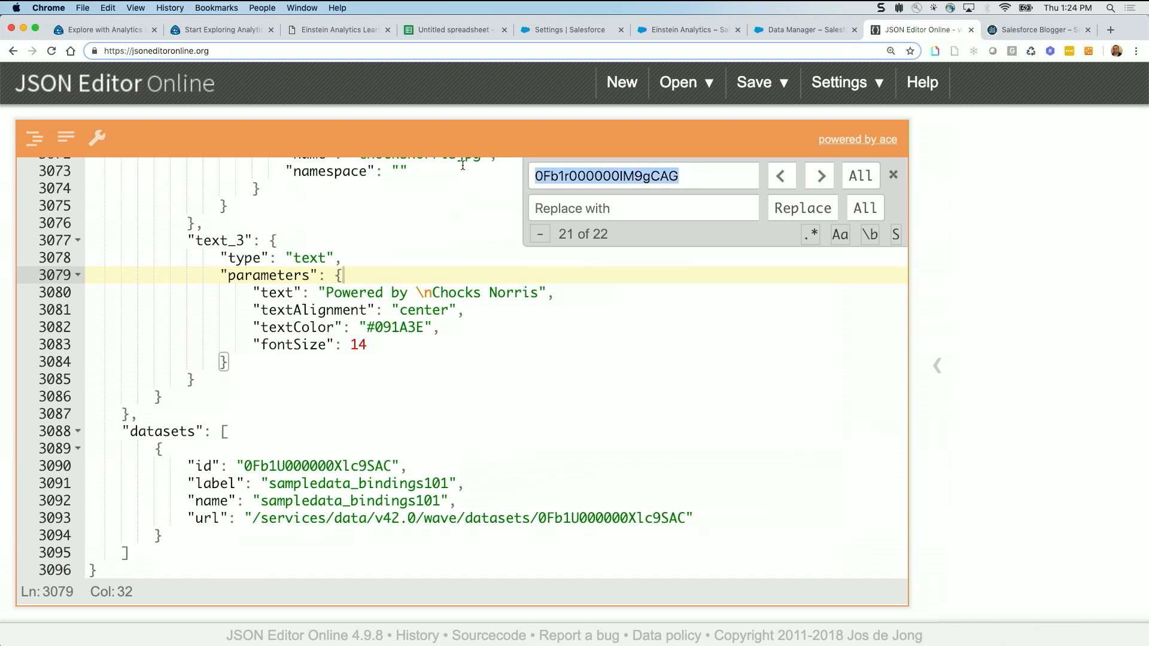
click(459, 246)
key(cmd+f)
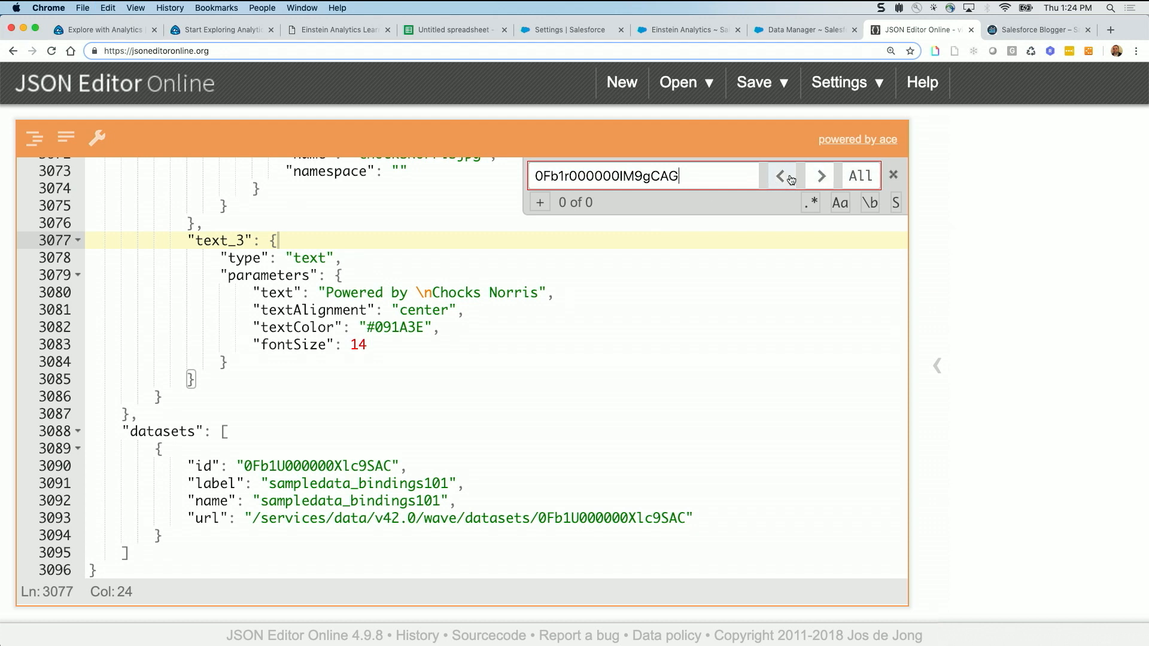
click(894, 175)
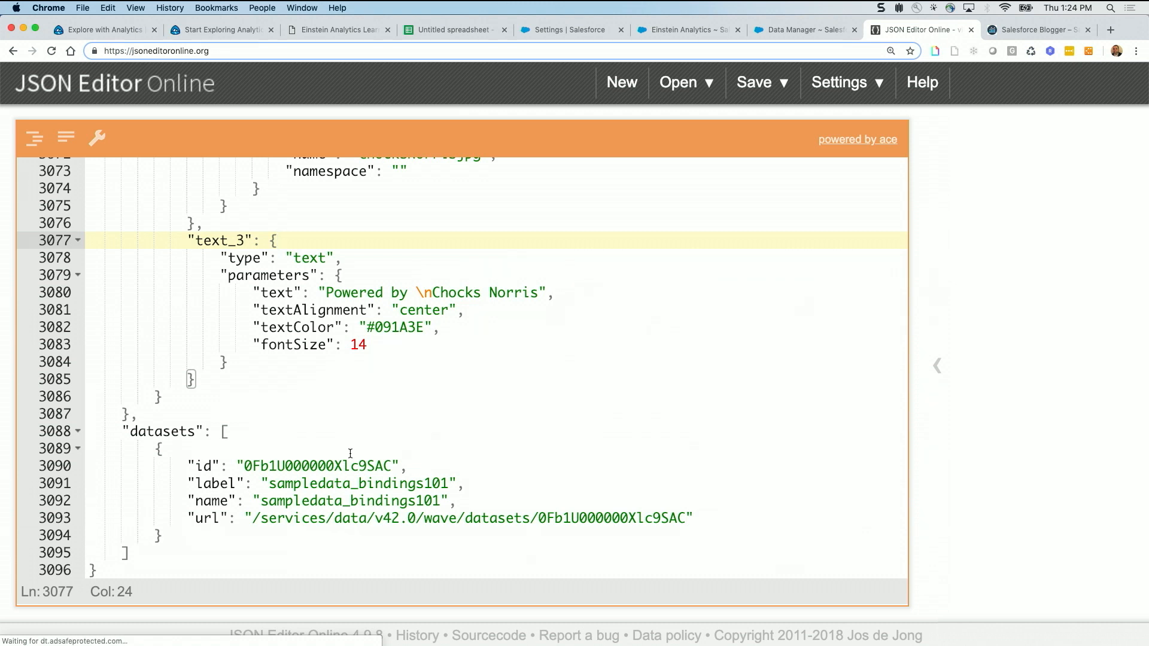
Copy the entire updated JSON, switch to Einstein Analytics, replace all of the new dashboard's JSON with it, and apply it
click(269, 380)
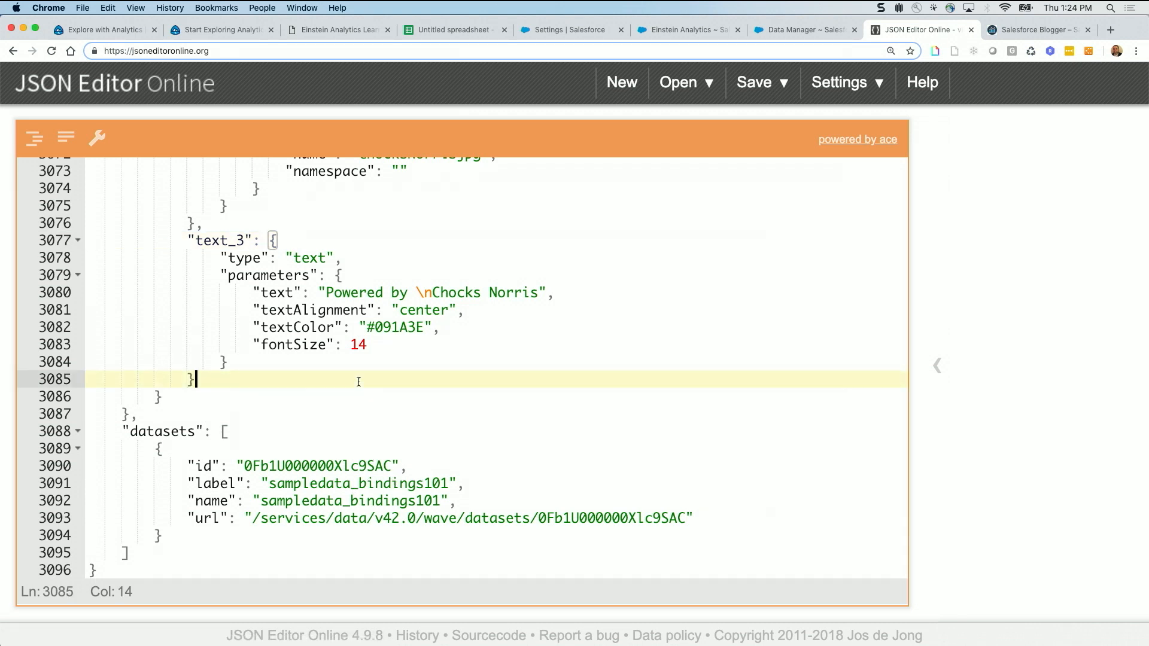
key(super+a)
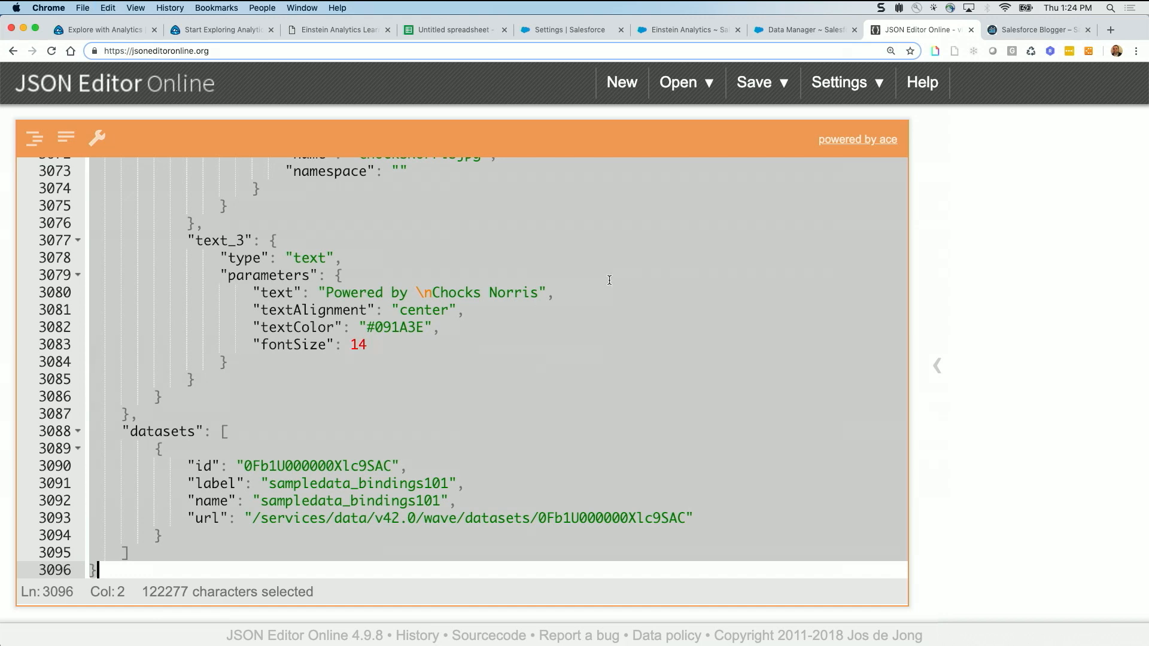
click(682, 33)
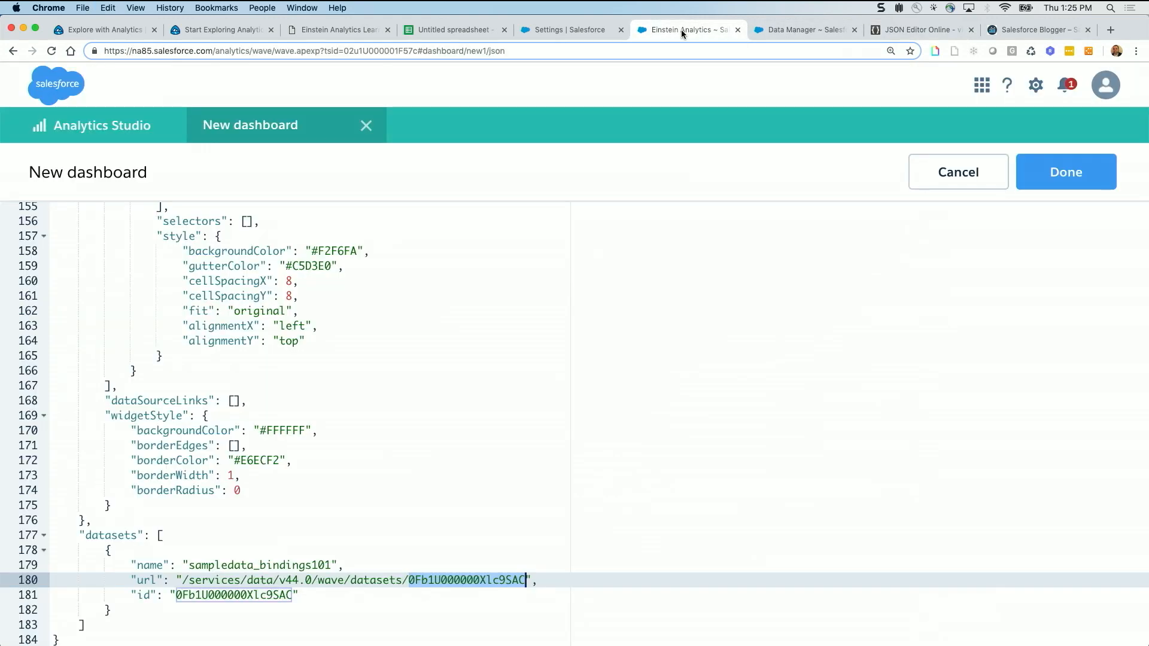
click(469, 342)
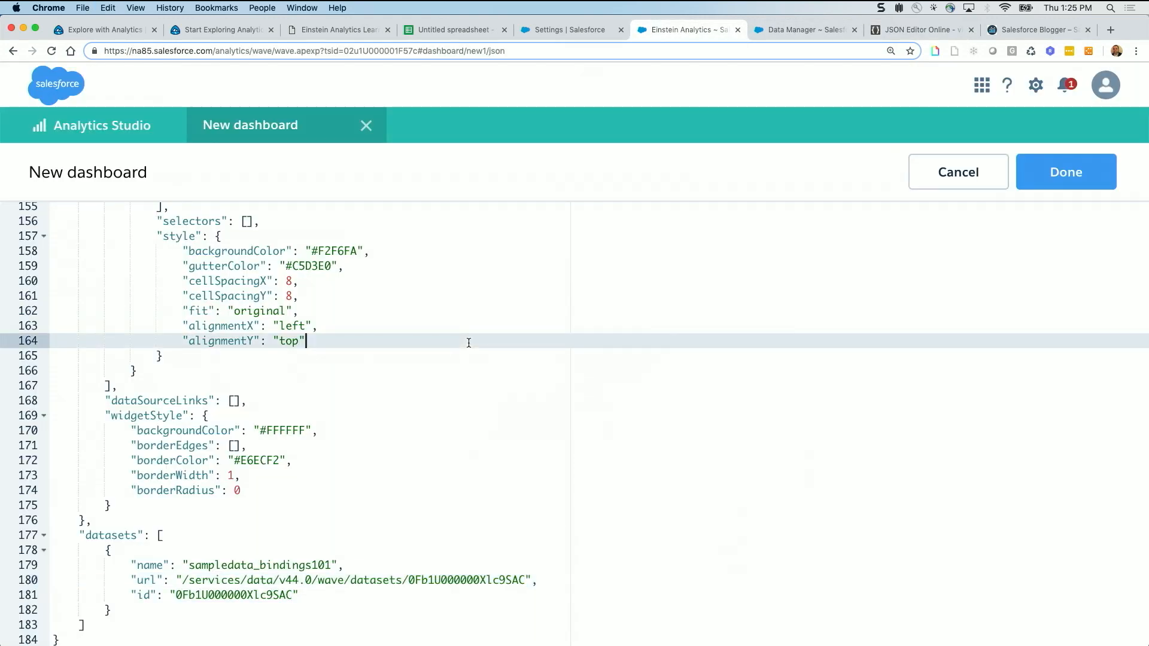
key(super+a)
key(super+v)
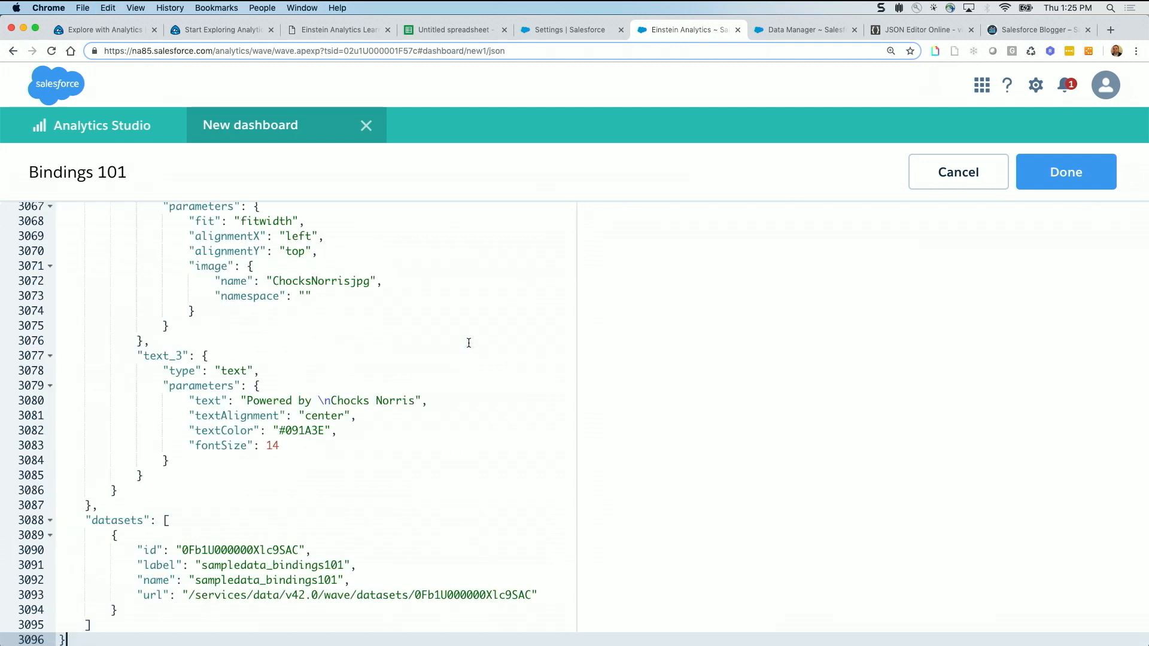
click(1073, 173)
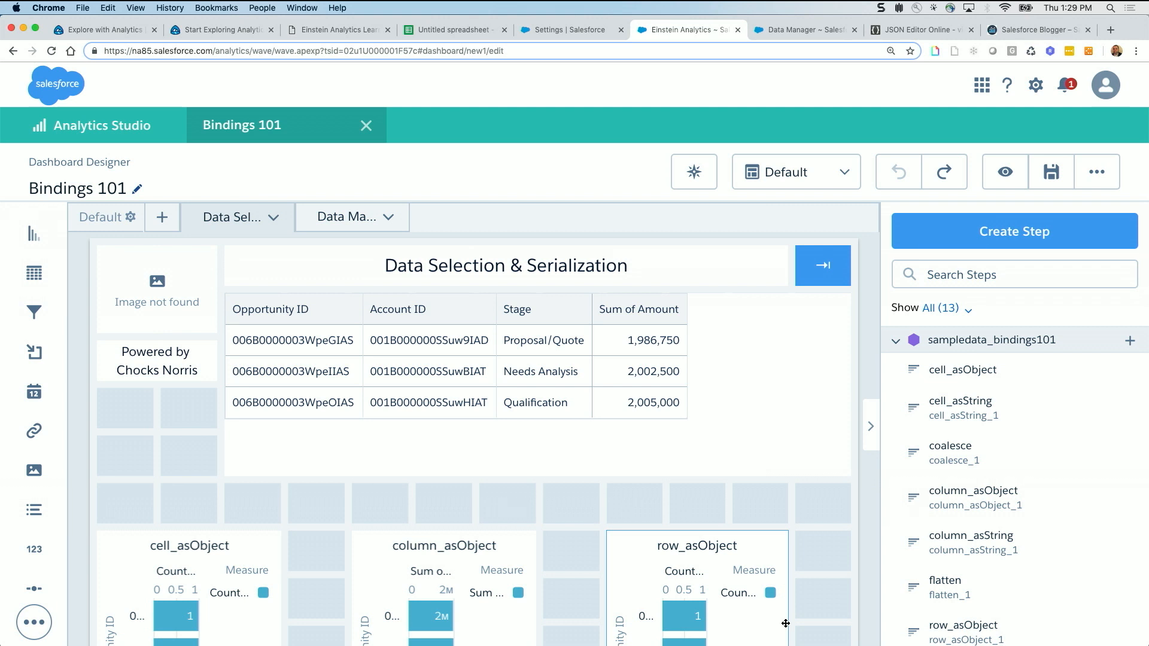
Set the missing image widget above the "Powered by" text to chocks.jpg from the image gallery
click(160, 290)
click(978, 386)
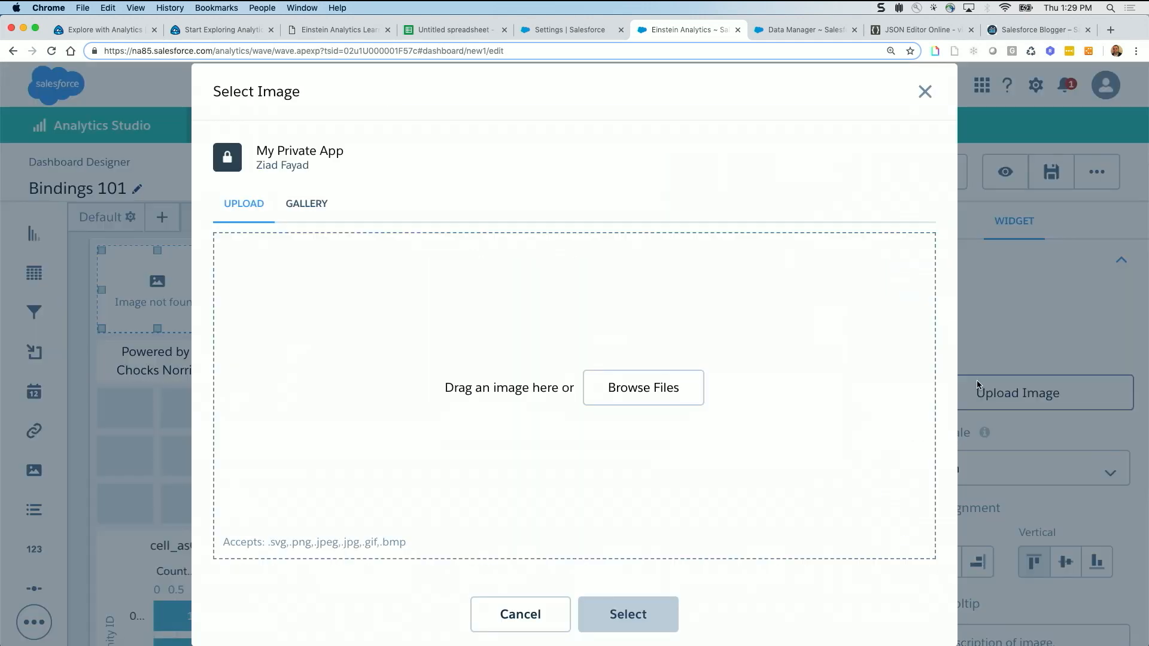
click(306, 205)
scroll(328, 359, down, 5)
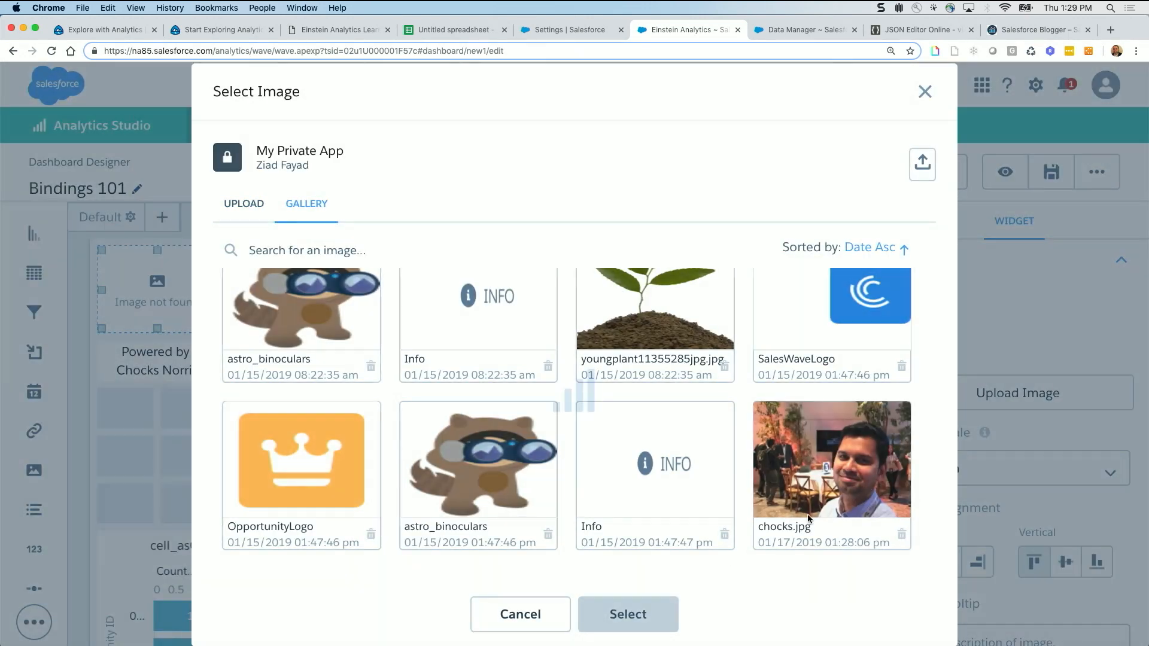
click(807, 515)
click(659, 614)
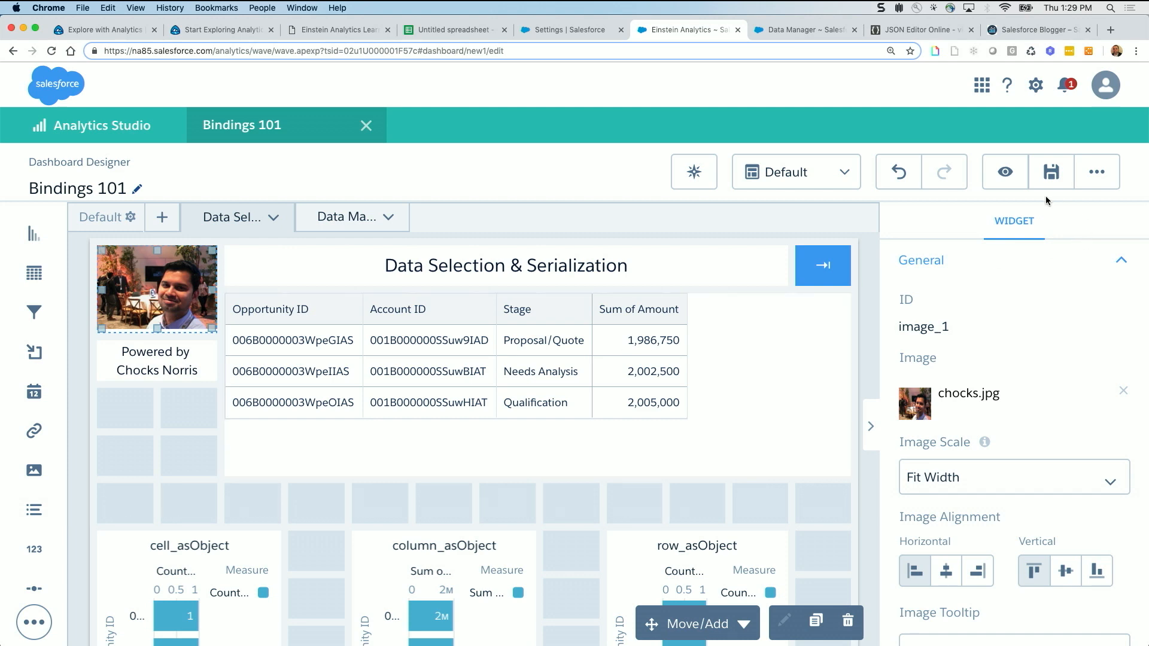
Preview the Bindings 101 dashboard and look over its opportunity table and the cell, column and row_asObject charts
click(1009, 182)
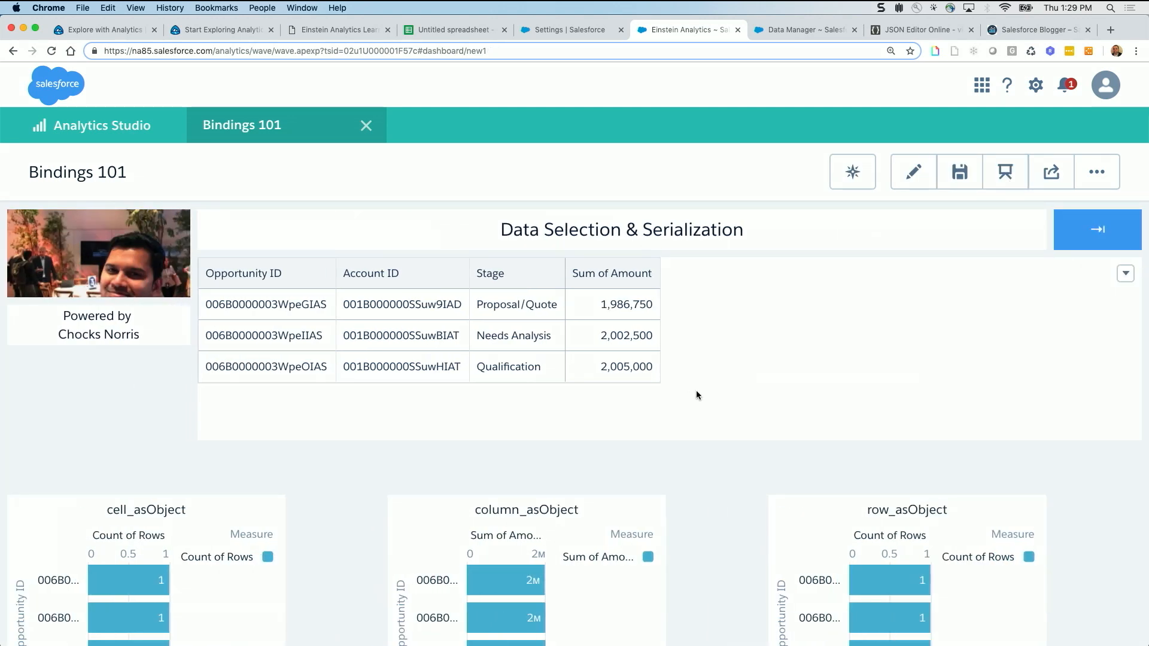
scroll(705, 458, down, 5)
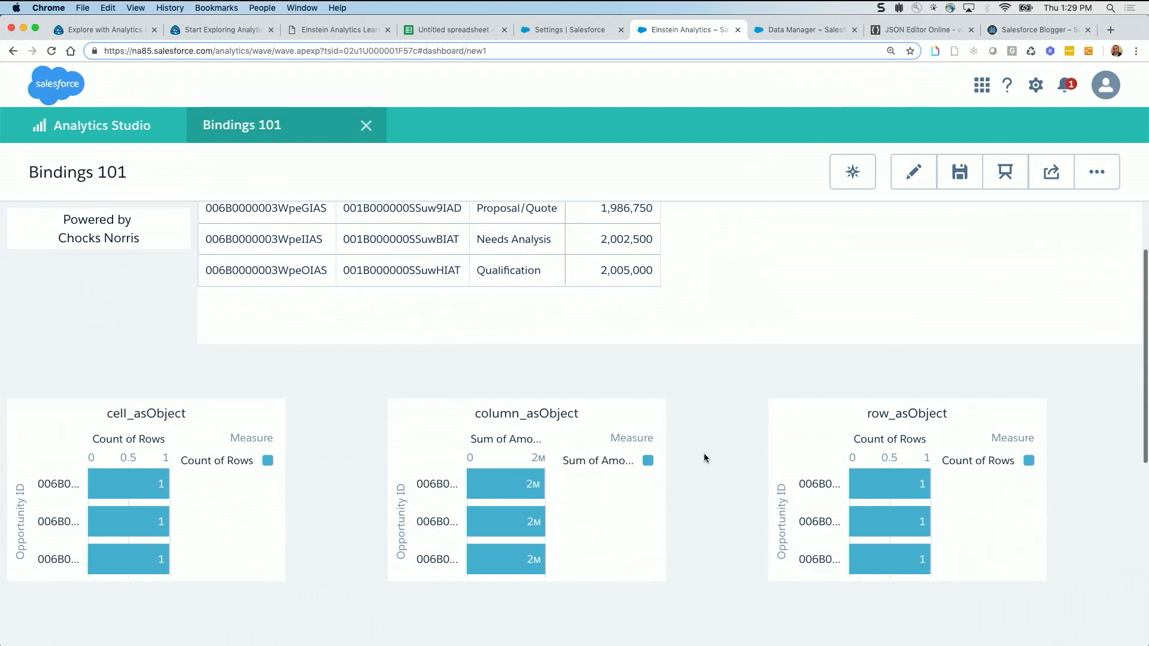
scroll(704, 458, up, 3)
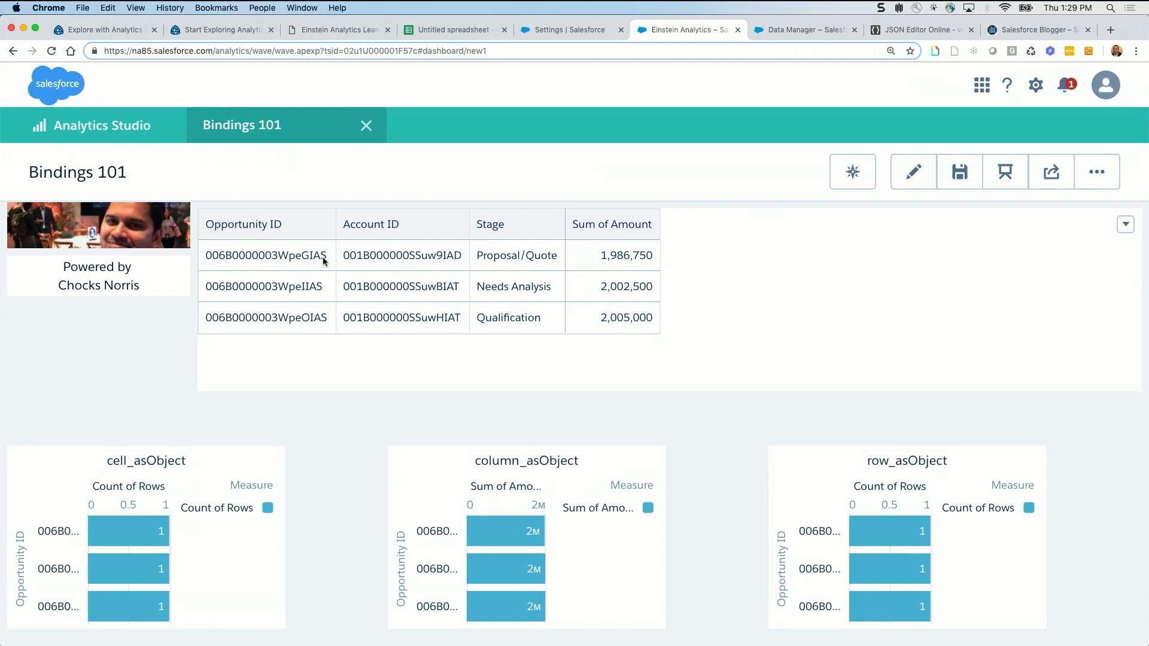
scroll(339, 451, down, 2)
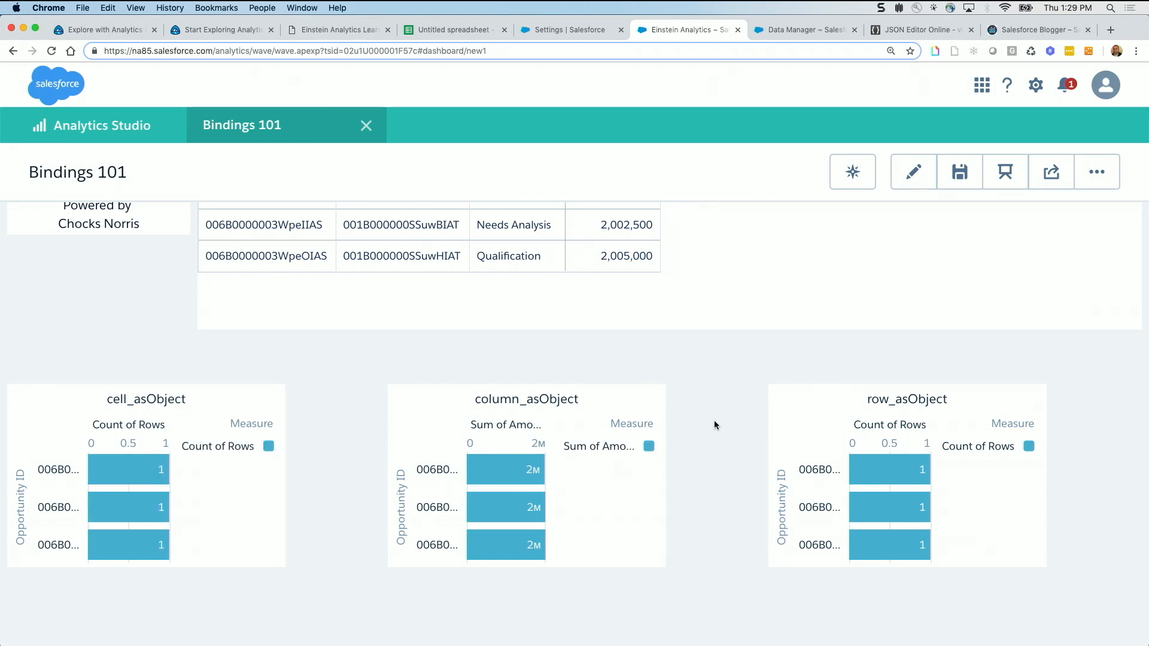
scroll(715, 425, down, 3)
scroll(716, 425, up, 6)
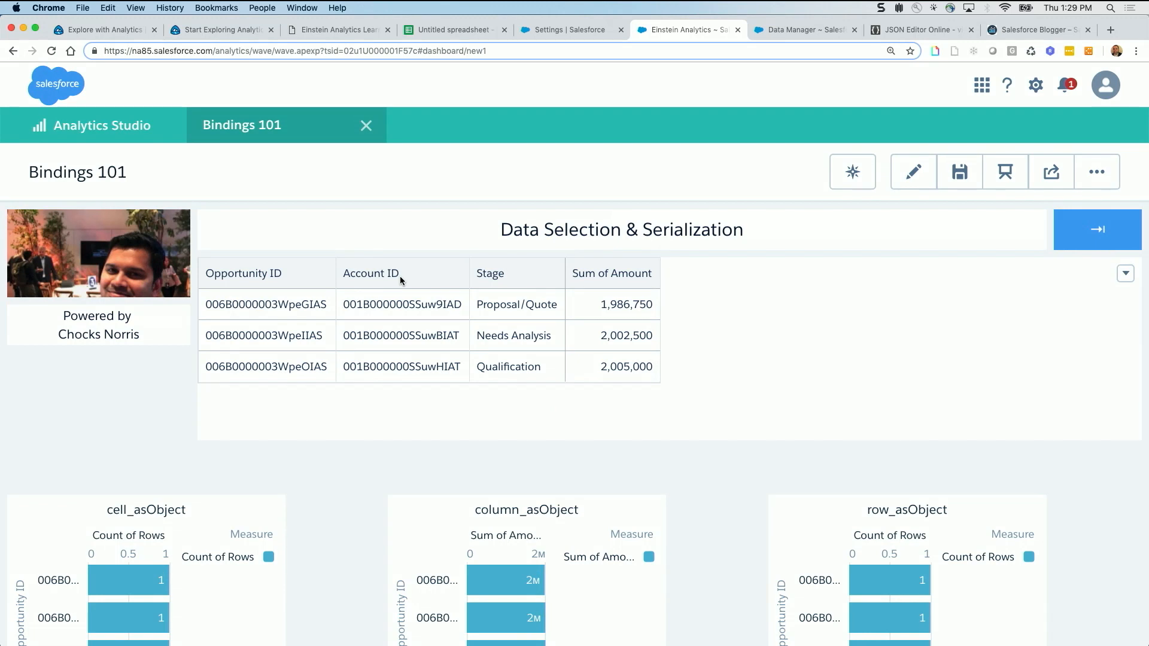
Open the Bindings 101 dashboard's JSON and search for "{{" to go through the bindings up to the cell_asString step
click(918, 172)
key(super+e)
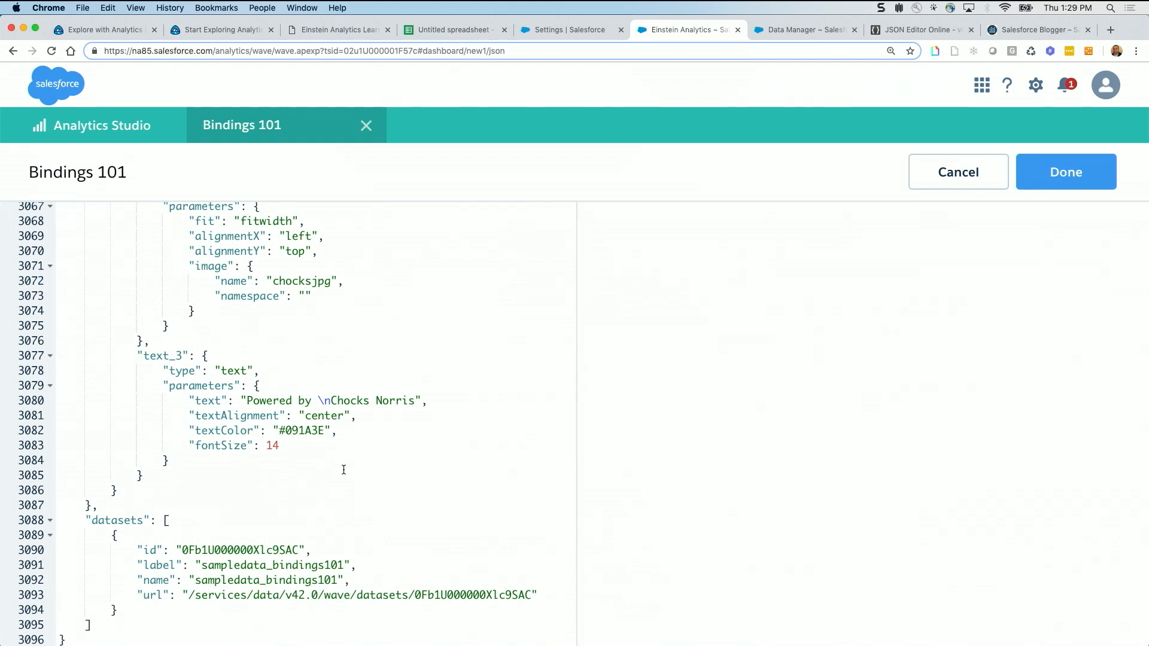
key(super+f)
text({{)
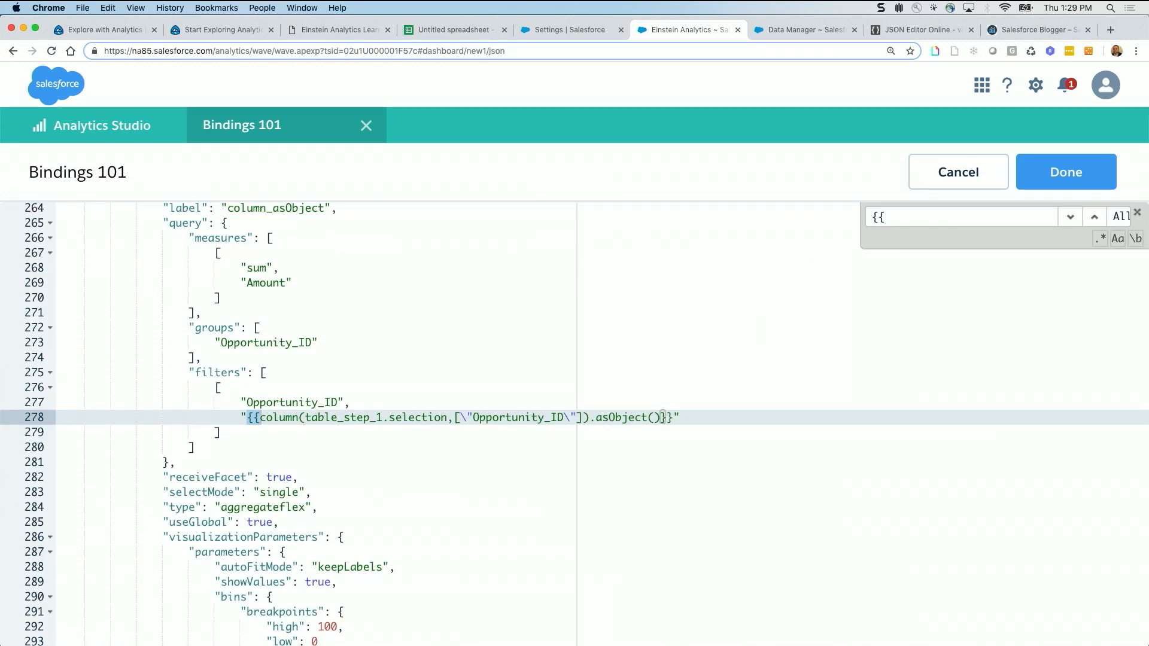
key(Return)
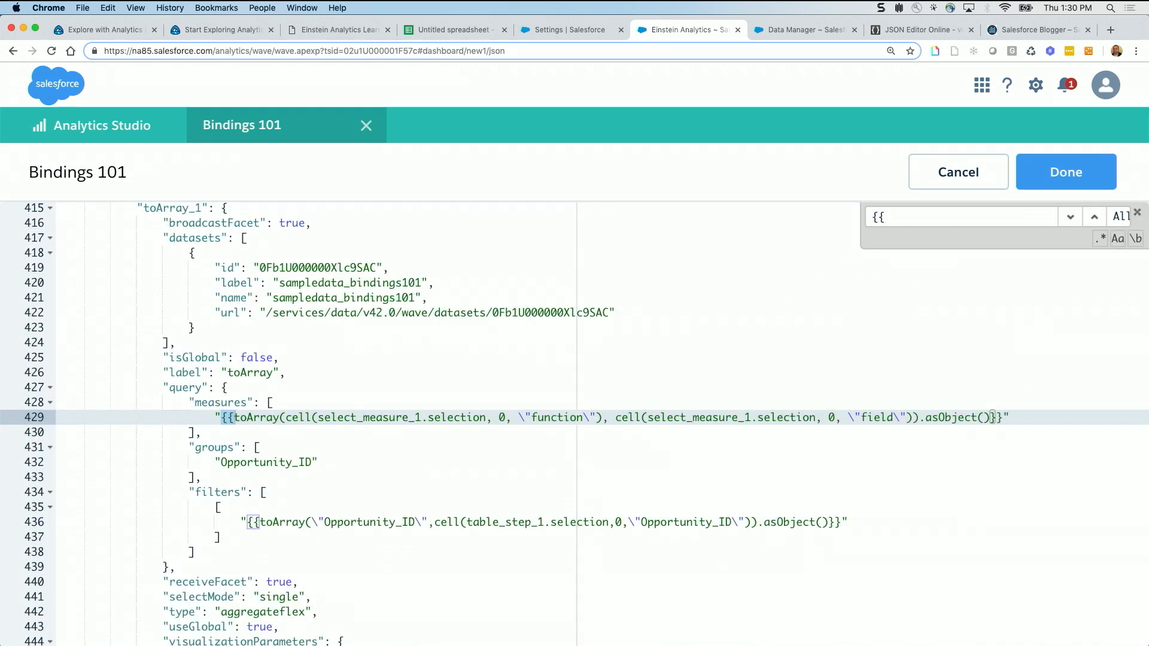
key(Return)
key(Return)
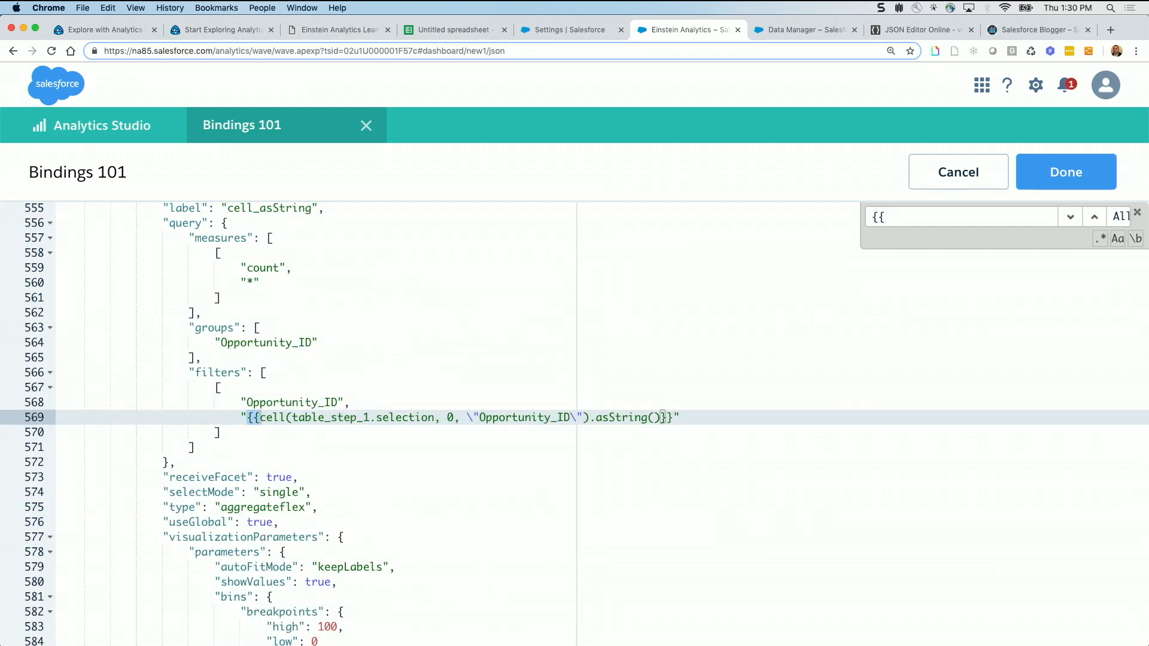
Examine the cell_asString step's query and highlight its filters binding, then leave the JSON without changes and return to the dashboard
scroll(273, 321, up, 3)
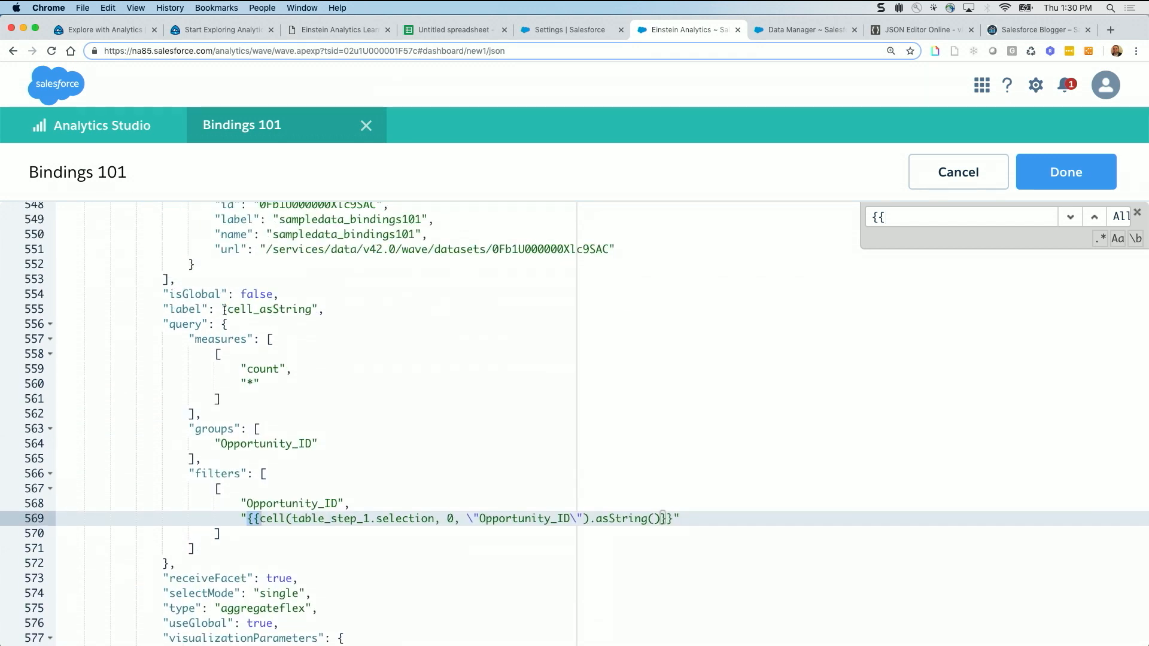
scroll(295, 390, down, 1)
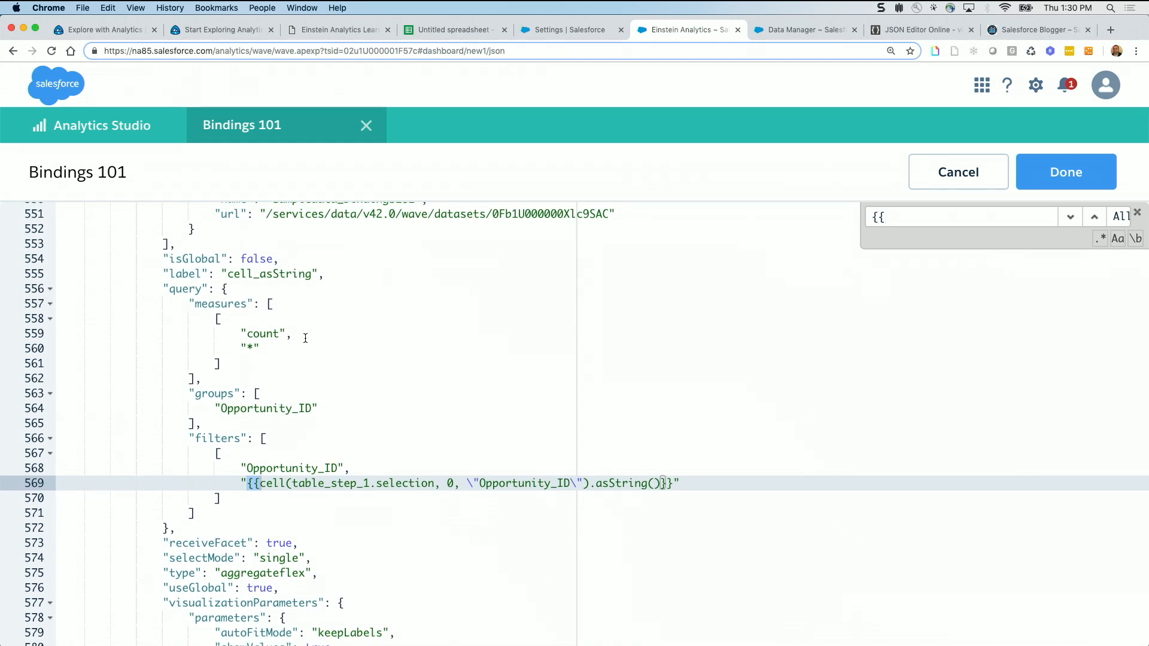
drag(158, 290, 286, 440)
click(222, 483)
drag(183, 441, 299, 504)
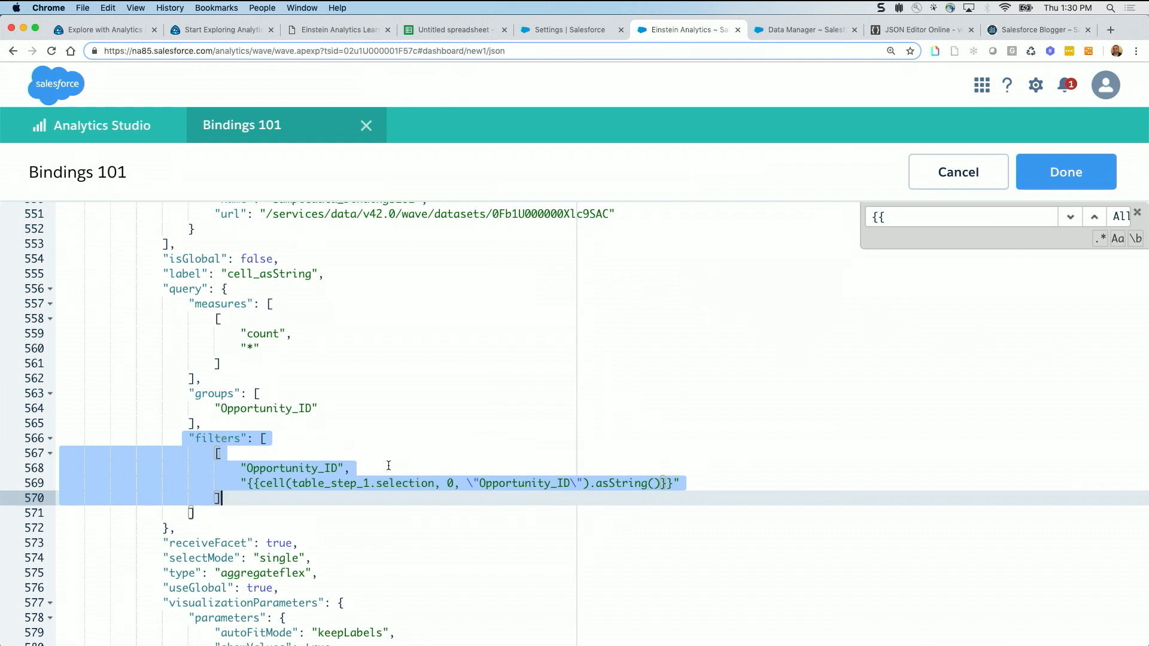
click(968, 174)
scroll(347, 504, down, 1)
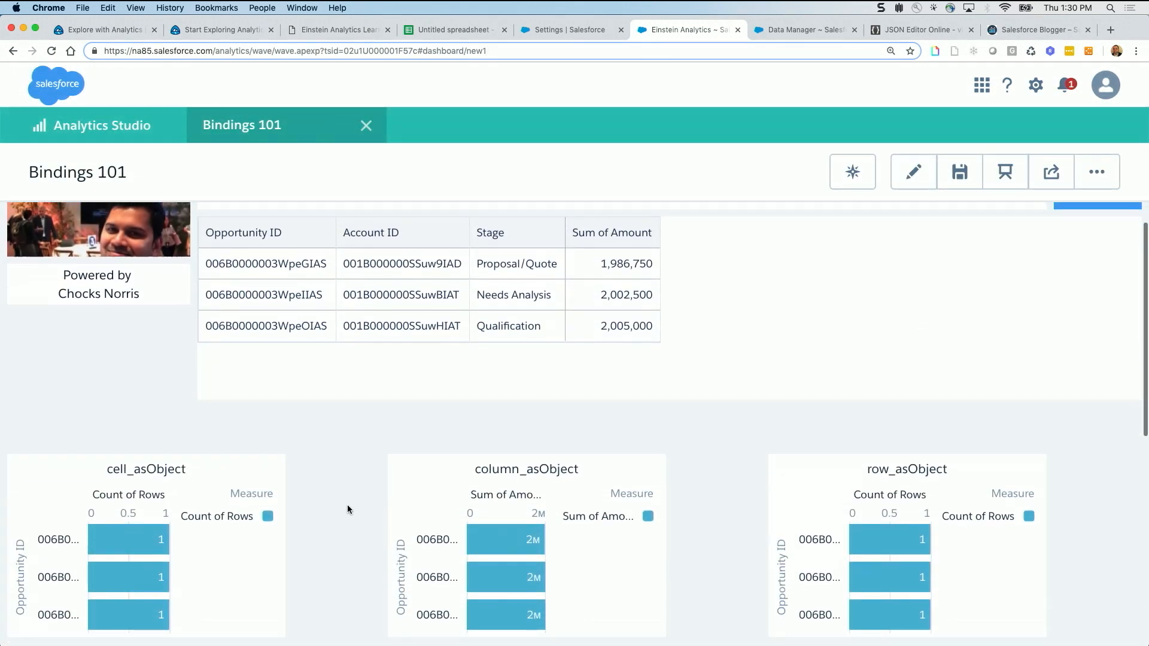
Show the details of the cell_asObject chart and bring up its original query
scroll(347, 509, down, 2)
mouse_move(273, 411)
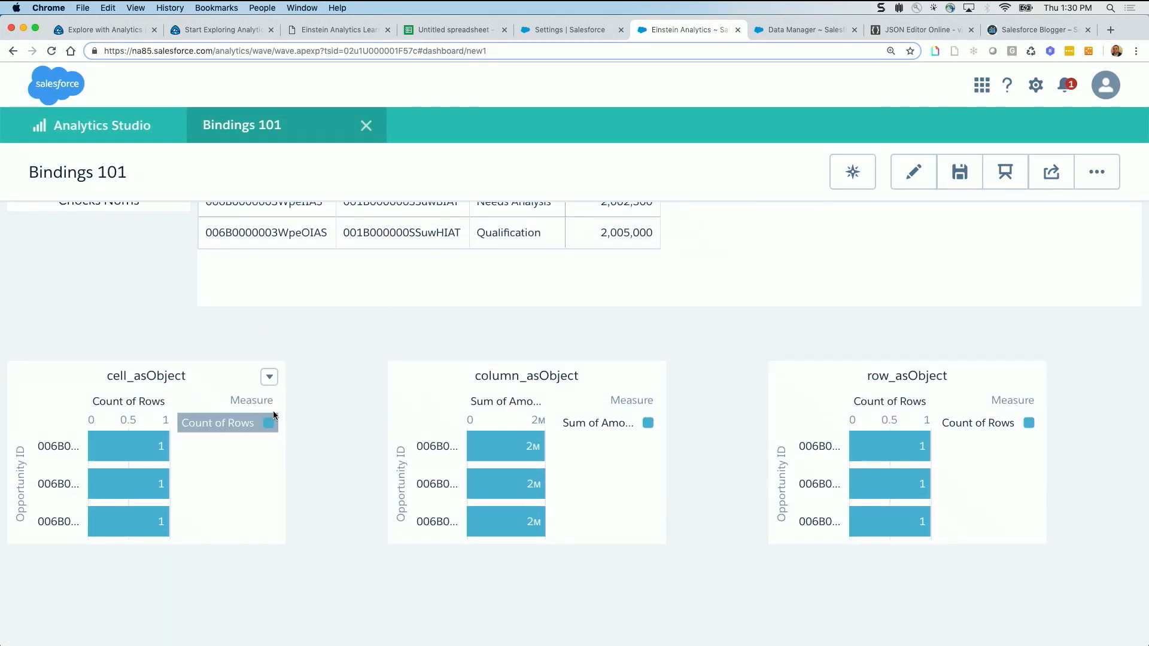
click(270, 378)
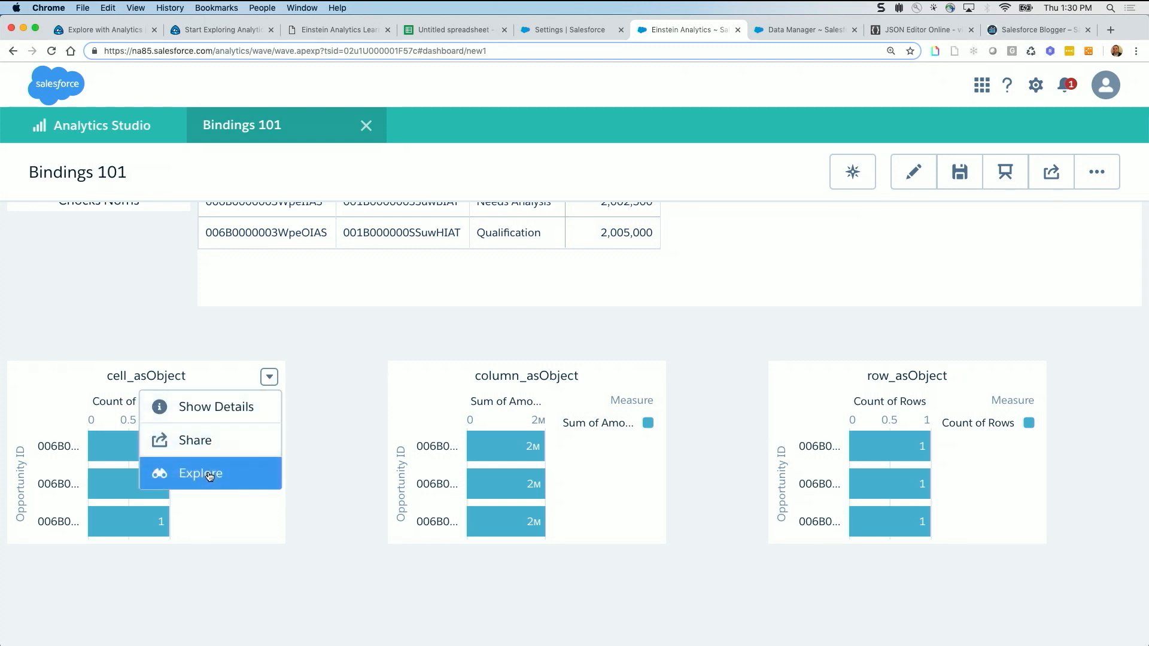
click(215, 419)
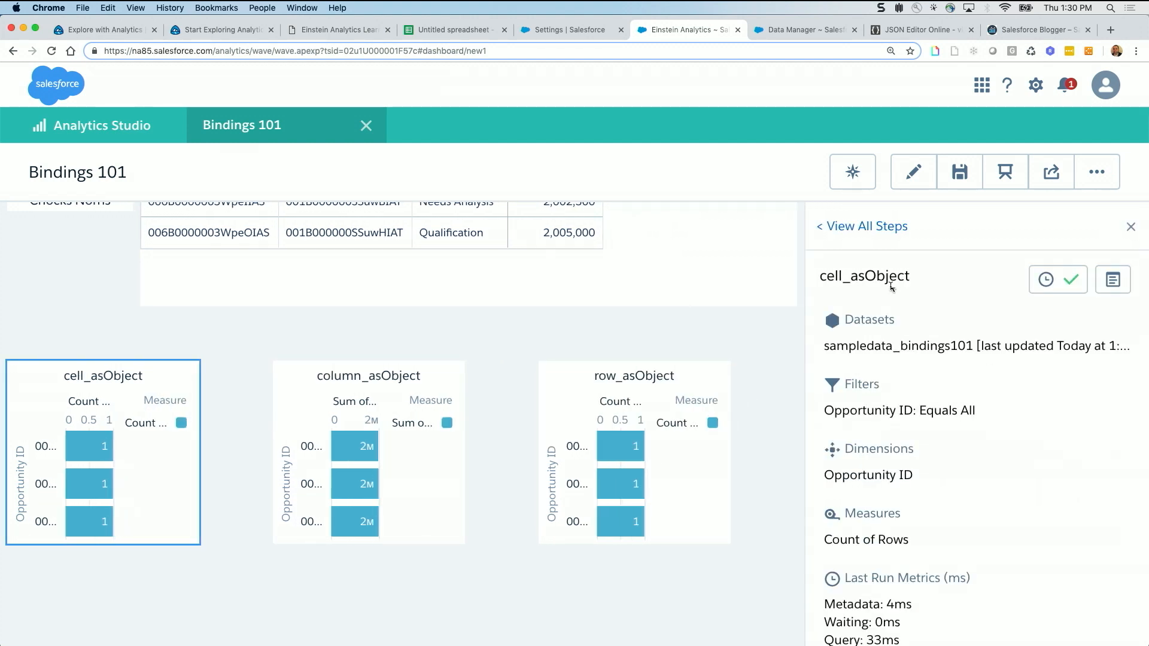
click(1112, 284)
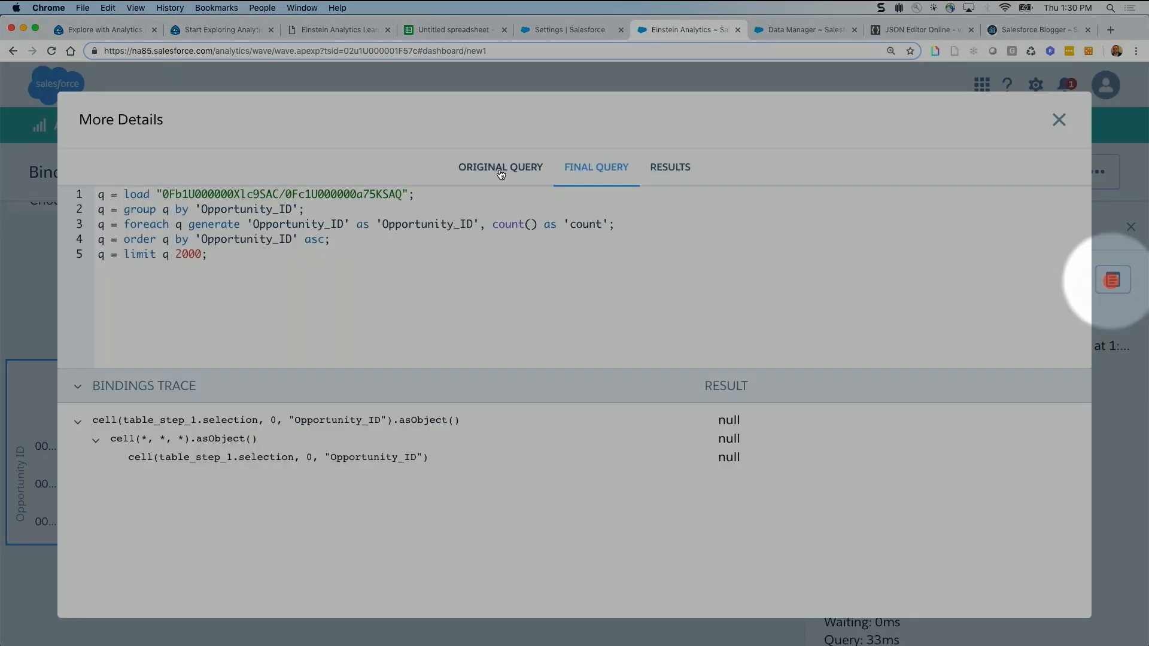
click(501, 173)
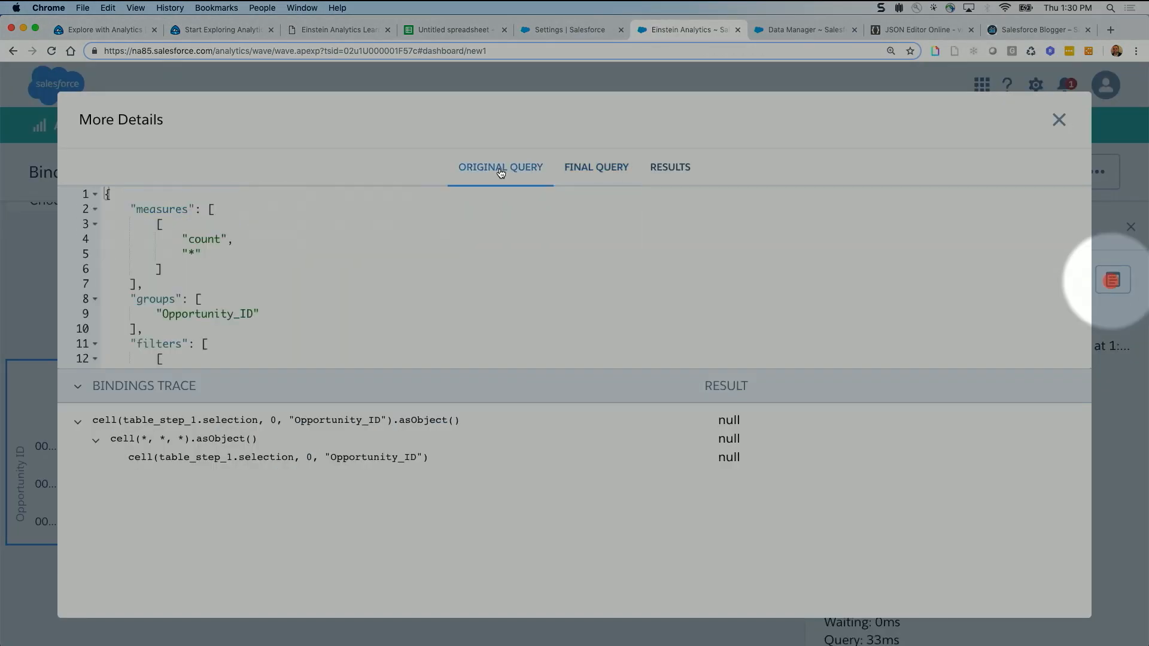
scroll(358, 257, down, 3)
scroll(358, 256, up, 3)
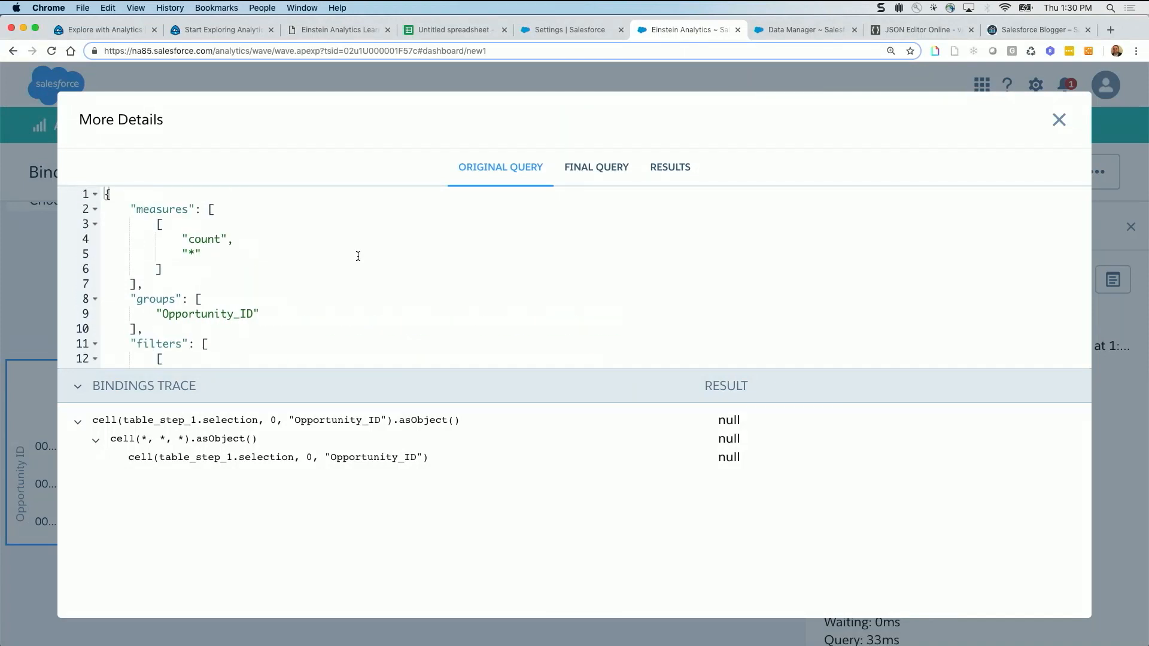
Highlight the measures block and the Opportunity_ID filter with its binding in the cell_asObject original query
drag(127, 210, 143, 285)
scroll(190, 282, down, 2)
scroll(285, 268, down, 1)
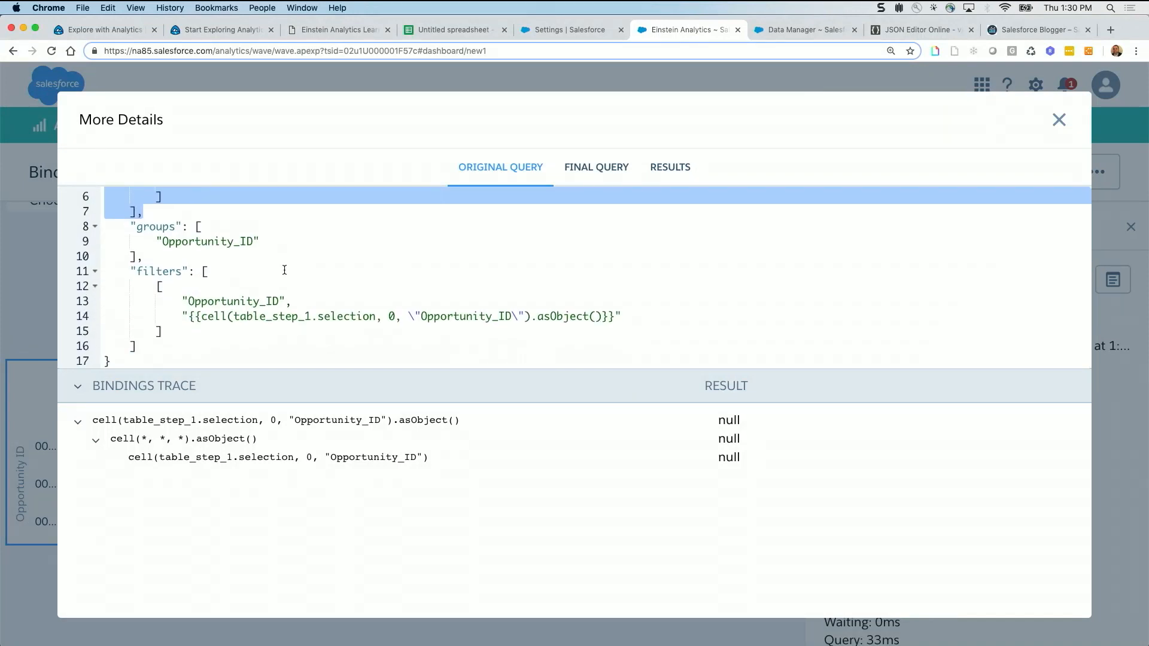
drag(179, 301, 627, 316)
click(311, 325)
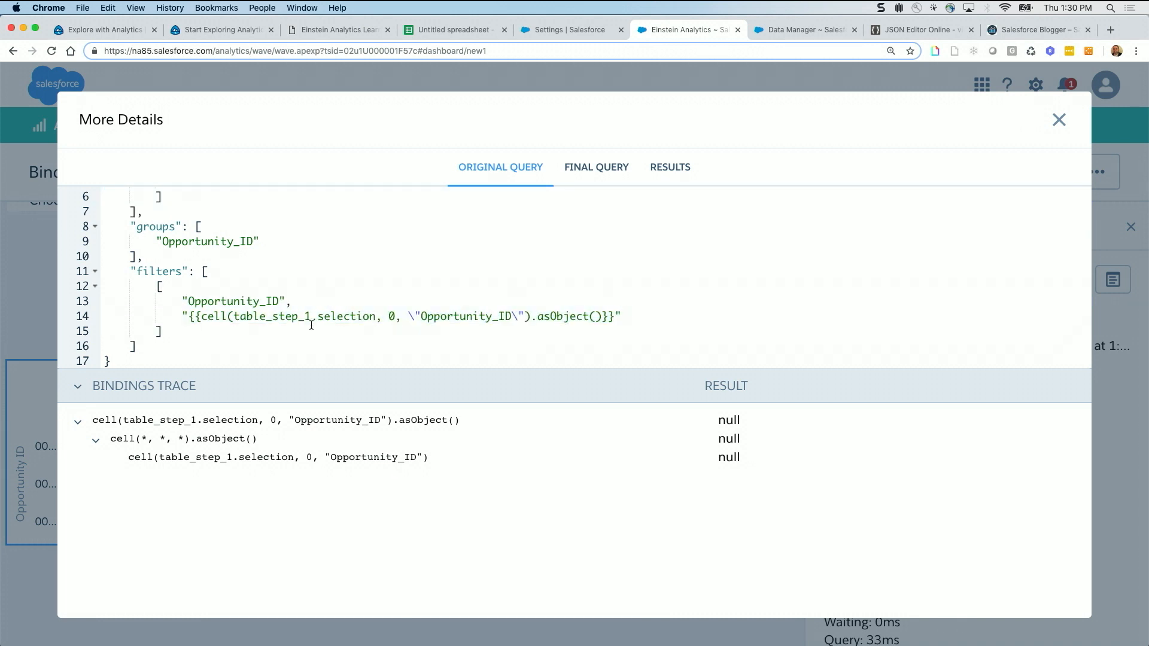
Highlight the binding's table_step_1 source, row index 0, Opportunity_ID column and asObject() serialization, and close the query details
drag(233, 316, 311, 319)
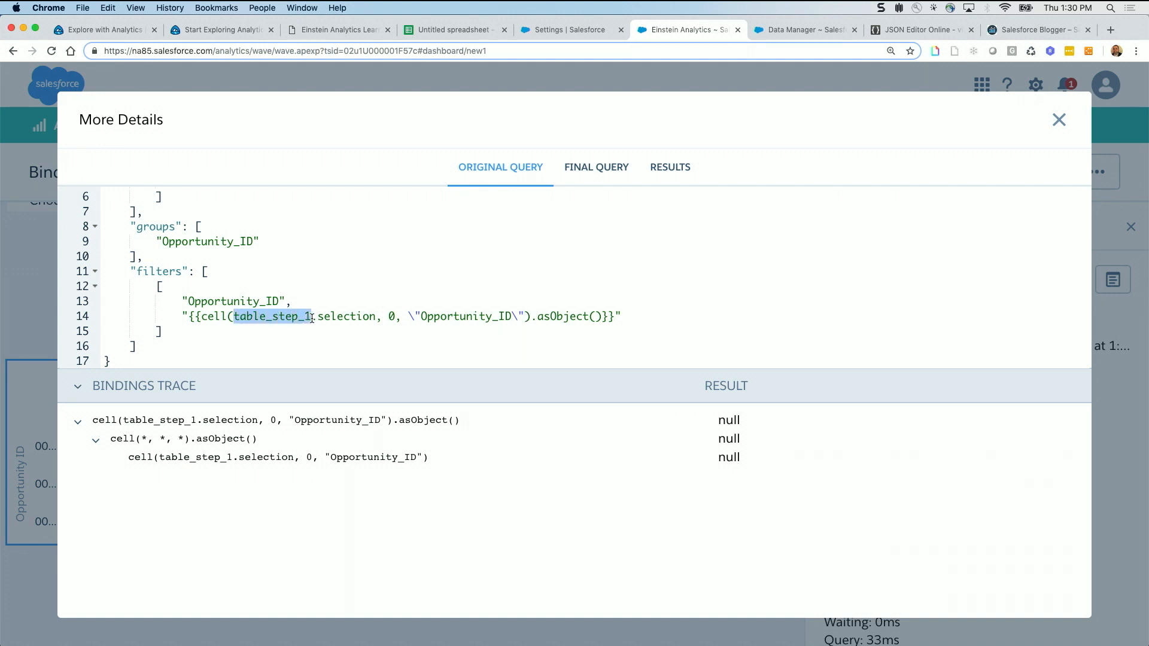
click(342, 314)
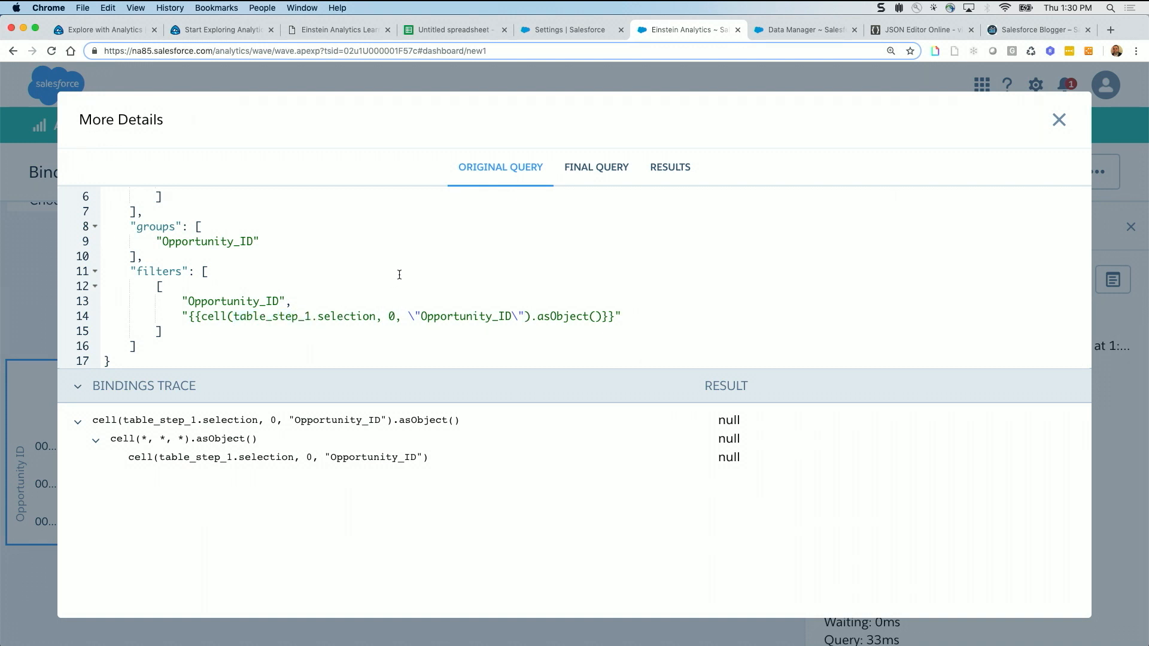
drag(394, 316, 380, 316)
drag(420, 316, 611, 311)
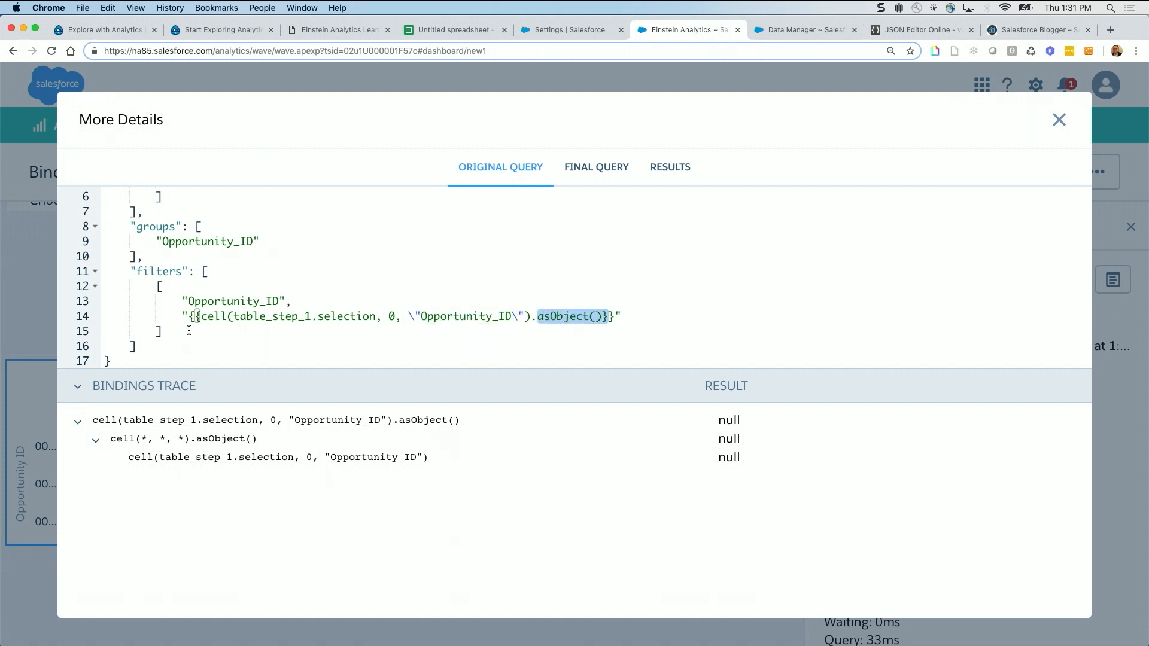
click(572, 319)
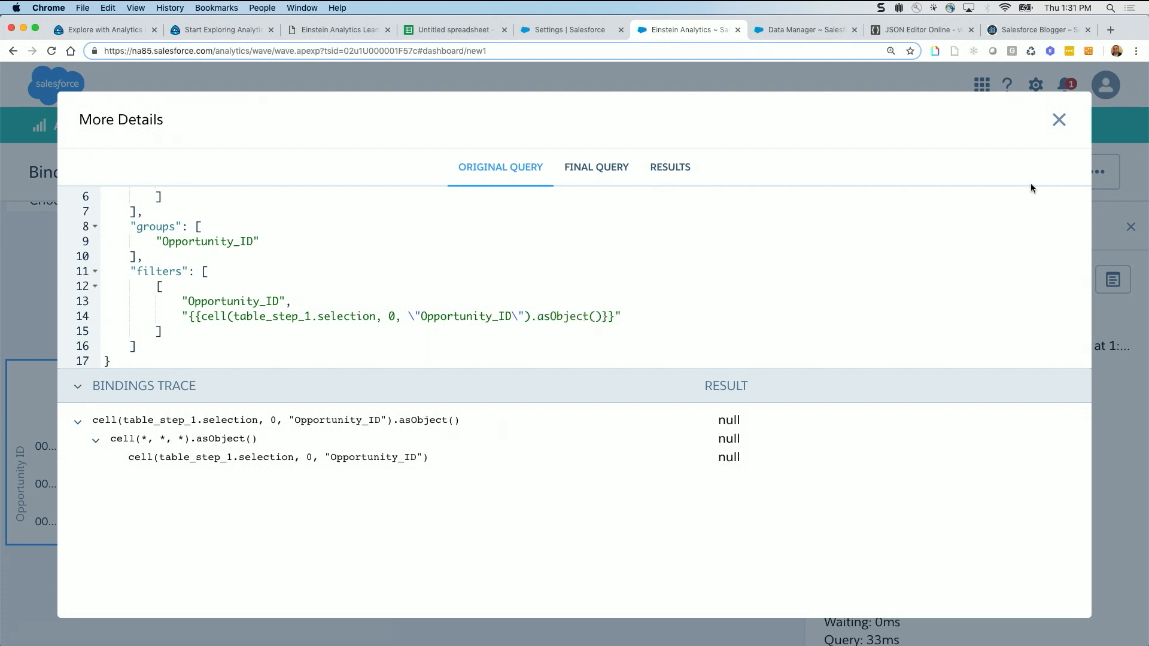
click(1059, 120)
Show the details of the cell_asString chart, examine its final query and bindings trace, and close them
scroll(231, 440, down, 5)
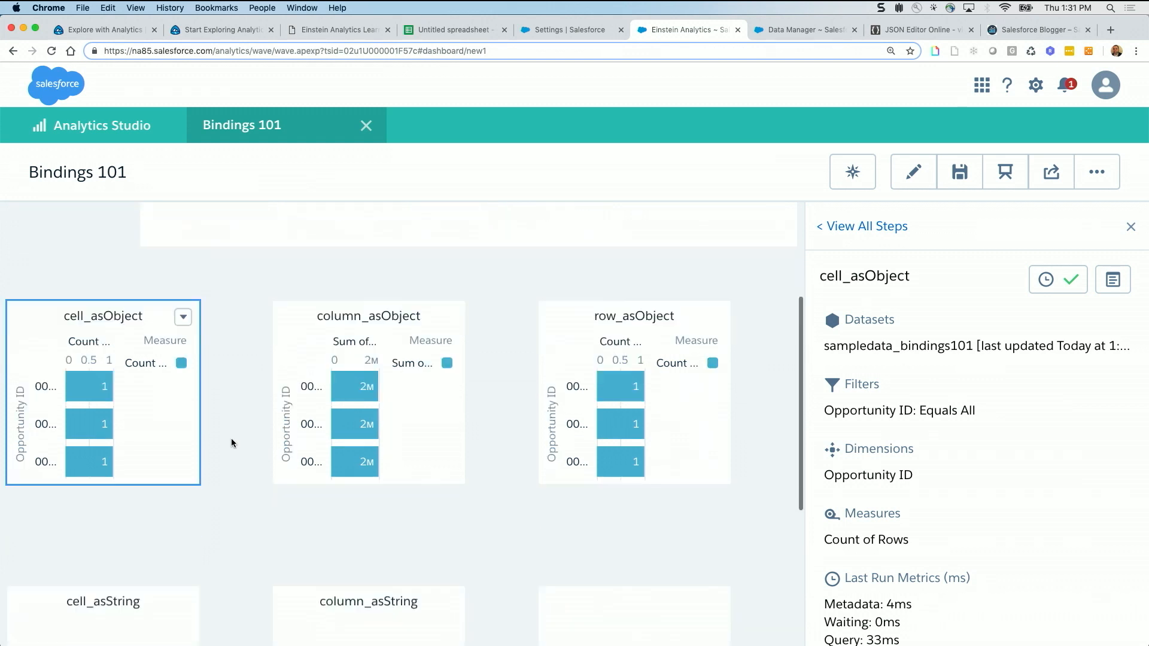
click(183, 428)
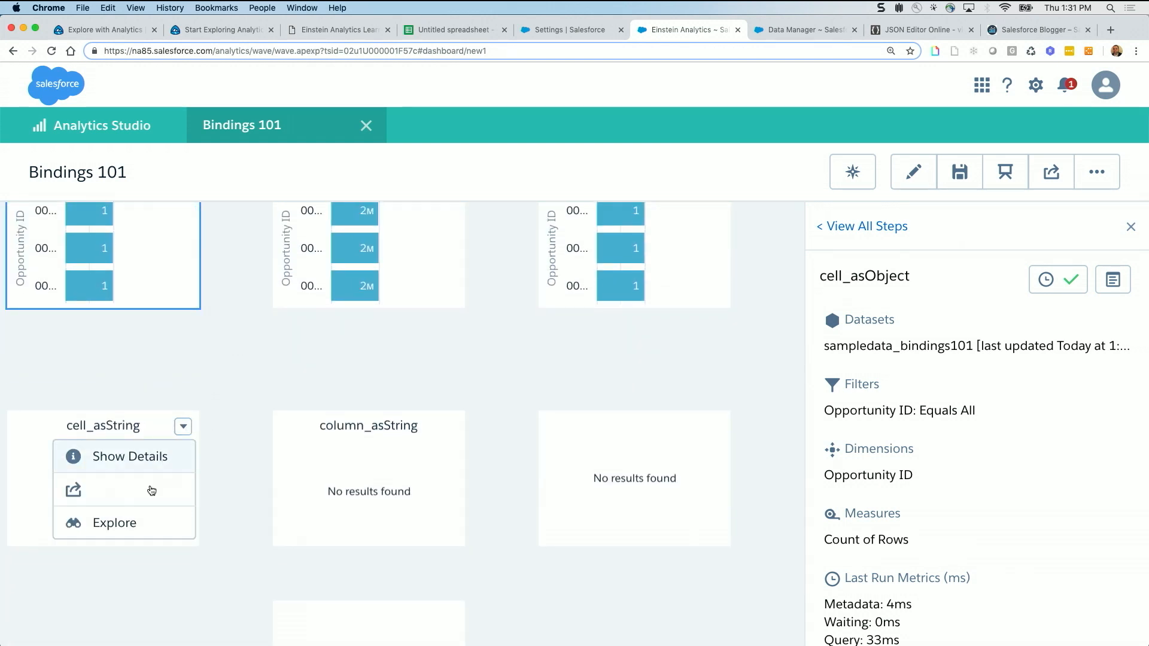
click(138, 460)
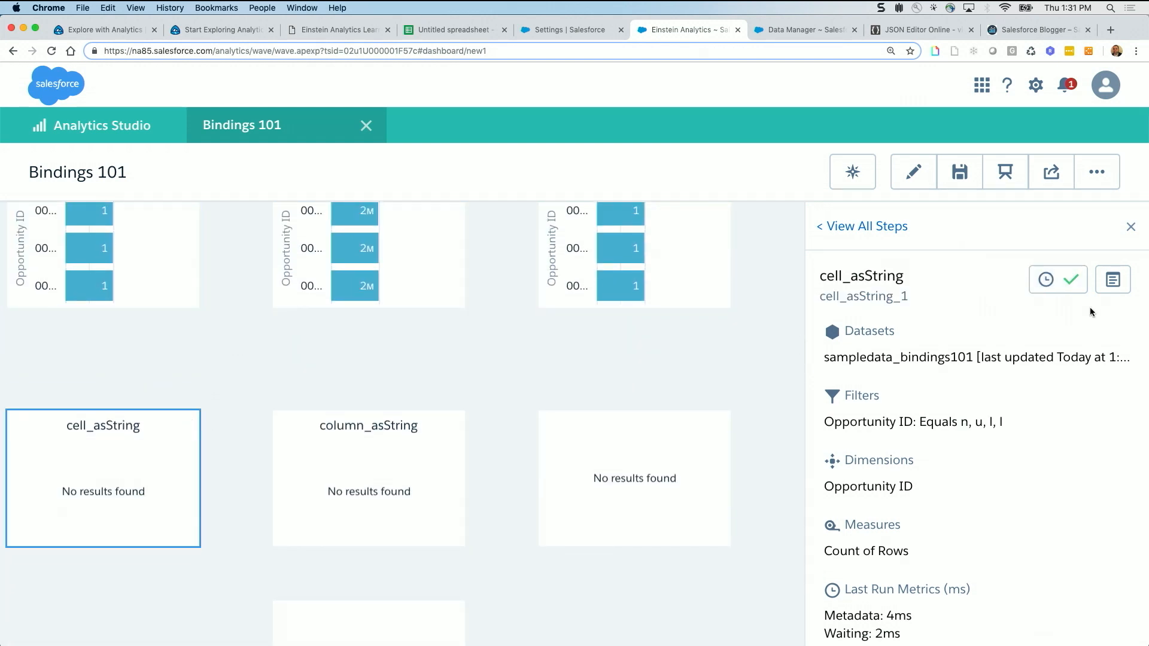
click(1114, 284)
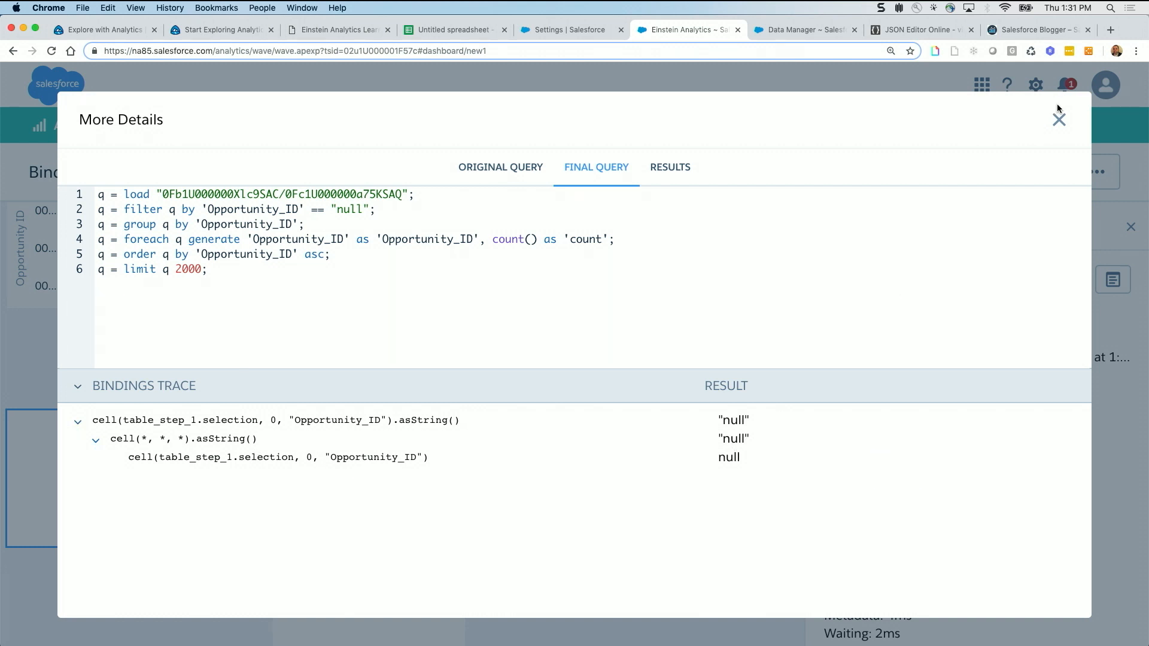
click(1060, 121)
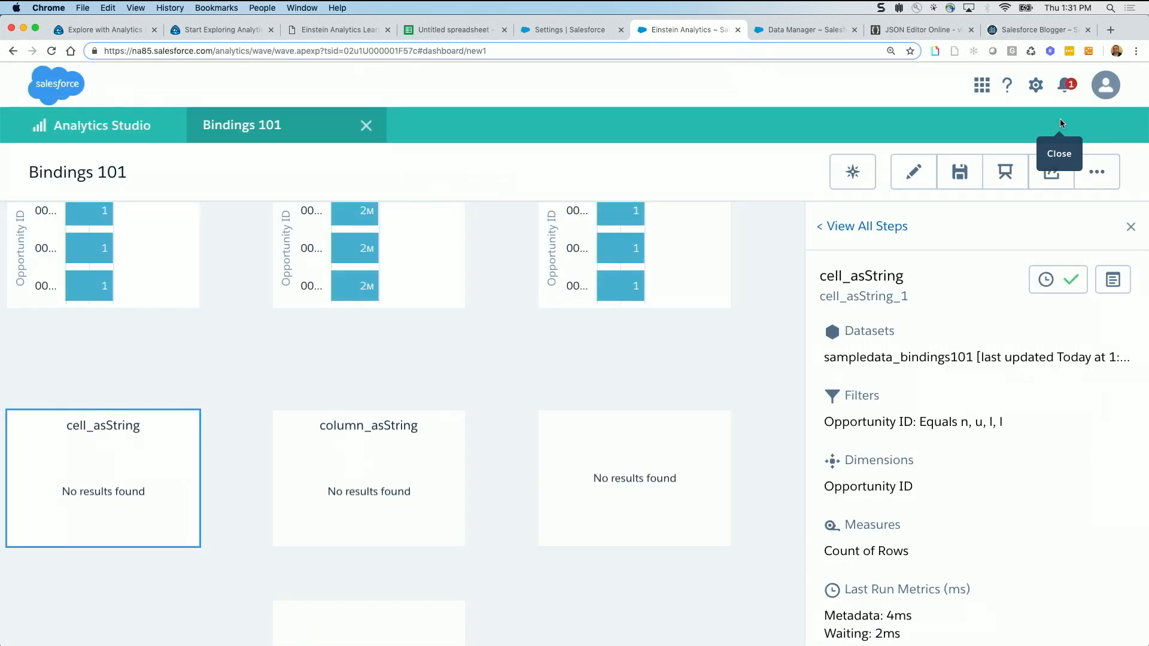
Reopen the cell_asString query details and bring up the filters section of the original query
scroll(221, 310, up, 5)
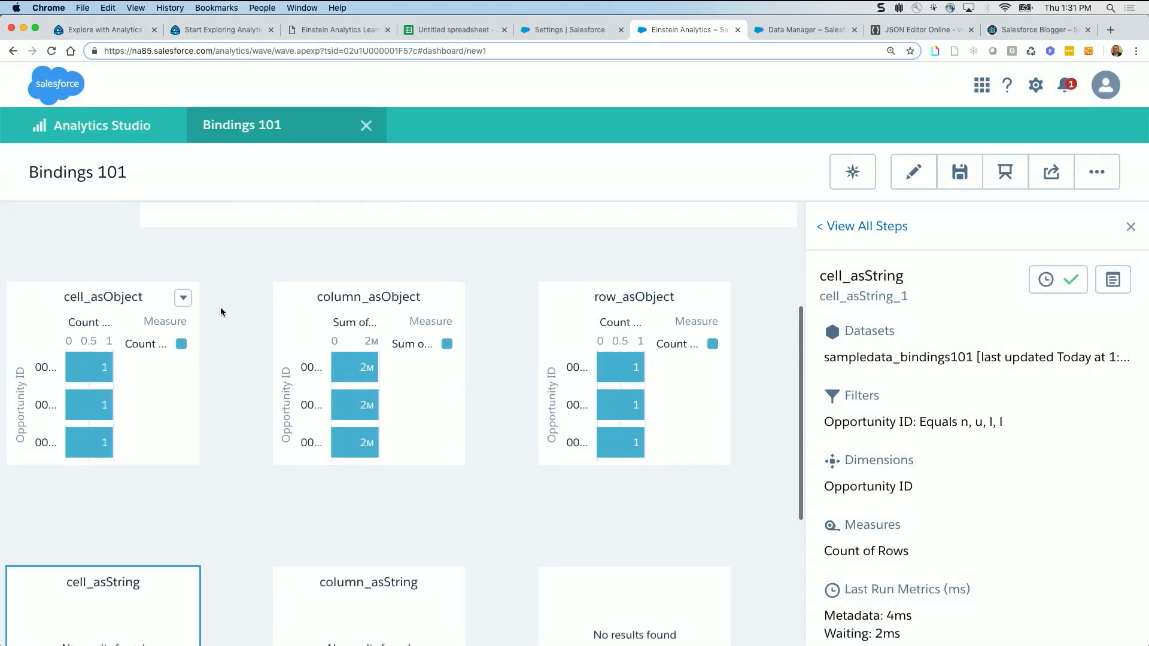
scroll(220, 310, down, 2)
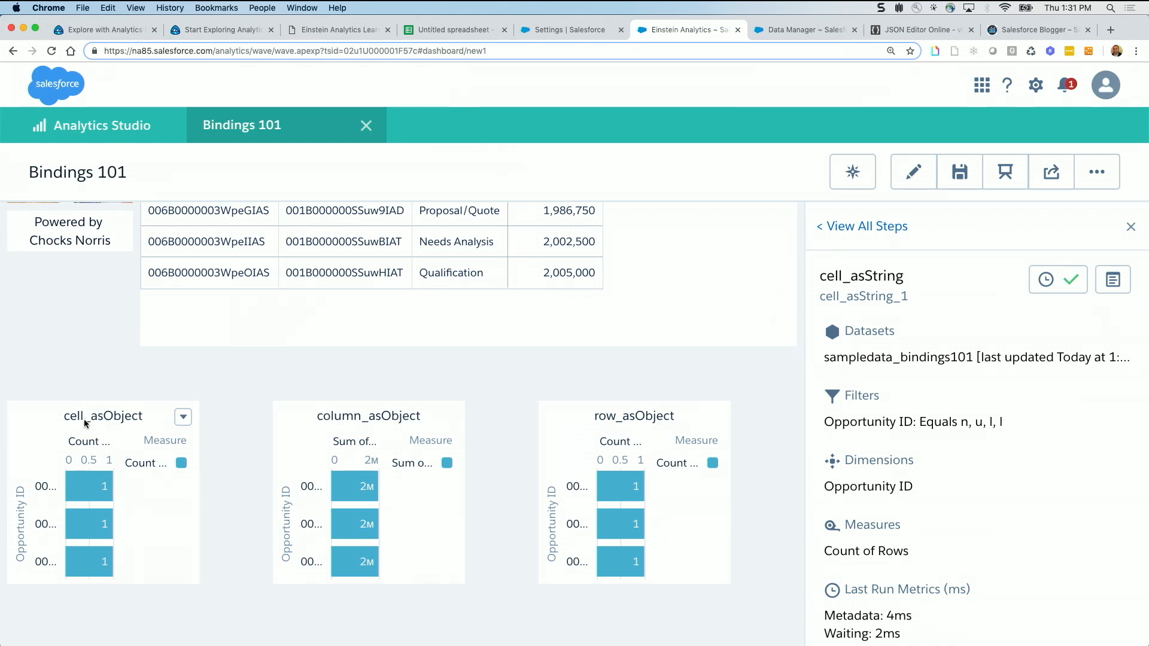
click(1114, 280)
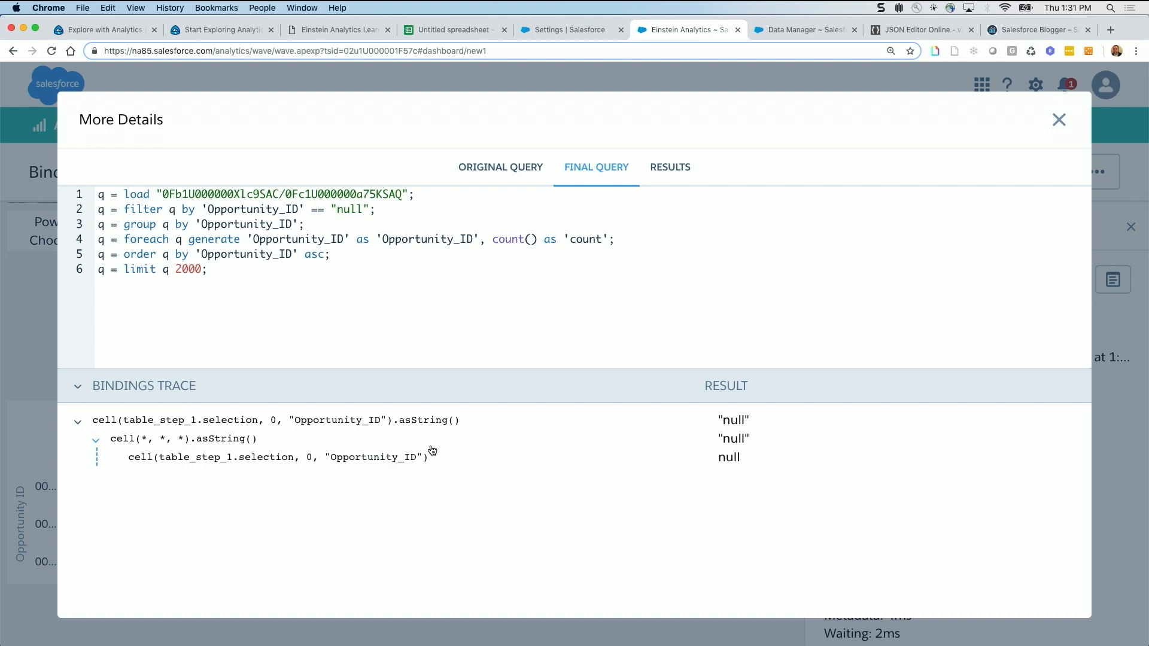
click(506, 166)
scroll(366, 268, down, 1)
scroll(366, 268, down, 2)
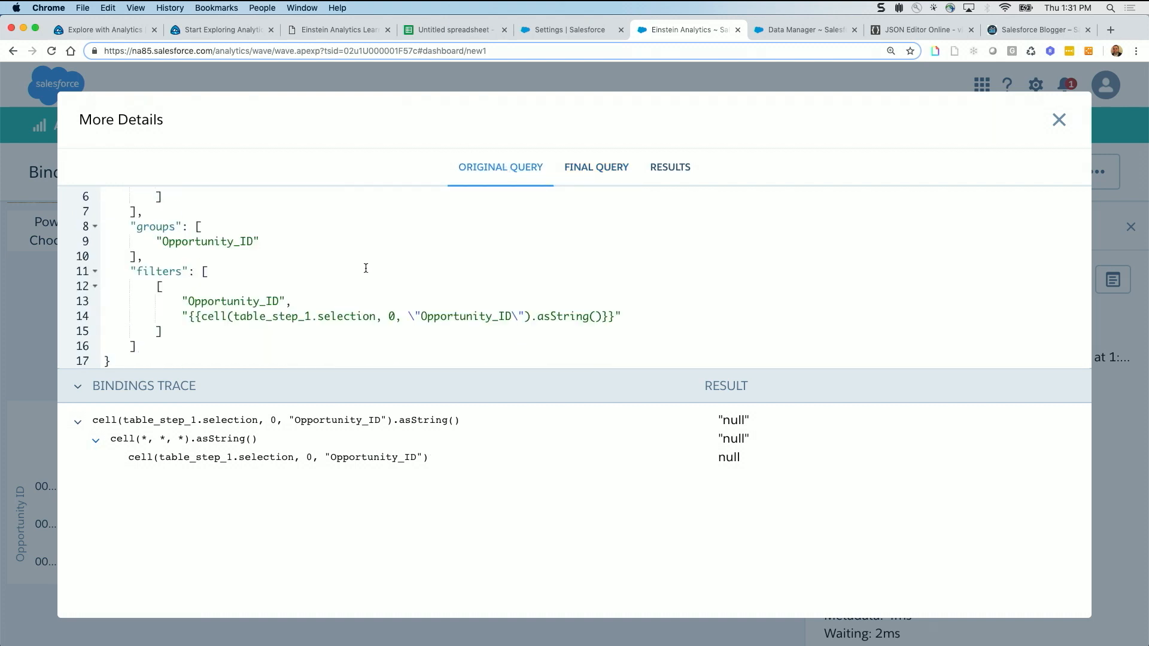
Highlight the asString() binding and its cell() selection, match it to the innermost bindings trace line, and close the details
drag(180, 315, 625, 316)
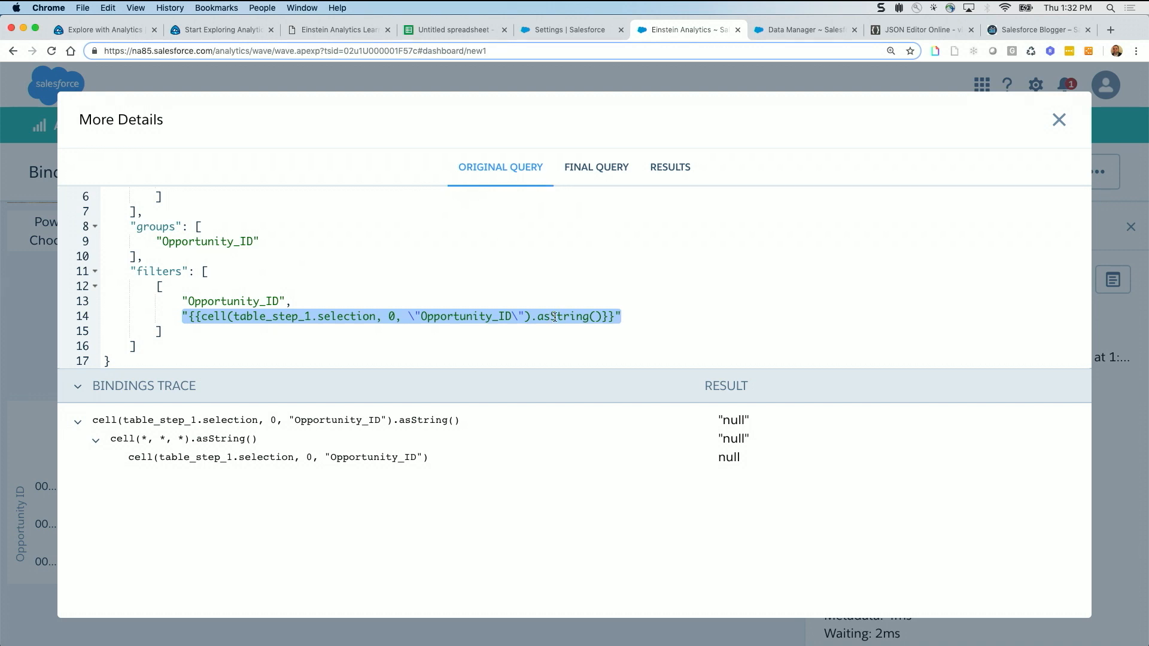
click(227, 319)
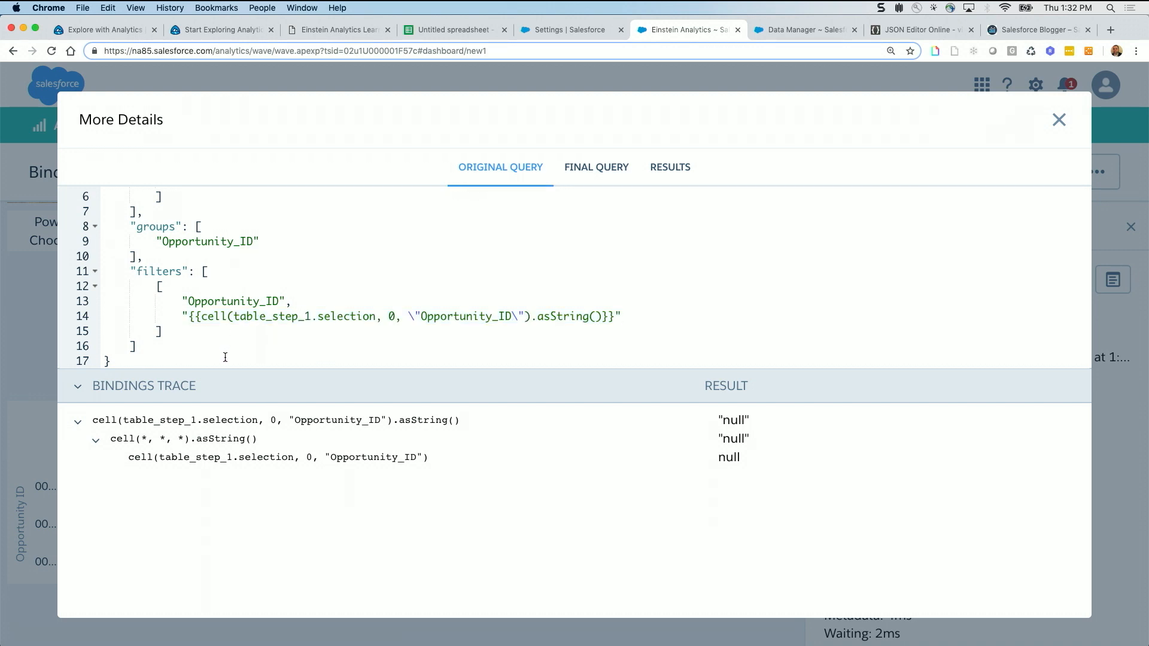
drag(195, 316, 532, 311)
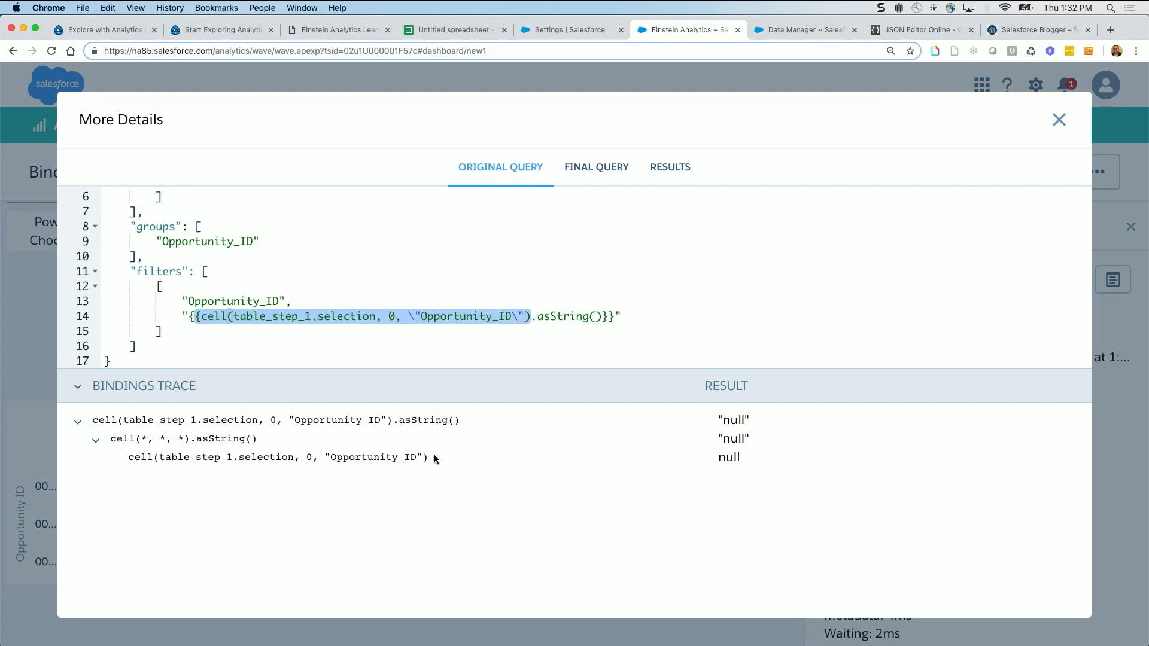
mouse_move(431, 457)
mouse_down()
mouse_move(313, 465)
mouse_move(133, 454)
mouse_up()
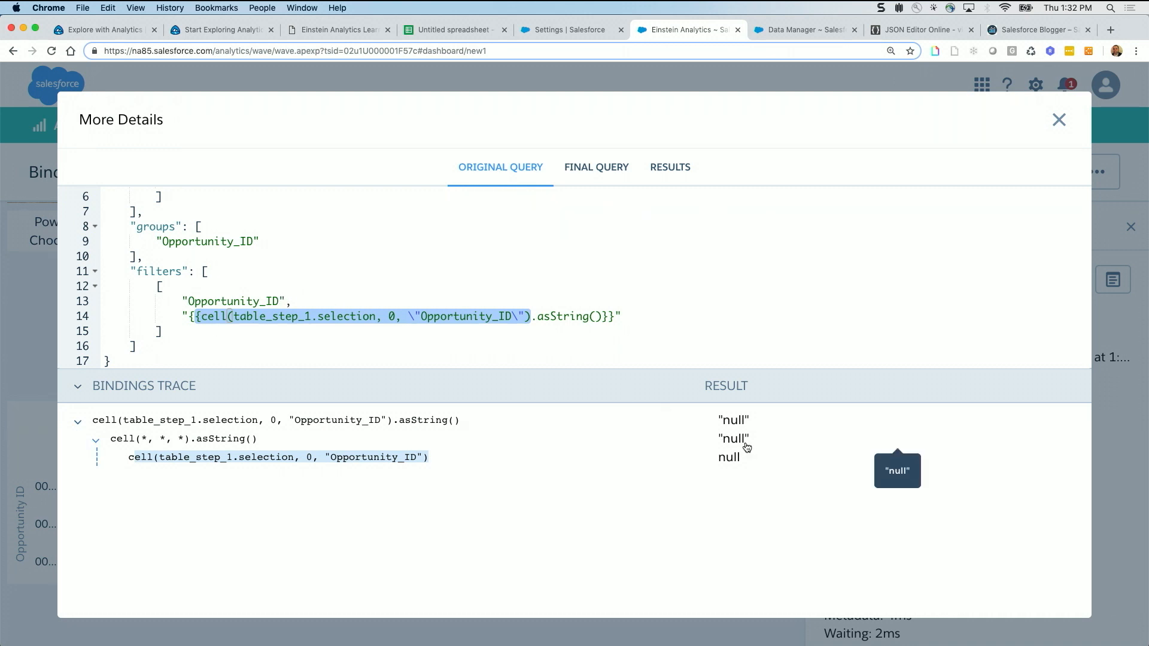
click(1059, 120)
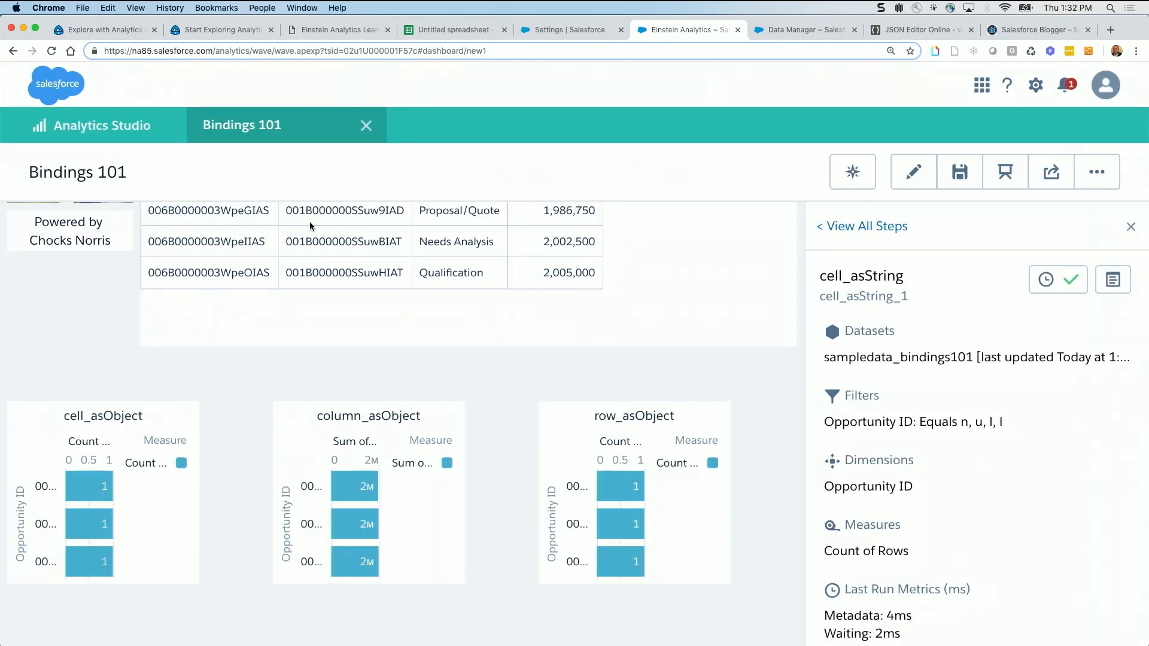
Look over the table and charts again, then open the cell_asObject query details and highlight the innermost cell() line of the bindings trace
scroll(309, 234, up, 2)
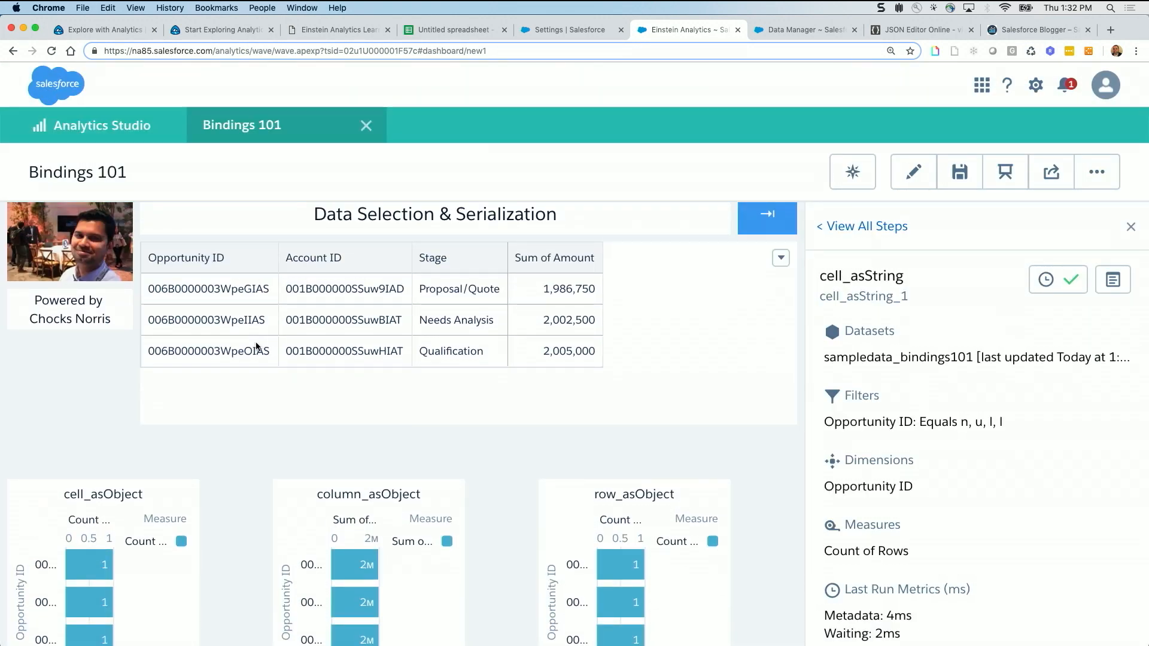
scroll(257, 383, down, 5)
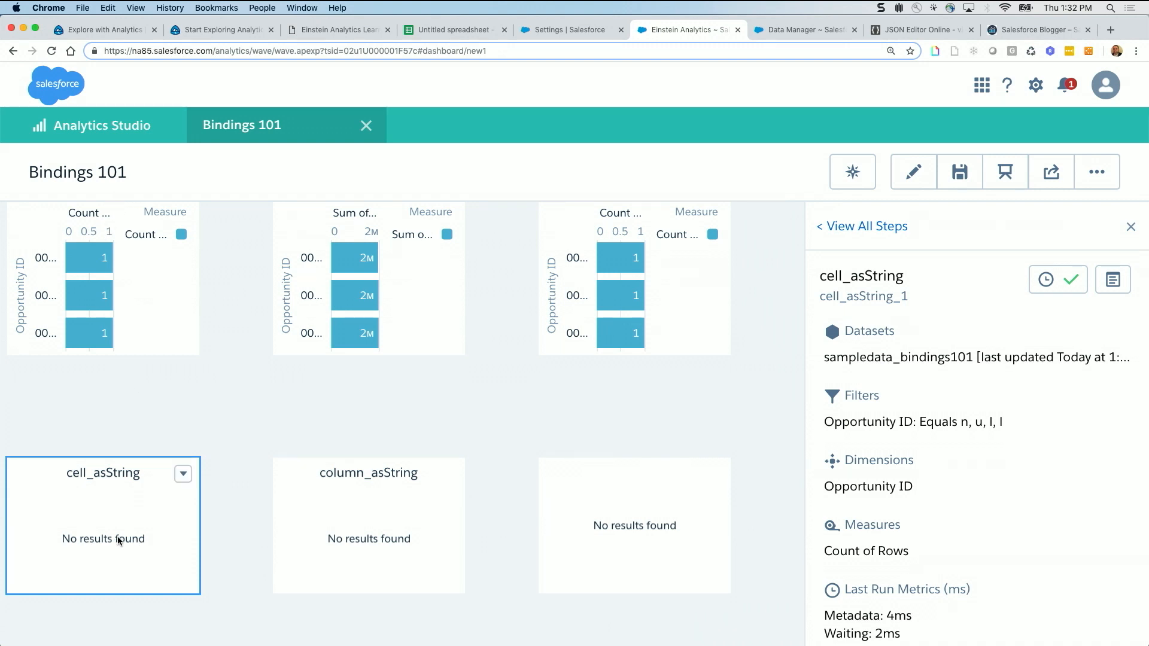
scroll(184, 403, up, 3)
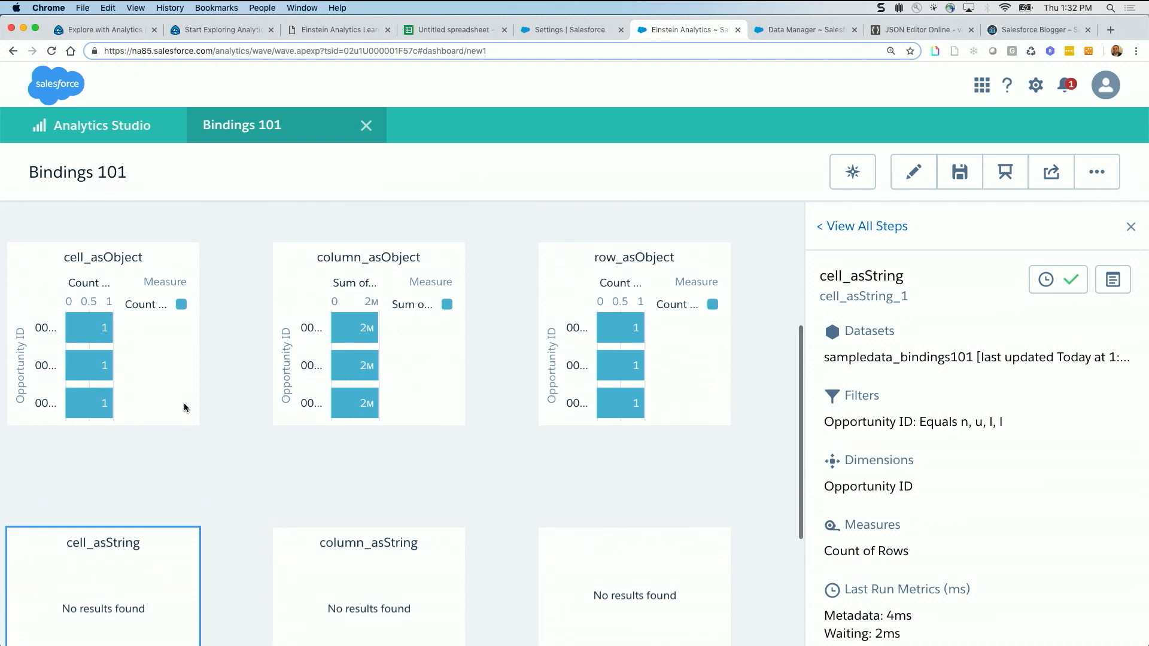
click(184, 299)
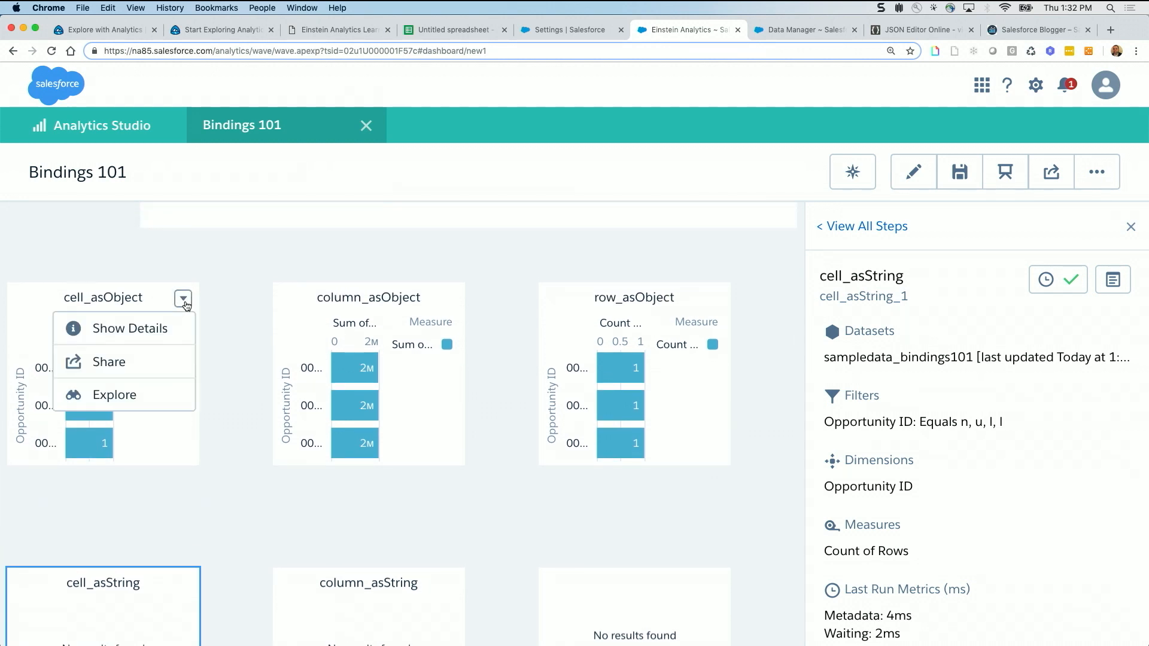
click(113, 333)
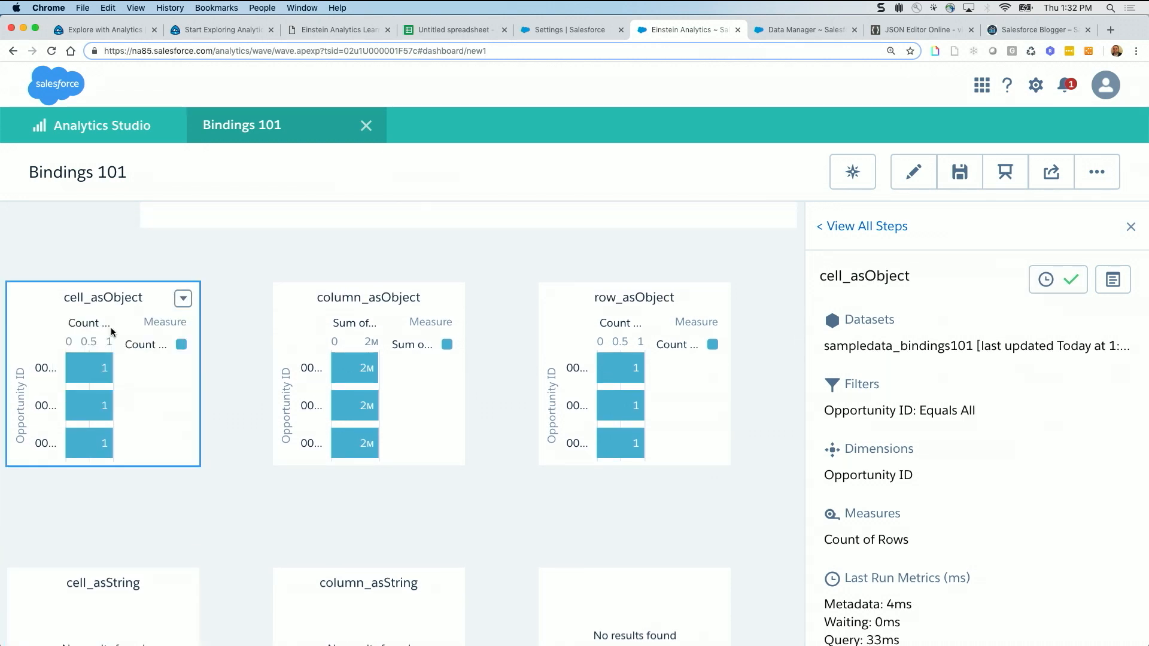
click(1113, 279)
drag(435, 458, 127, 452)
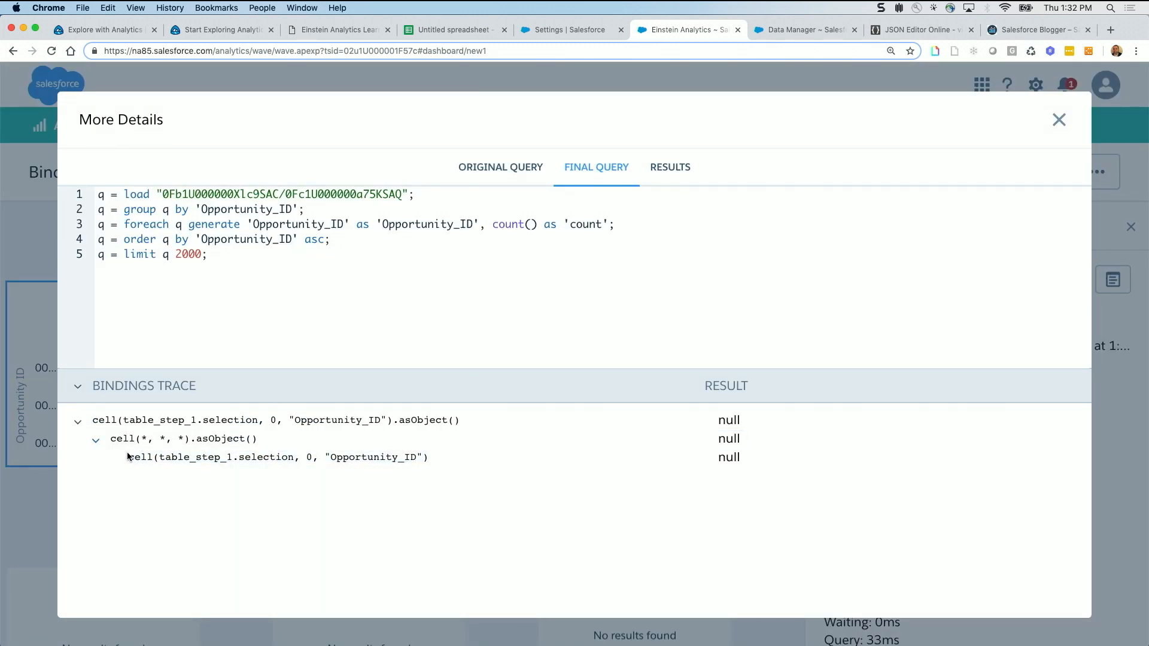
triple_click(128, 457)
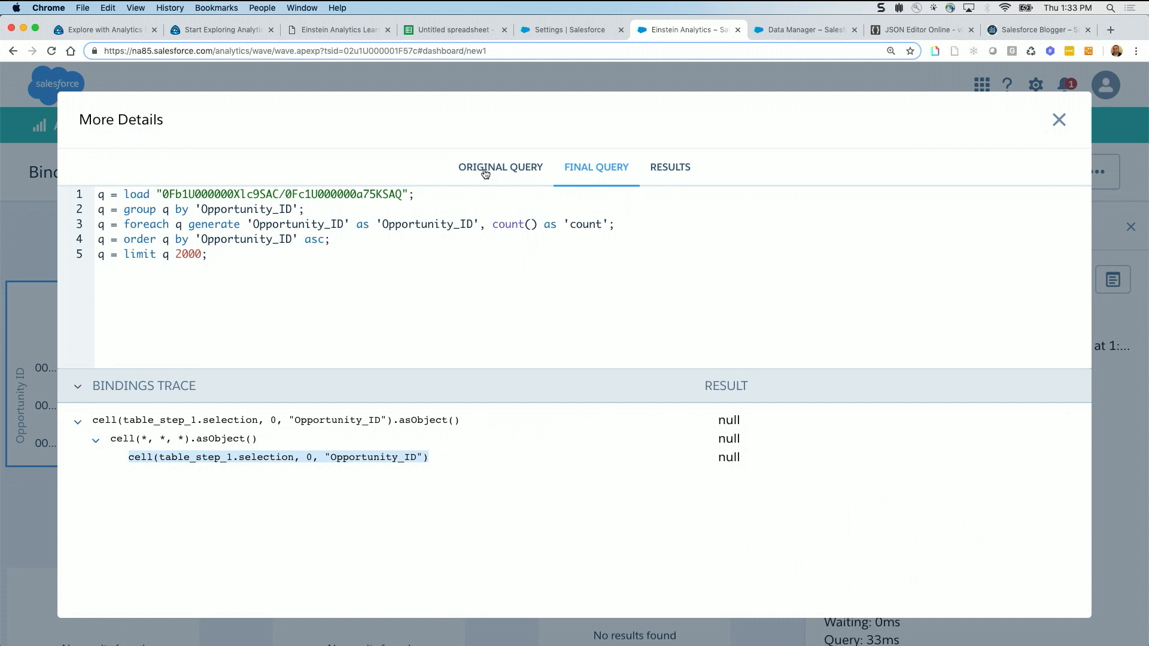
Bring up the cell_asObject original query and highlight the Opportunity_ID field in its filters
click(500, 167)
scroll(453, 280, down, 2)
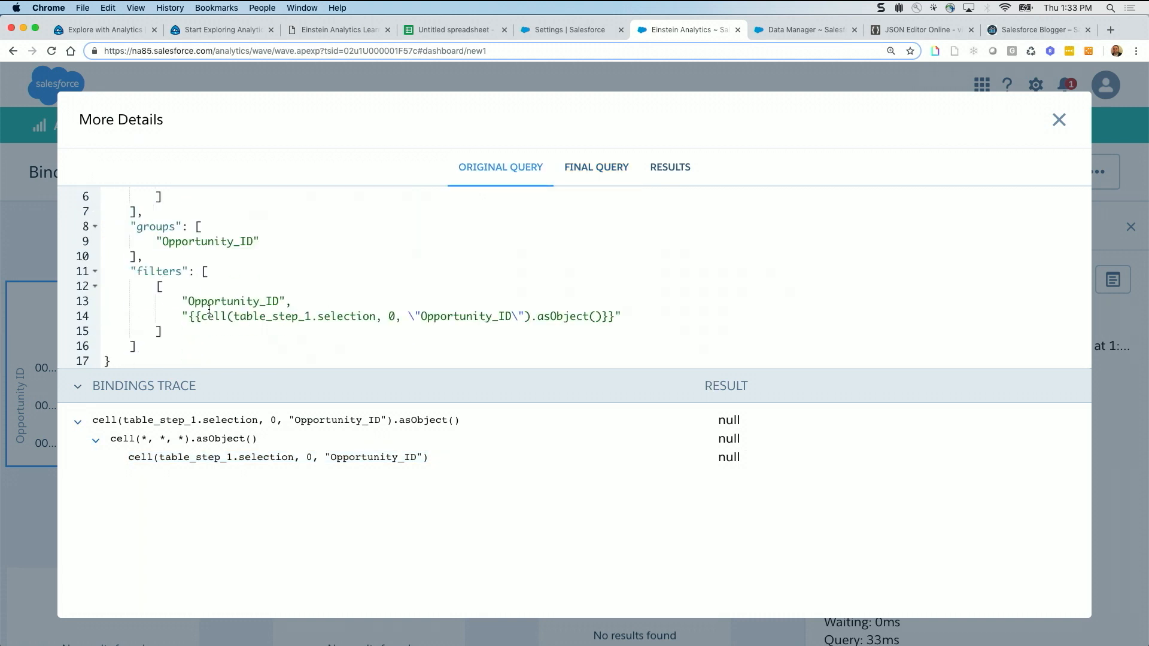
drag(185, 300, 293, 306)
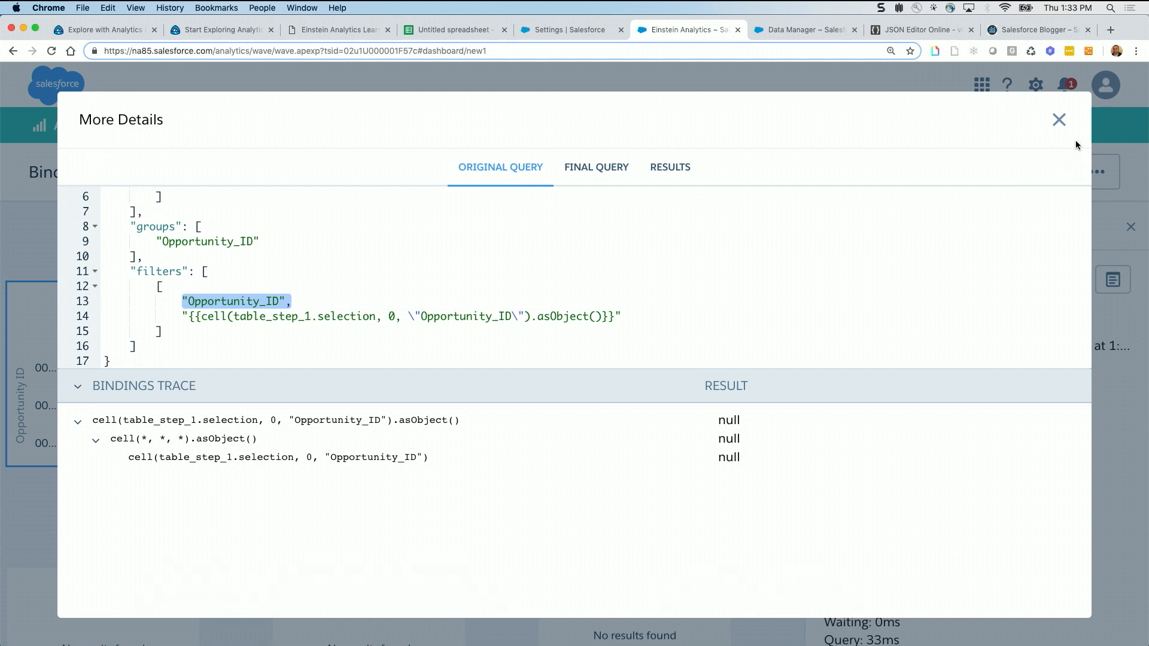
View the cell_asObject query results, close the details, and select the Sum of Amount cell of the Proposal/Quote row
click(679, 176)
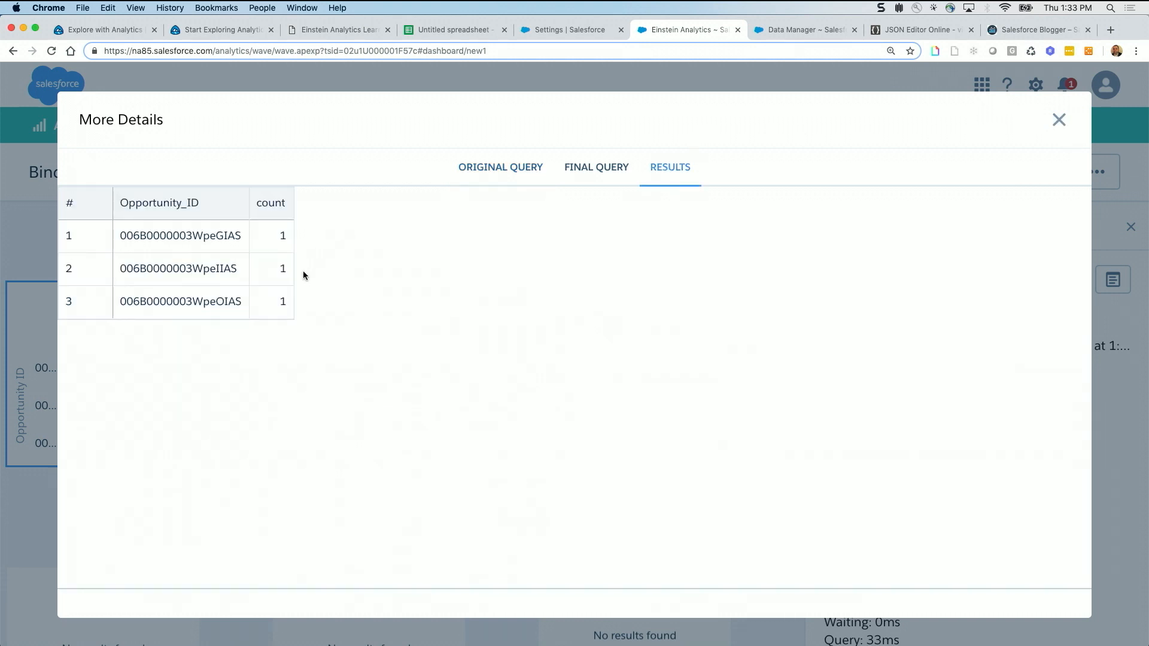
click(1059, 120)
scroll(479, 269, up, 4)
scroll(480, 273, up, 1)
click(546, 264)
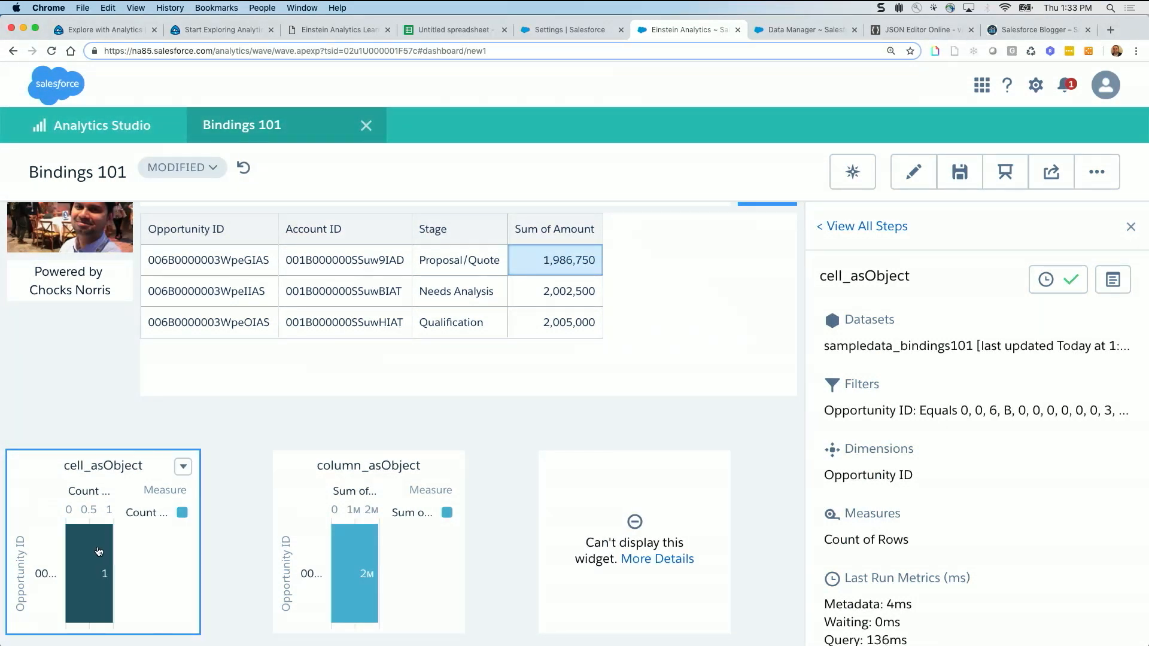
Open the cell_asObject query details, check the original query's filters, bindings trace and results, and close the details
mouse_move(99, 551)
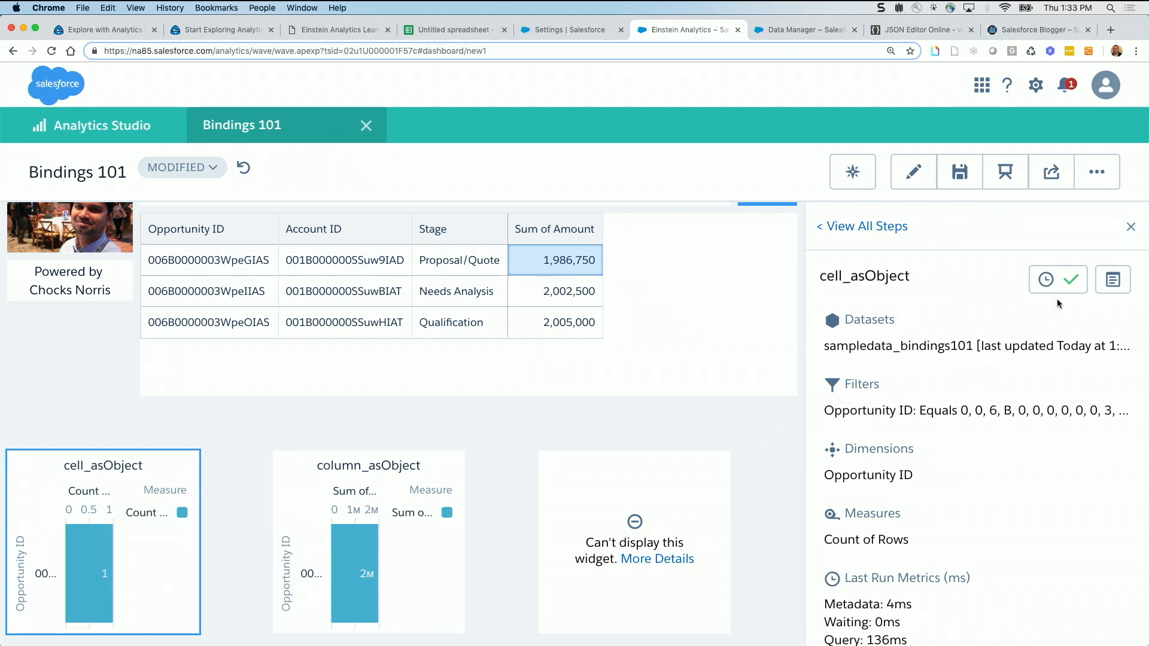
click(1111, 281)
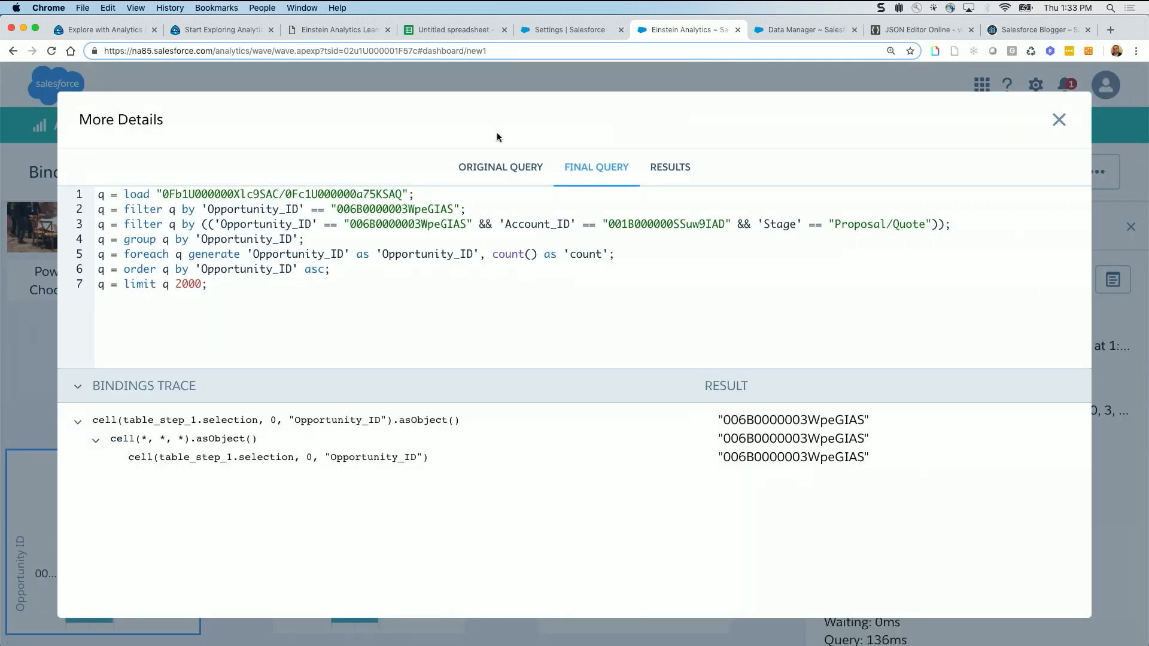
click(501, 167)
scroll(432, 262, down, 2)
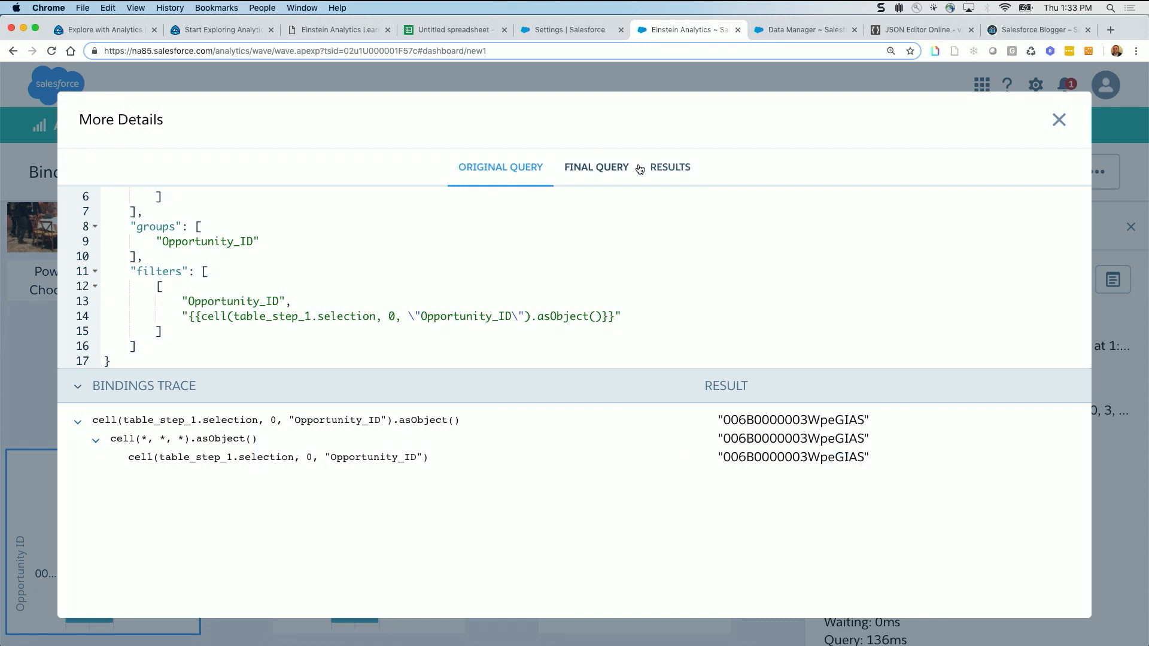
click(669, 169)
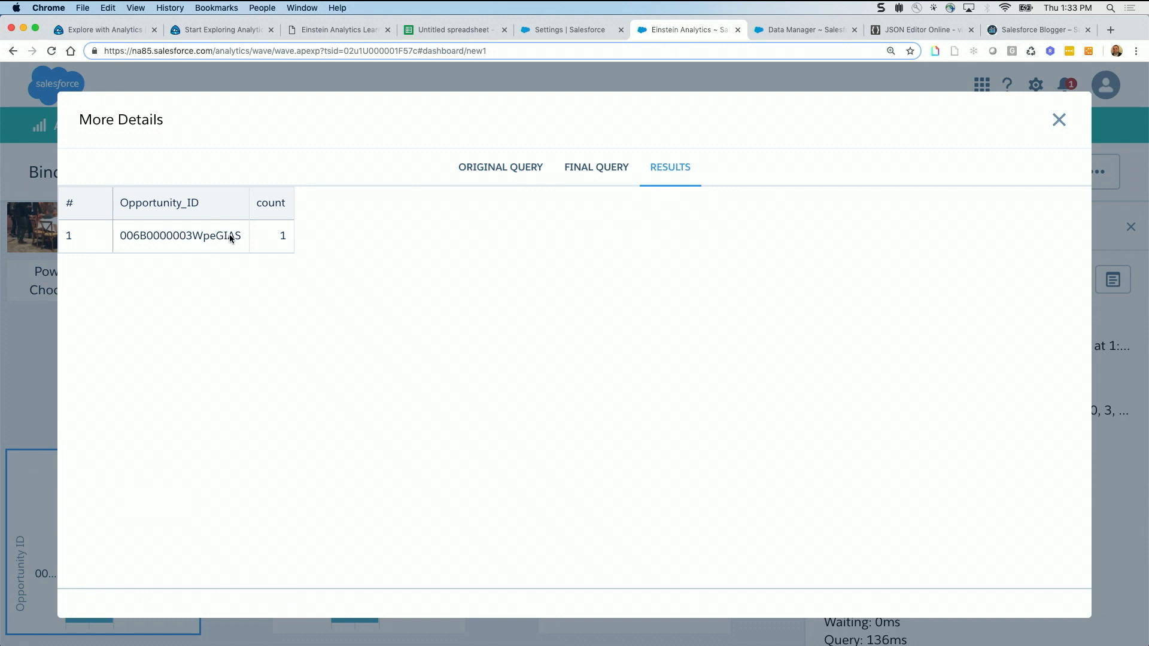
click(1058, 122)
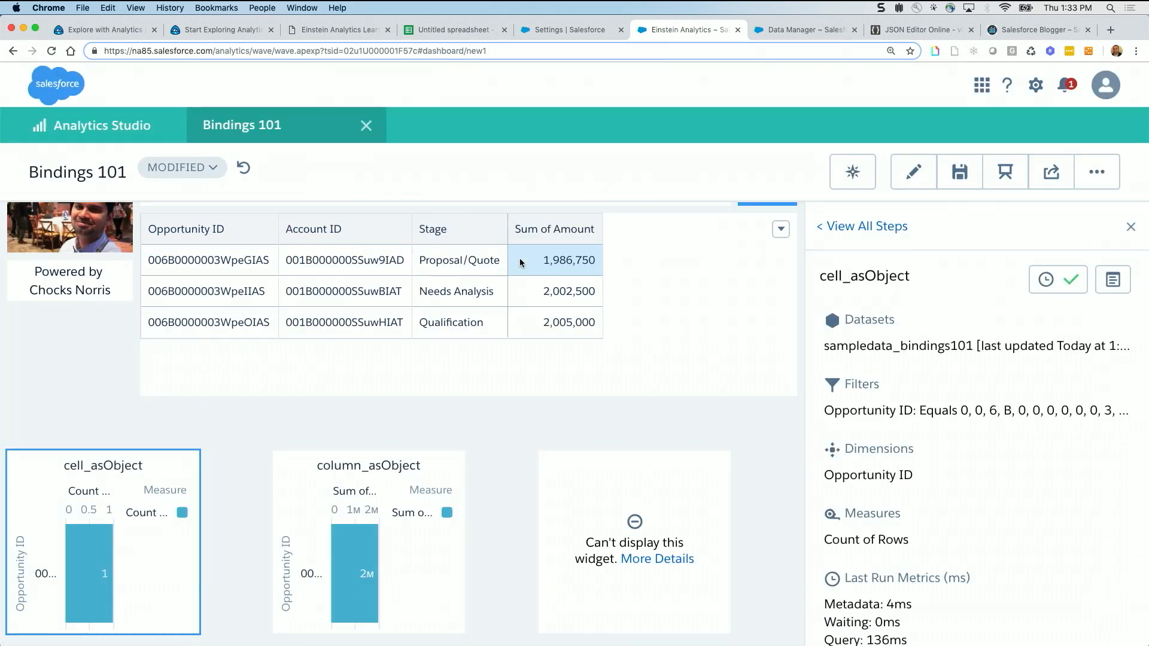
Replace the table selection with the Sum of Amount cells of the Qualification and Needs Analysis rows, picking Qualification first
click(568, 294)
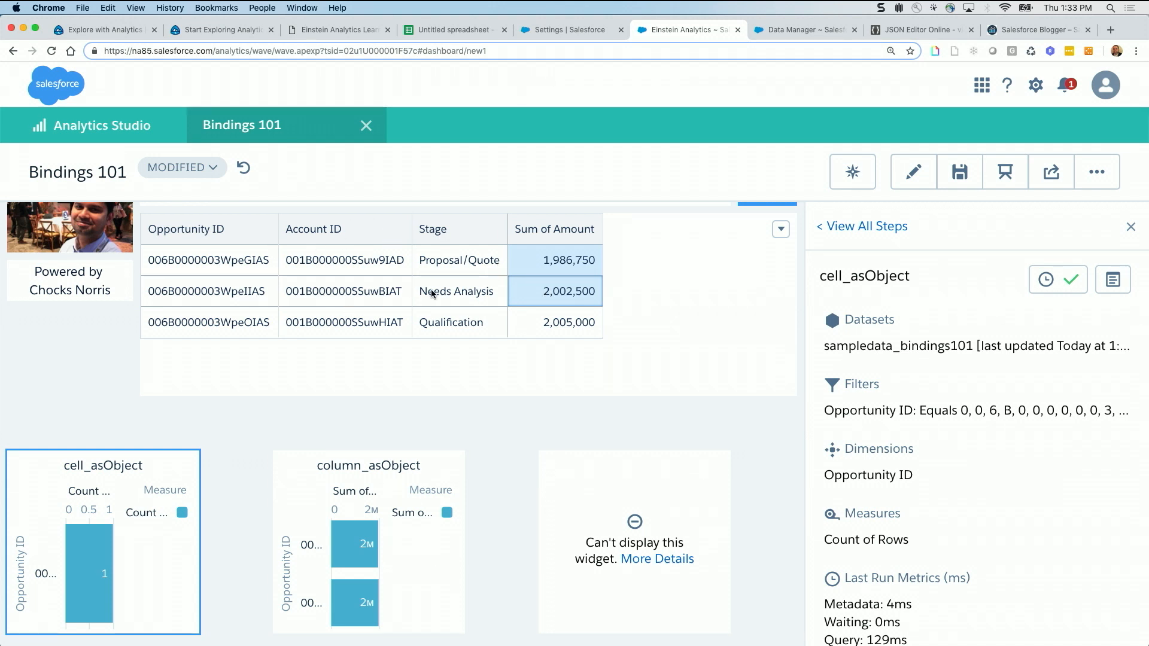
click(552, 296)
click(552, 260)
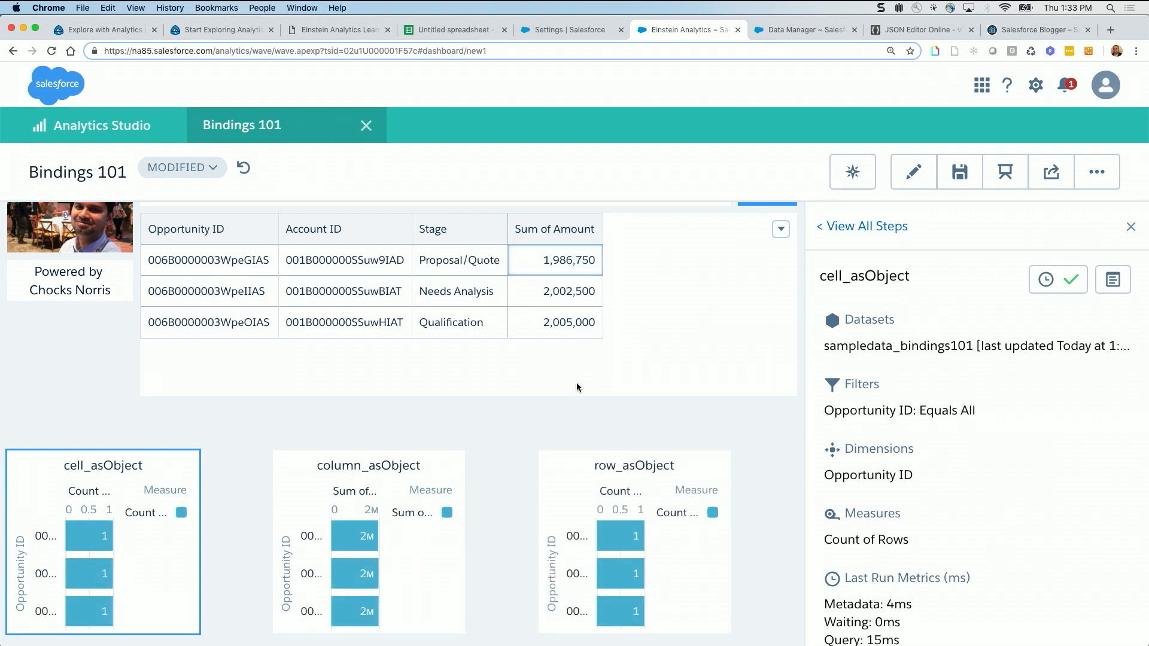
click(531, 326)
click(546, 292)
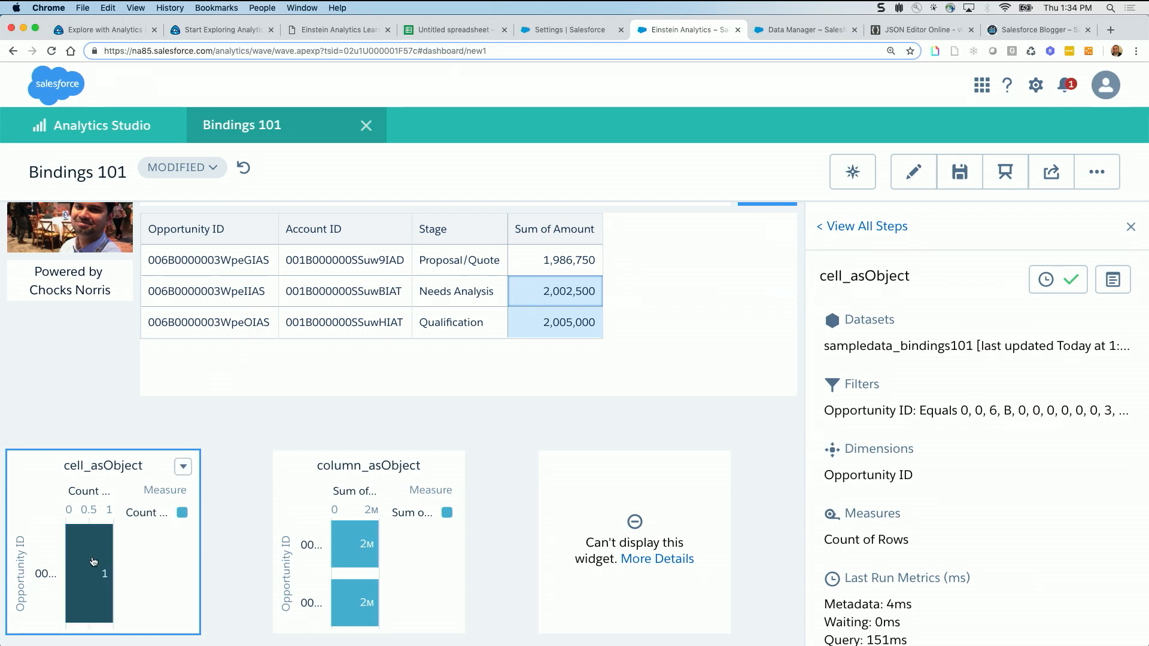
Inspect the cell_asObject chart and its query details, compare the original query's filters with the bindings trace result, and close the details
mouse_move(93, 562)
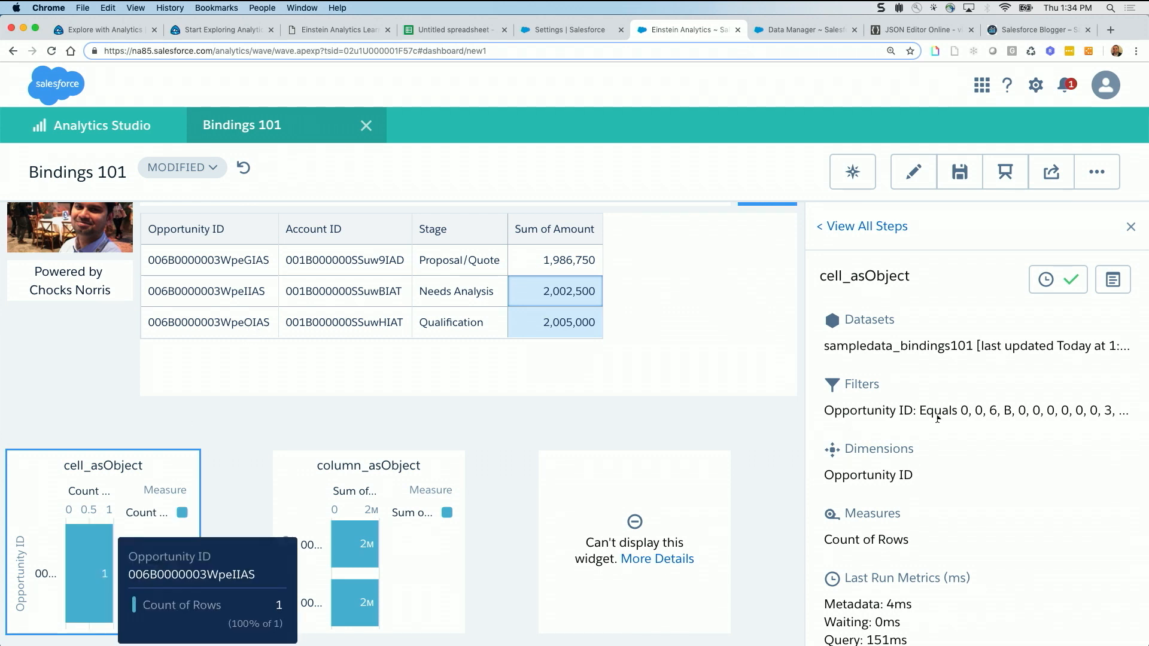
click(1113, 280)
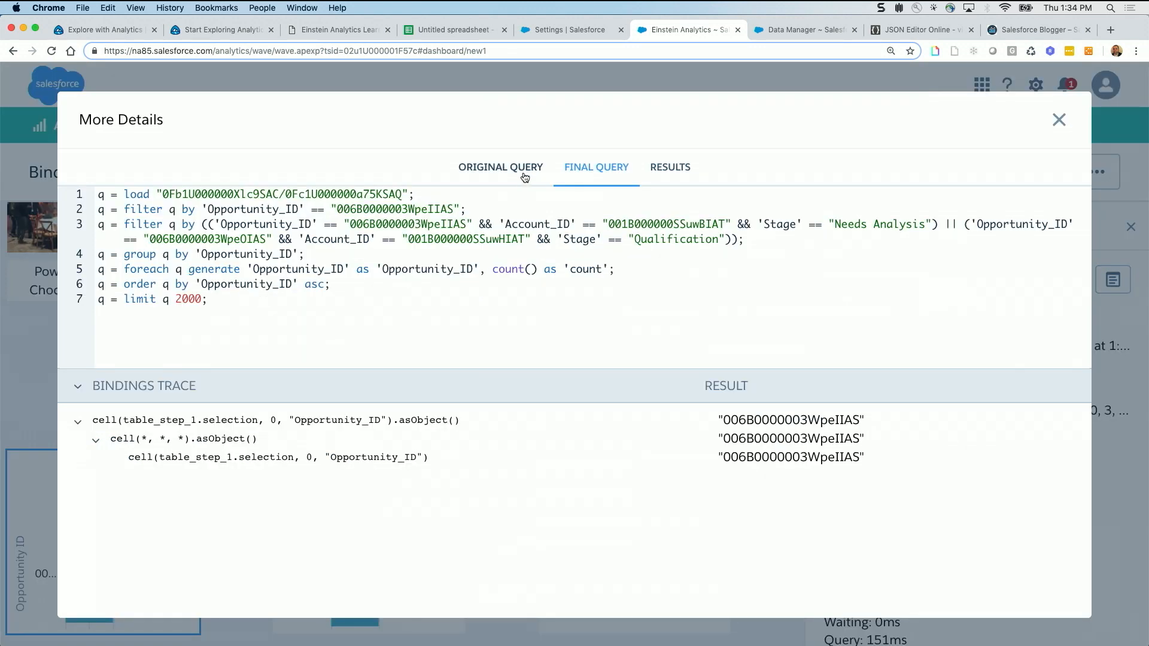
click(516, 171)
scroll(410, 247, down, 3)
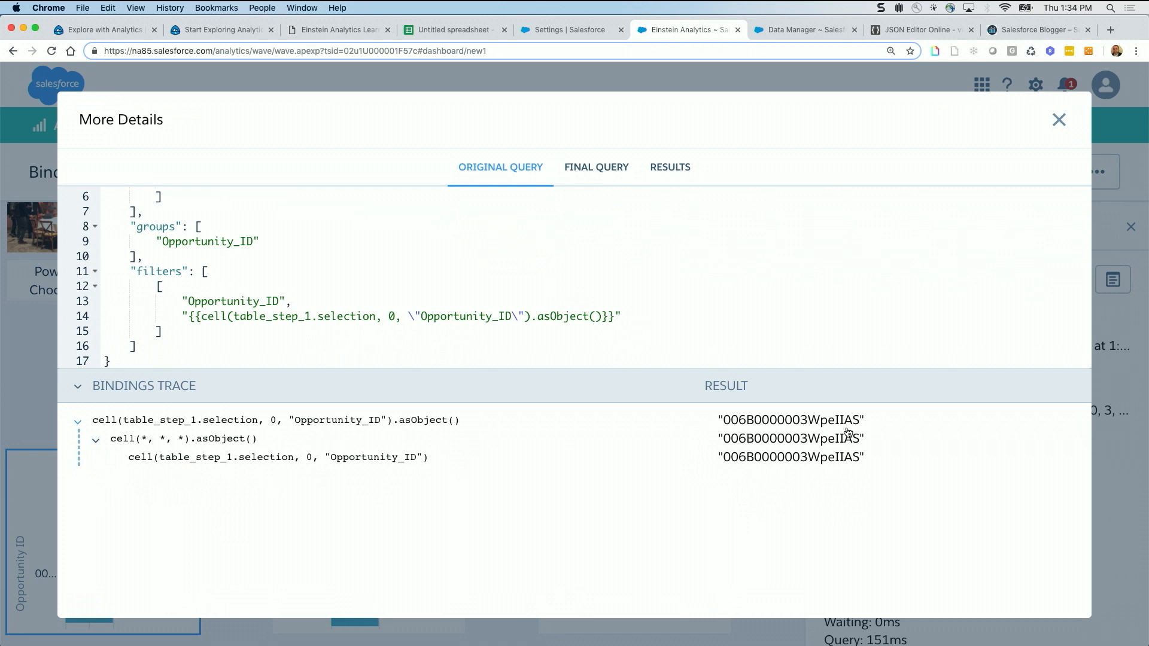
click(1059, 120)
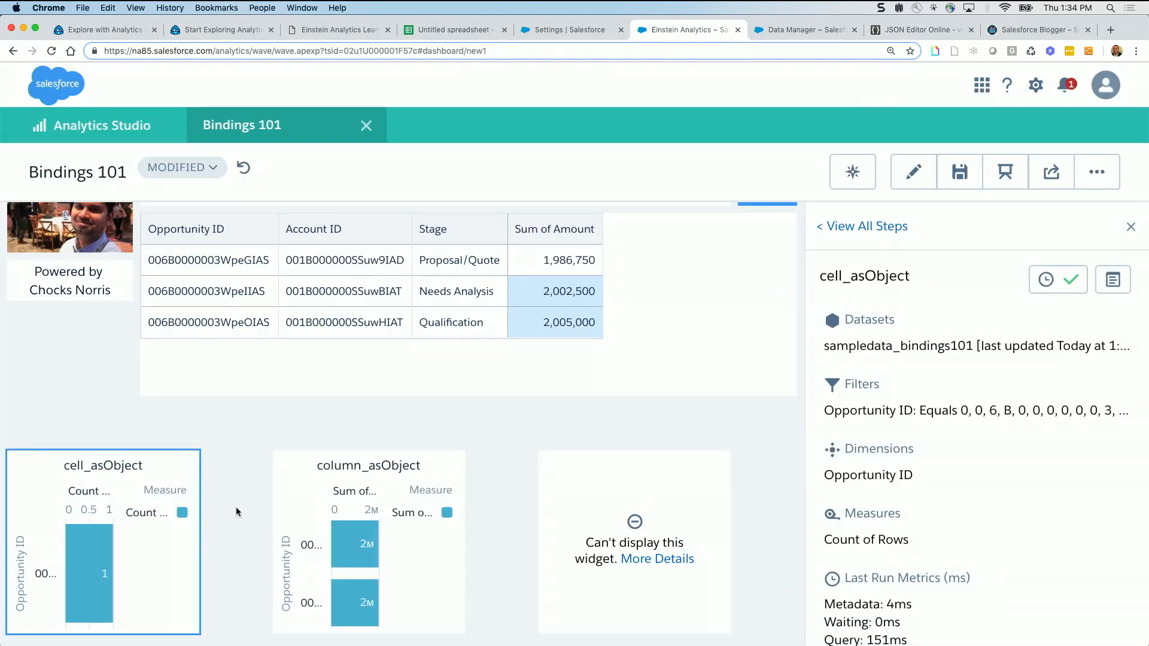
Open the cell_asString query details, check the original query's filters, bindings trace and results, and close the details
scroll(235, 508, down, 4)
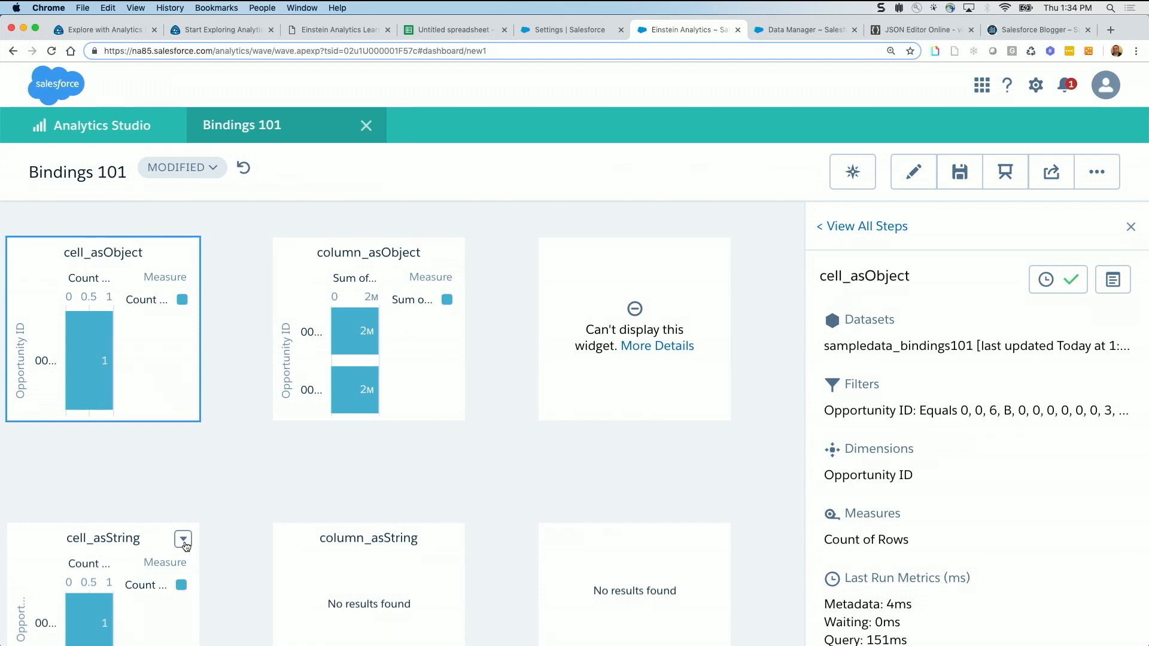
click(184, 541)
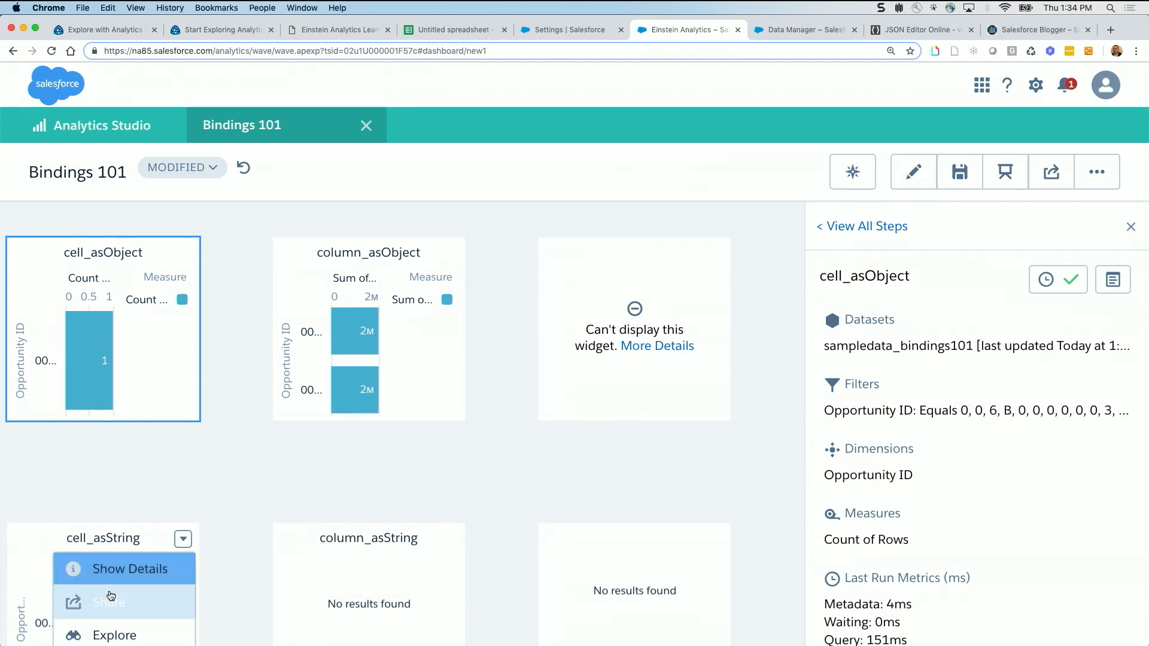
click(123, 572)
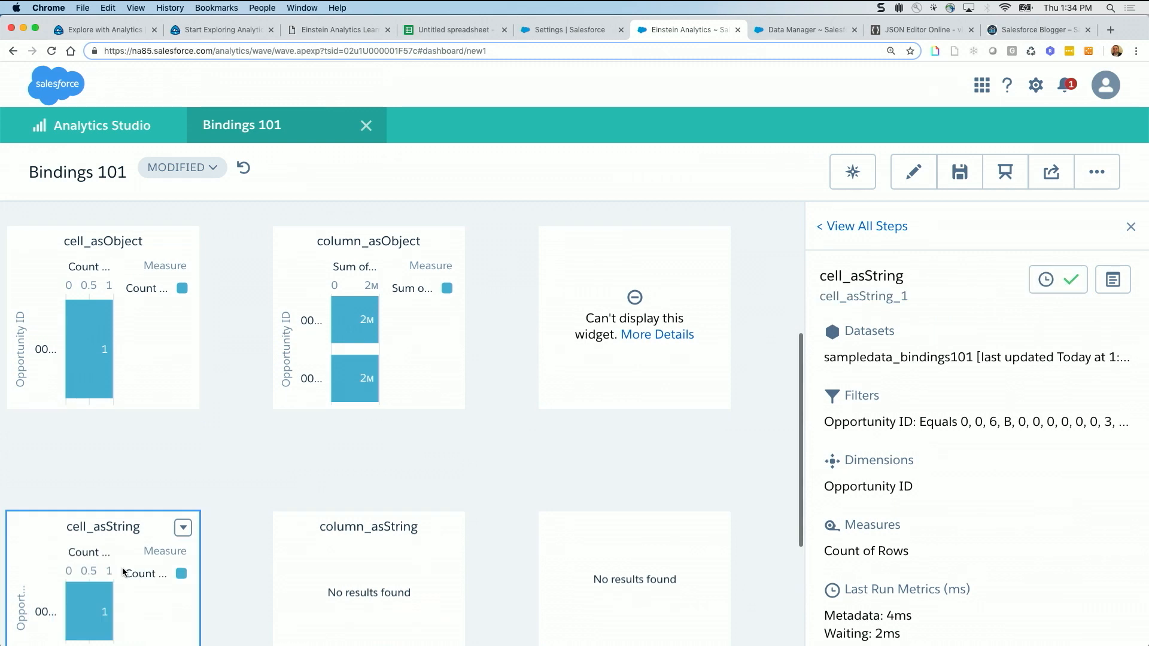
click(1113, 280)
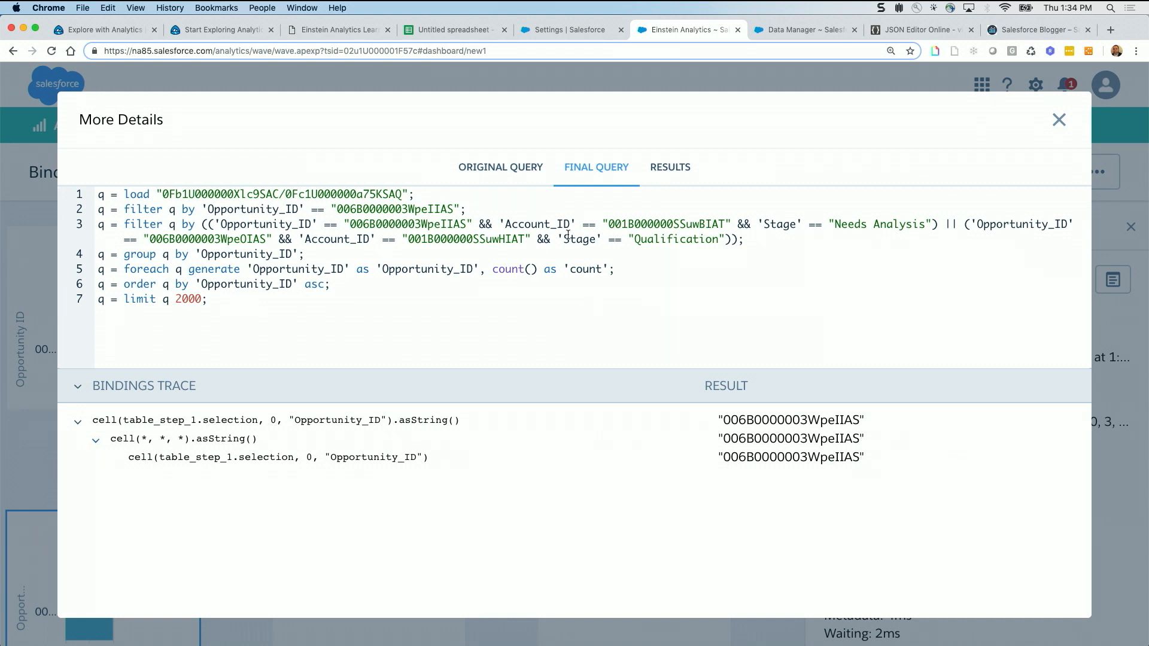
click(512, 174)
scroll(367, 307, down, 2)
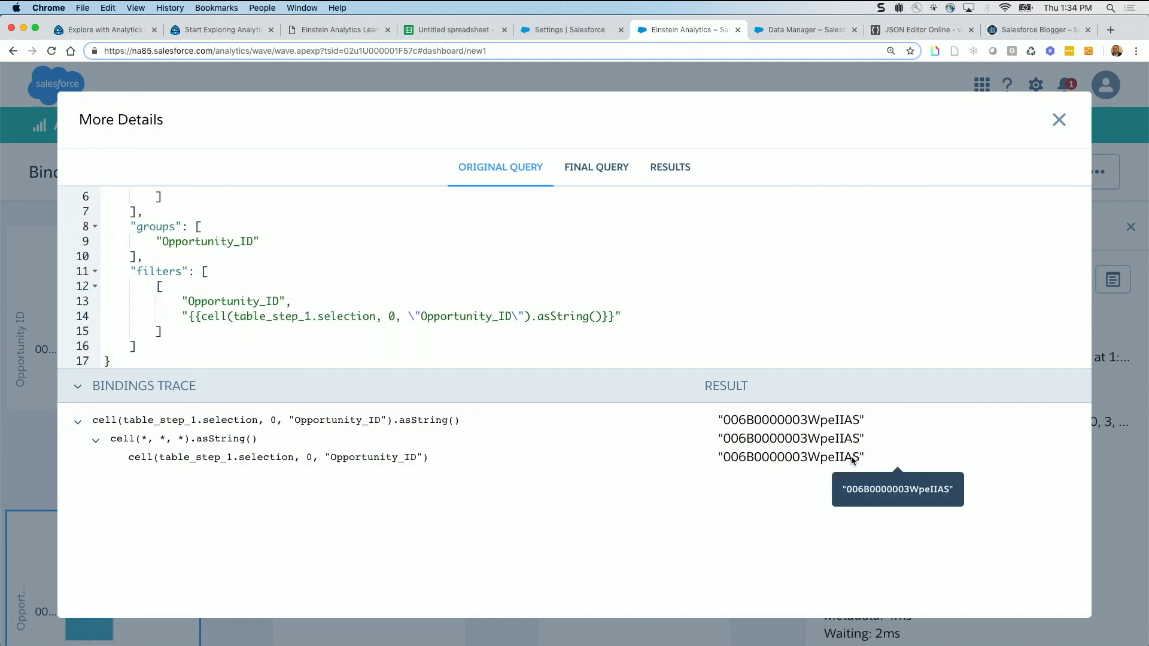
click(666, 174)
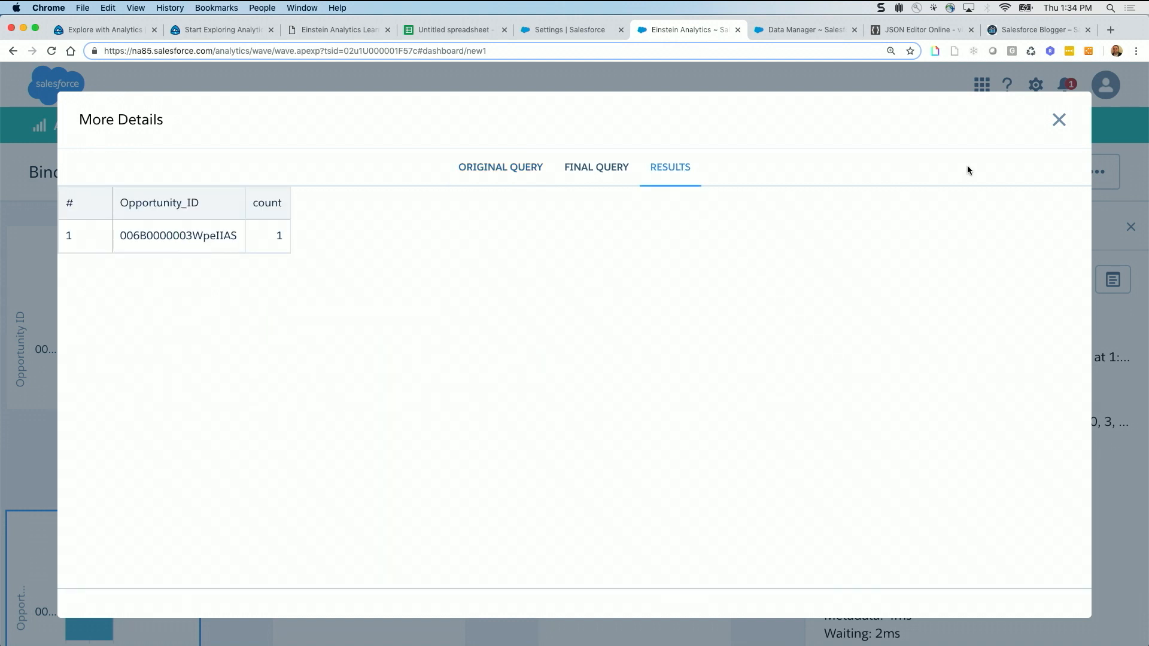
click(1058, 121)
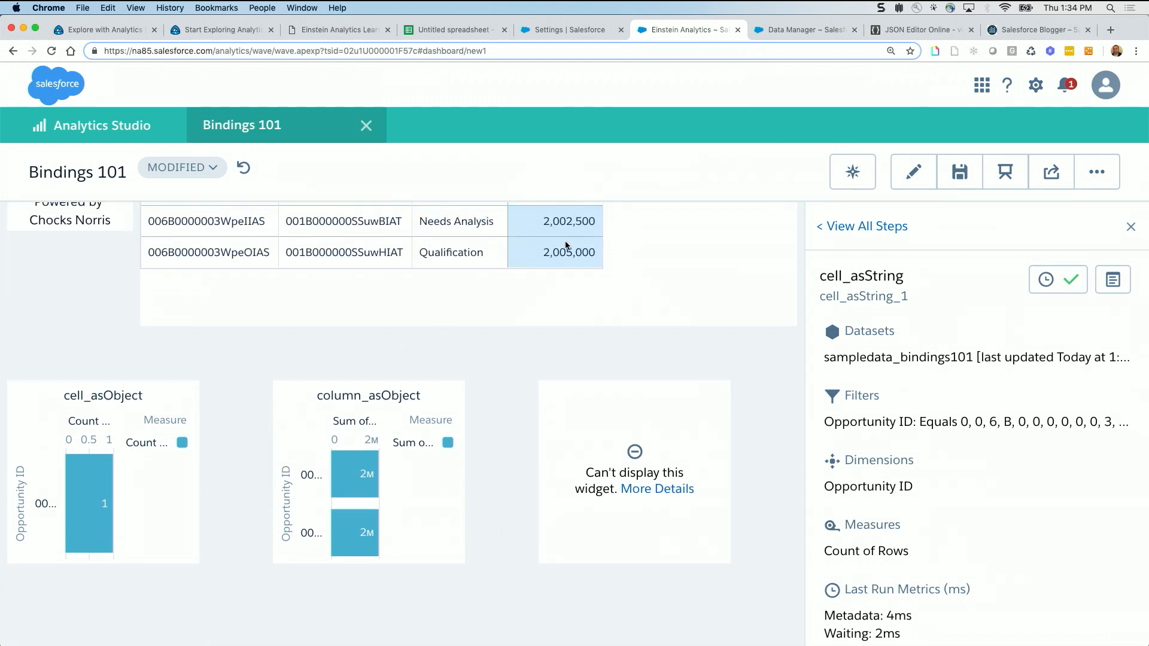
Open the column_asObject query details and bring up the filters section of the original query
click(449, 397)
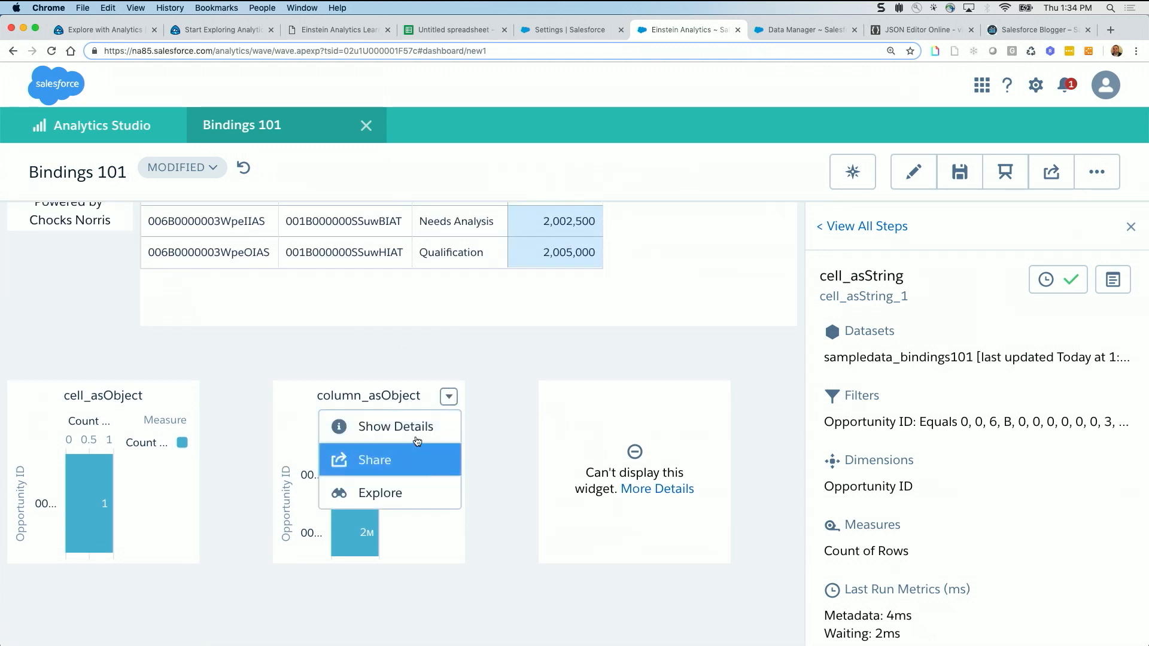
click(416, 431)
click(1110, 280)
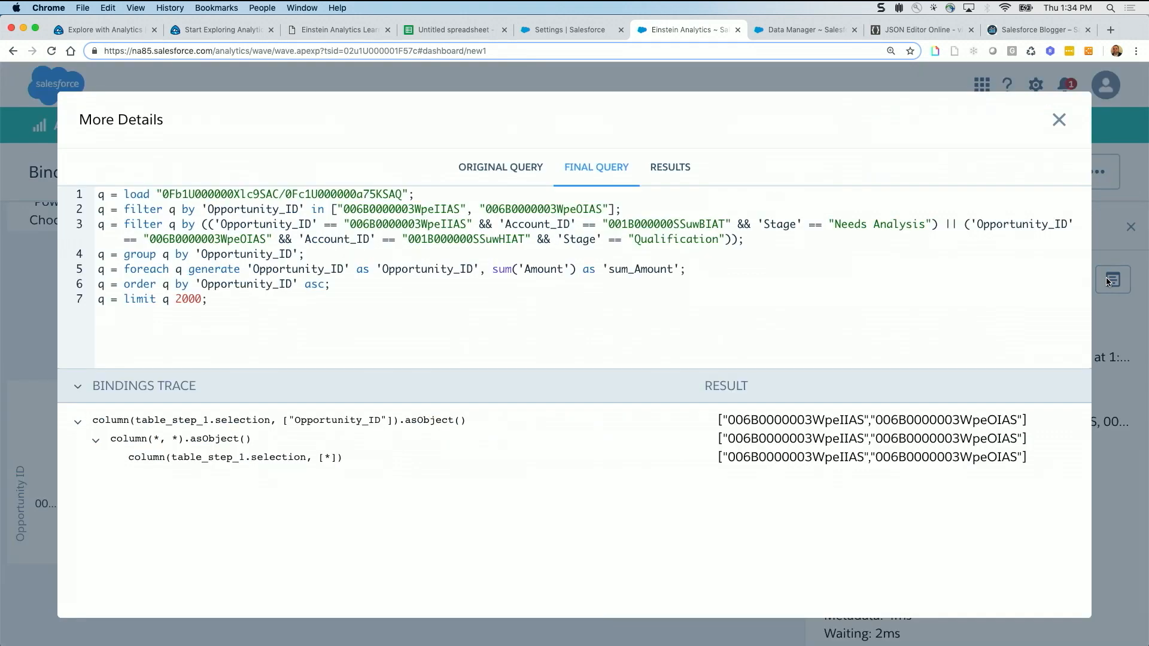
click(500, 167)
scroll(450, 248, down, 2)
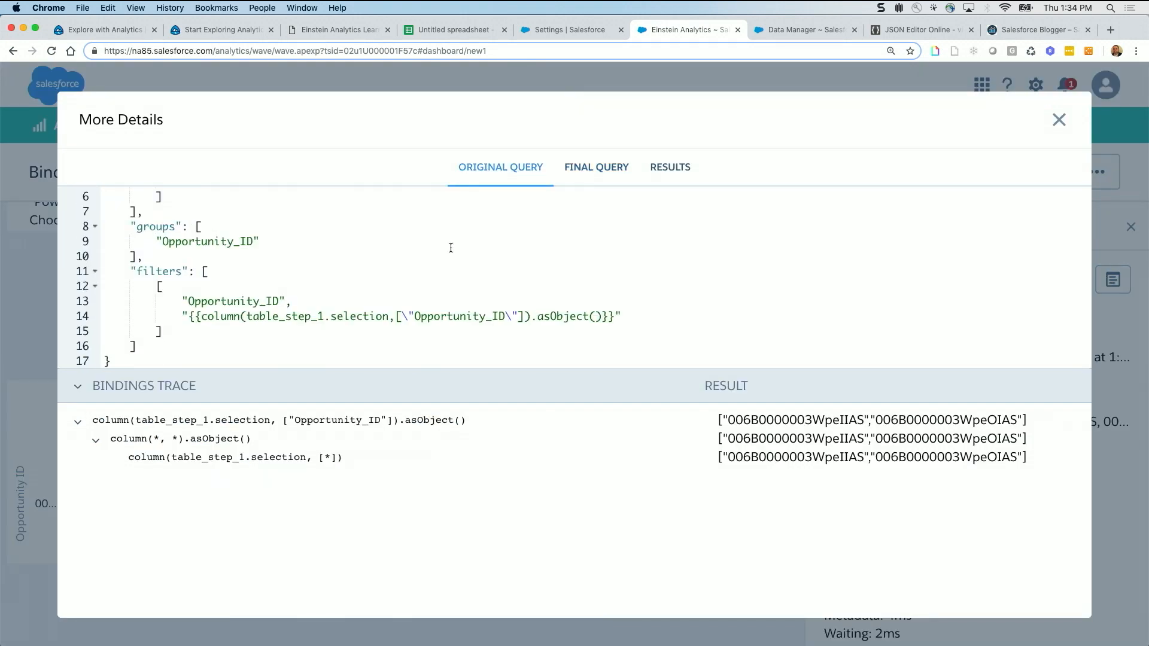
Highlight the column() asObject binding in the filters and the innermost bindings trace result, then close the details
drag(202, 316, 613, 319)
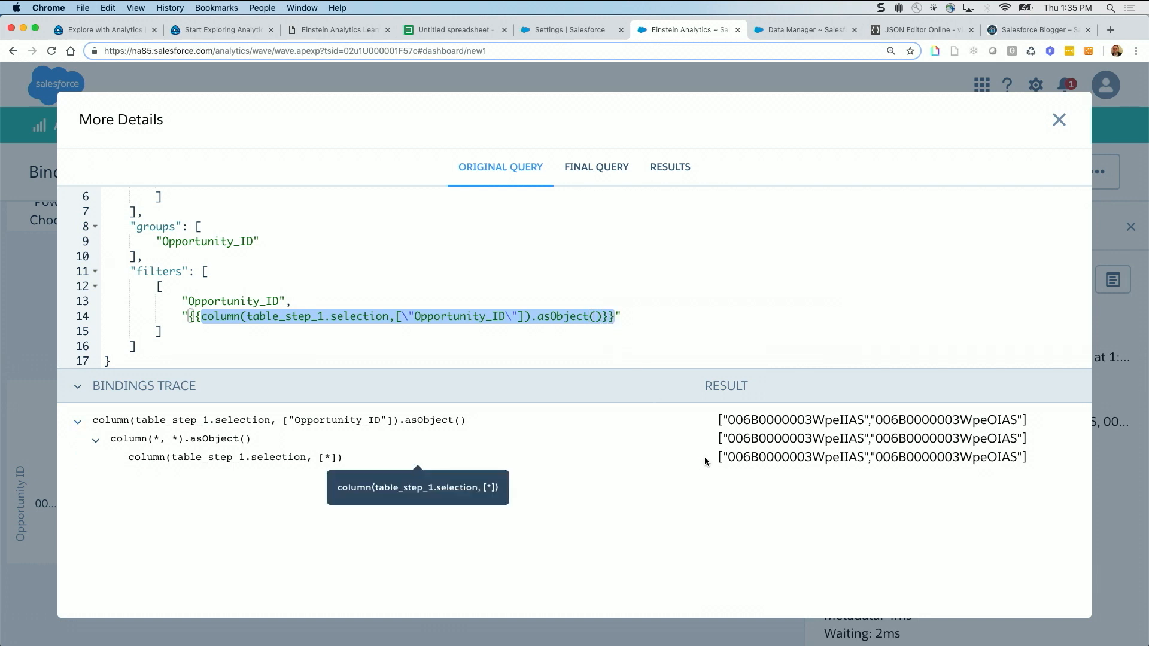
mouse_move(722, 460)
mouse_down()
mouse_move(896, 466)
mouse_move(1015, 455)
mouse_up()
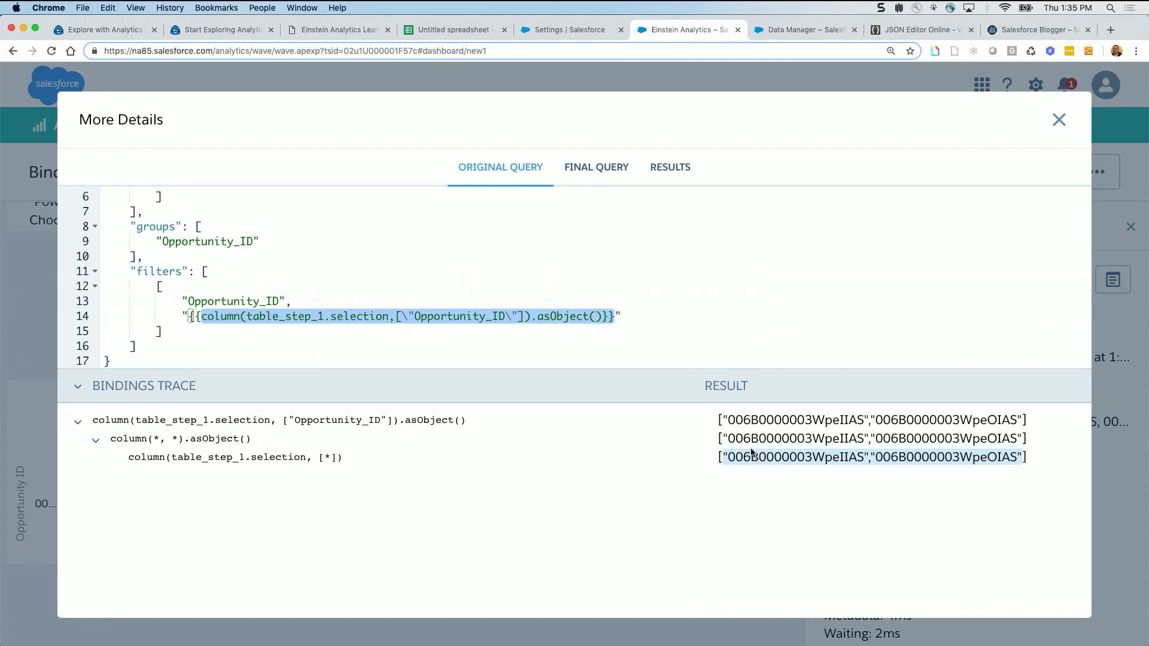
click(1073, 132)
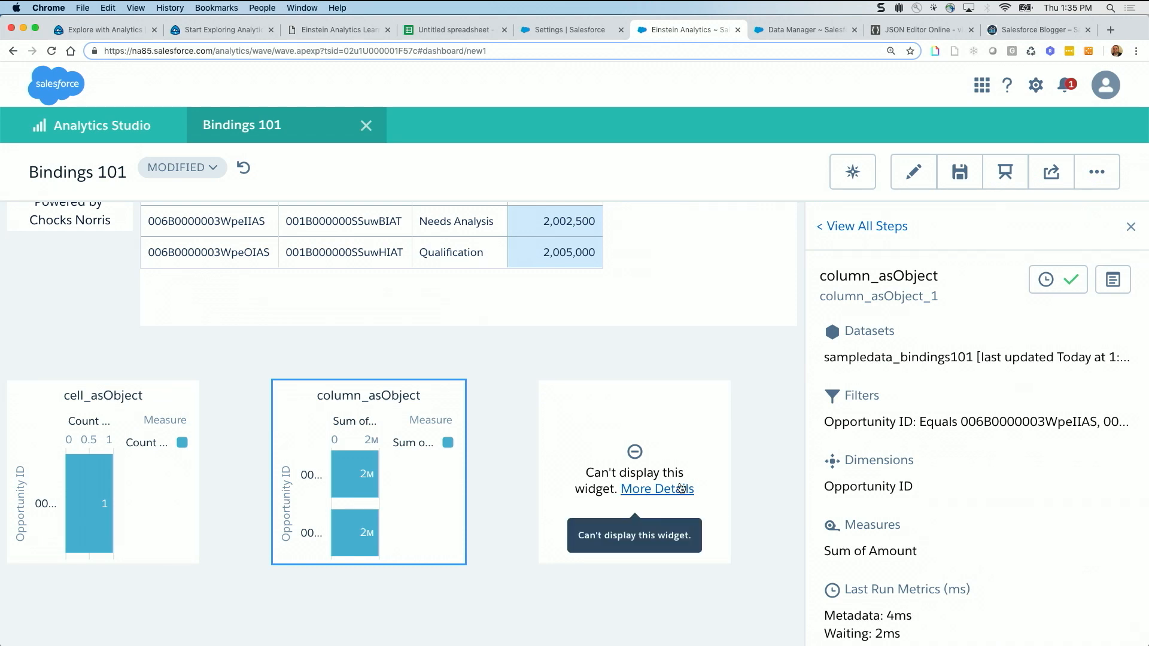
Clear the Needs Analysis and Qualification selections in the table and open the row_asObject query details
click(570, 226)
click(569, 254)
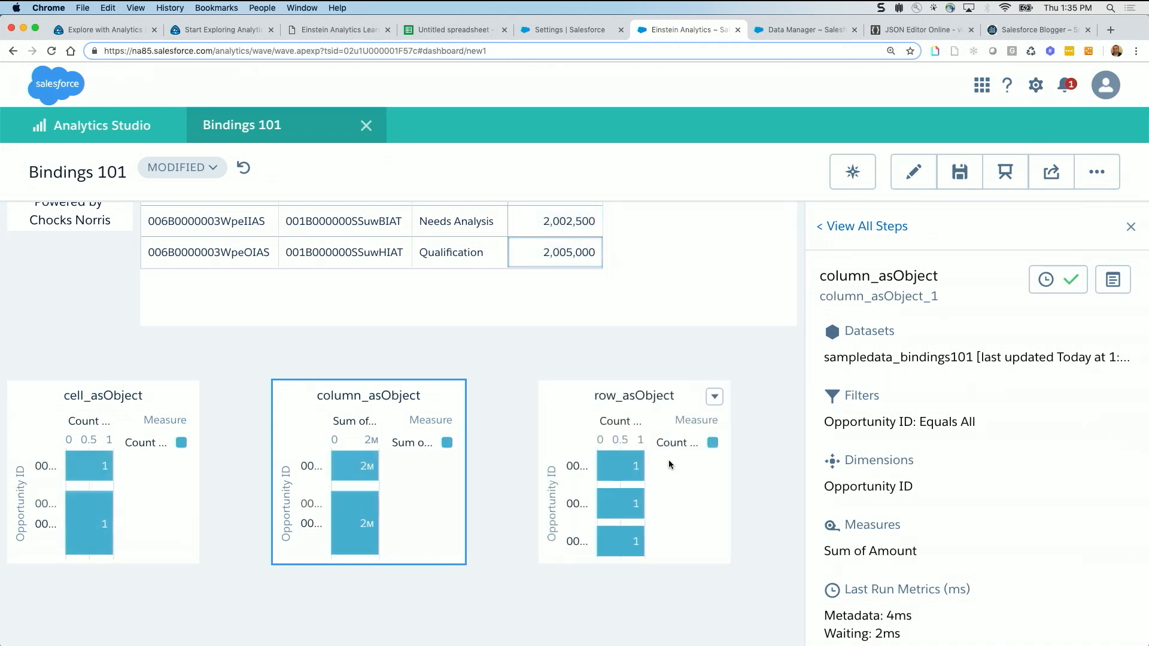
click(714, 397)
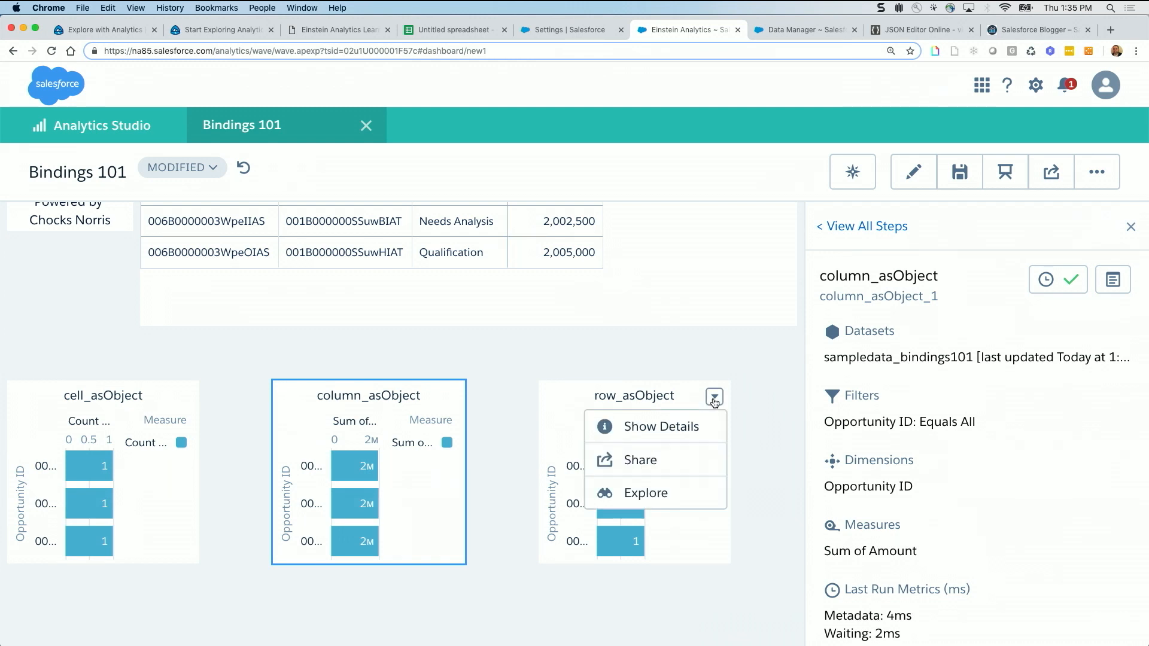
click(682, 427)
click(1113, 279)
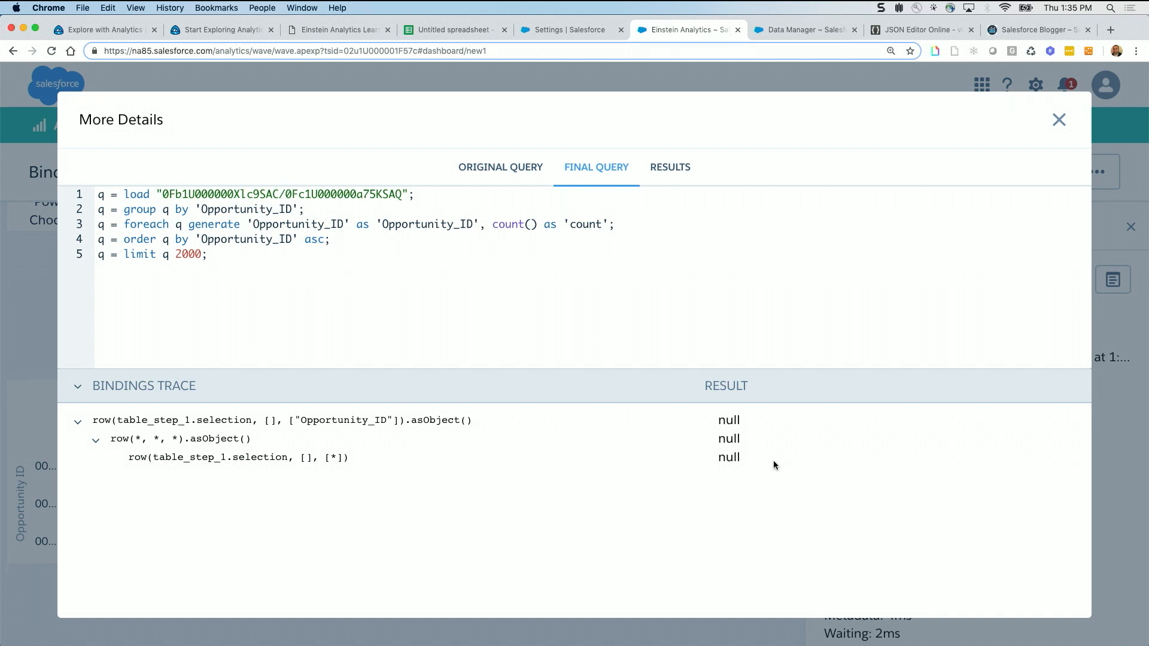
Bring up the row_asObject original query, highlight the row() asObject binding in its filters, and close the details
click(522, 171)
scroll(520, 257, down, 3)
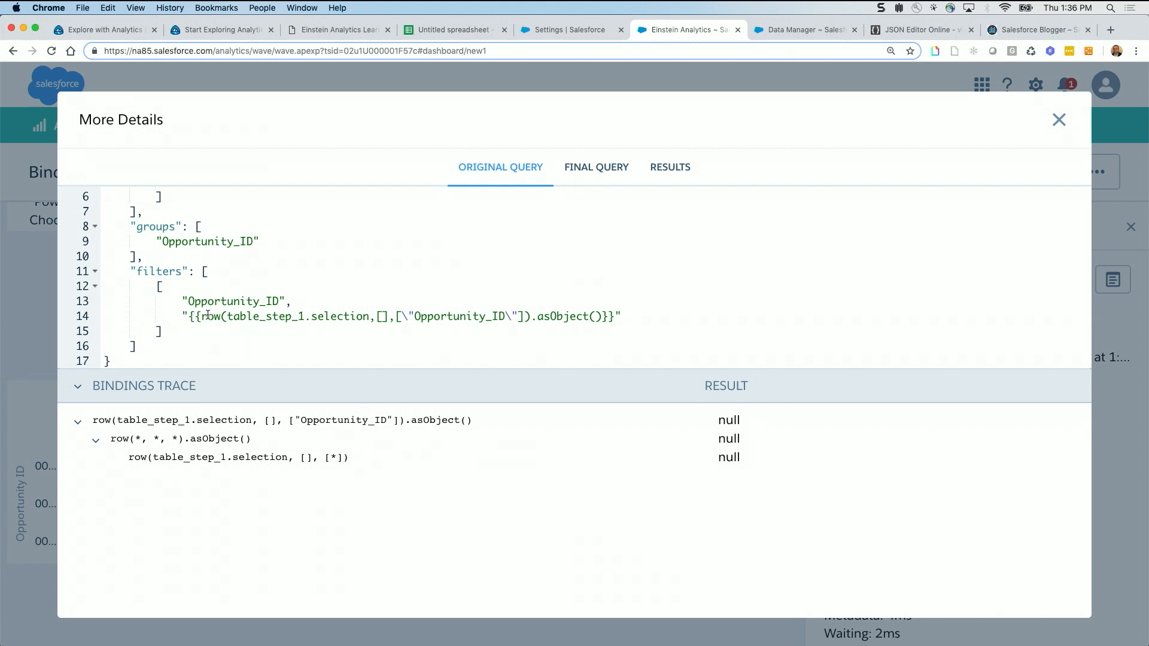
drag(187, 317, 636, 317)
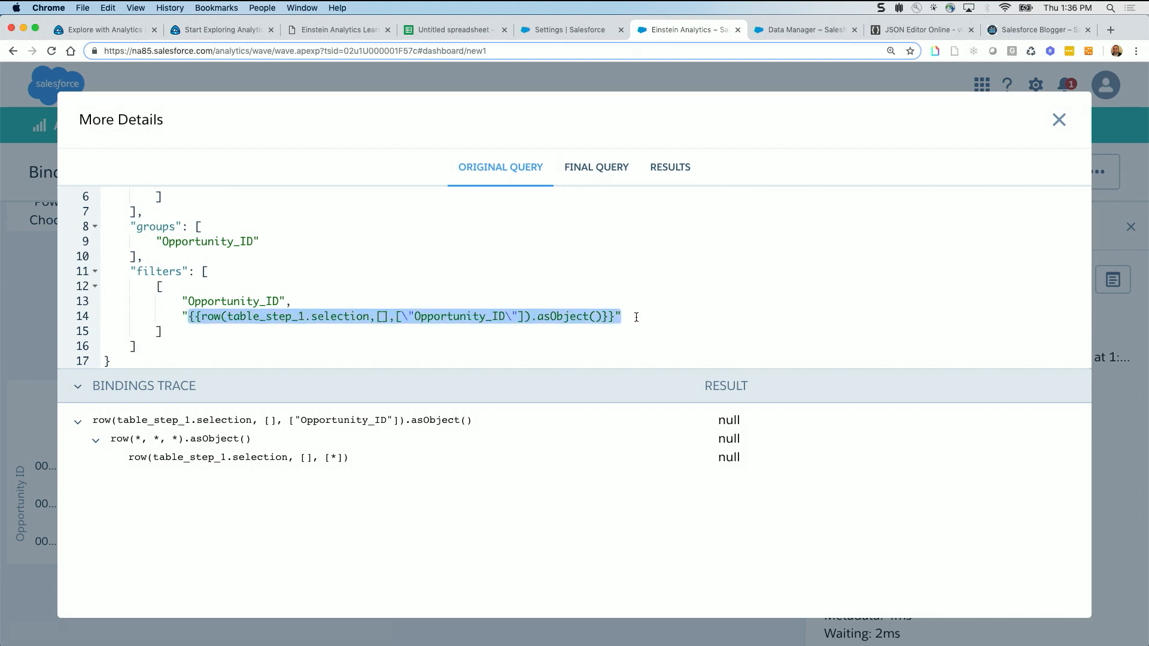
click(1060, 119)
Select and deselect the Needs Analysis row's Sum of Amount, and look over the asObject and asString charts
click(551, 222)
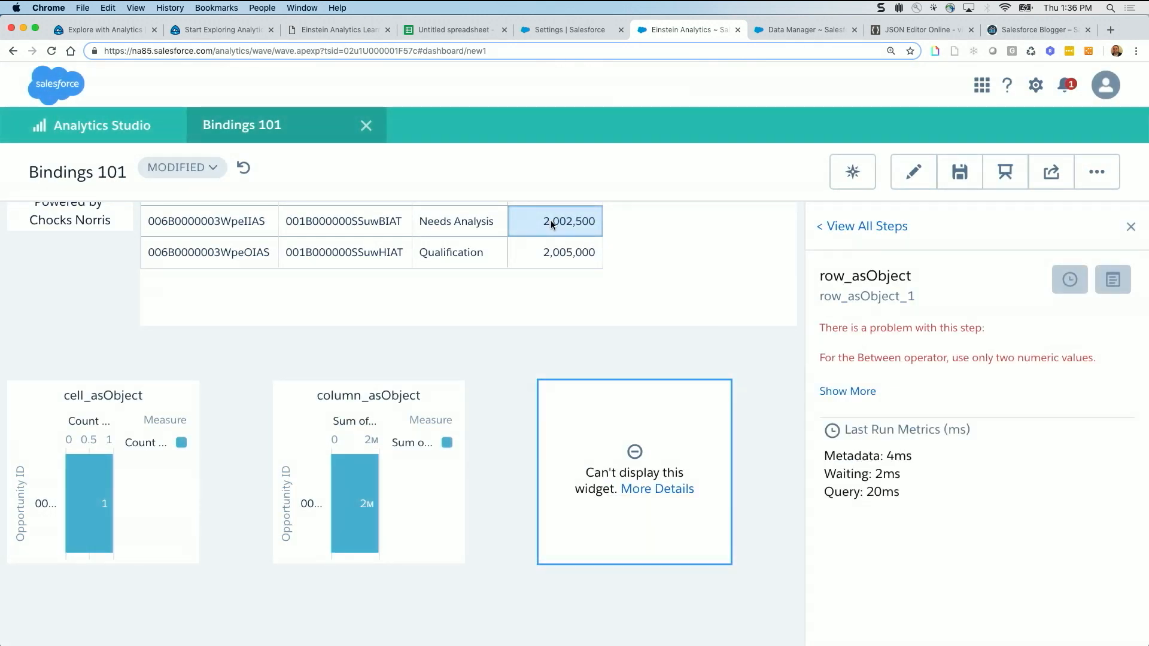
click(551, 224)
scroll(494, 420, down, 2)
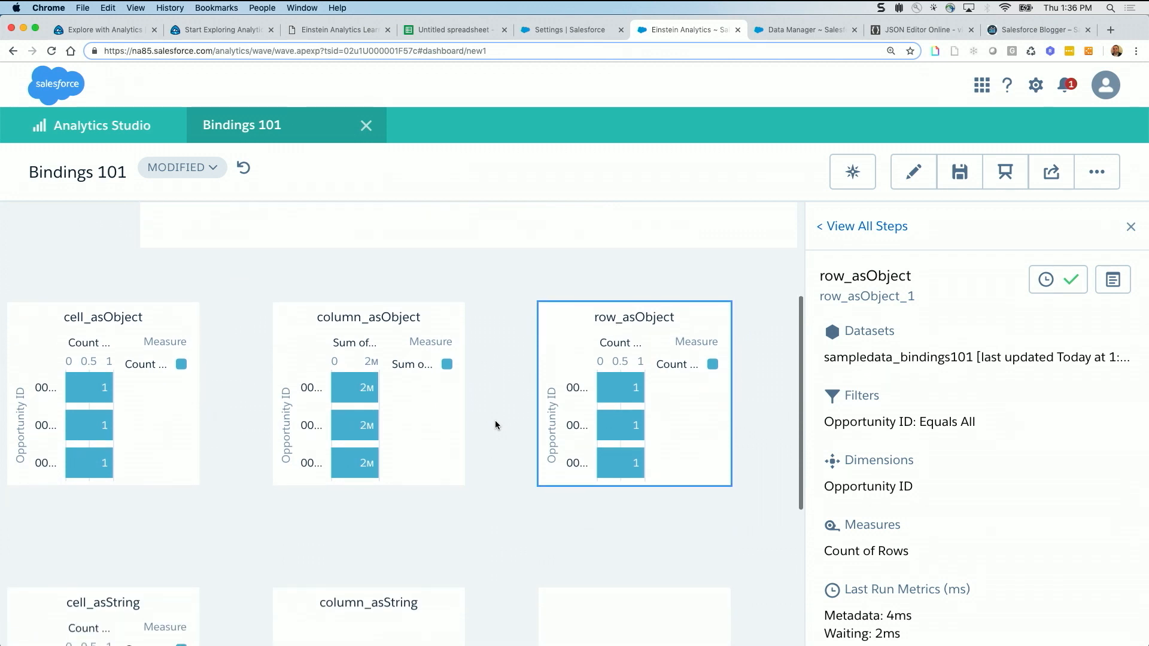
scroll(495, 420, down, 3)
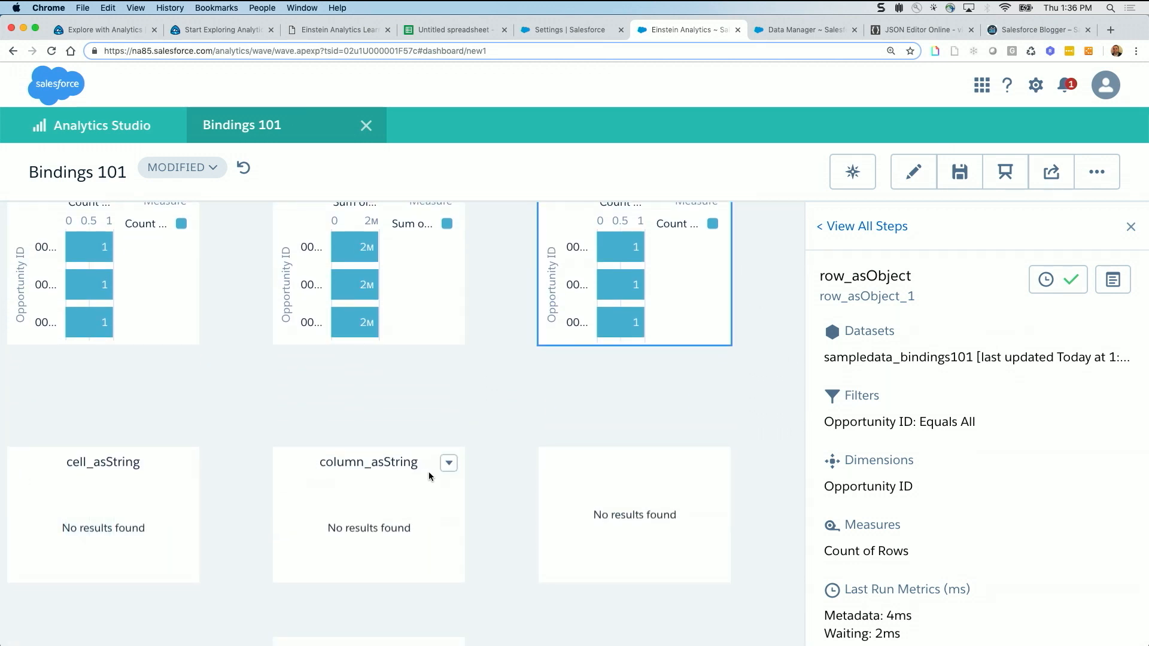
Open the column_asString query details, highlight the innermost column() binding in the trace, view the original query's filters, and close the details
click(449, 463)
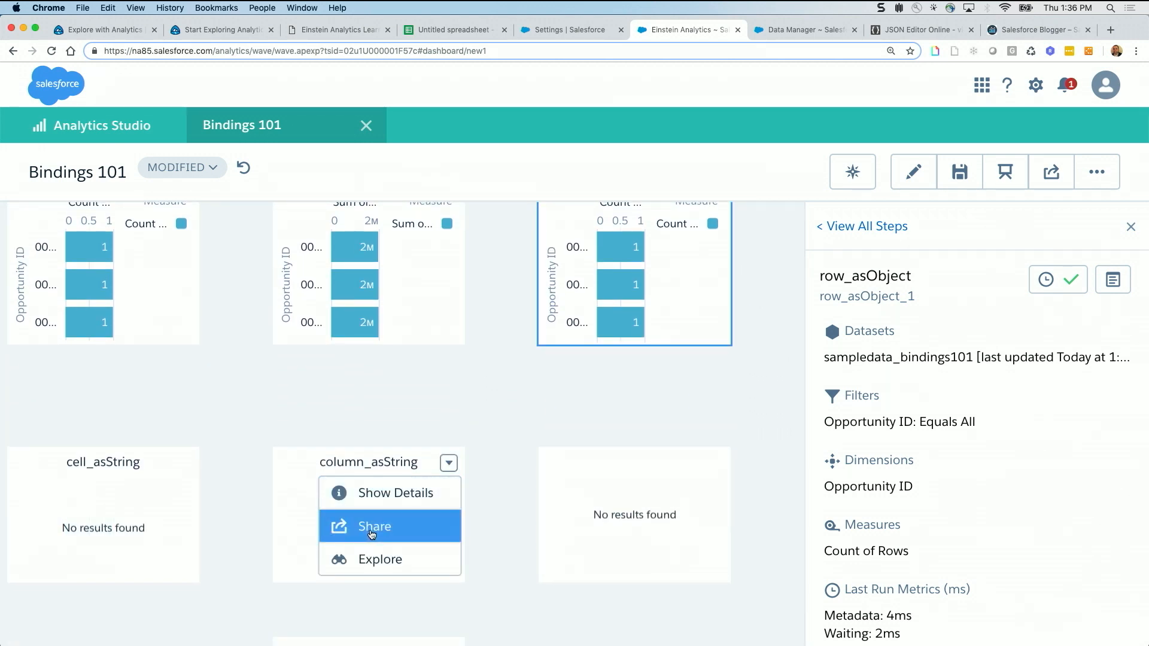
click(383, 493)
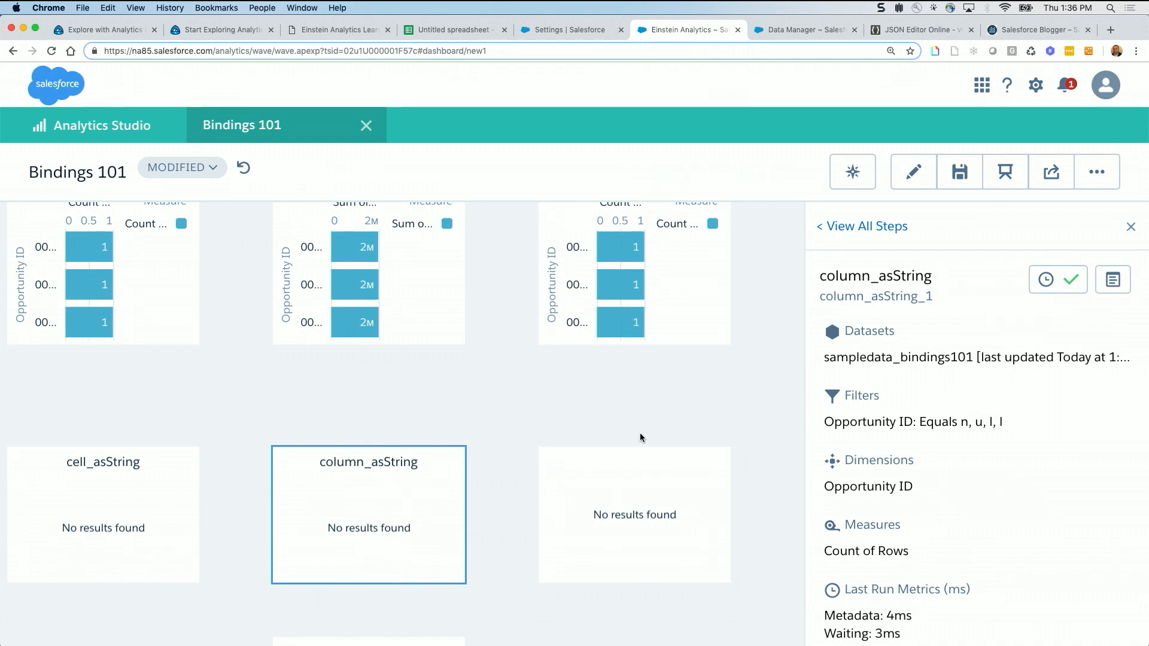
click(1114, 279)
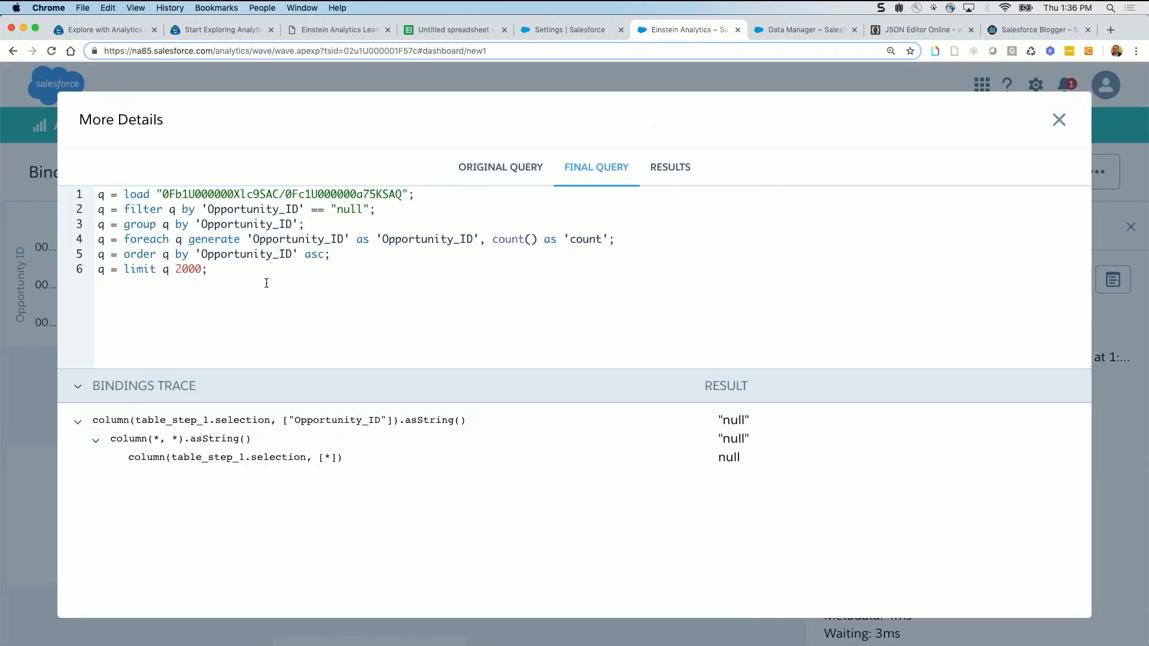
mouse_move(348, 459)
mouse_down()
mouse_move(118, 452)
mouse_move(128, 454)
mouse_up()
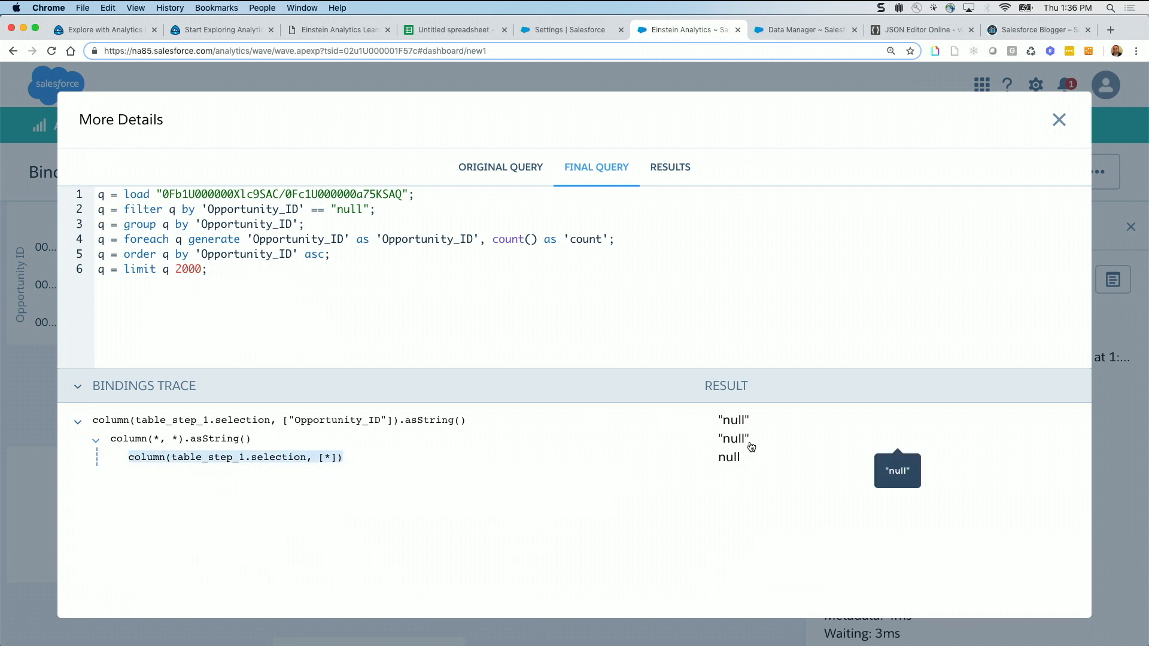
click(519, 172)
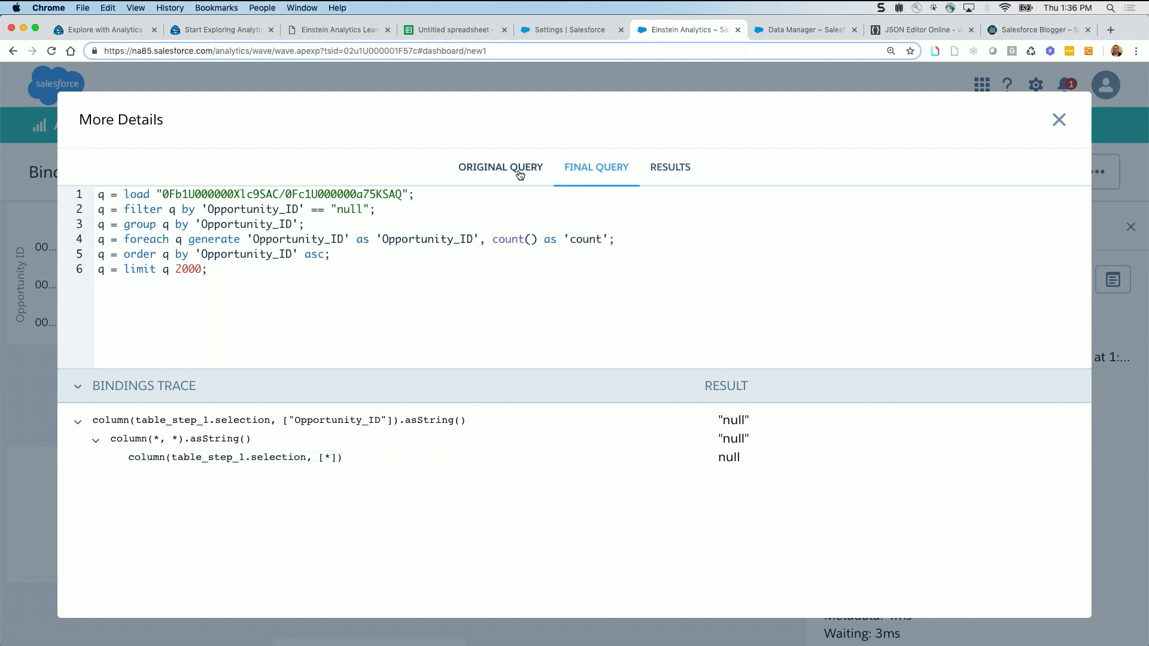
scroll(313, 297, down, 3)
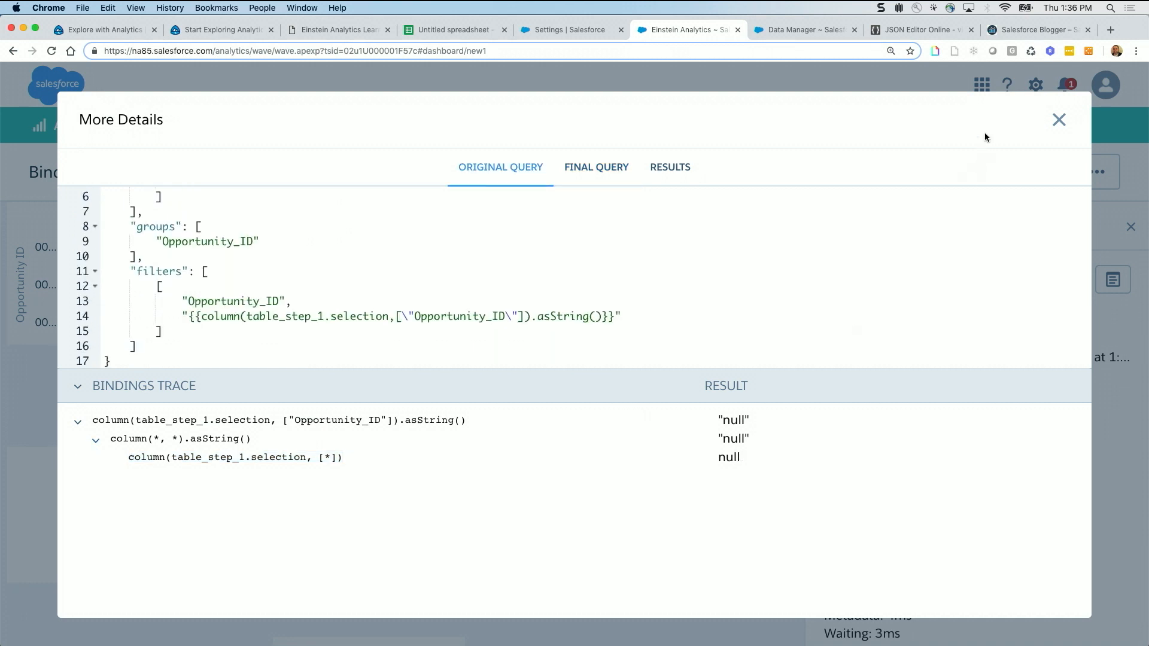
click(1060, 120)
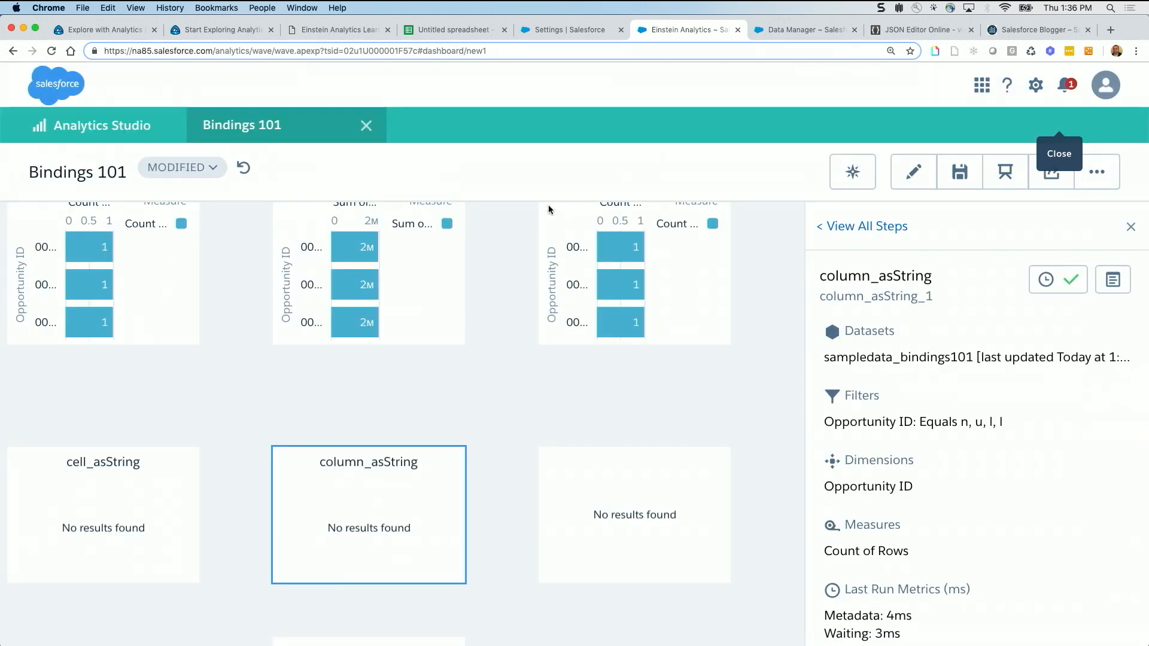
Select the Proposal/Quote row's Sum of Amount in the table and open the column_asString query details
scroll(513, 261, up, 5)
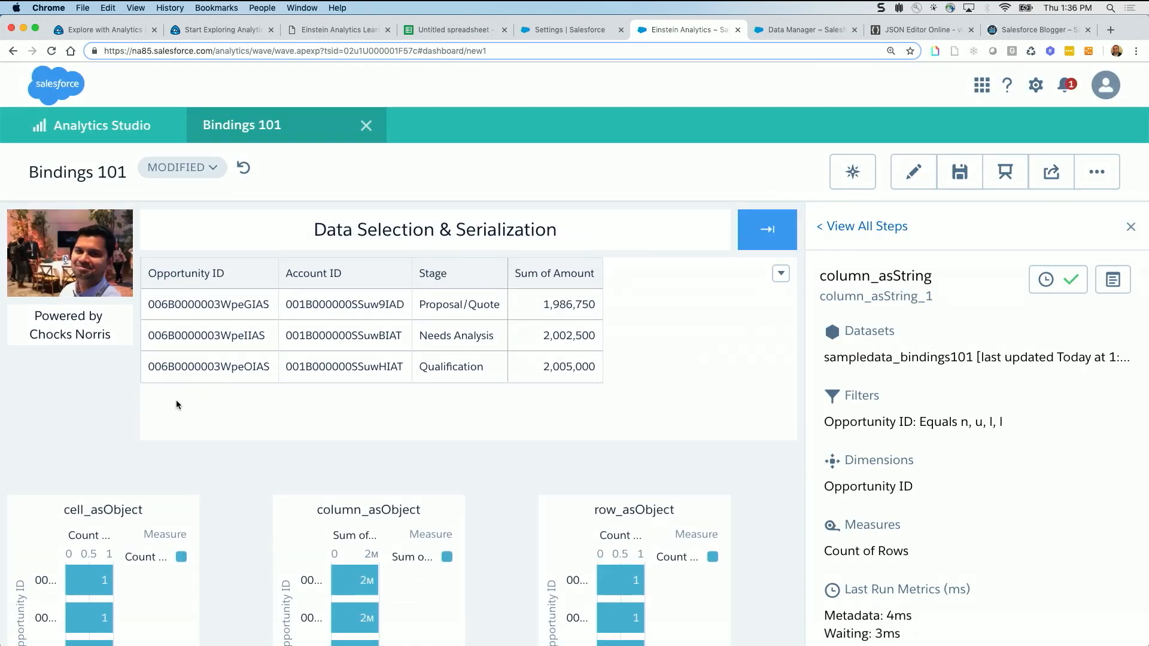
click(569, 305)
scroll(510, 449, down, 2)
scroll(510, 449, down, 3)
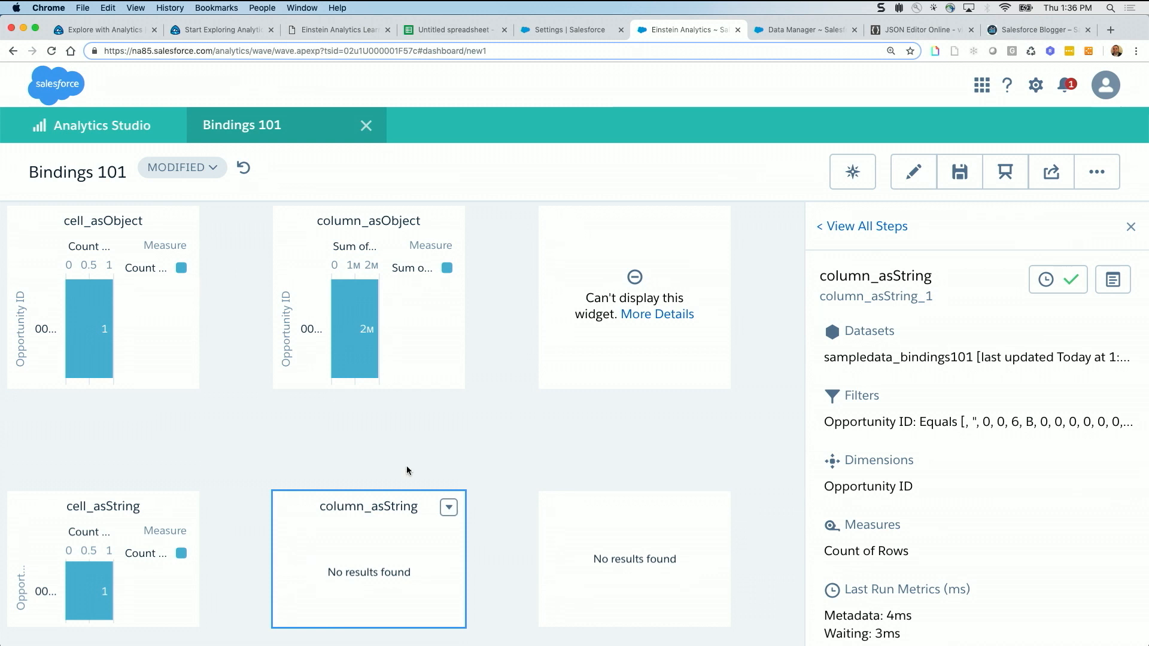
click(449, 508)
click(430, 544)
click(1115, 280)
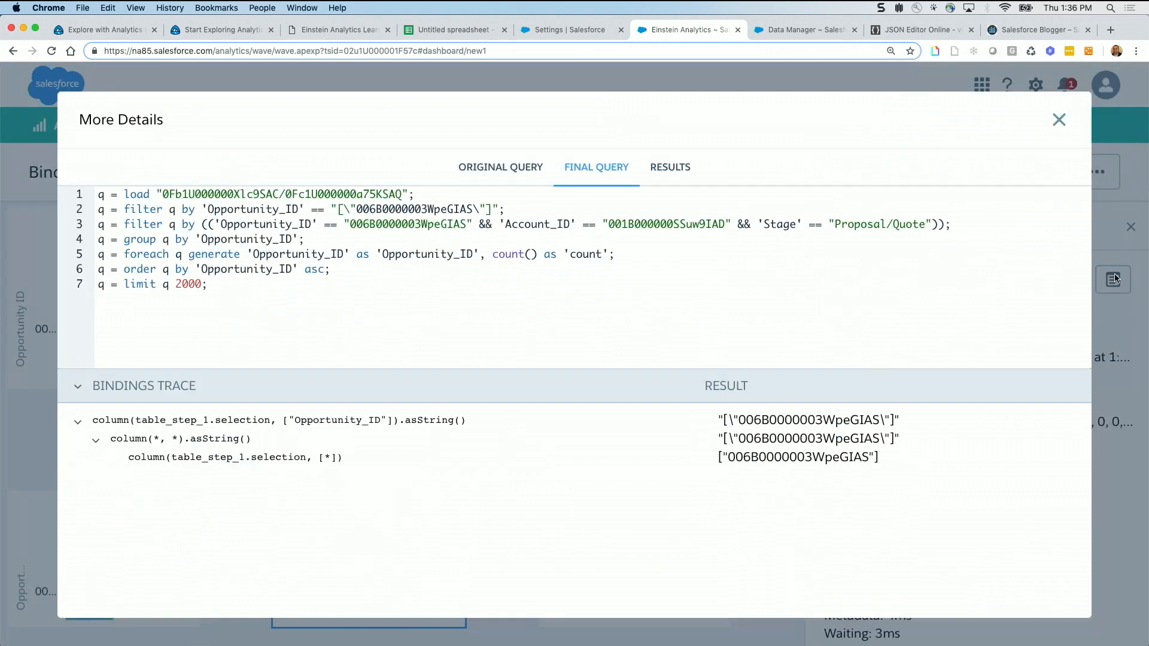
Bring up the column_asString original query, highlight the column() expression before asString in its filters, and close the details
click(499, 167)
scroll(331, 293, down, 2)
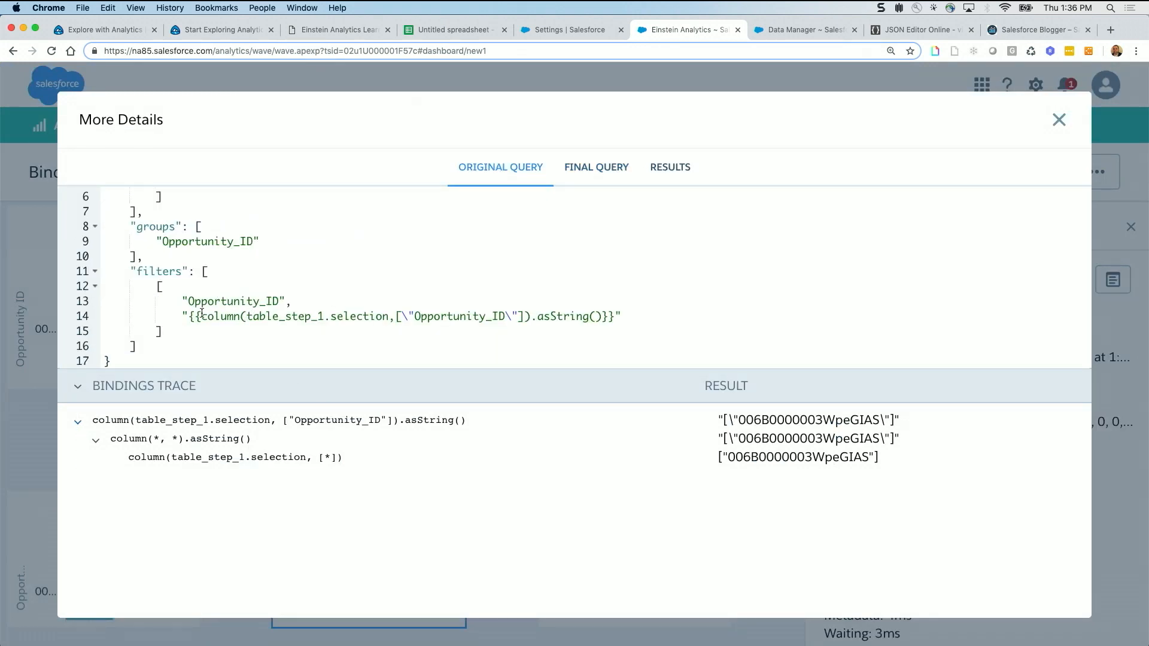
drag(201, 316, 531, 316)
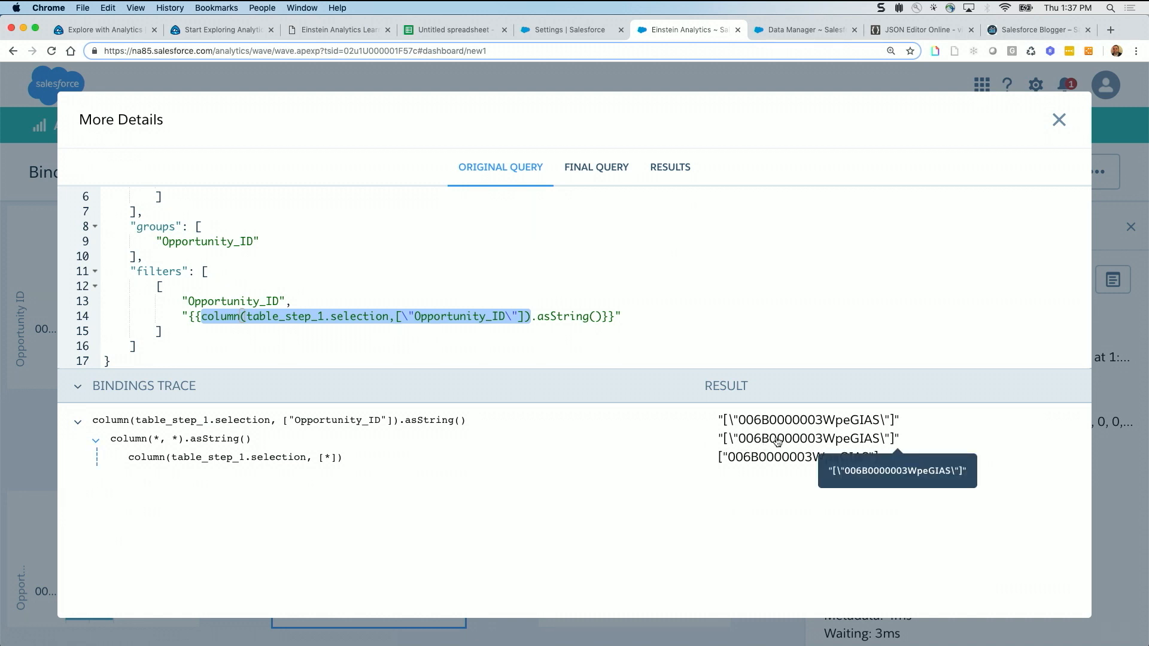
click(1059, 121)
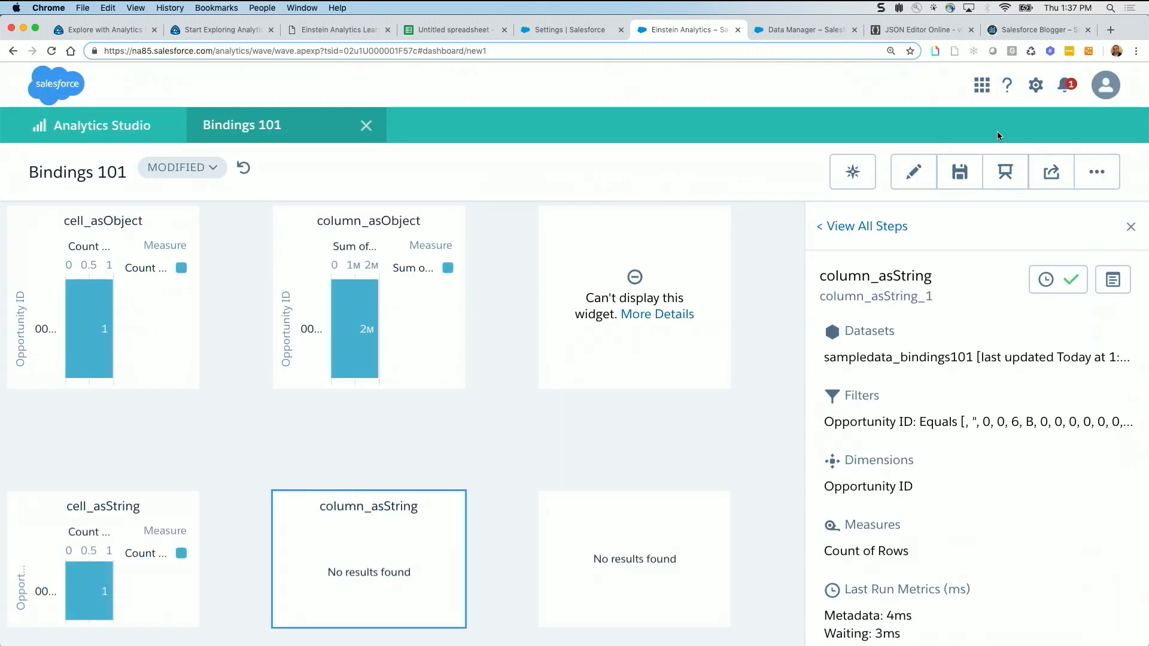
Add the Needs Analysis row's Sum of Amount to the table selection and check the column_asString final query and bindings trace
scroll(383, 299, up, 5)
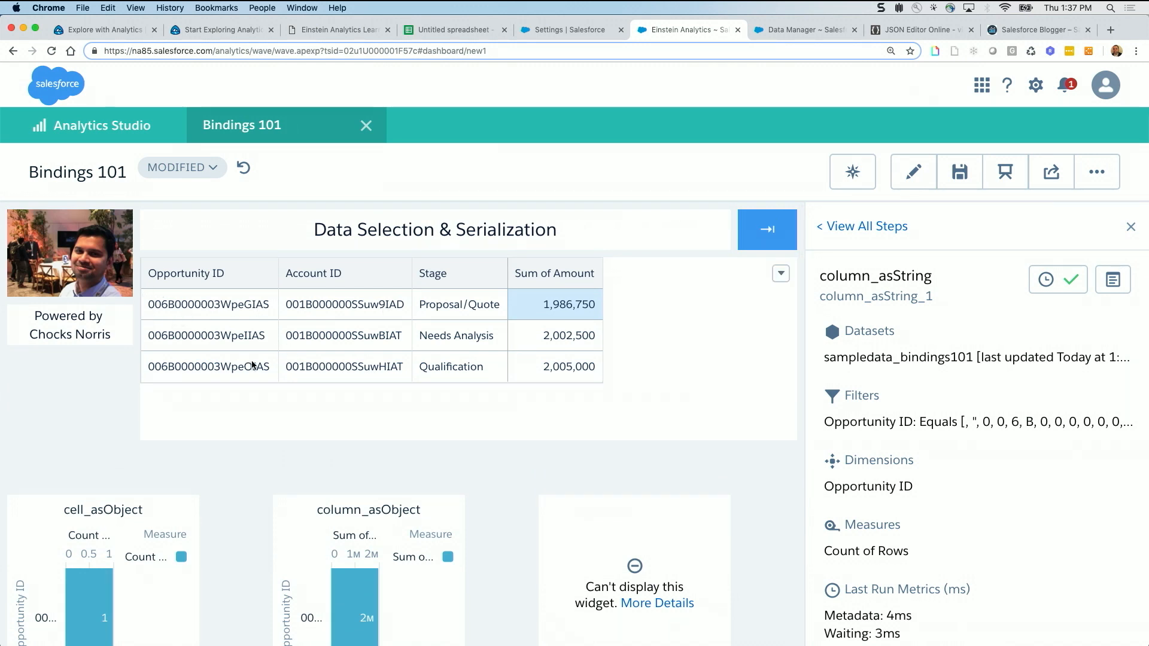
click(559, 335)
scroll(519, 422, down, 4)
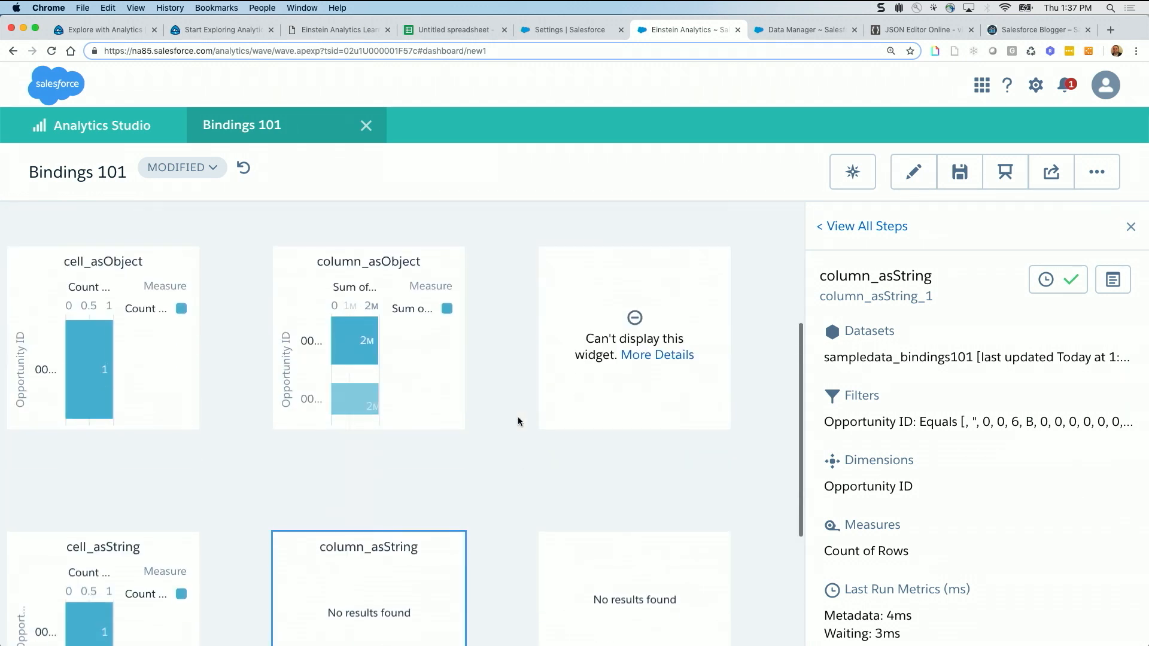
click(1114, 279)
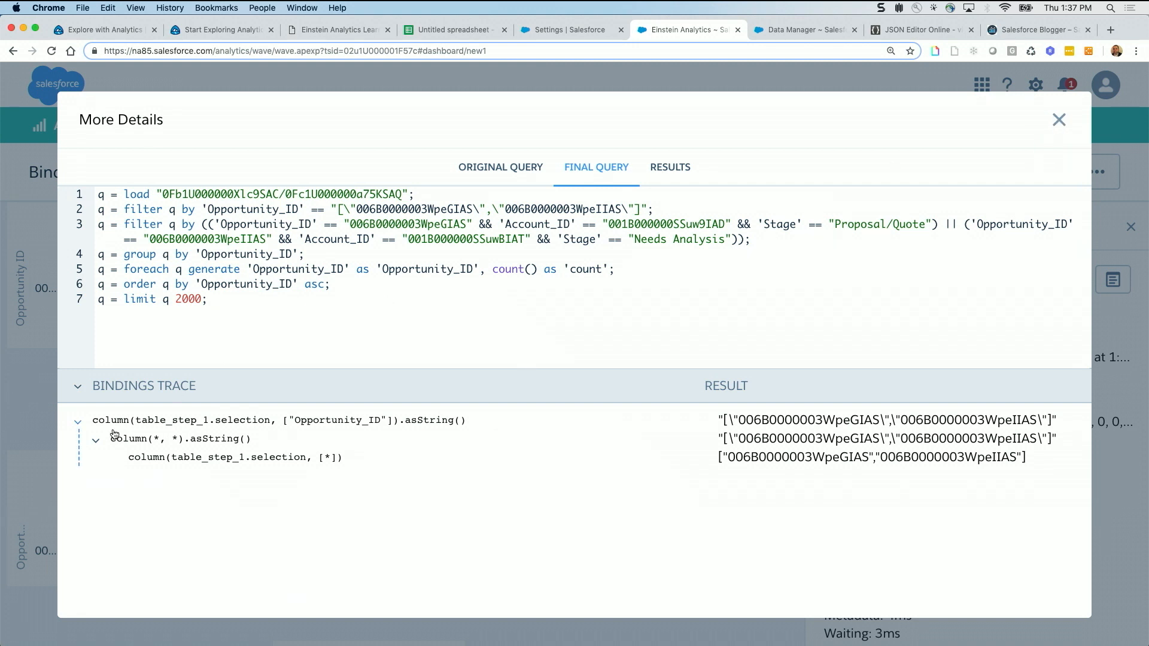
click(1059, 119)
Open the row_asString query details, examine the row() asString binding in the original query's filters, and close the details
click(714, 467)
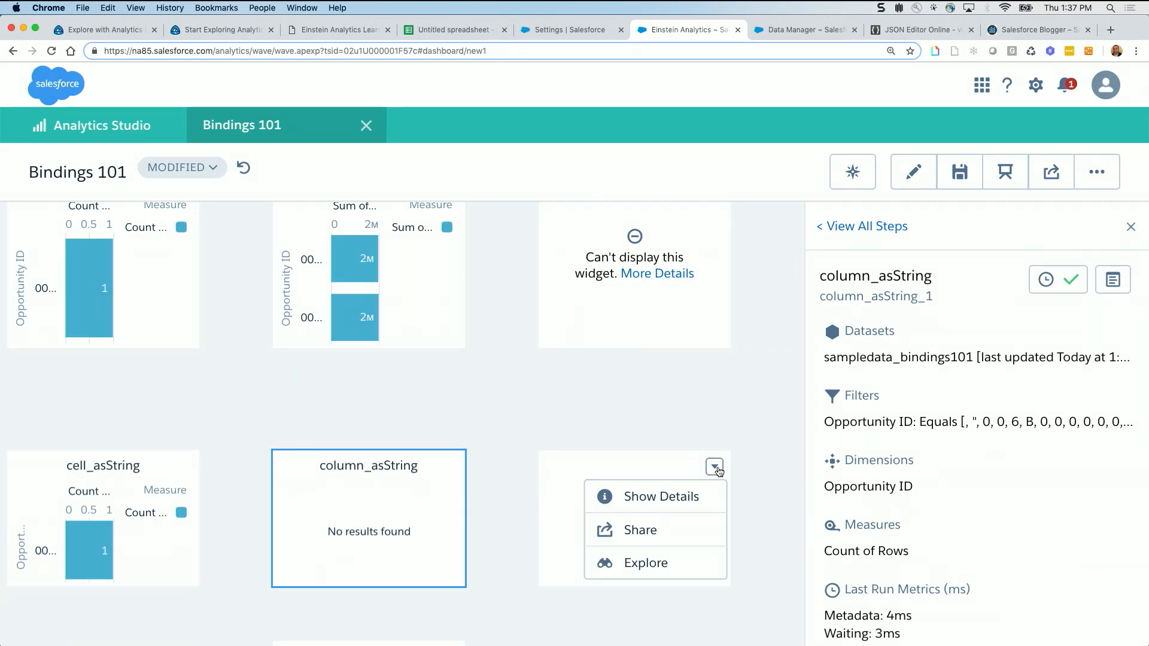
click(704, 495)
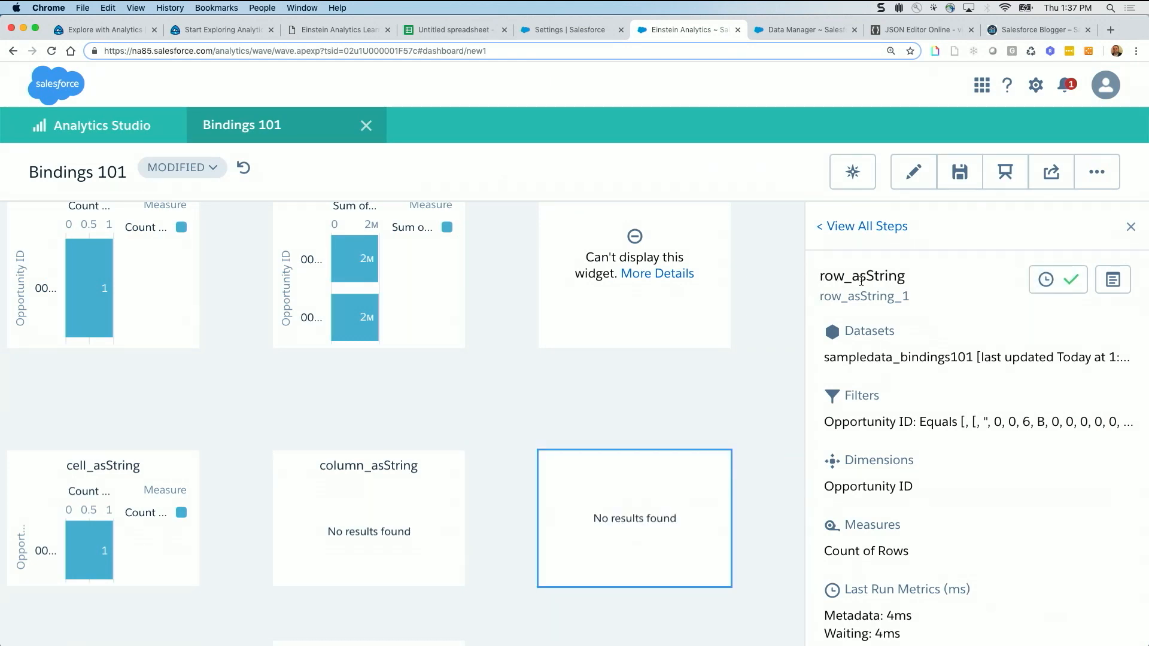
scroll(723, 343, up, 4)
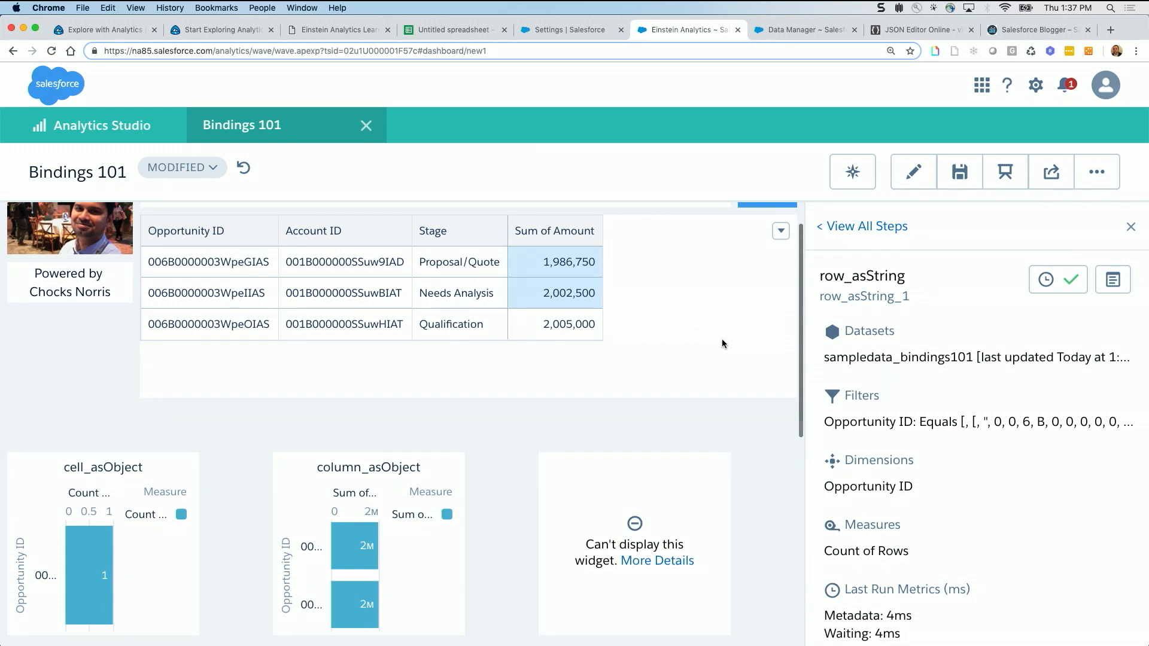
scroll(723, 343, down, 1)
scroll(722, 343, down, 5)
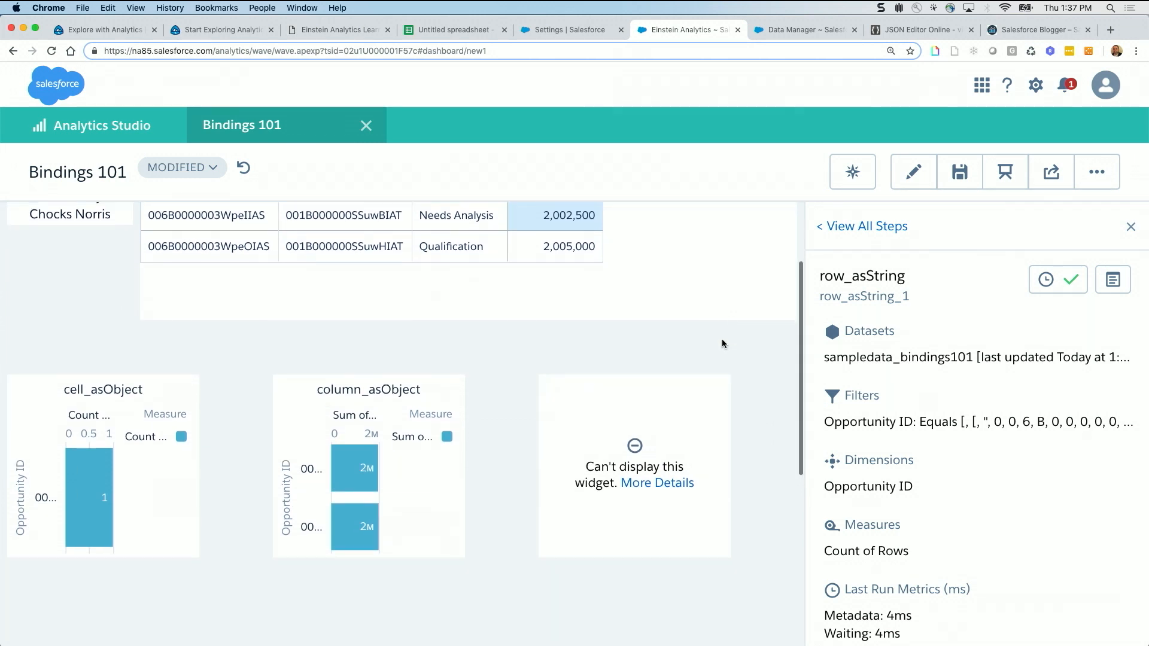
click(1113, 280)
click(521, 171)
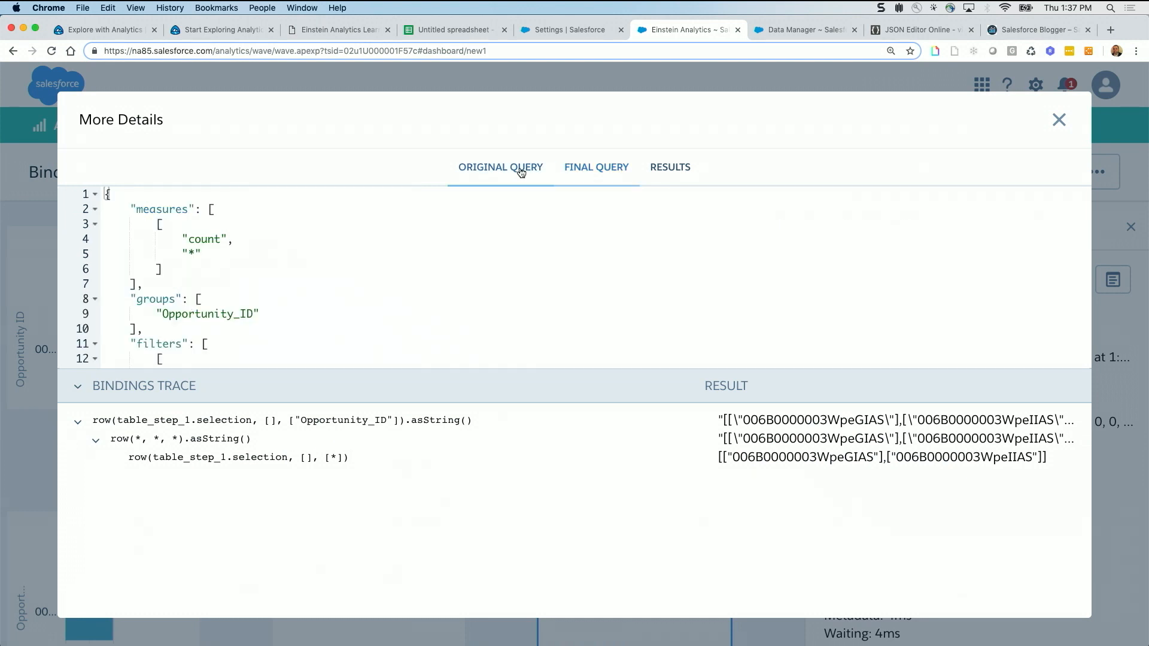
scroll(522, 240, down, 3)
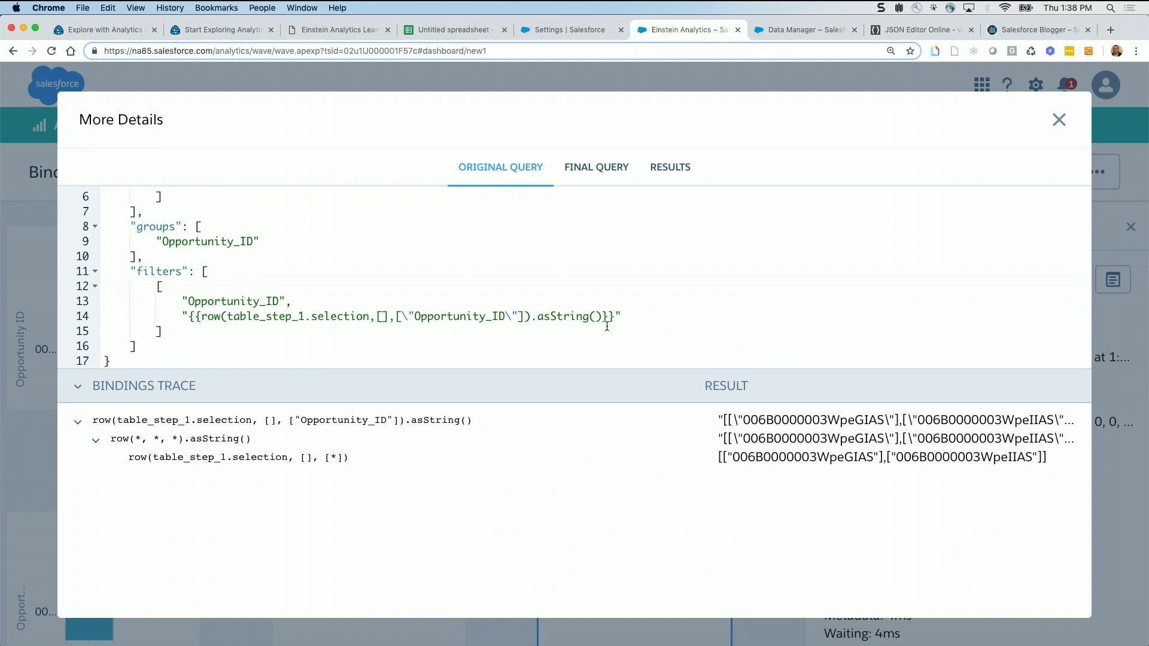
click(1057, 120)
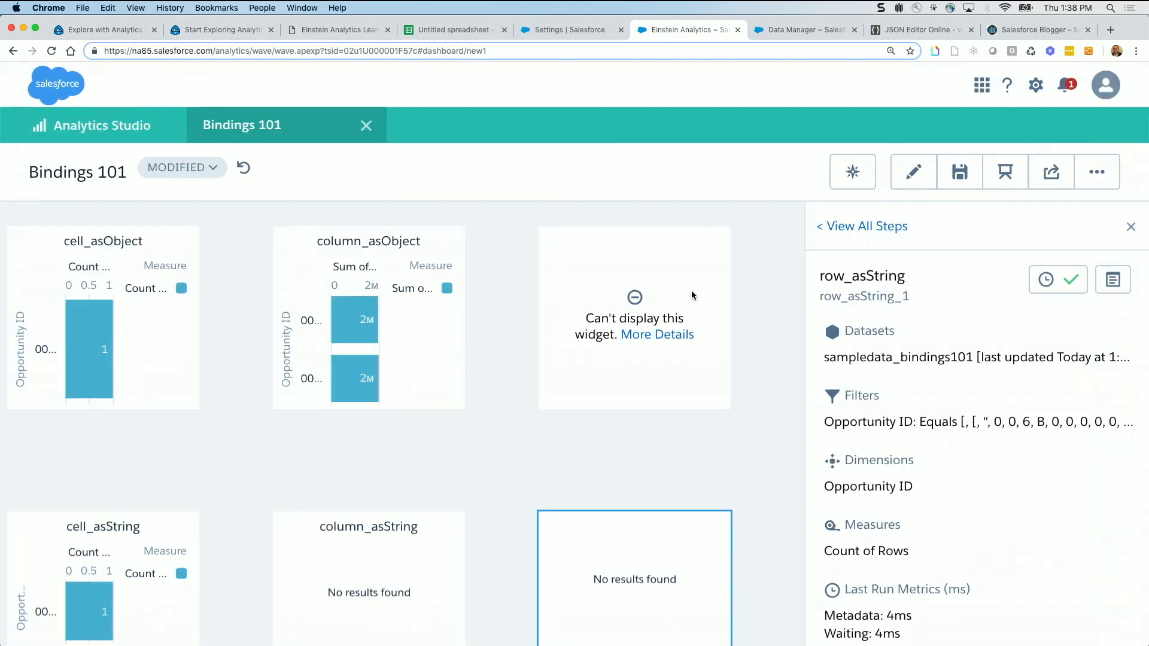
Open the query details of the Amount by StageName chart below the asString charts to examine its final query and bindings trace
scroll(509, 429, down, 3)
mouse_move(434, 513)
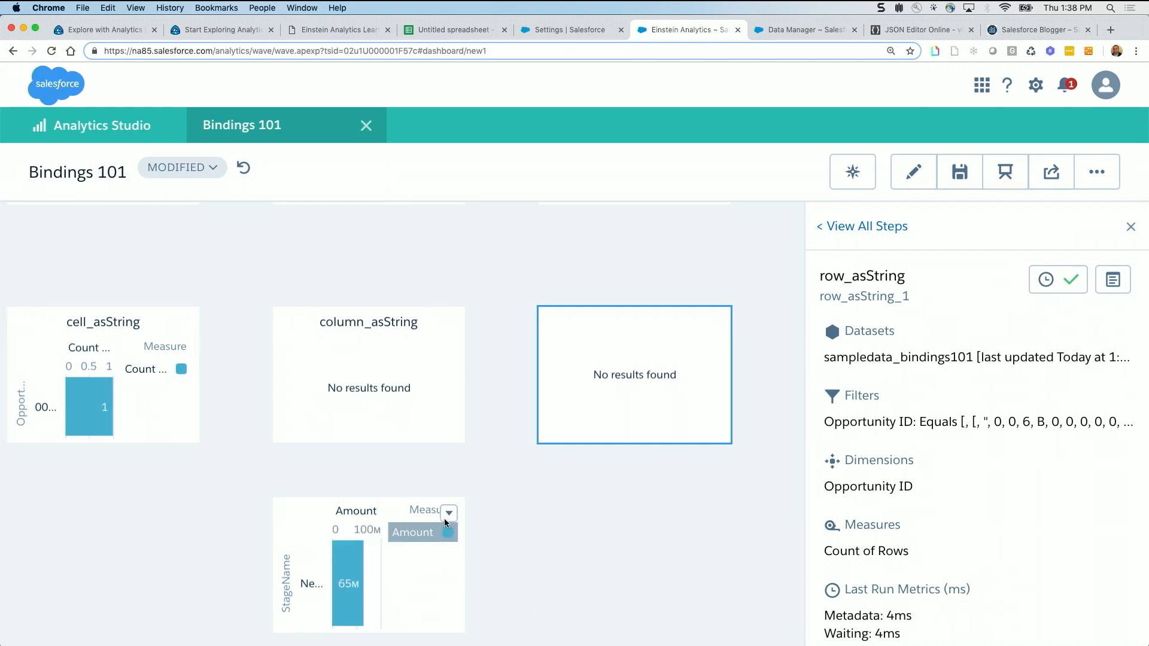
click(449, 517)
click(430, 531)
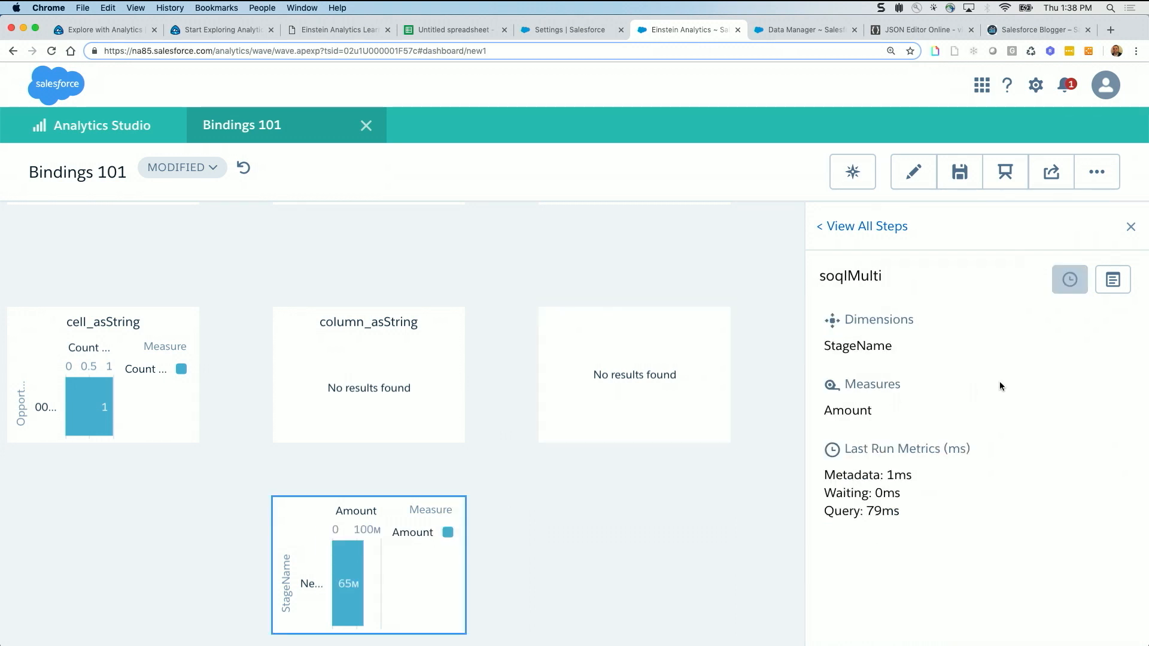
click(1112, 280)
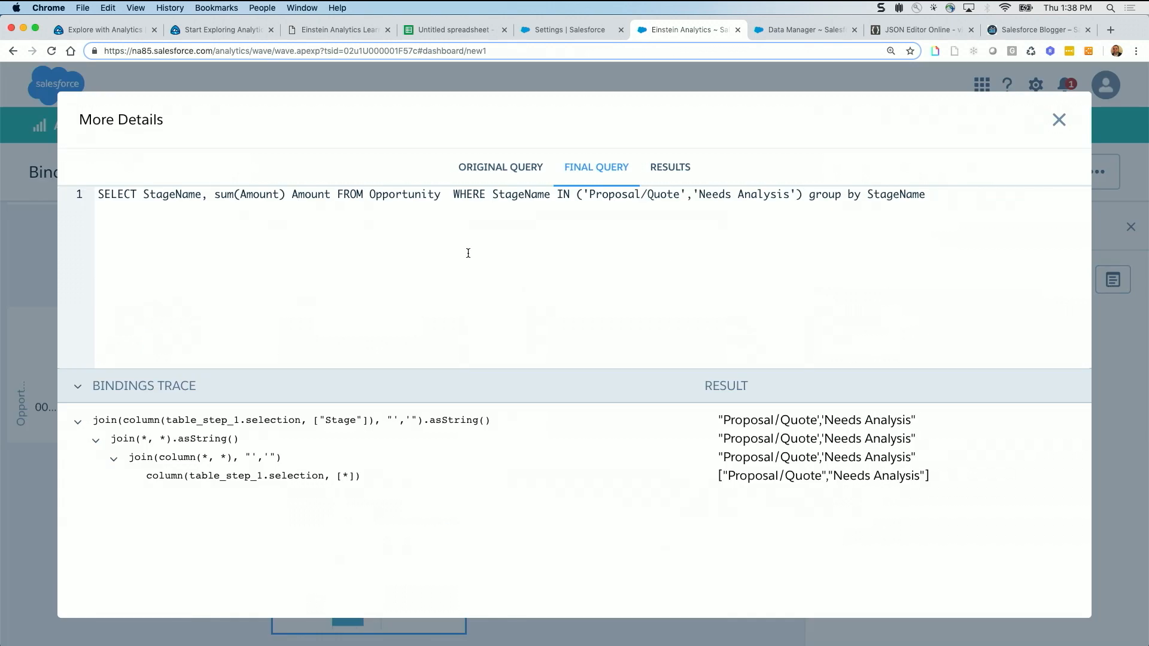
Bring up the soqlMulti original query, highlight its text from SELECT up to the WHERE clause, and close the details
click(515, 169)
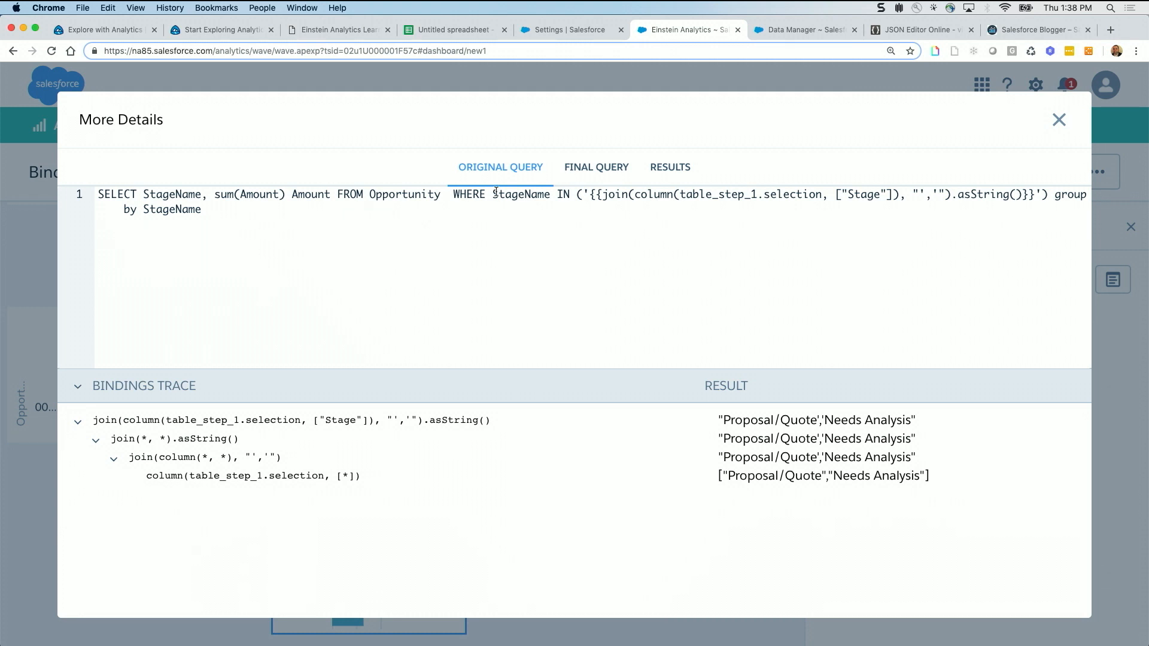
drag(499, 194, 305, 176)
drag(126, 191, 108, 194)
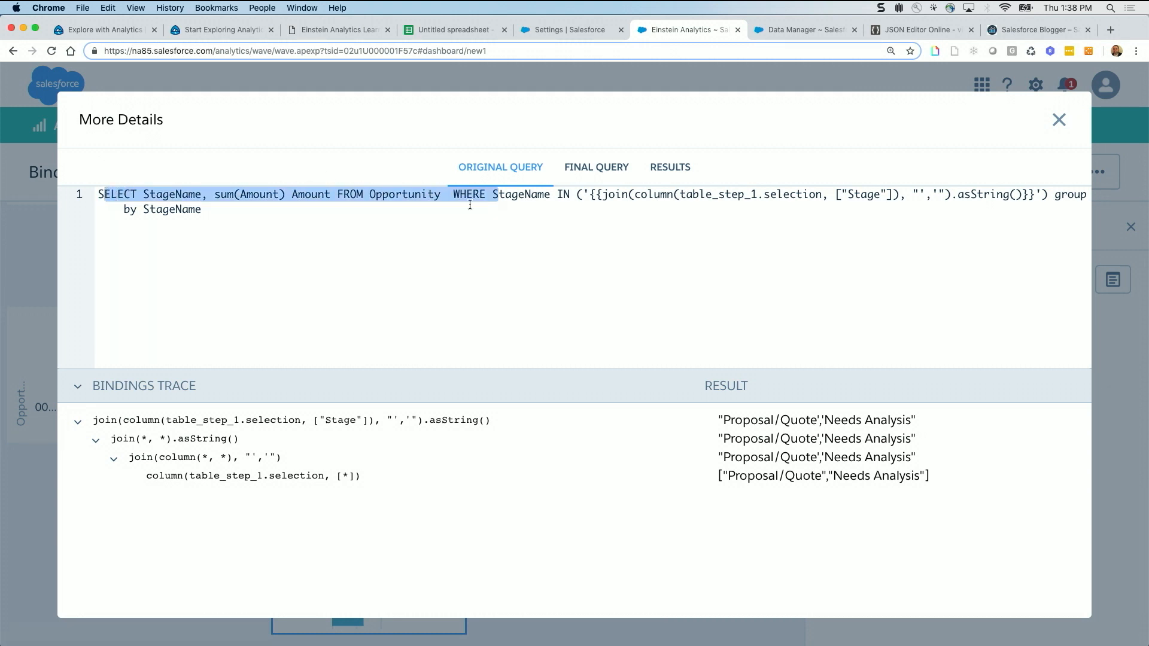
click(1060, 119)
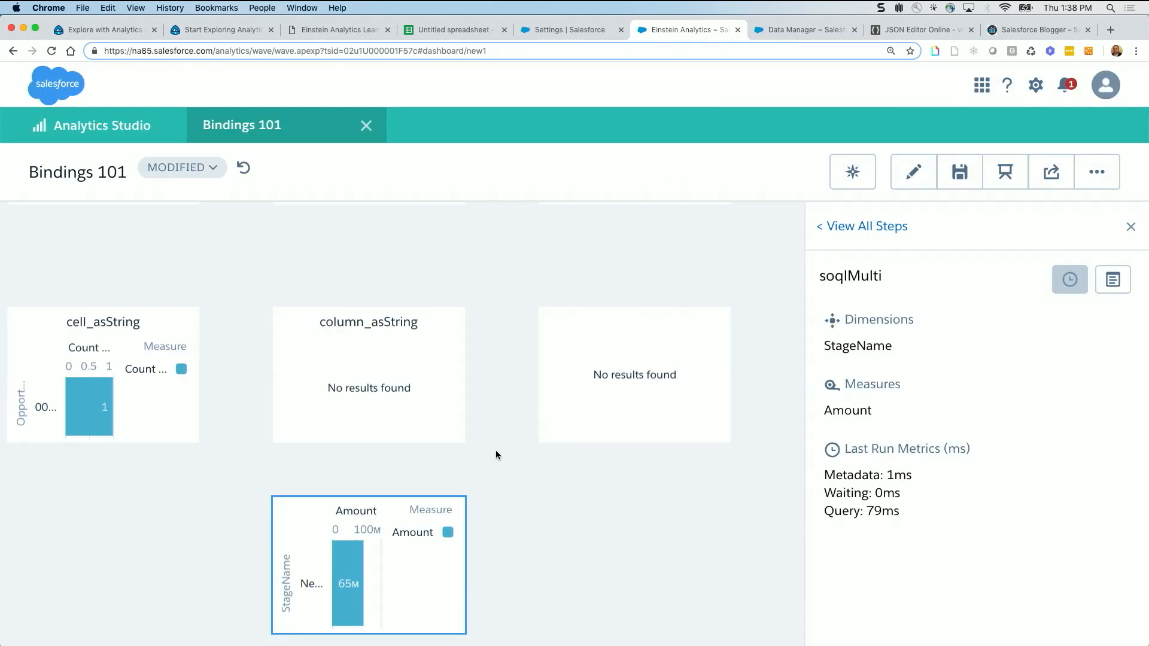
Open the dashboard JSON, search it for "soql", and highlight the whole soqlMulti step definition
key(super+e)
key(super+f)
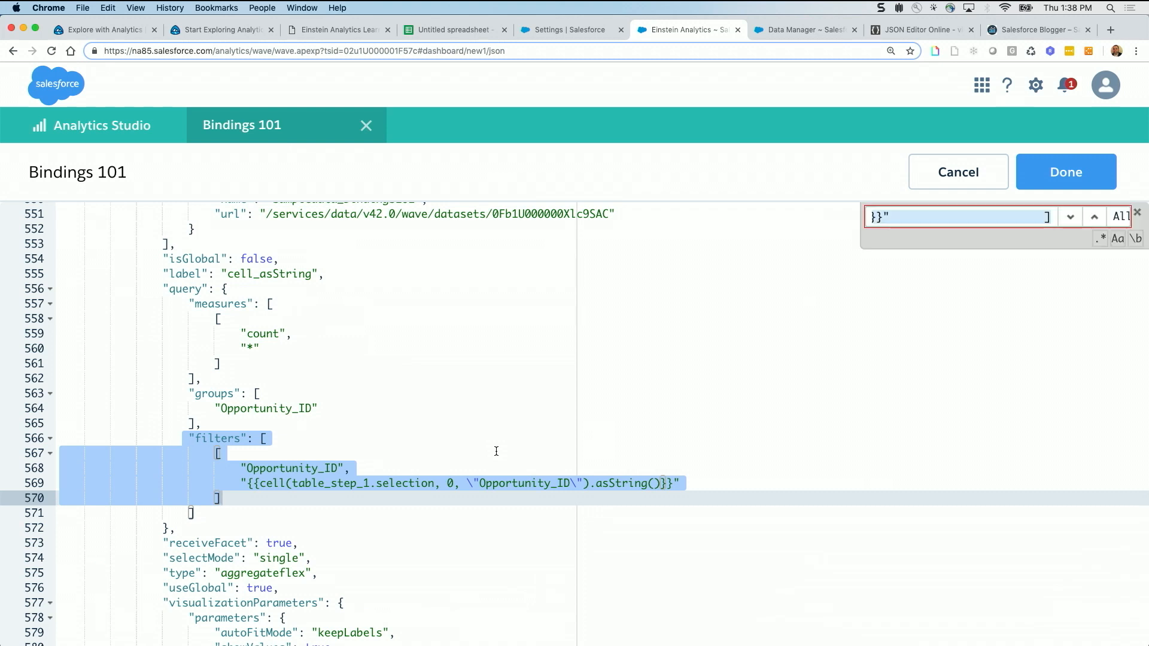
text(soql)
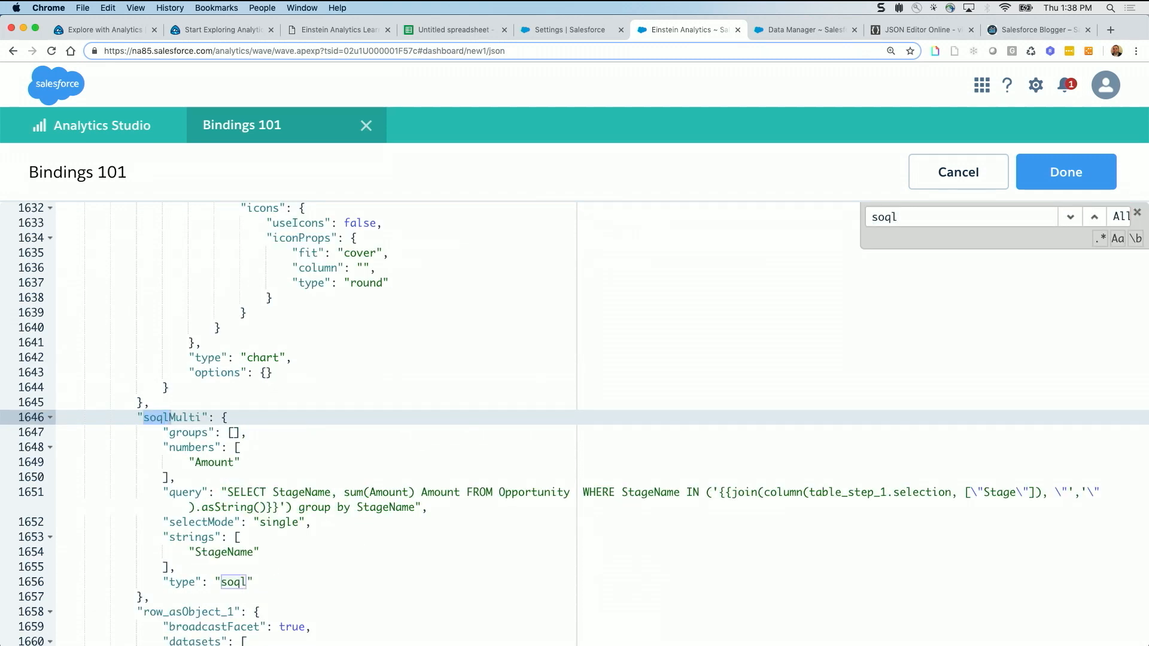
scroll(493, 458, down, 5)
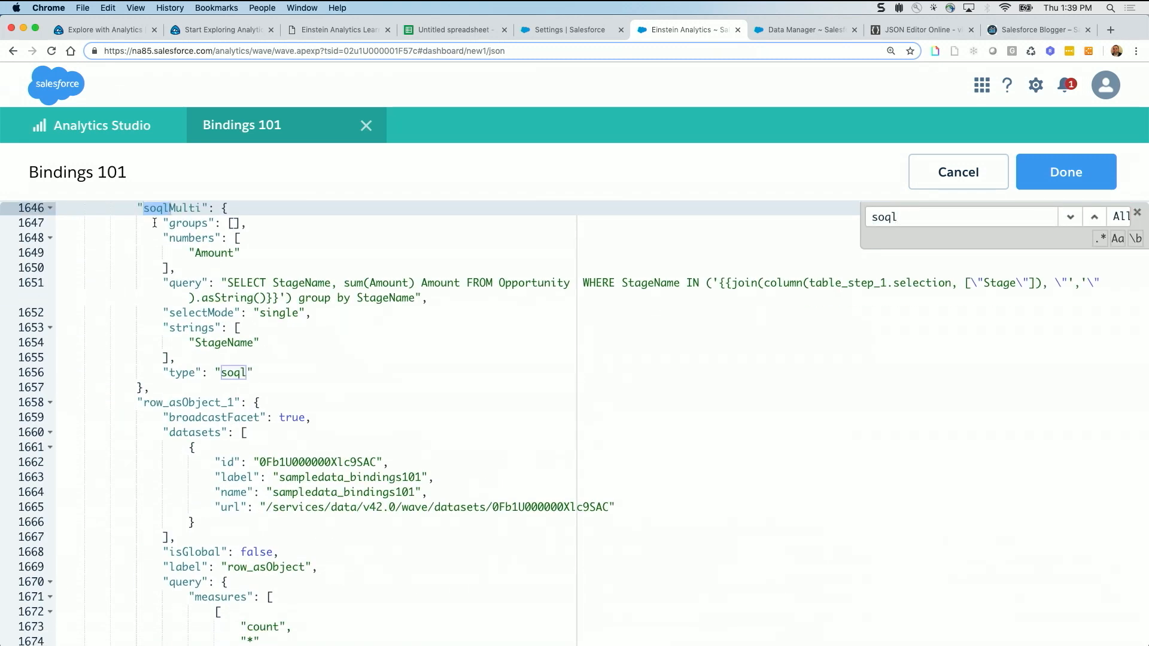
drag(132, 207, 318, 386)
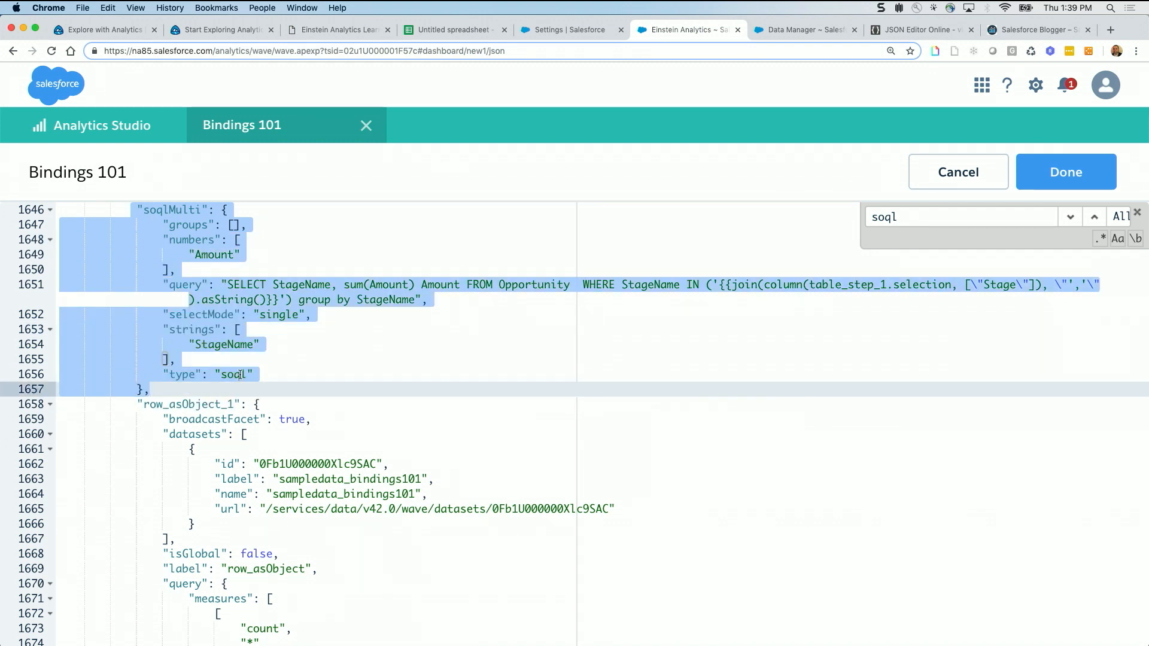
Enlarge the page and repeat the "soql" search to return to the soqlMulti step in the JSON
key(super+equal)
click(870, 241)
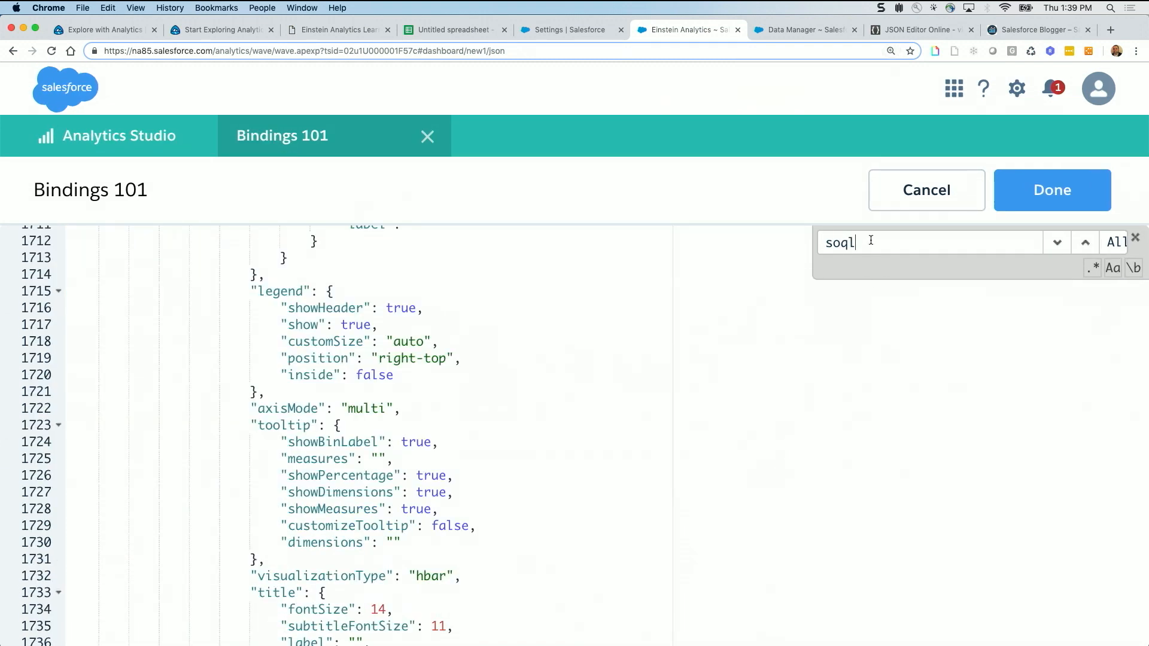
key(Return)
key(Return)
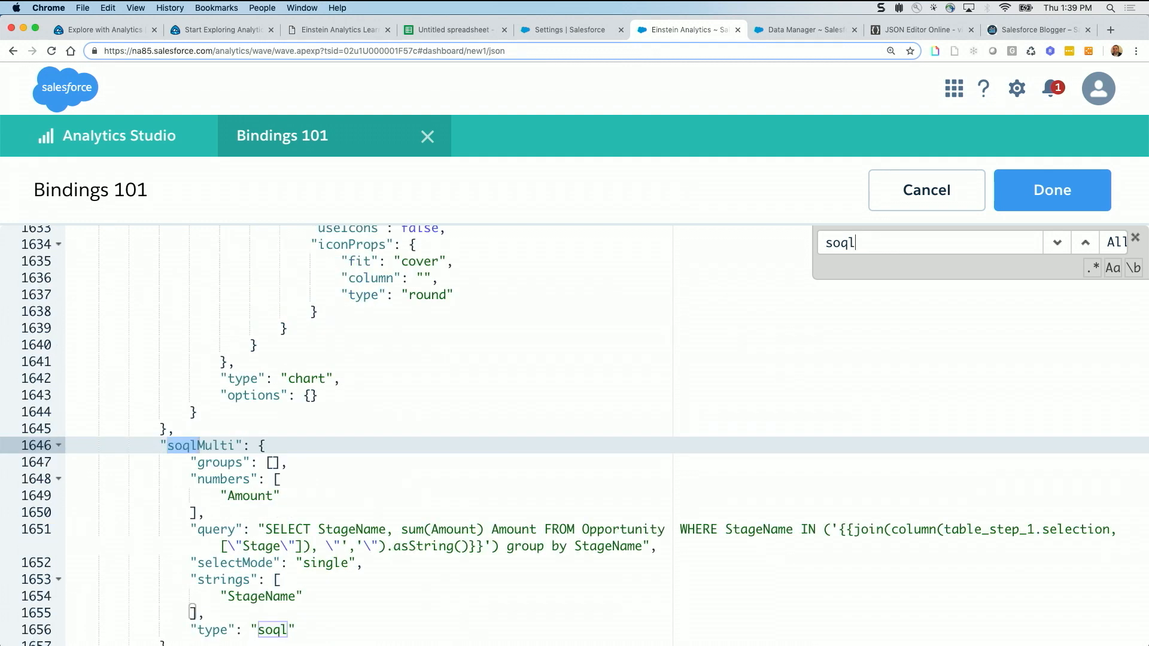
Highlight the soqlMulti query line and its condition from StageName IN through the join binding, and leave the dashboard JSON without applying changes
scroll(575, 435, down, 4)
scroll(574, 436, up, 1)
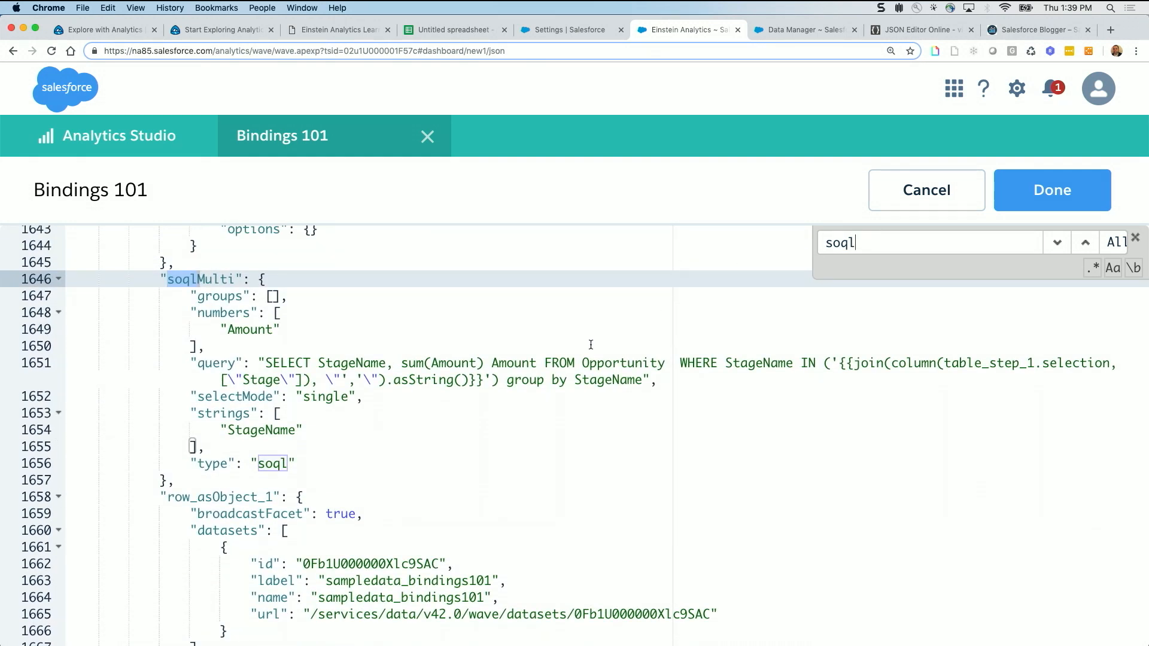
drag(664, 382, 229, 363)
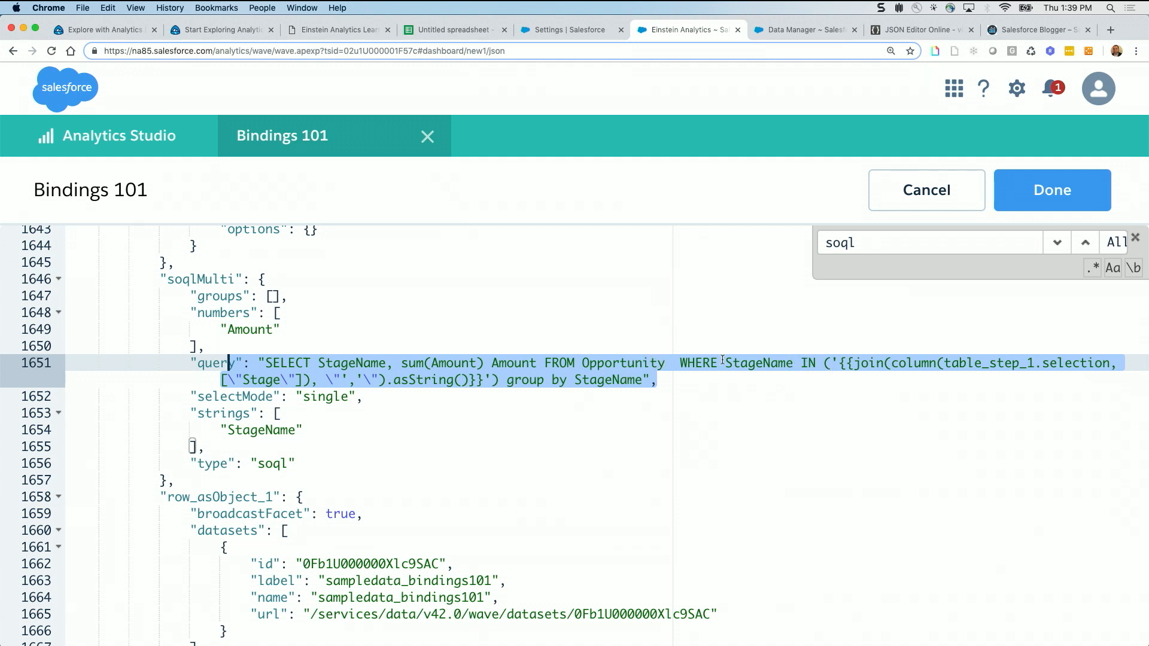
drag(730, 361, 1104, 373)
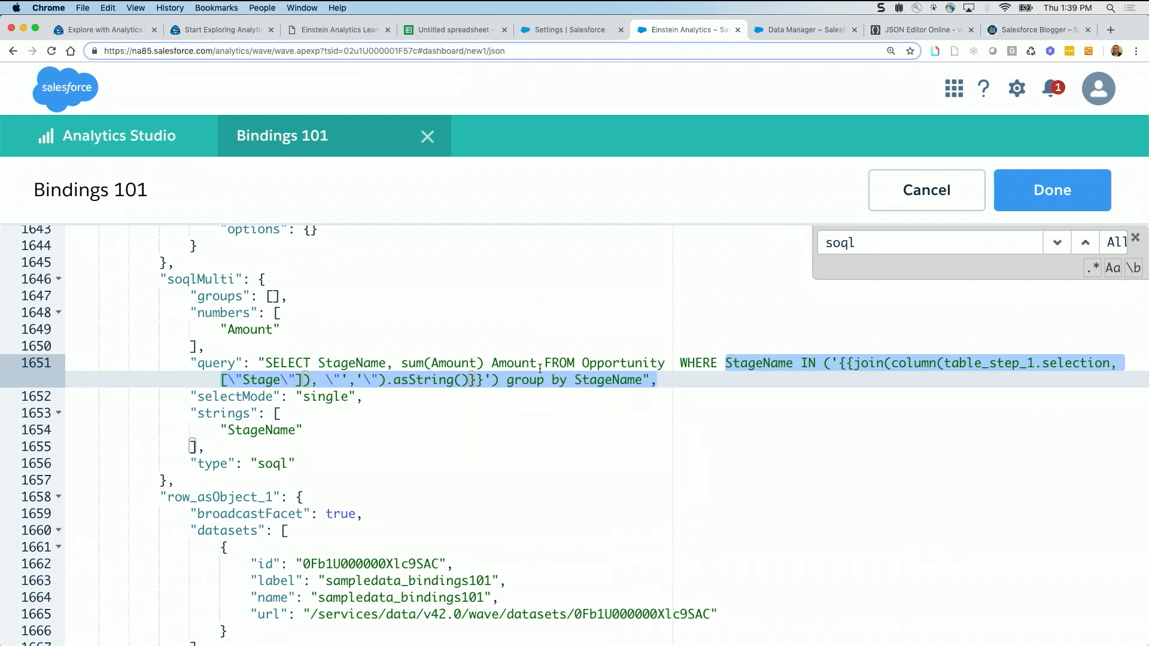
click(941, 186)
Select the Sum of Amount cells of the Proposal/Quote, Needs Analysis and Qualification rows in the dashboard's table
scroll(753, 407, down, 6)
scroll(753, 407, up, 6)
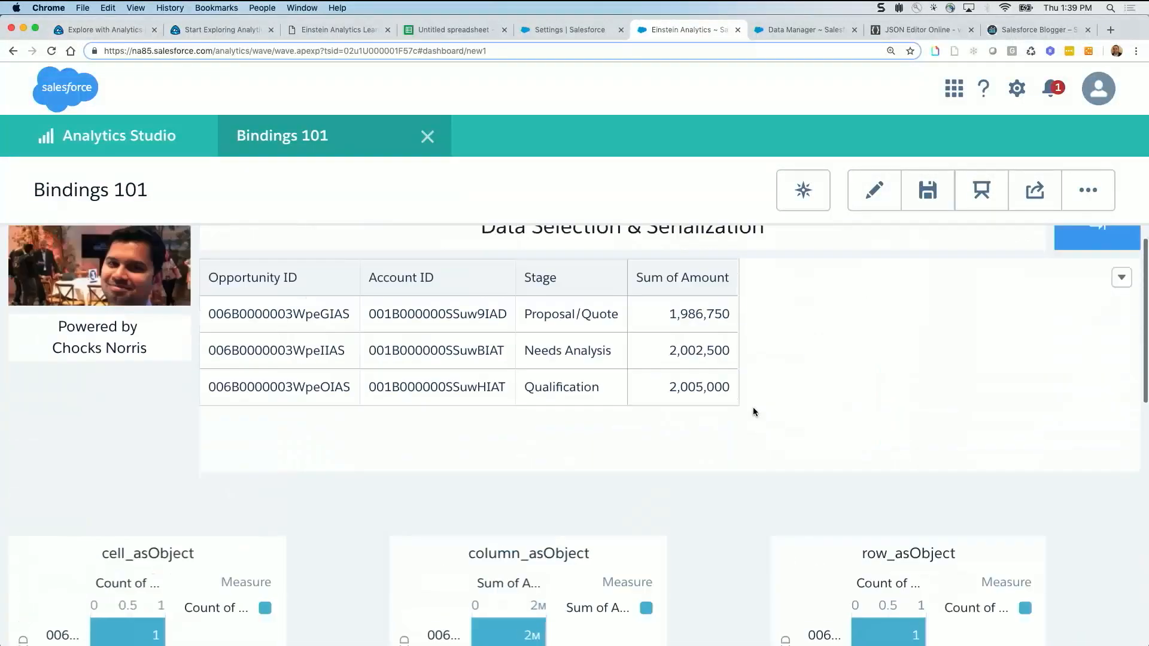
click(702, 357)
super+click(689, 388)
super+click(684, 416)
Open the soqlMulti query details from the Amount by StageName chart to examine the final query and bindings trace
scroll(701, 487, down, 6)
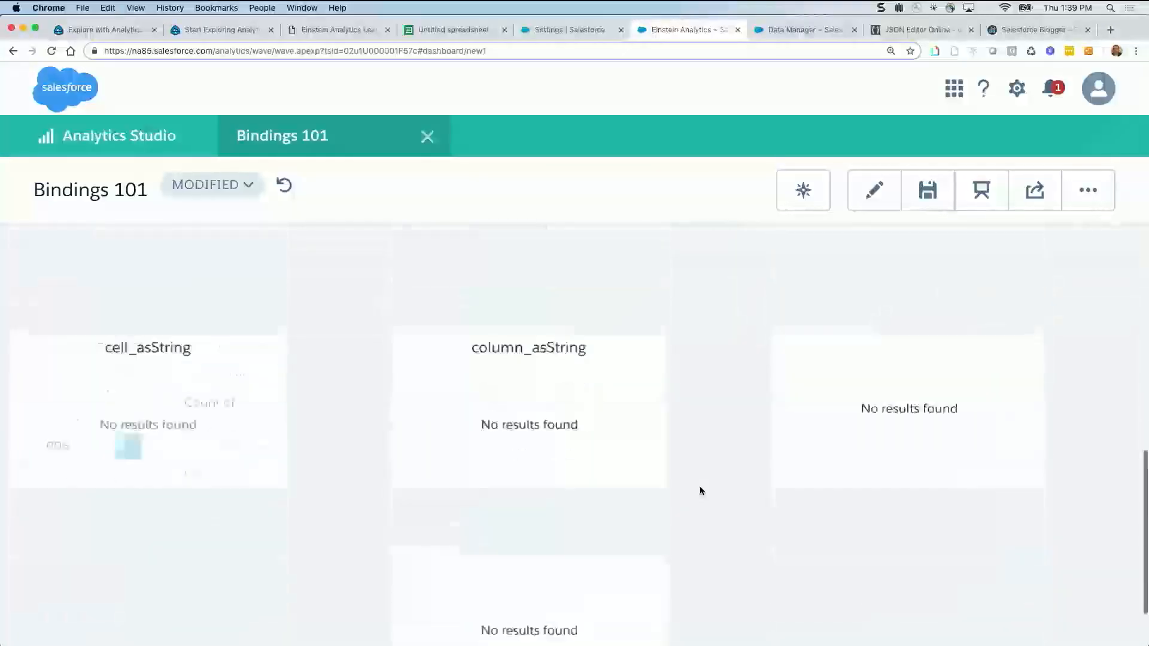
click(649, 494)
click(649, 493)
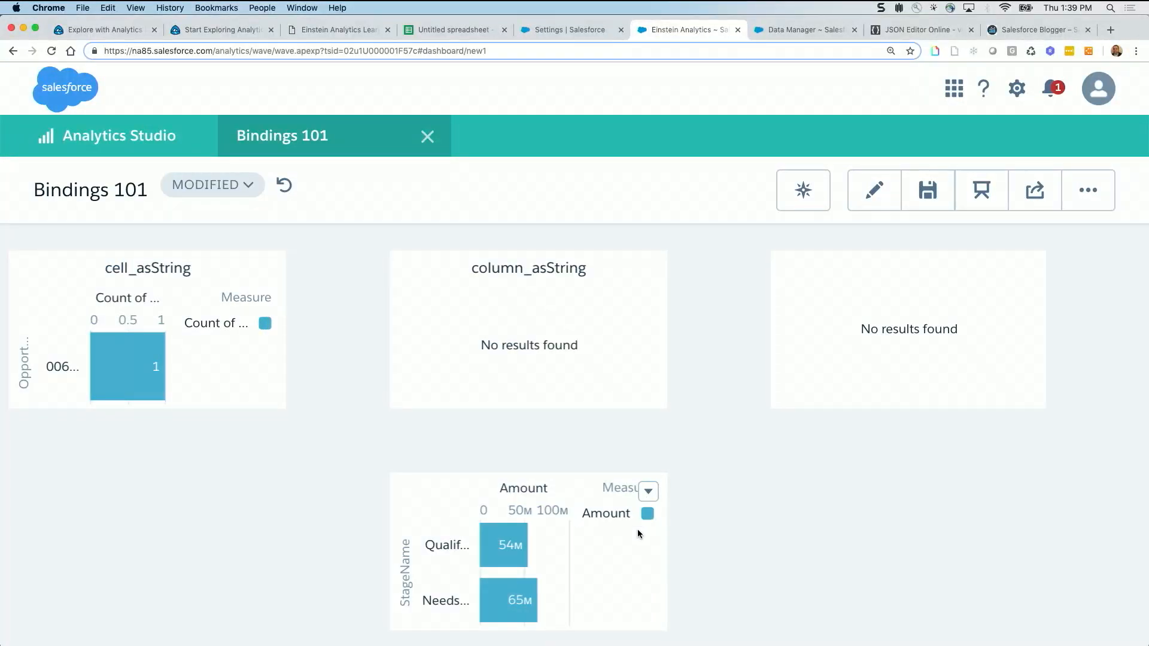
click(649, 494)
click(641, 523)
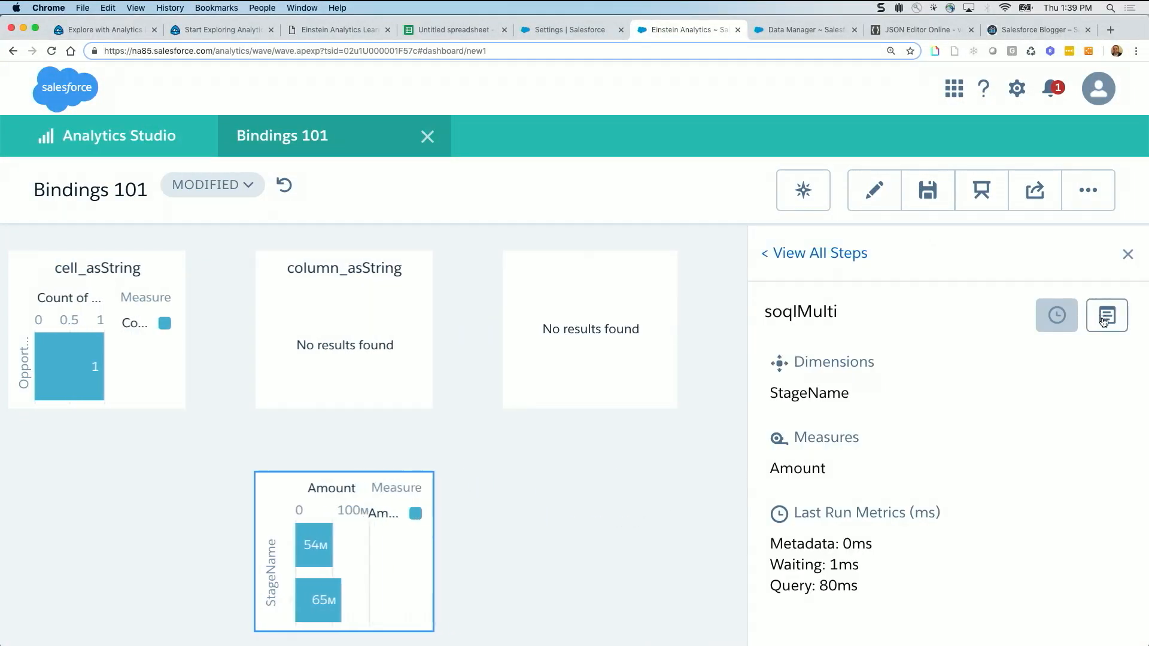
click(1106, 313)
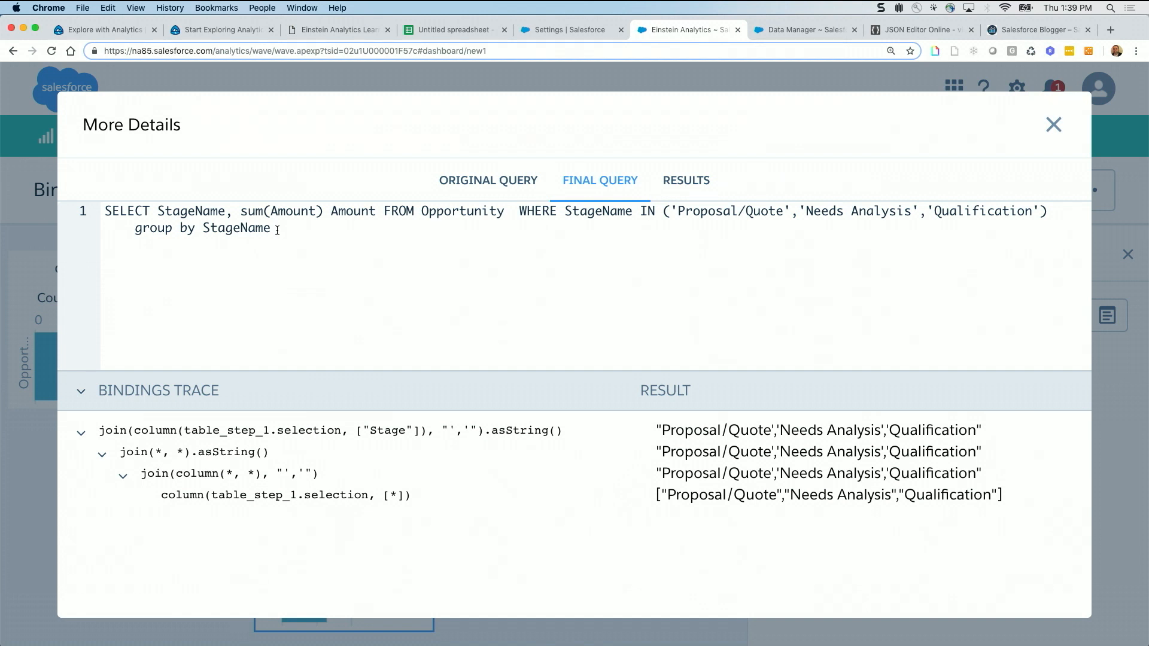
Bring up soqlMulti's original query and highlight column(table_step_1.selection, the opening of the join separator, and the separator in the trace's result
click(452, 180)
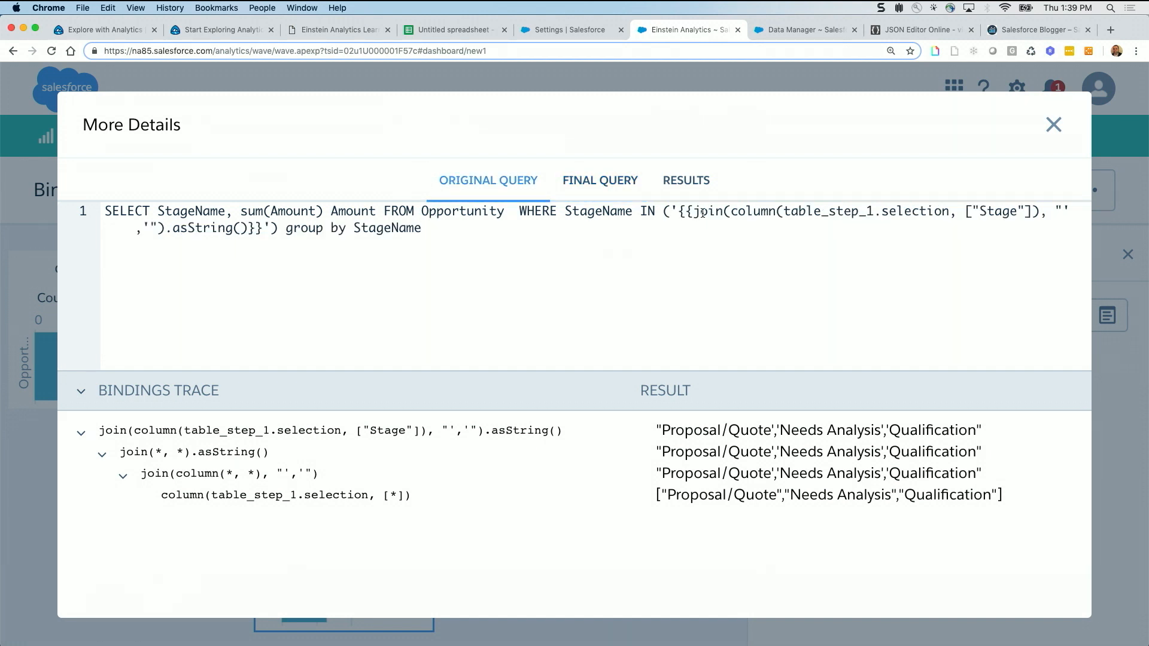
drag(731, 213, 950, 212)
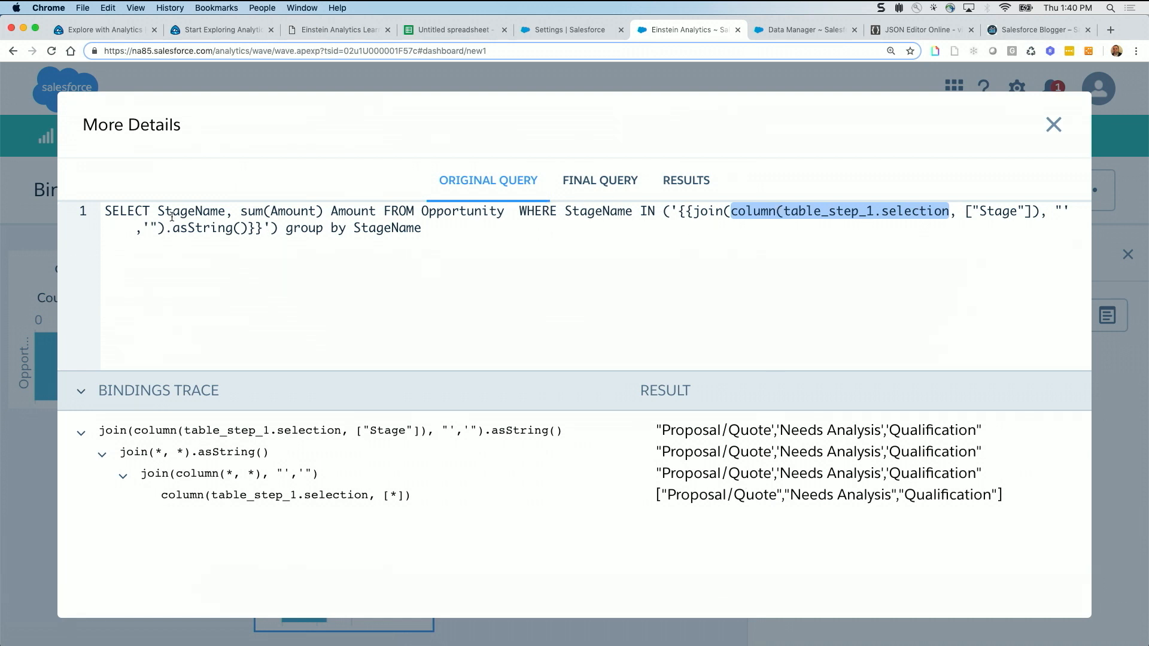
drag(1052, 208, 1063, 208)
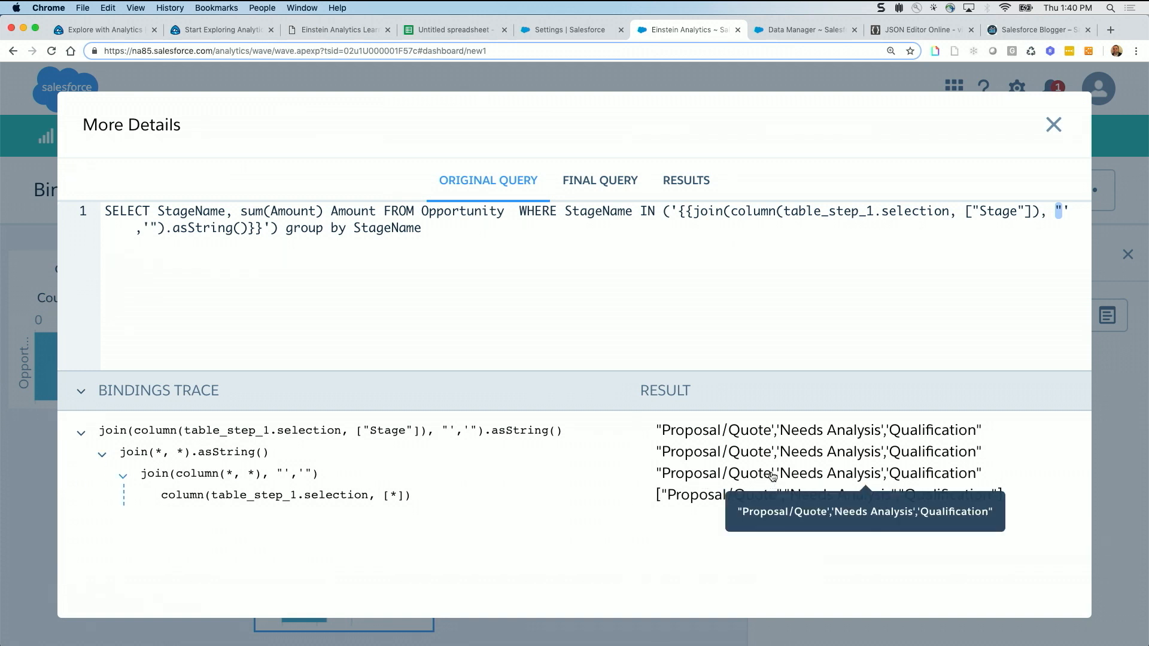
drag(771, 477, 783, 478)
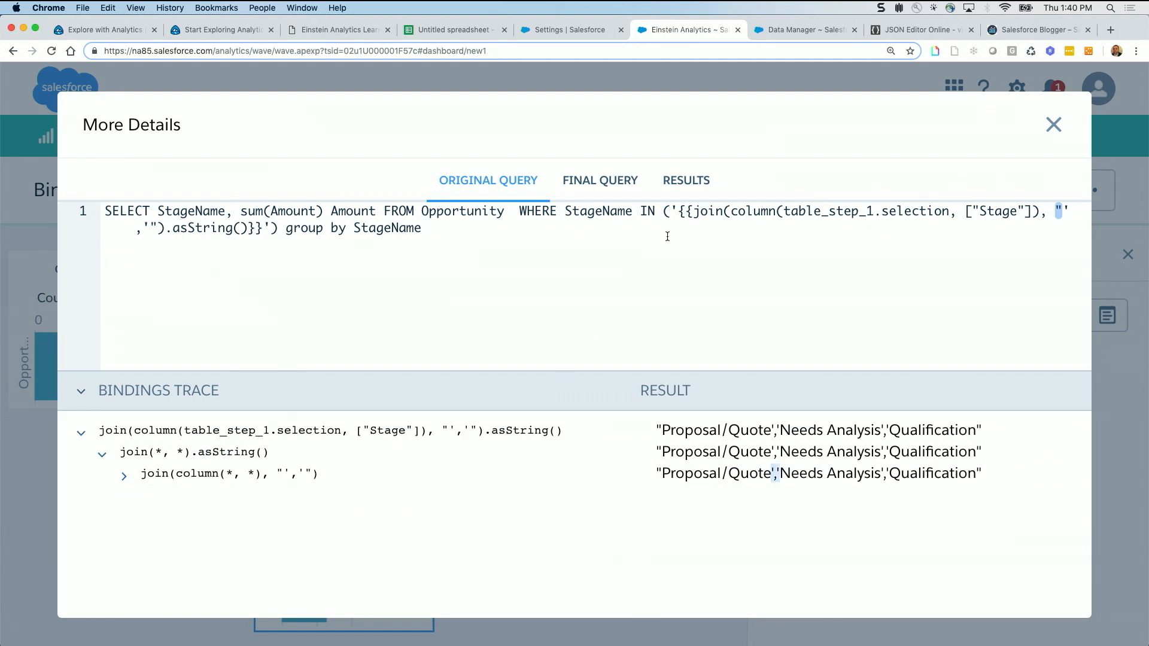
Compare the soqlMulti query results with its original query and close the query details
click(683, 189)
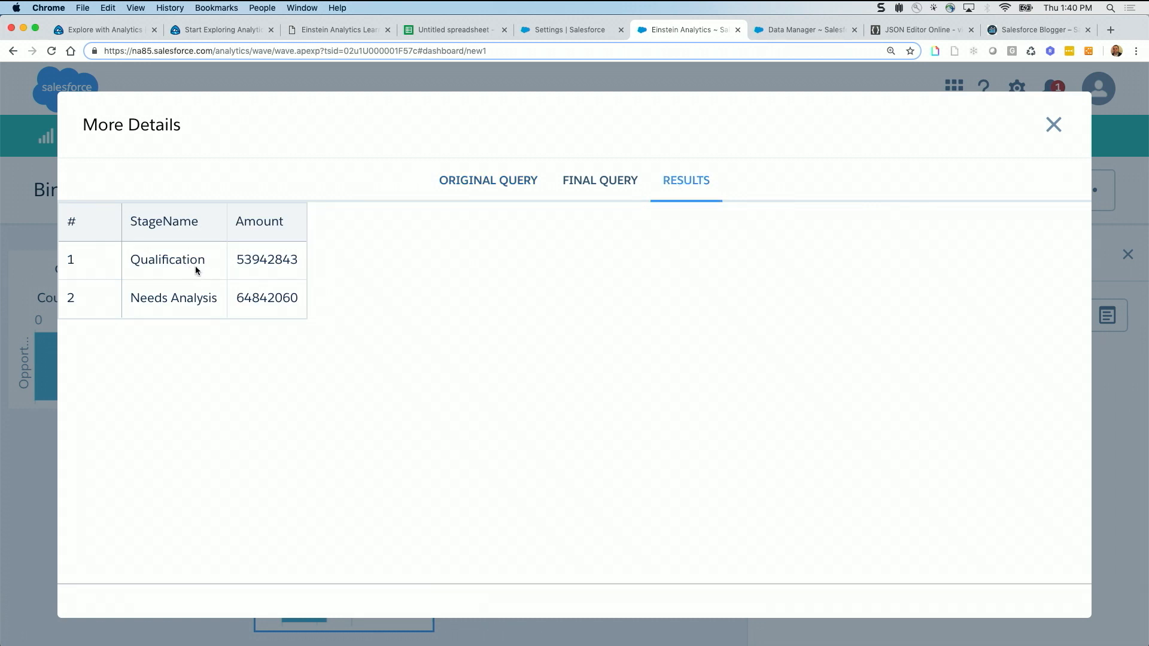
click(503, 188)
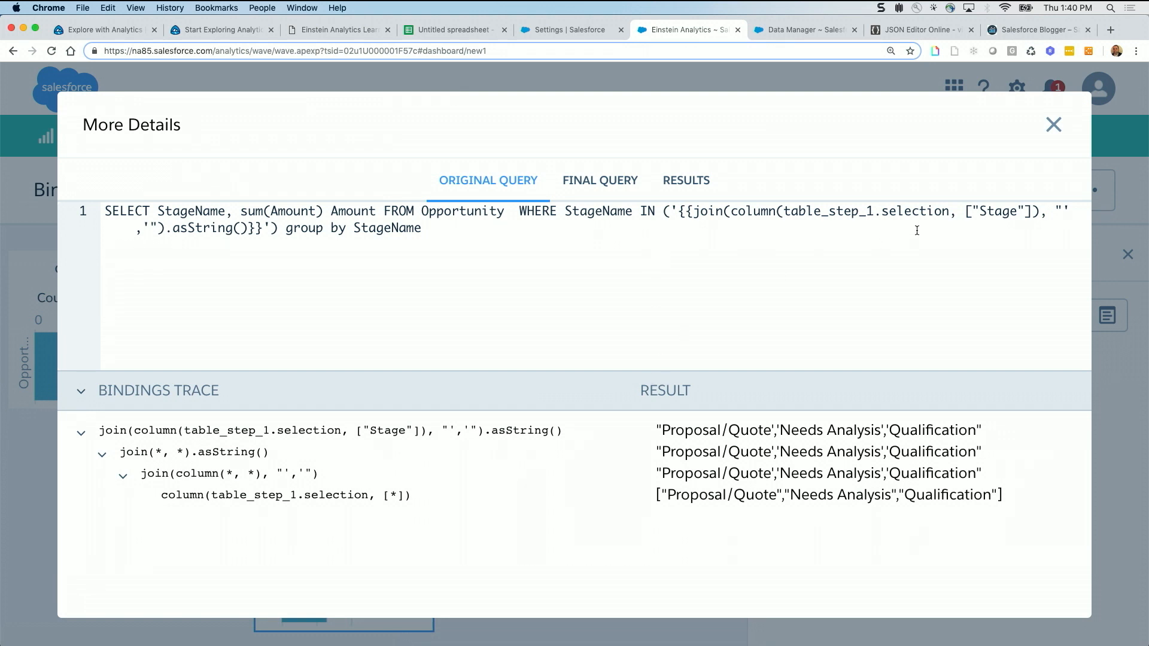
click(686, 190)
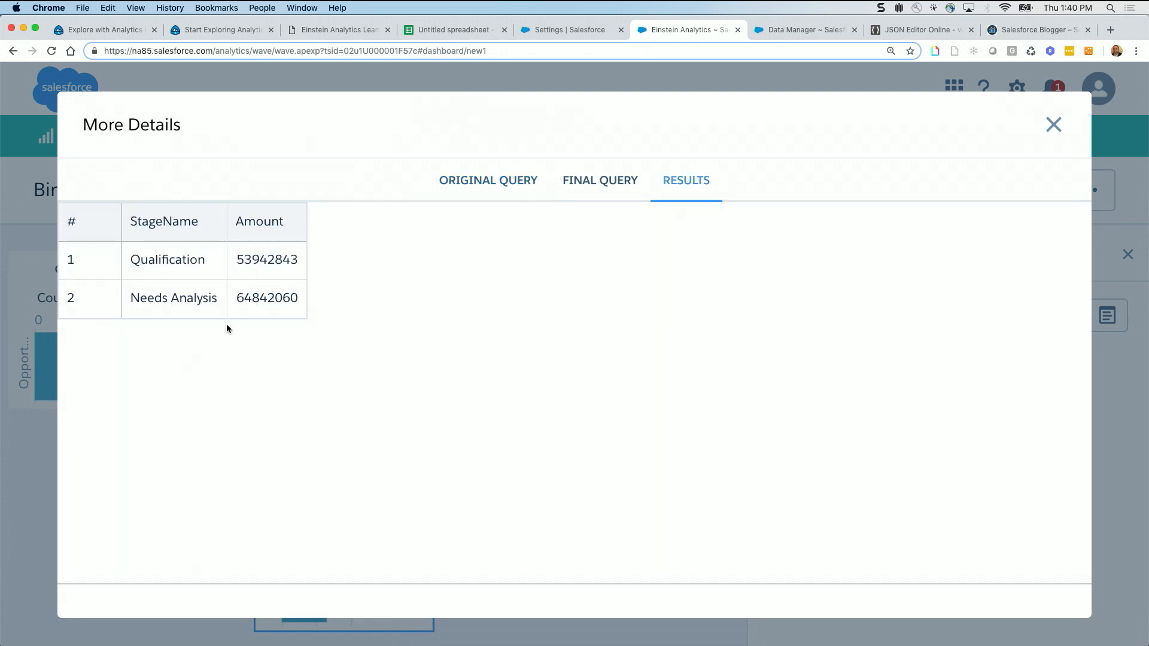
click(1054, 124)
Review the table selection and charts, reopen soqlMulti's original query, highlight from the join binding to the end, and close the details
scroll(481, 272, up, 10)
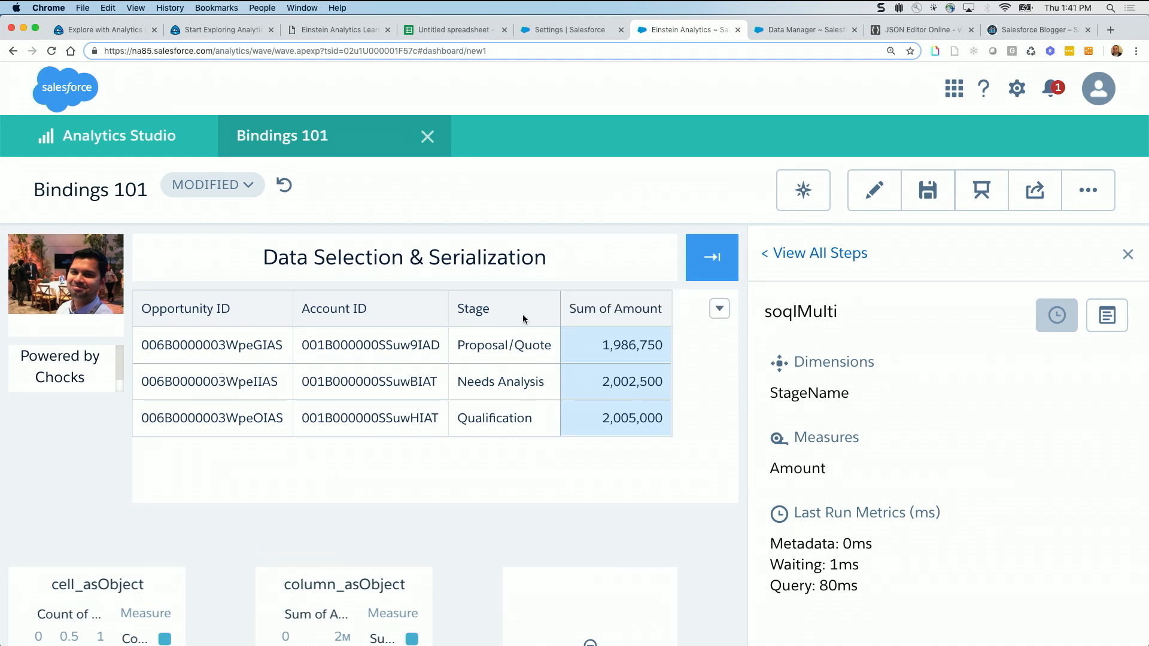
scroll(488, 492, down, 5)
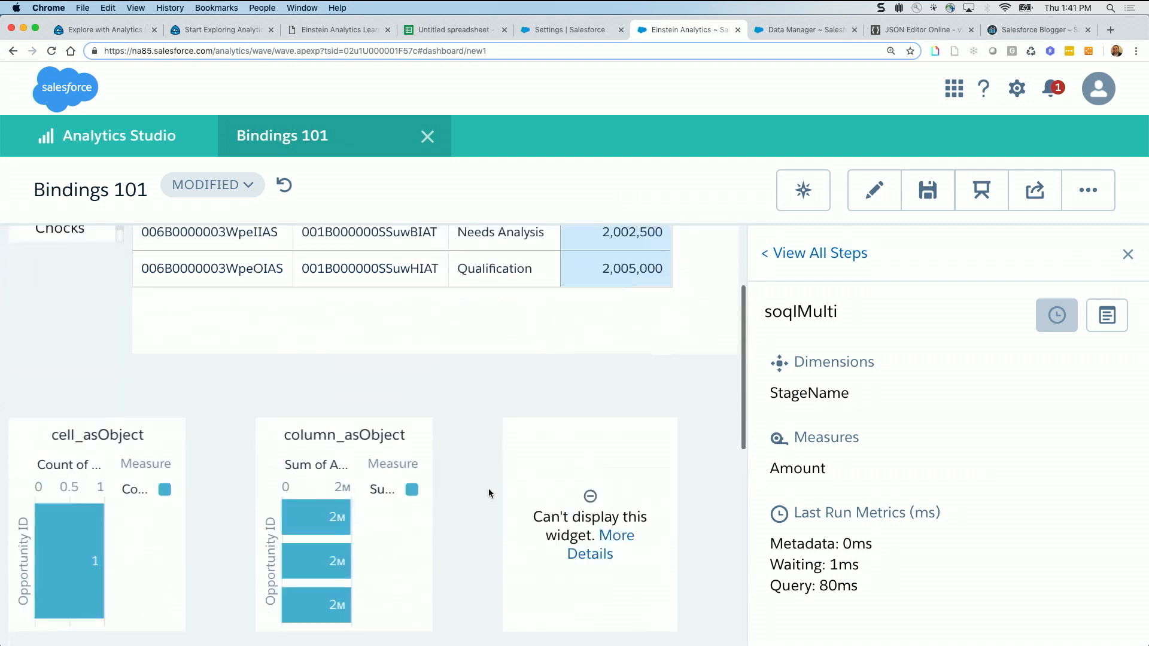
scroll(488, 489, down, 15)
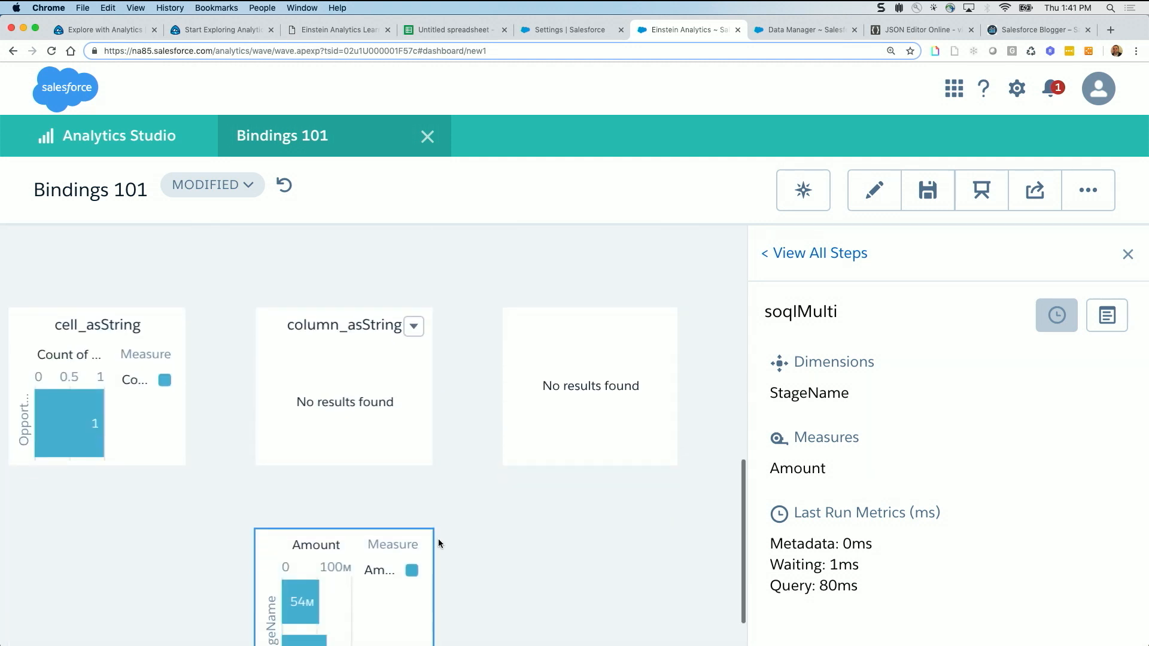
scroll(439, 544, down, 2)
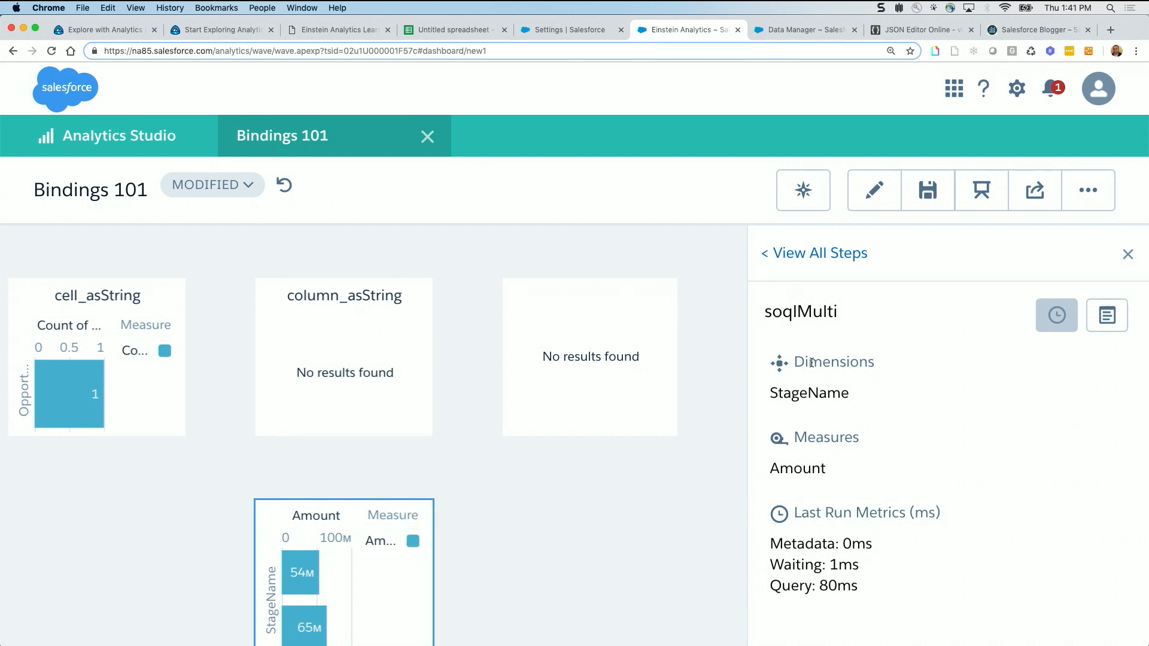
click(1108, 316)
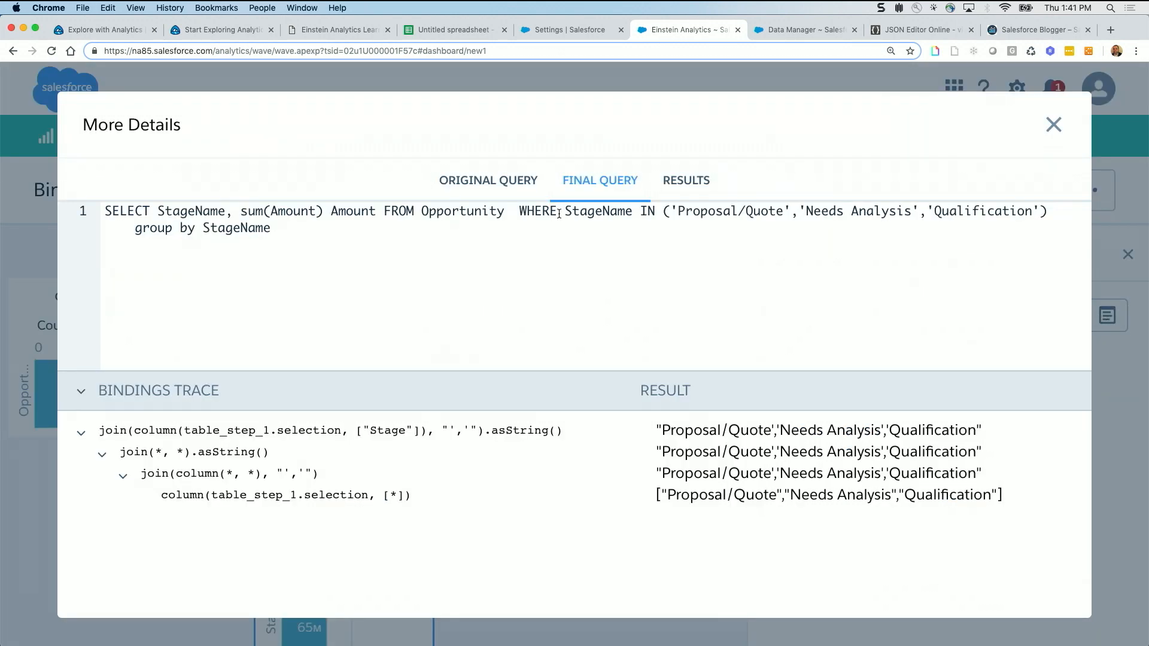
click(501, 180)
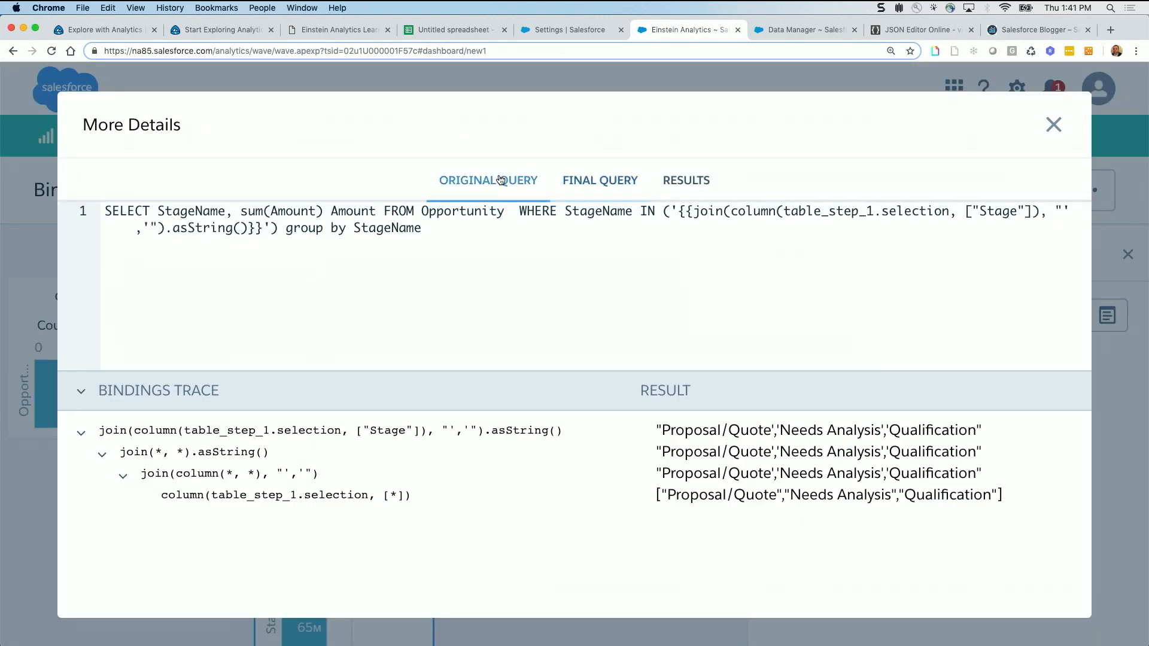
drag(680, 213, 894, 220)
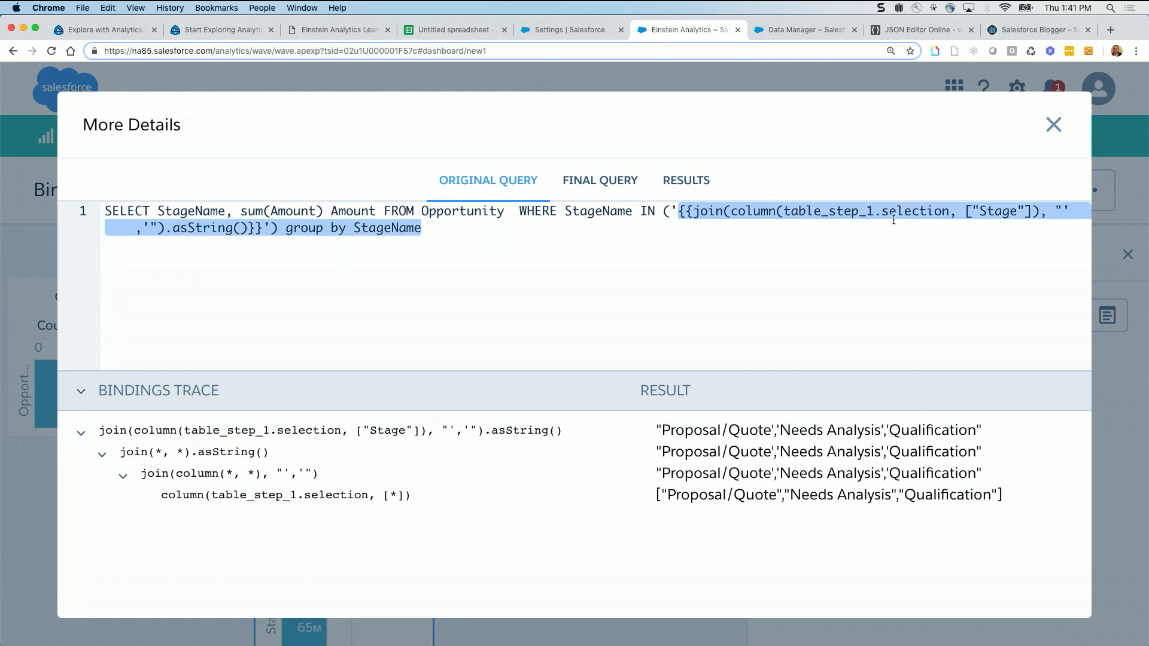
click(739, 241)
mouse_move(692, 486)
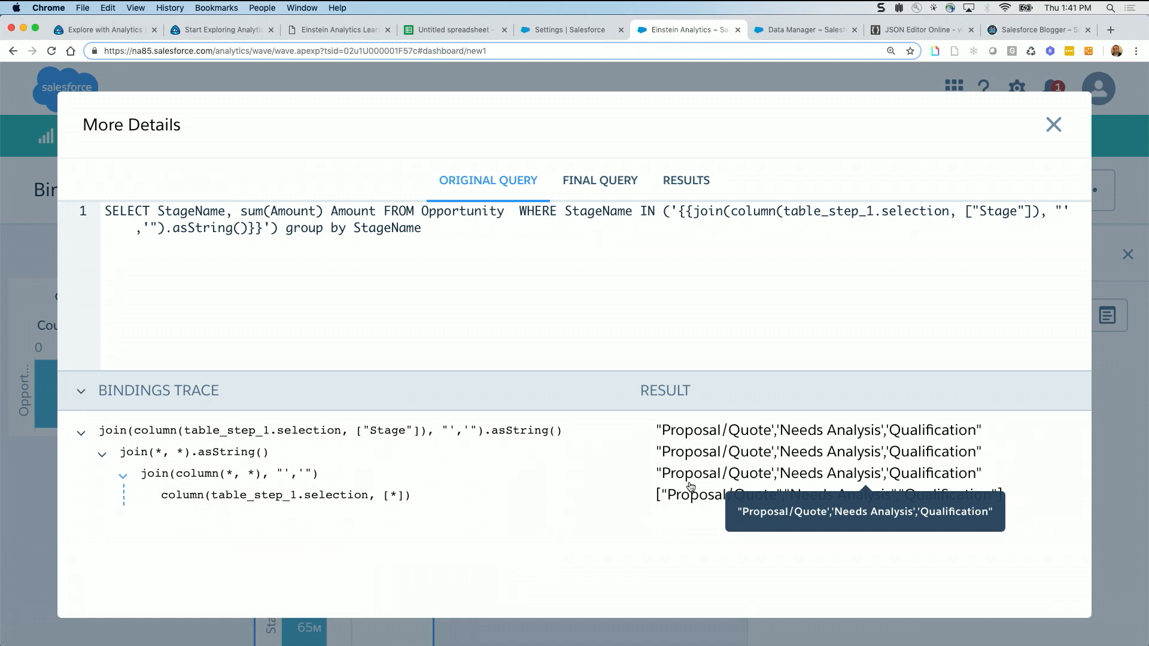
click(1052, 130)
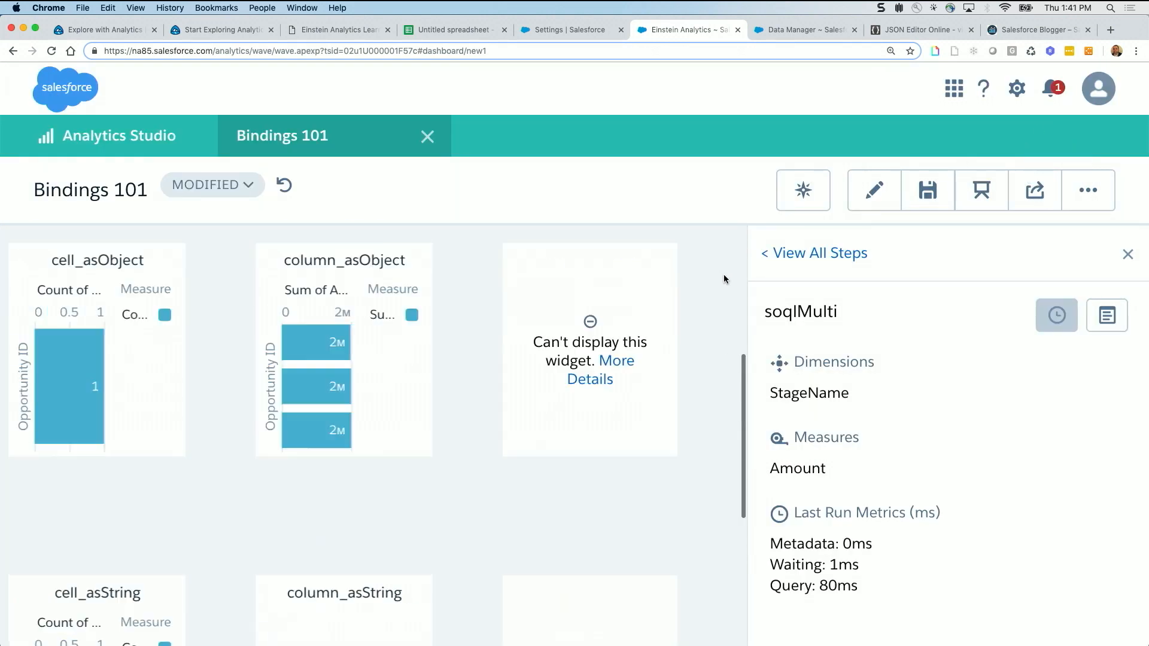
Close the soqlMulti step details and go to the dashboard's Data Manipulation page to look over its charts
click(1129, 254)
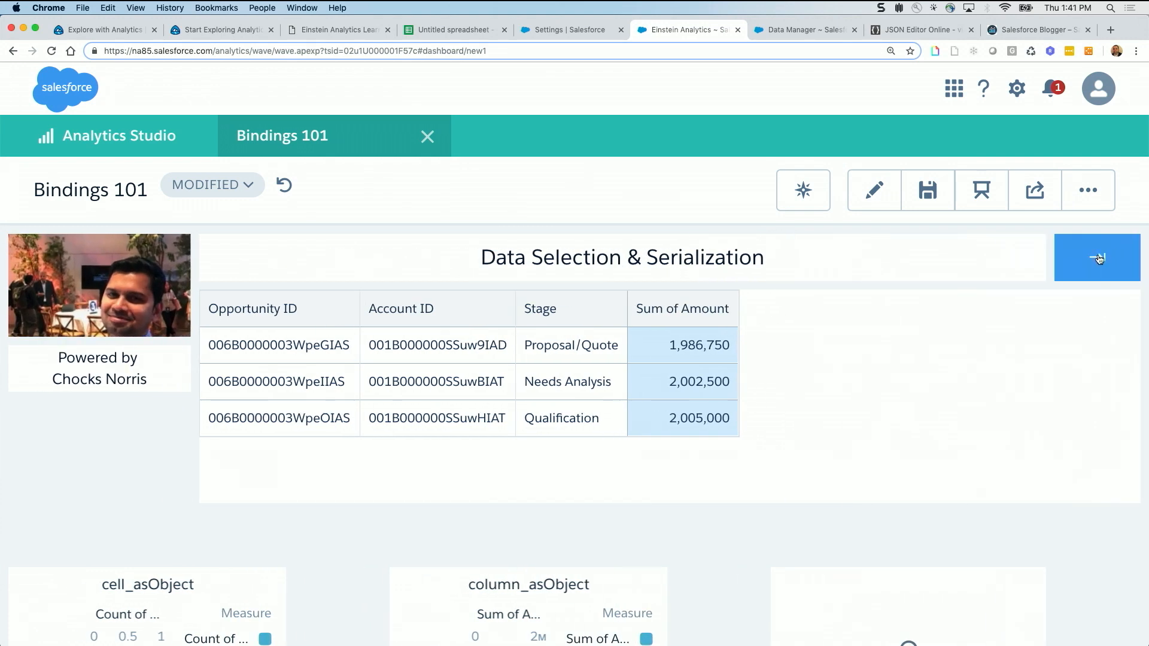
click(1099, 258)
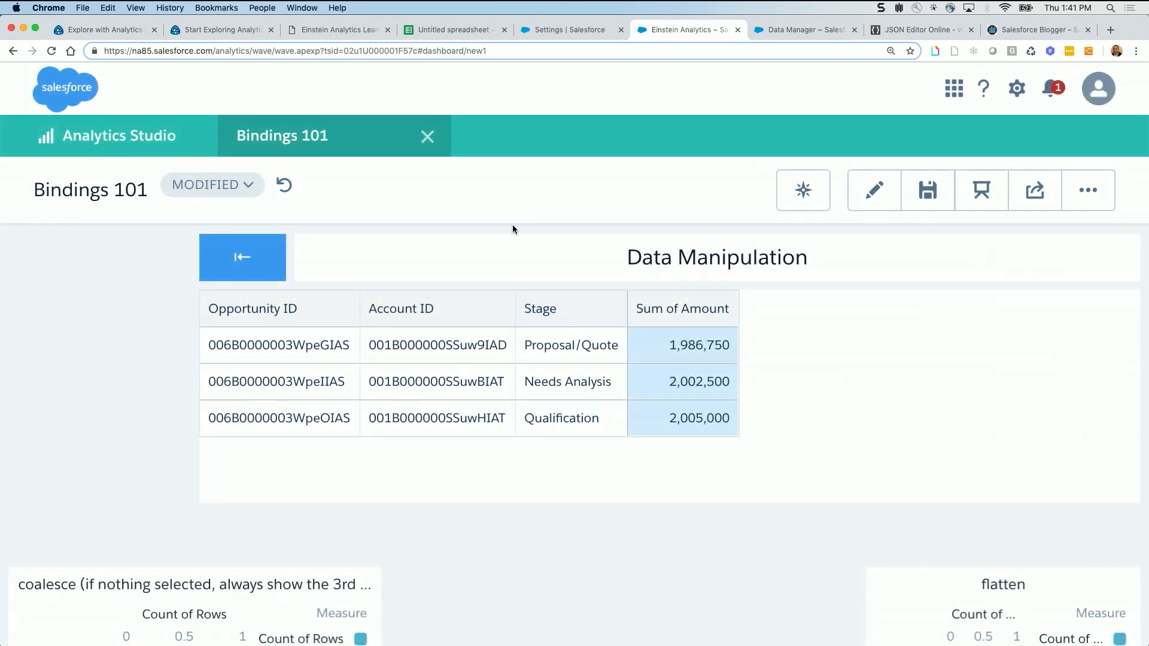
scroll(551, 466, down, 5)
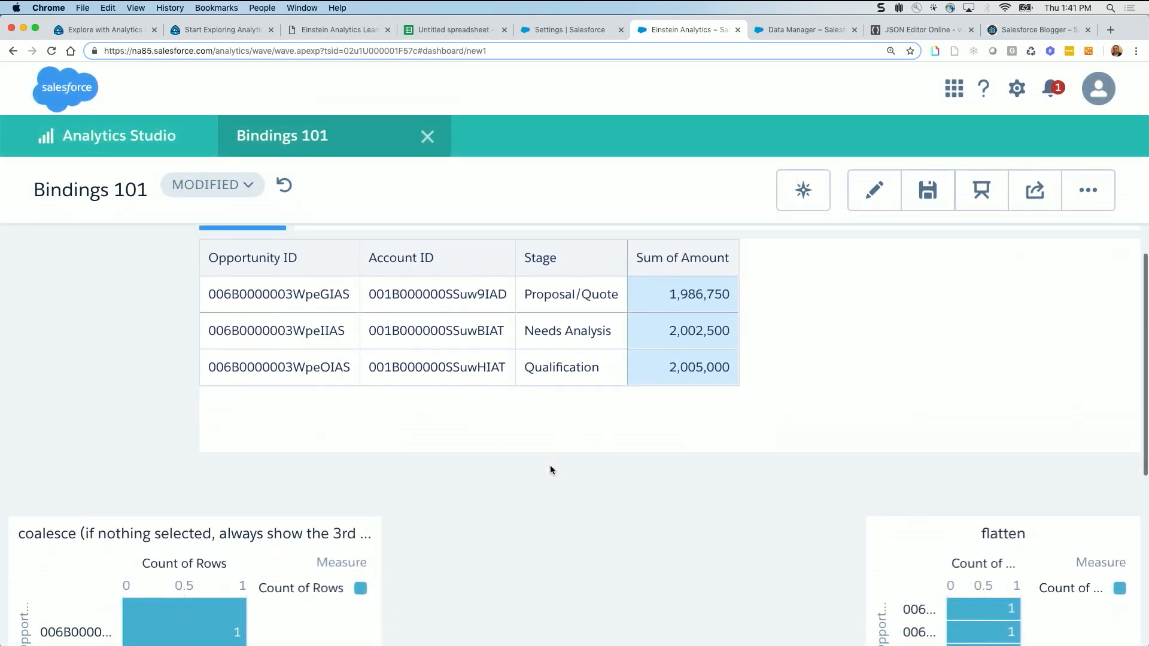
scroll(551, 466, down, 5)
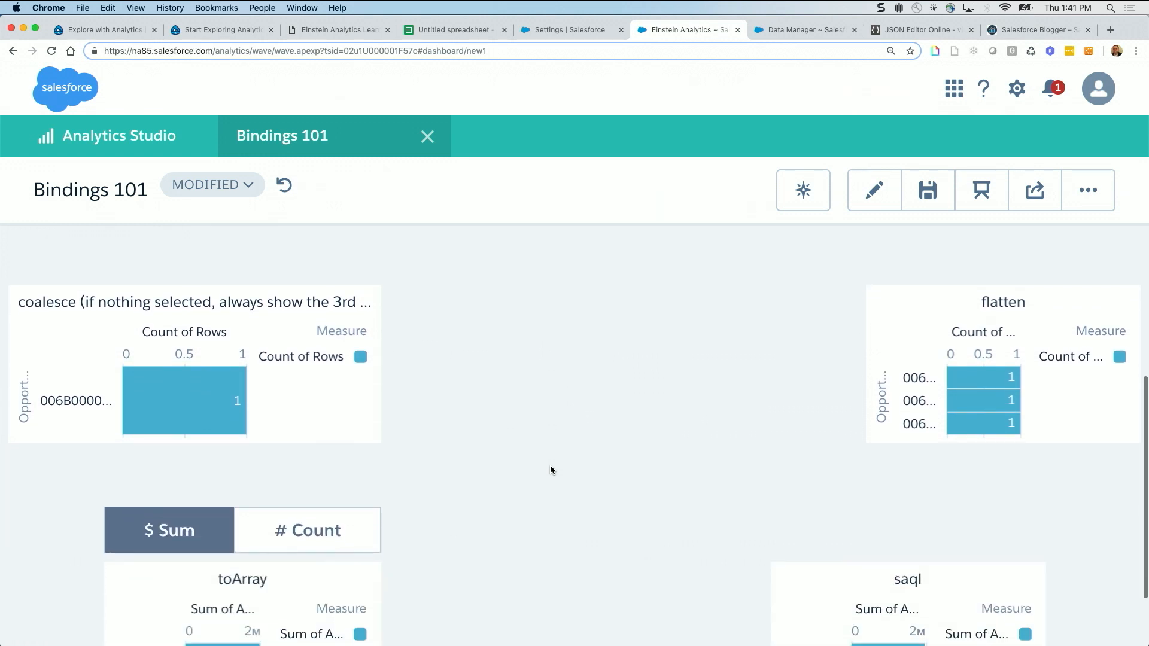
Open the query details of the coalesce chart and bring up its original query
scroll(551, 470, up, 1)
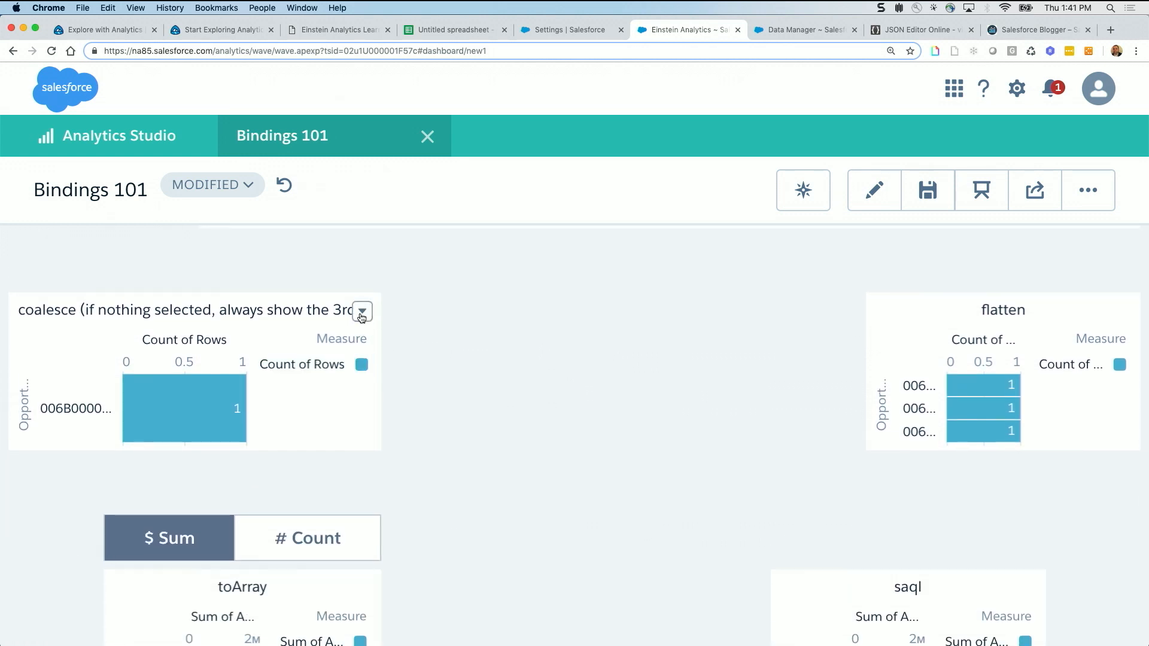
click(362, 312)
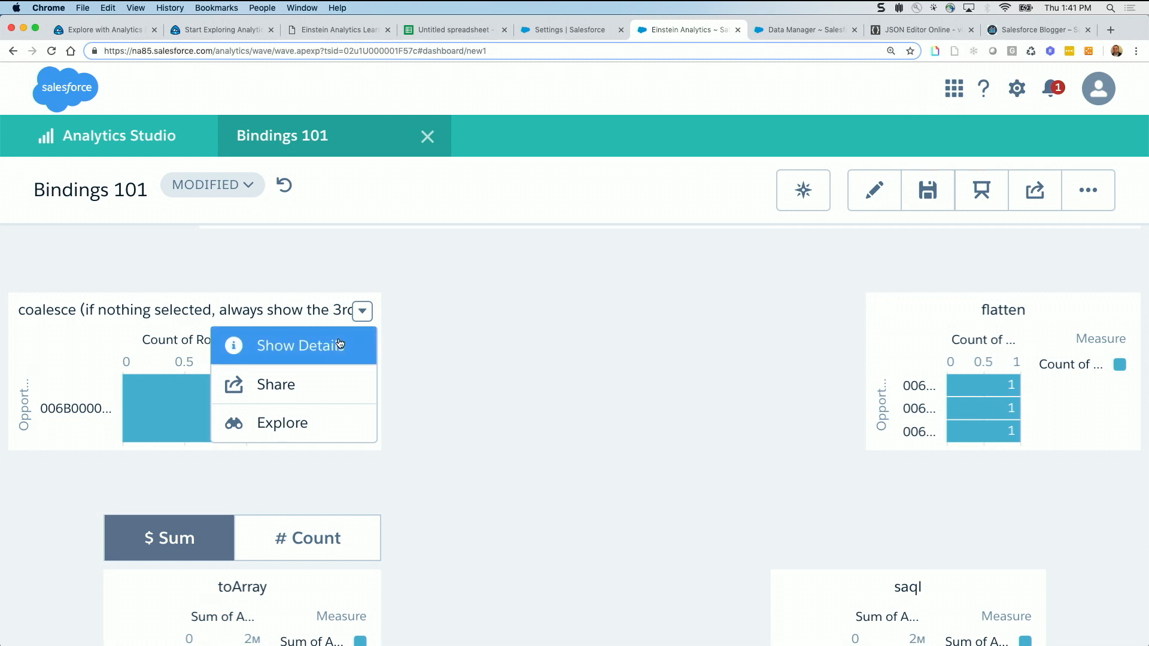
click(339, 346)
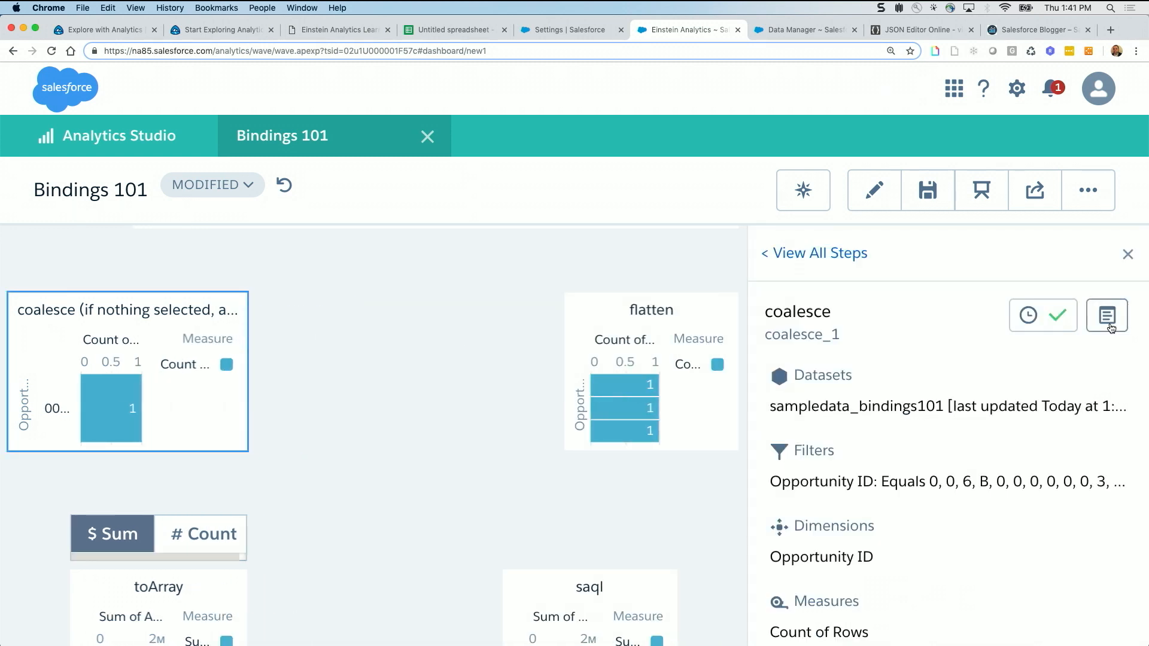
click(1108, 319)
click(465, 185)
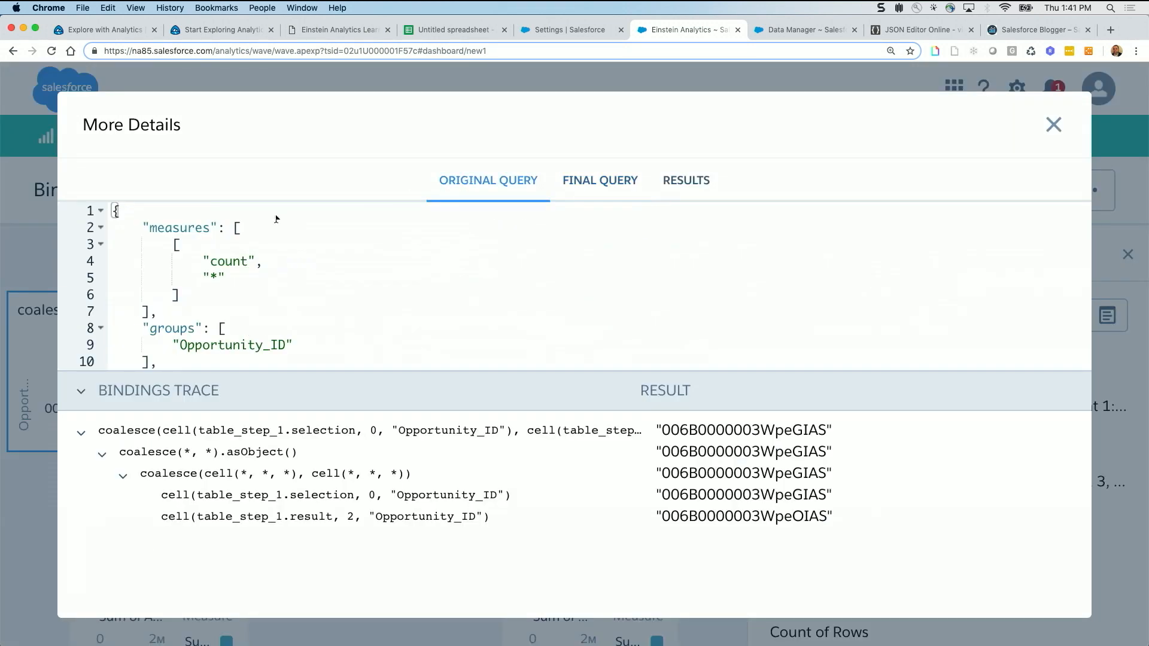
Highlight the coalesce filter's selection cell argument for row 0 and its fallback result cell argument for row 2
scroll(255, 264, down, 3)
scroll(231, 261, up, 1)
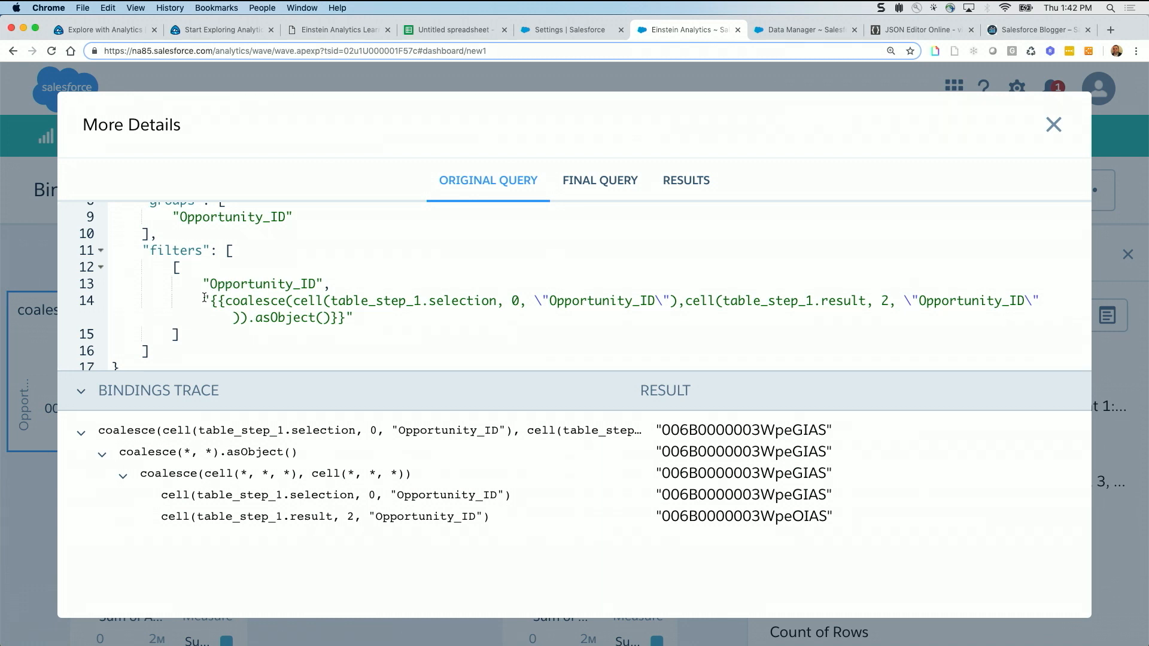
drag(293, 301, 681, 301)
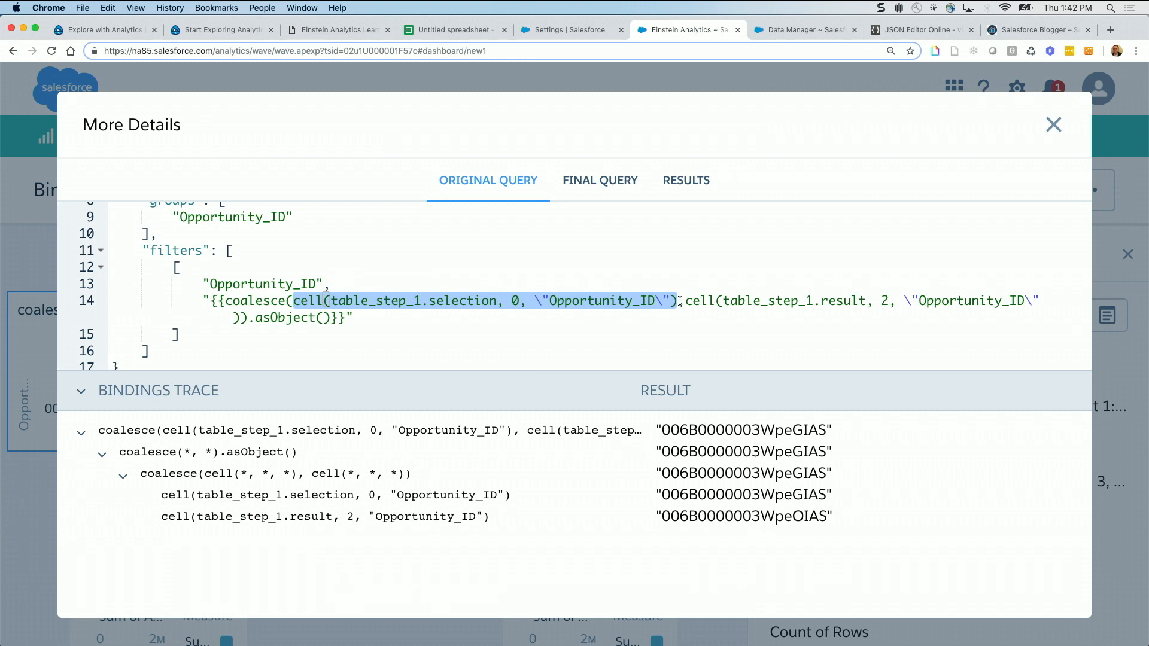
drag(685, 302, 889, 301)
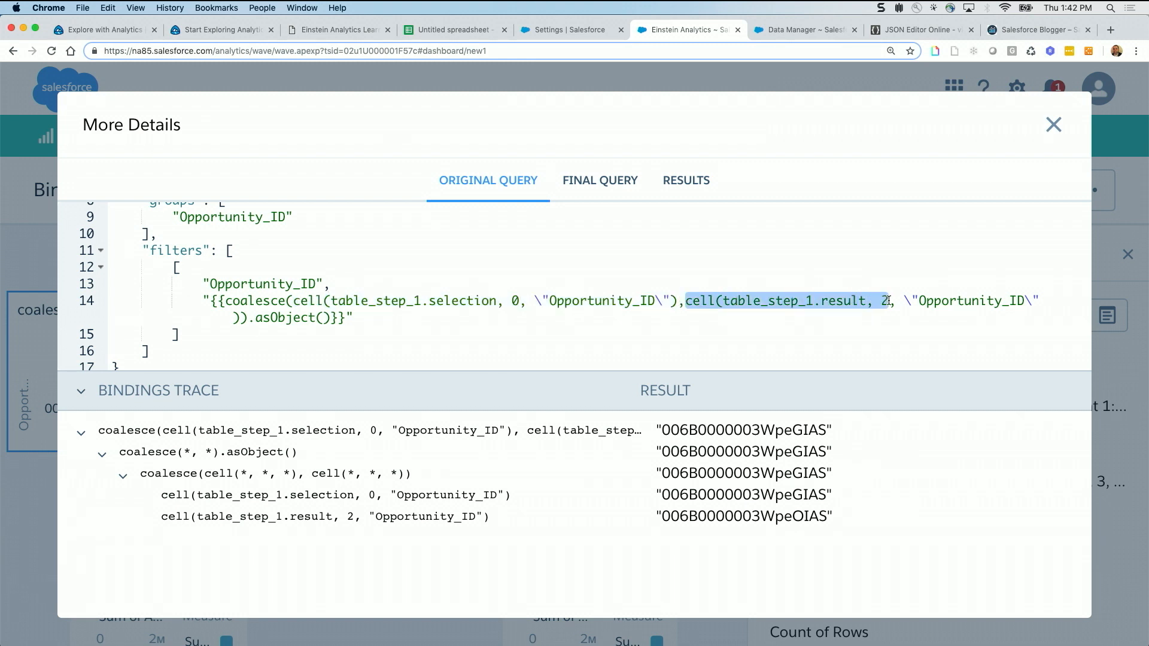
Extend the highlight over the whole fallback result cell argument in the coalesce filter and close the query details
drag(888, 301, 1038, 299)
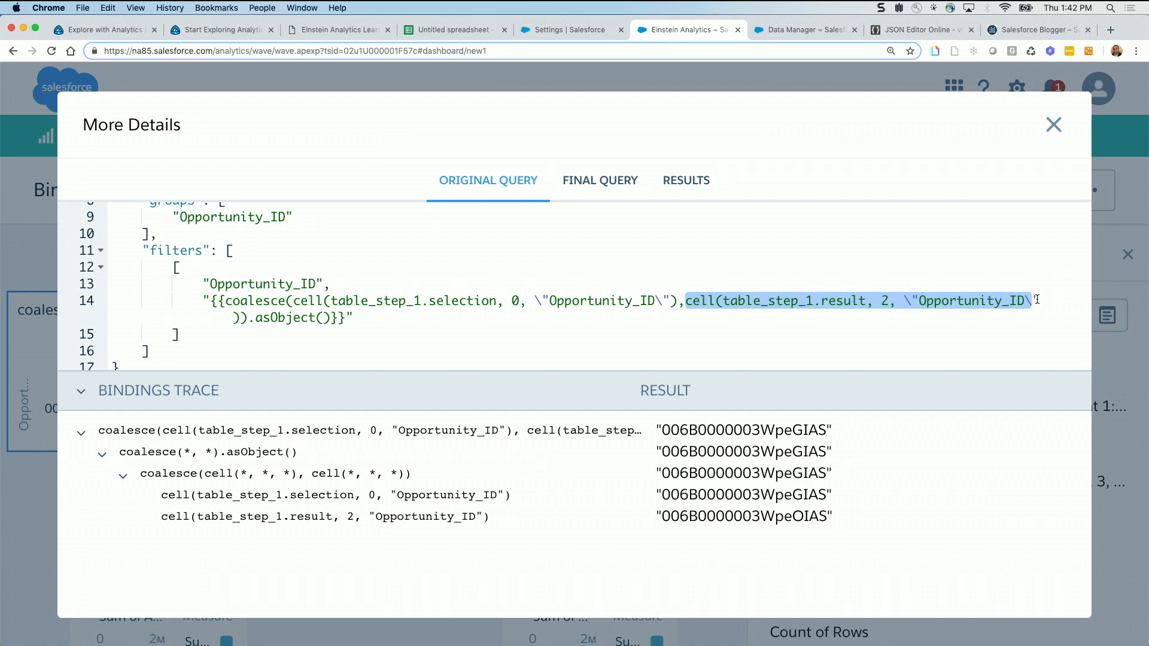
click(1055, 125)
Clear the row selection in the Data Manipulation table and reopen the coalesce step's query details
scroll(458, 414, up, 5)
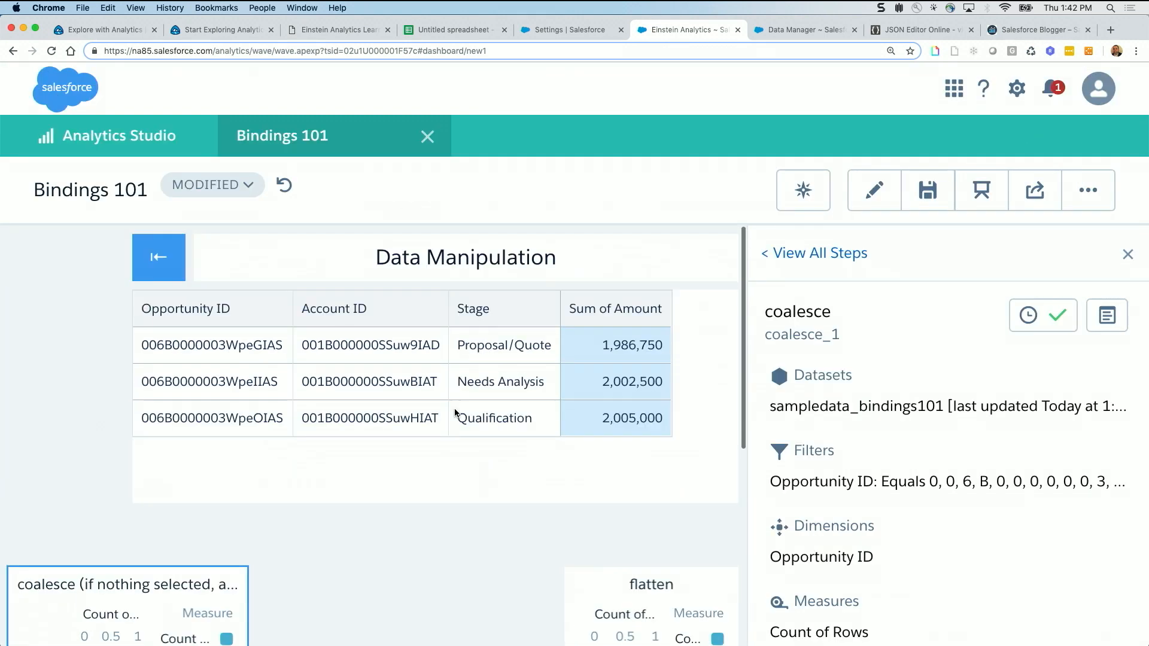
click(601, 346)
click(595, 386)
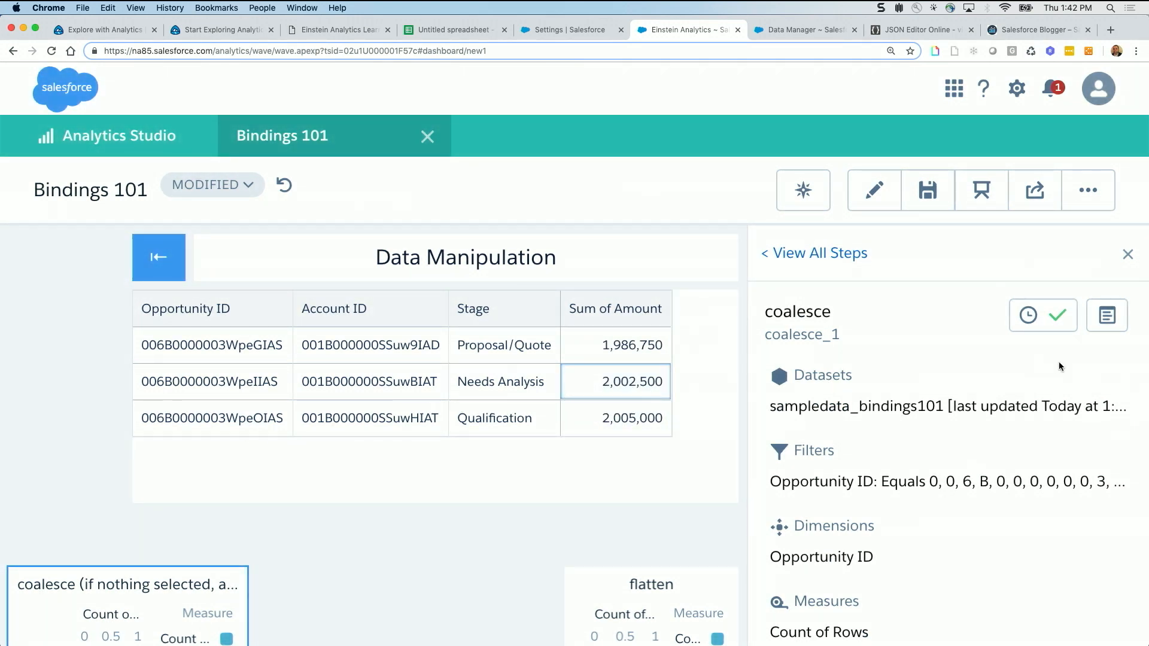
click(1107, 319)
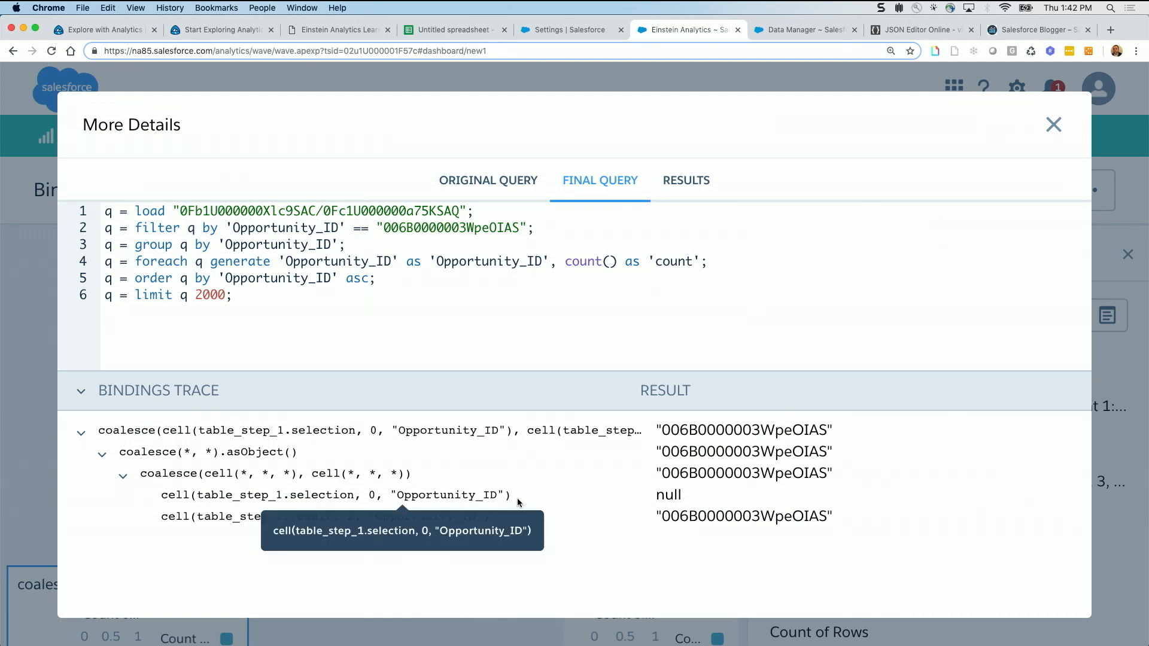
Compare coalesce's original query with its bindings trace, highlight the result of the row 2 fallback cell, and close the details
drag(512, 496, 161, 495)
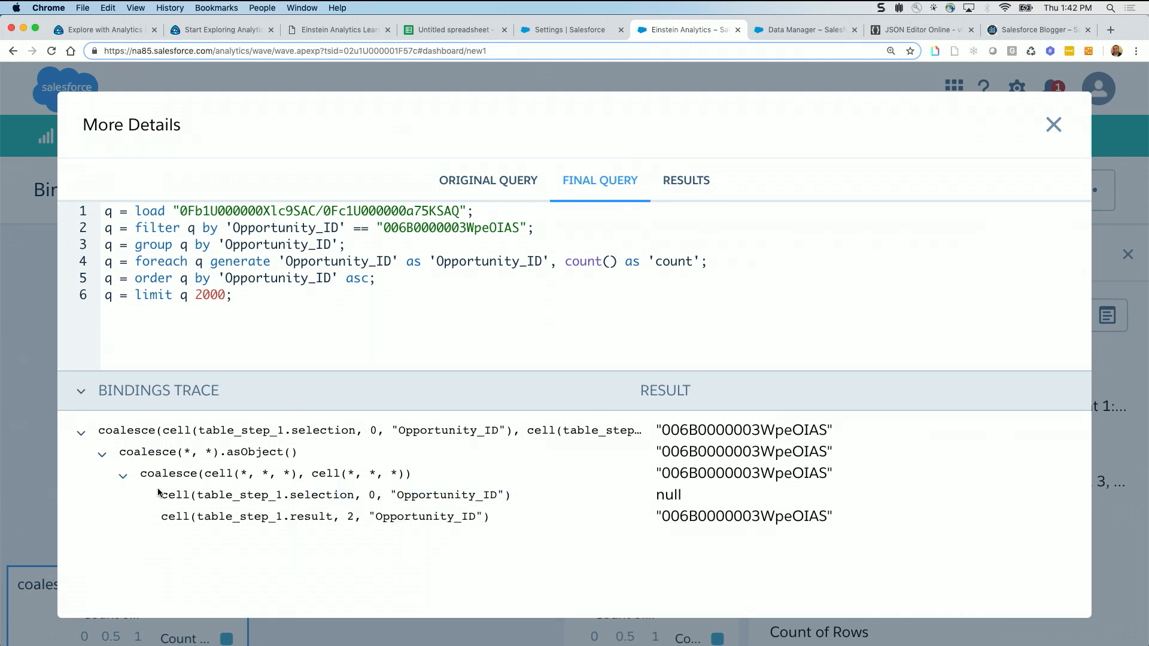
click(494, 181)
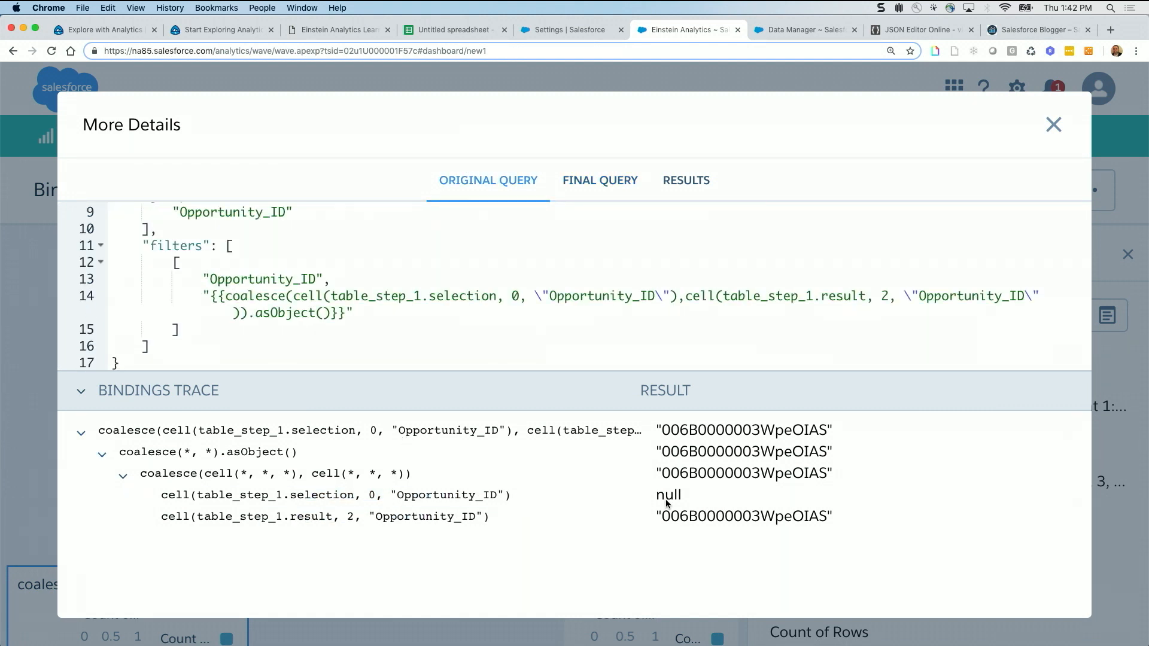
drag(653, 519, 839, 513)
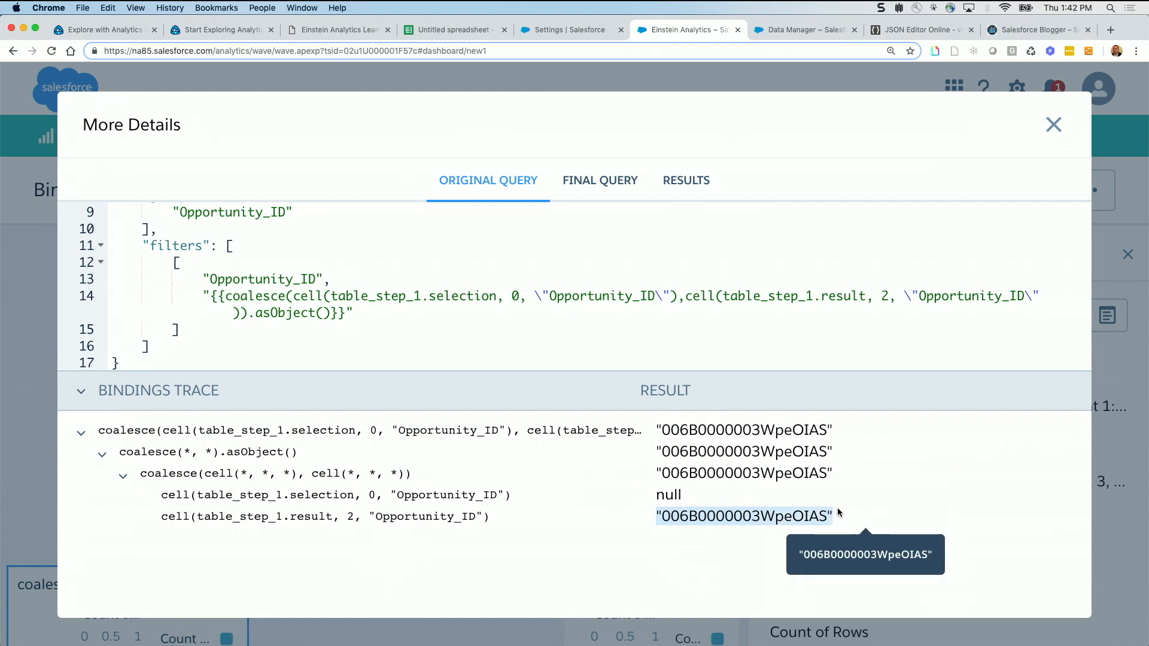
click(322, 520)
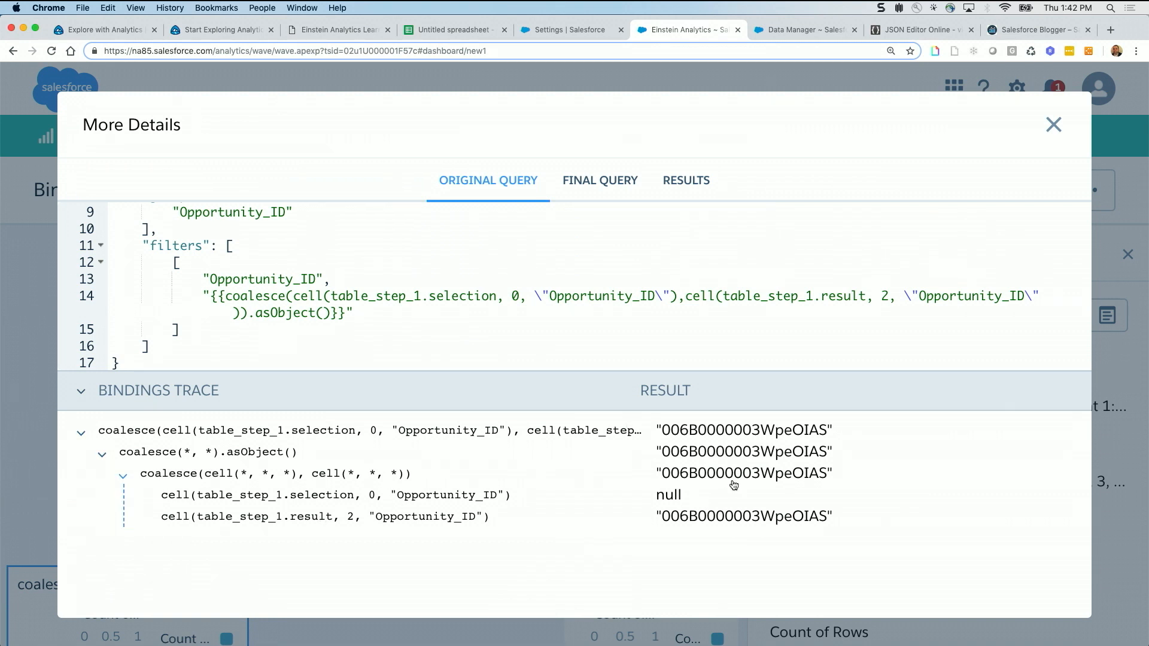
click(1055, 124)
Open the flatten chart's query details, examine the flatten filter in its original query, and close the details
scroll(245, 506, down, 3)
mouse_move(103, 559)
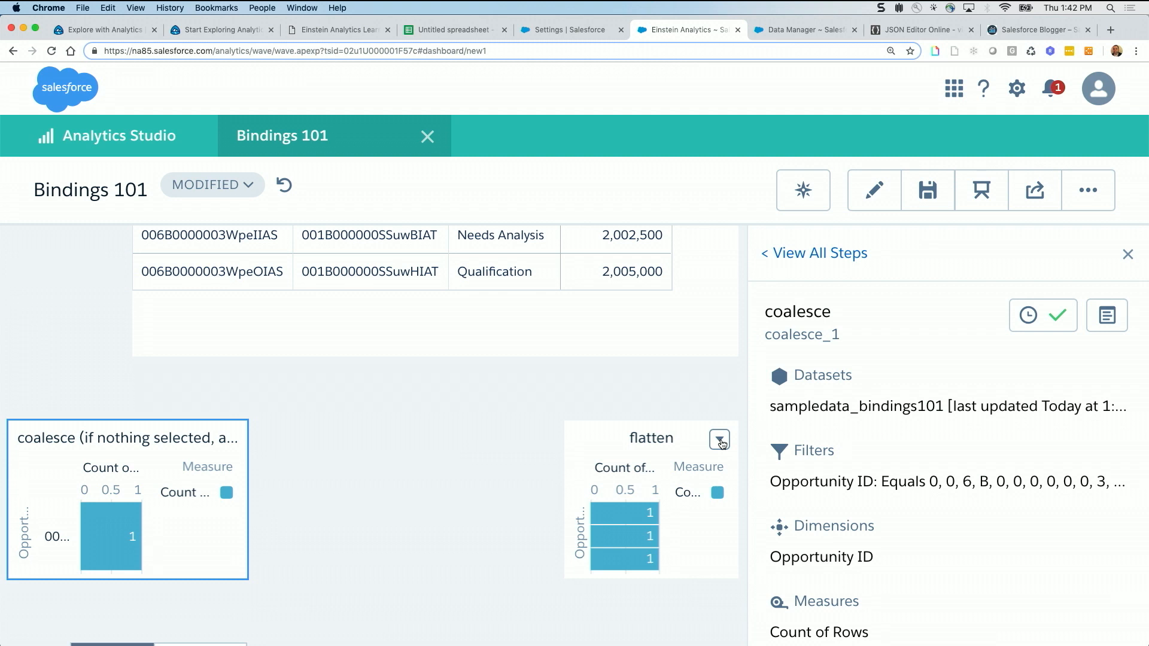
click(720, 441)
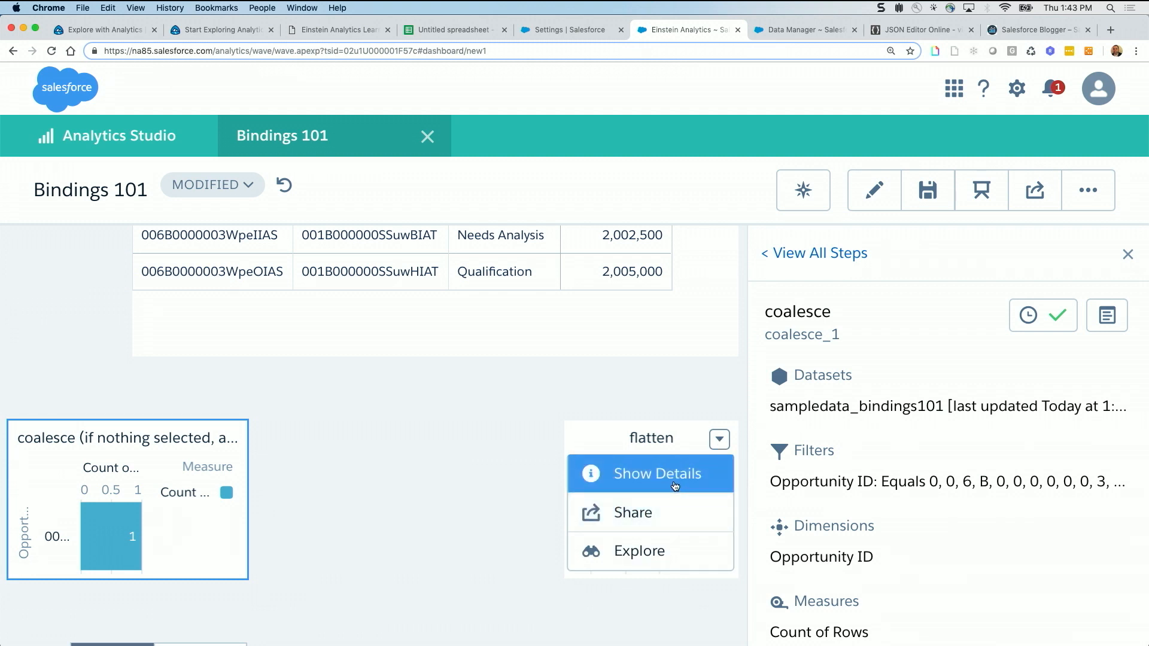
click(676, 490)
click(1116, 321)
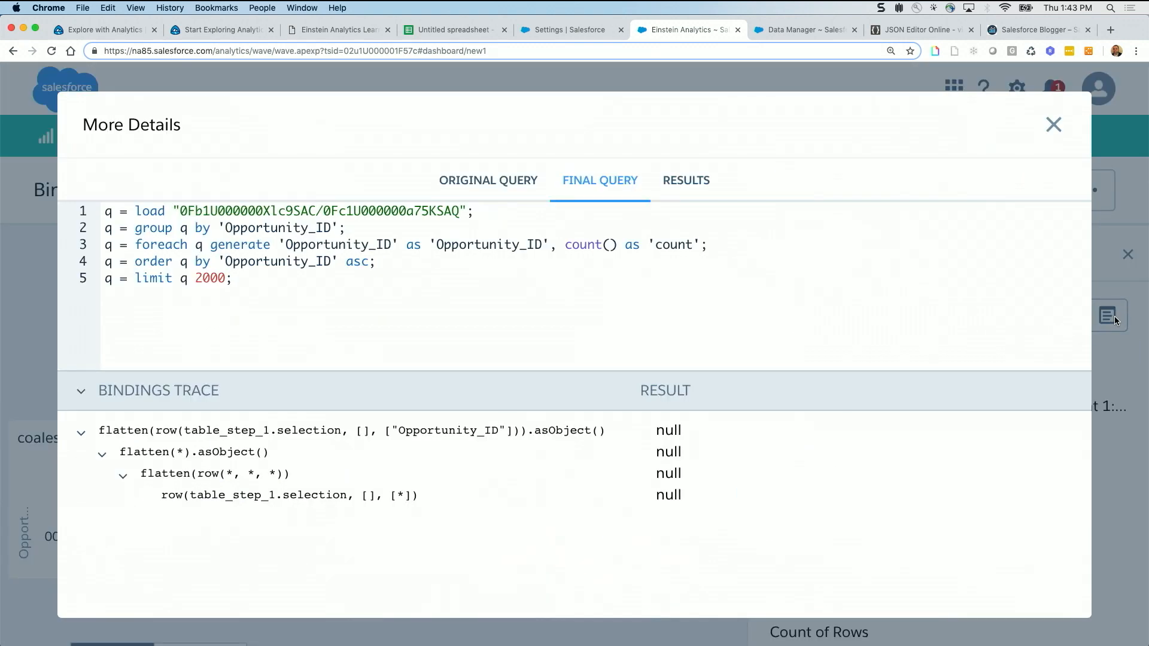
click(488, 181)
scroll(455, 260, down, 3)
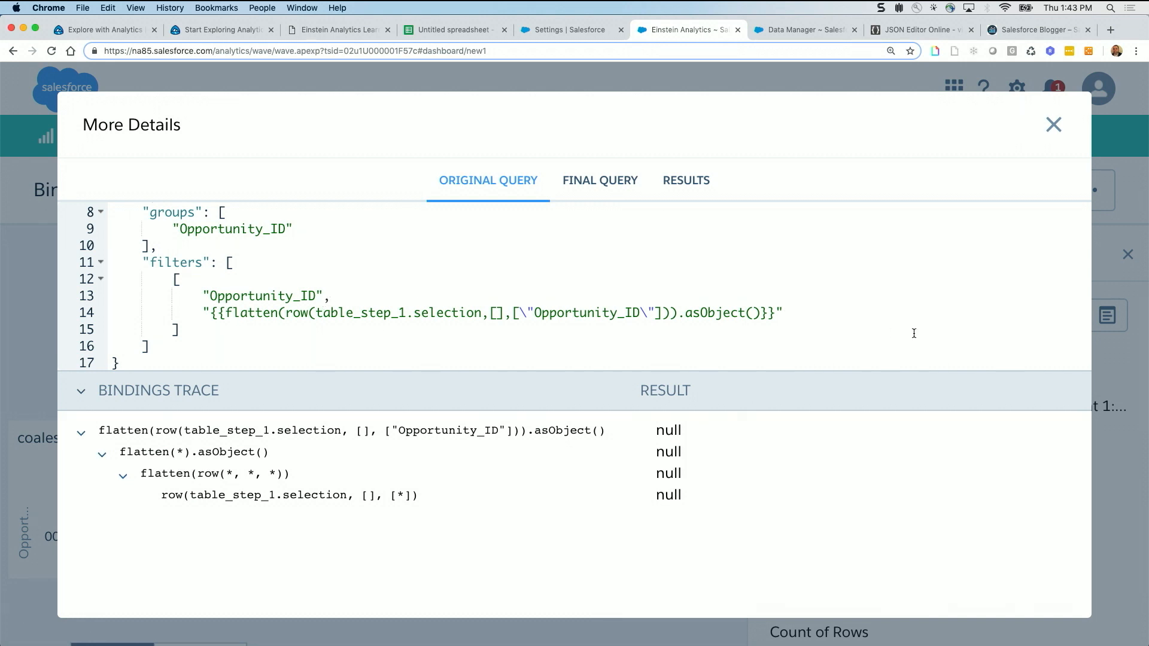
click(1054, 125)
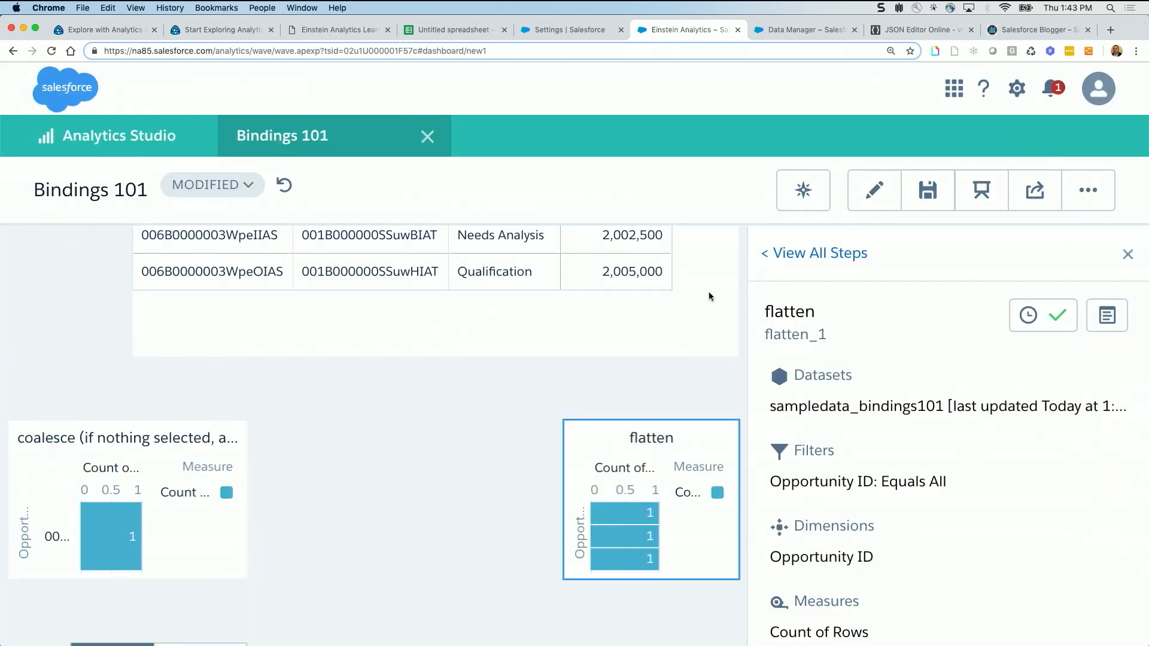
Select the Needs Analysis and Qualification amounts in the table and review flatten's original query and bindings trace for that selection
click(630, 242)
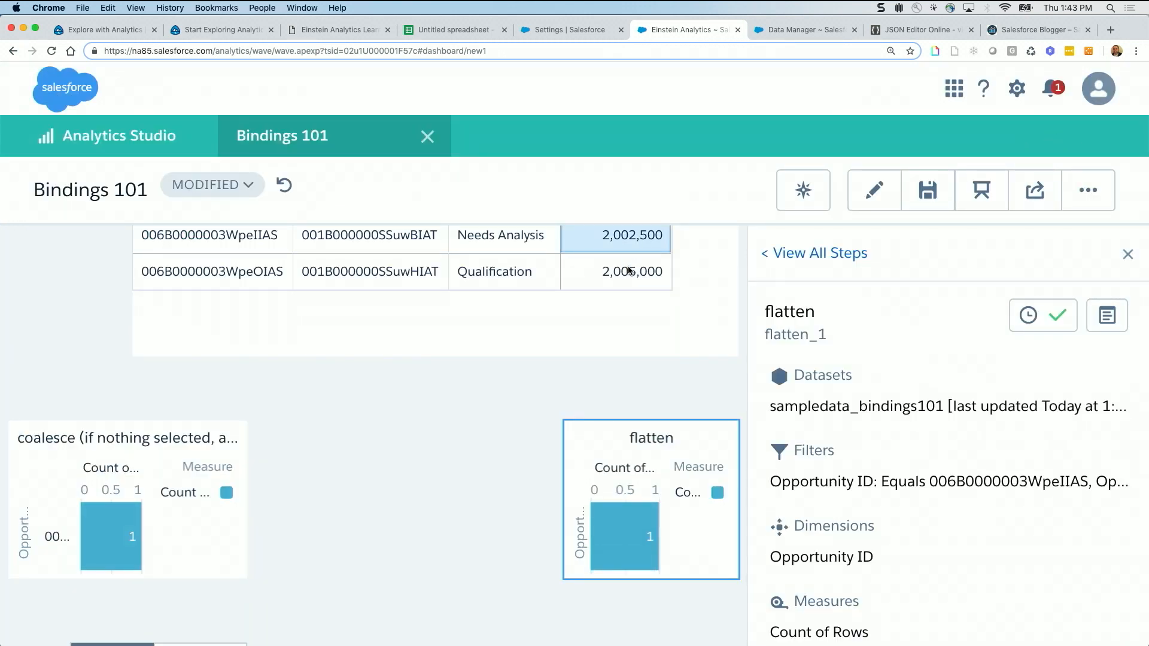
click(629, 273)
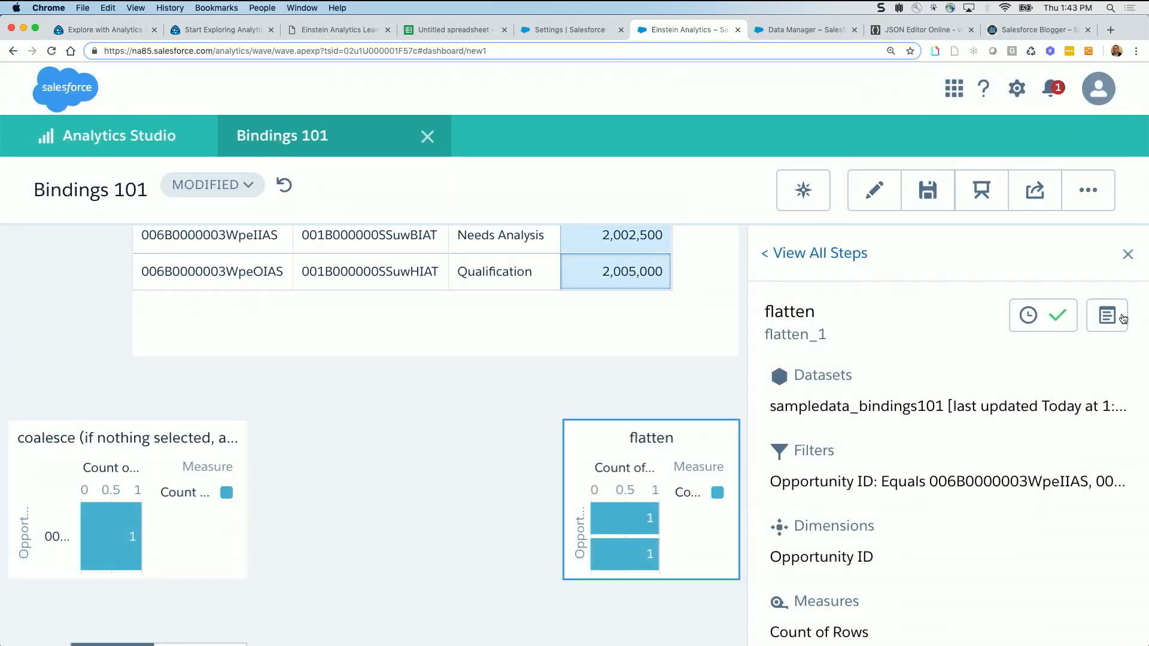
click(1107, 315)
click(499, 181)
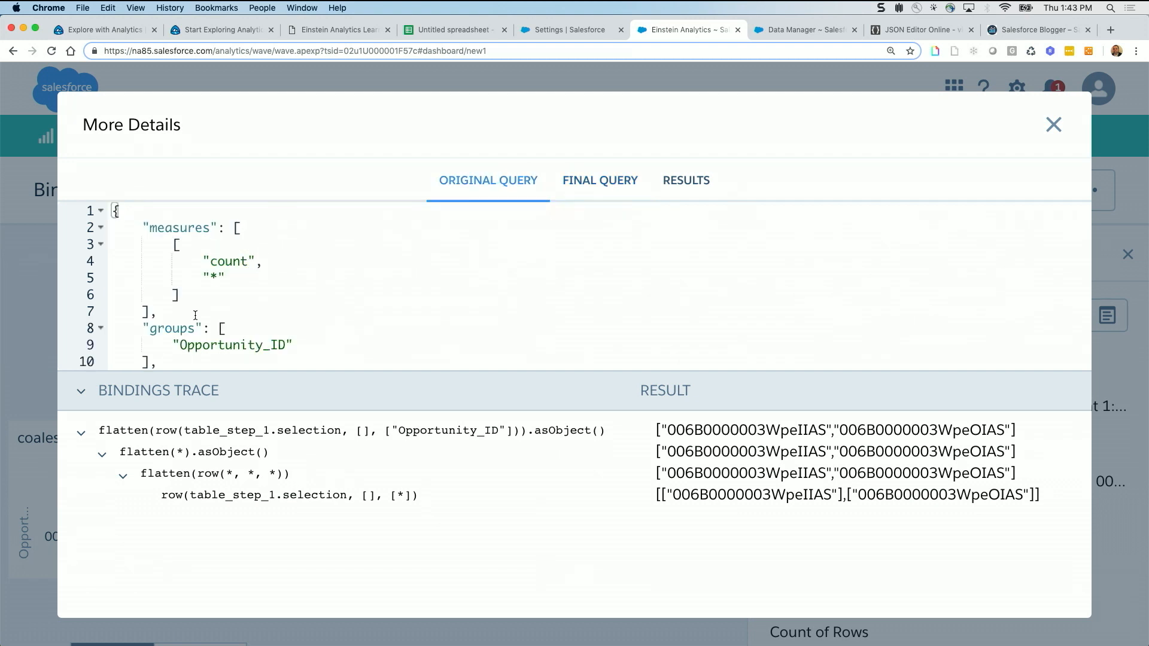
scroll(260, 308, down, 3)
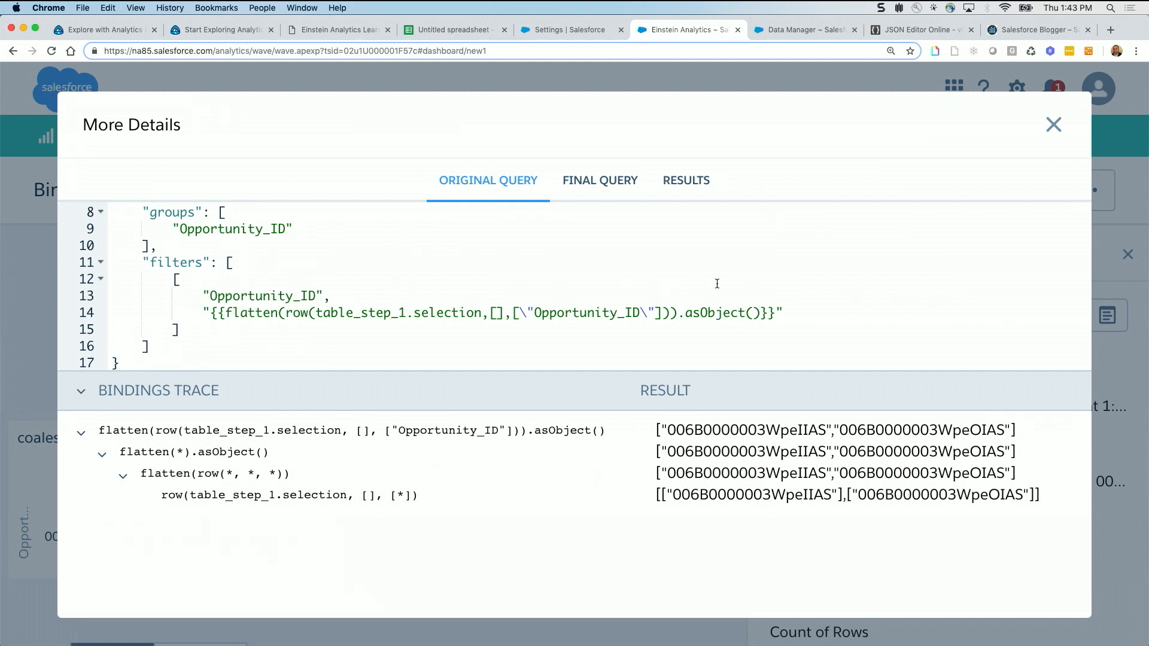
click(1055, 126)
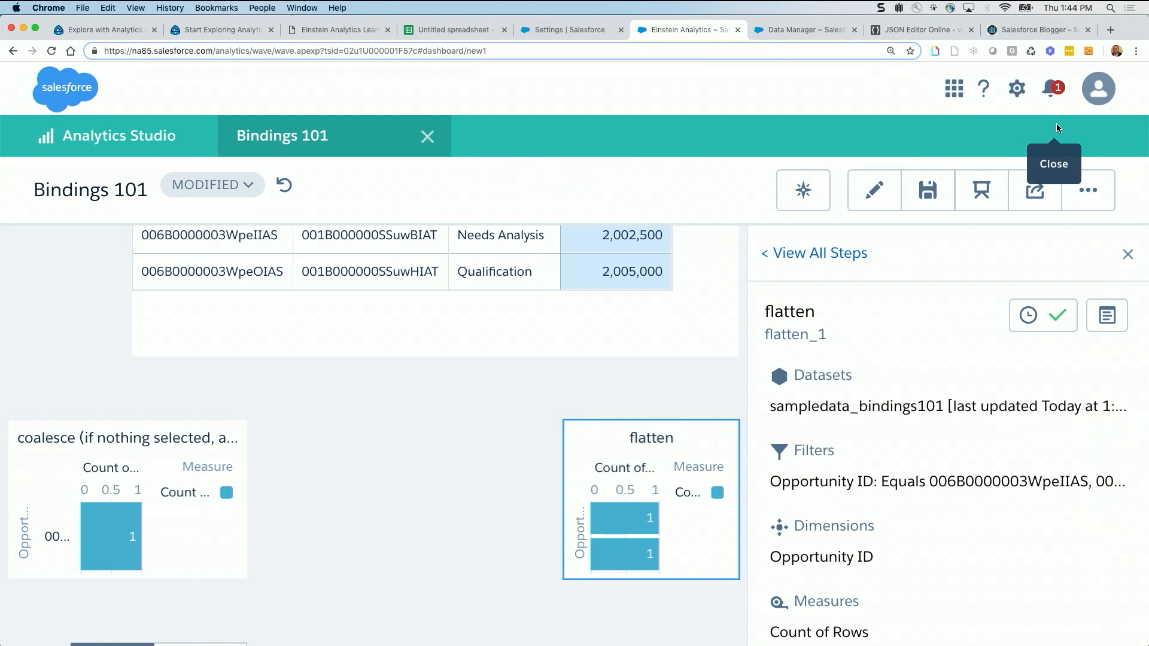
Open the saql chart's query details, review the column binding with asEquality in its original query, and close the details
scroll(478, 469, down, 5)
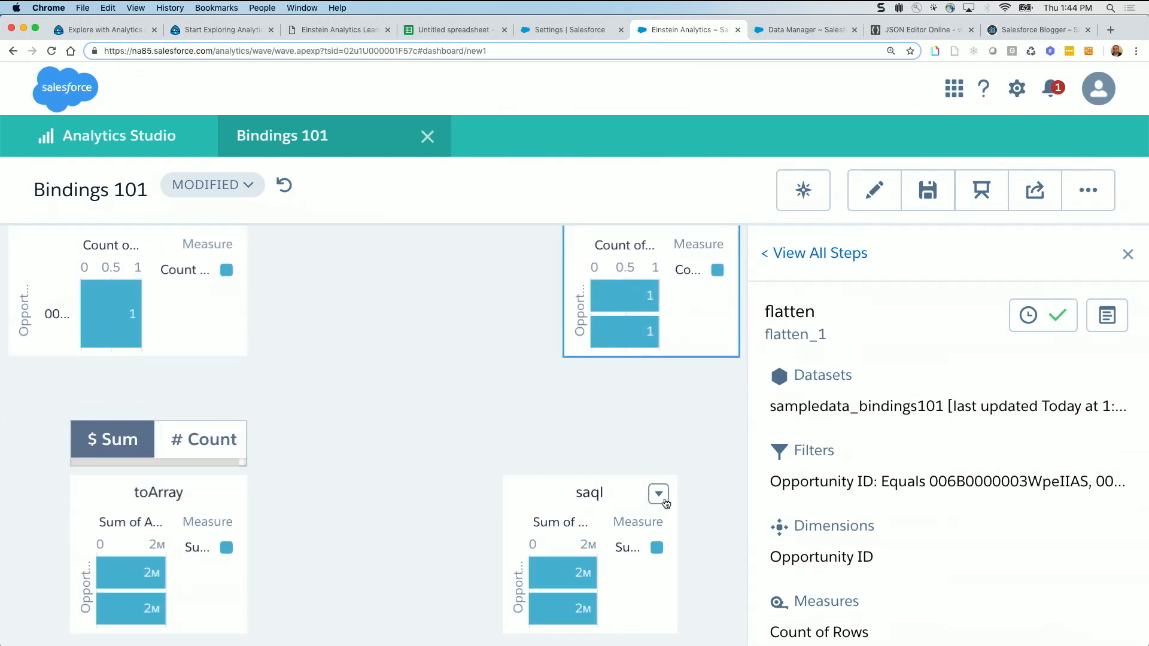
click(660, 497)
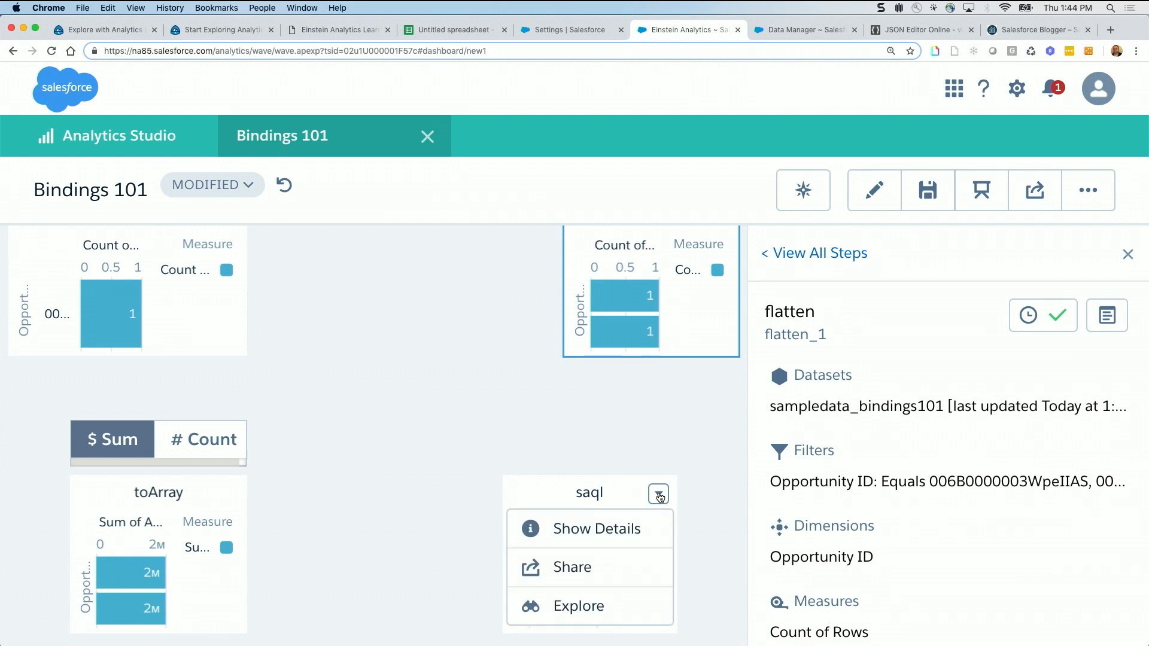
click(627, 532)
click(1107, 315)
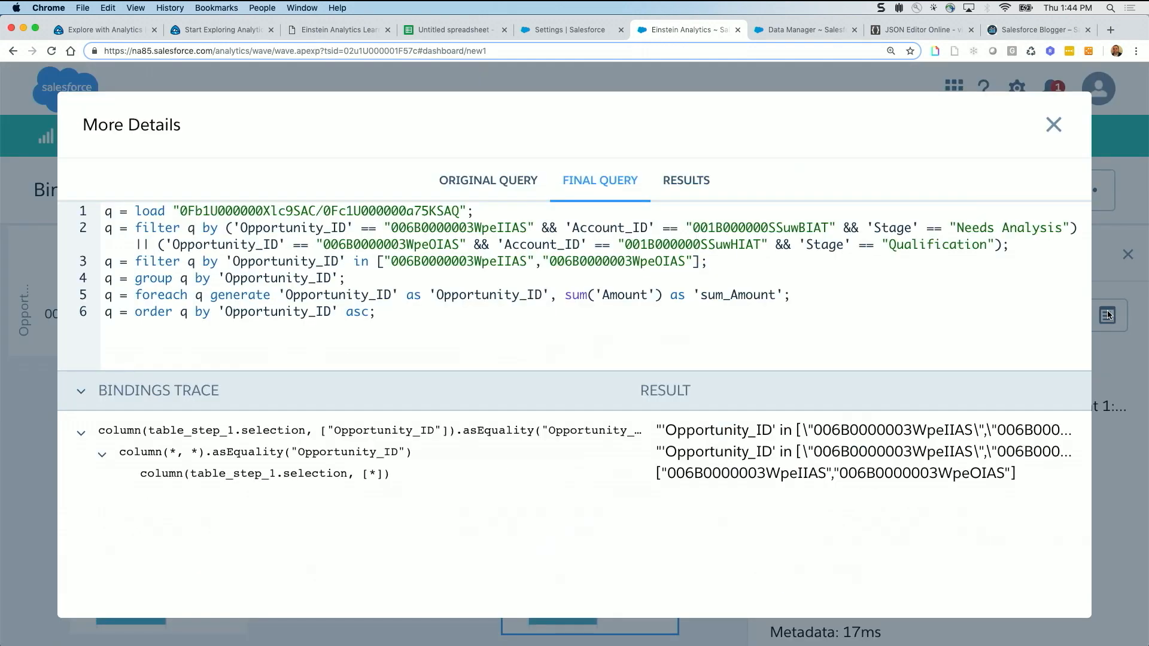
click(482, 179)
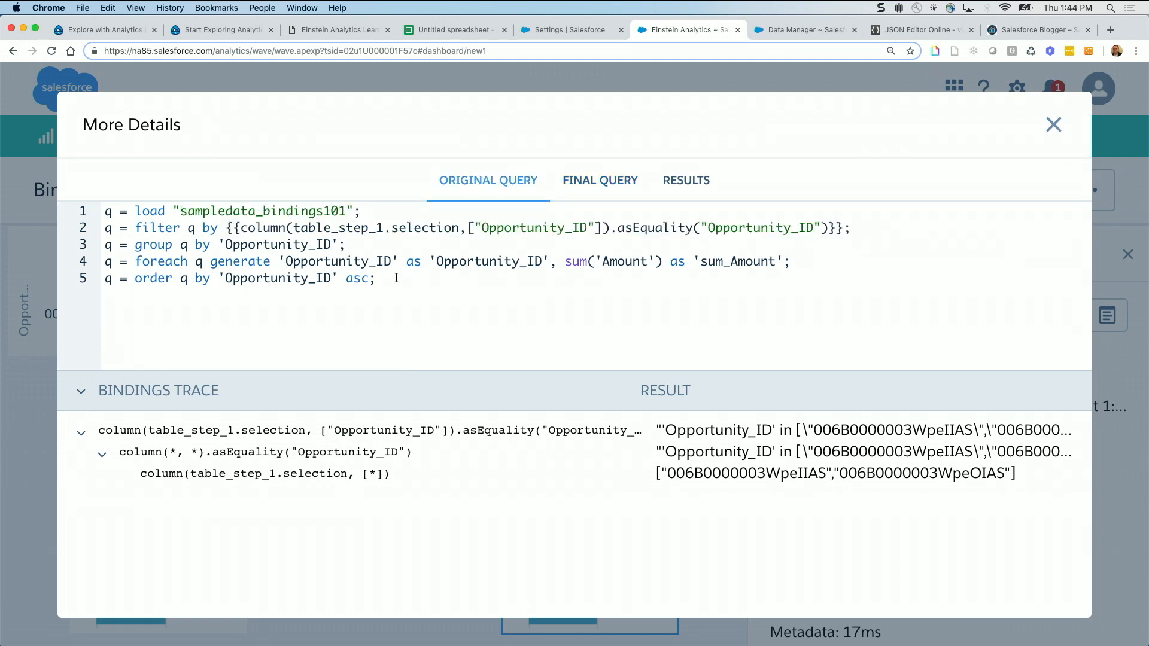
click(1055, 123)
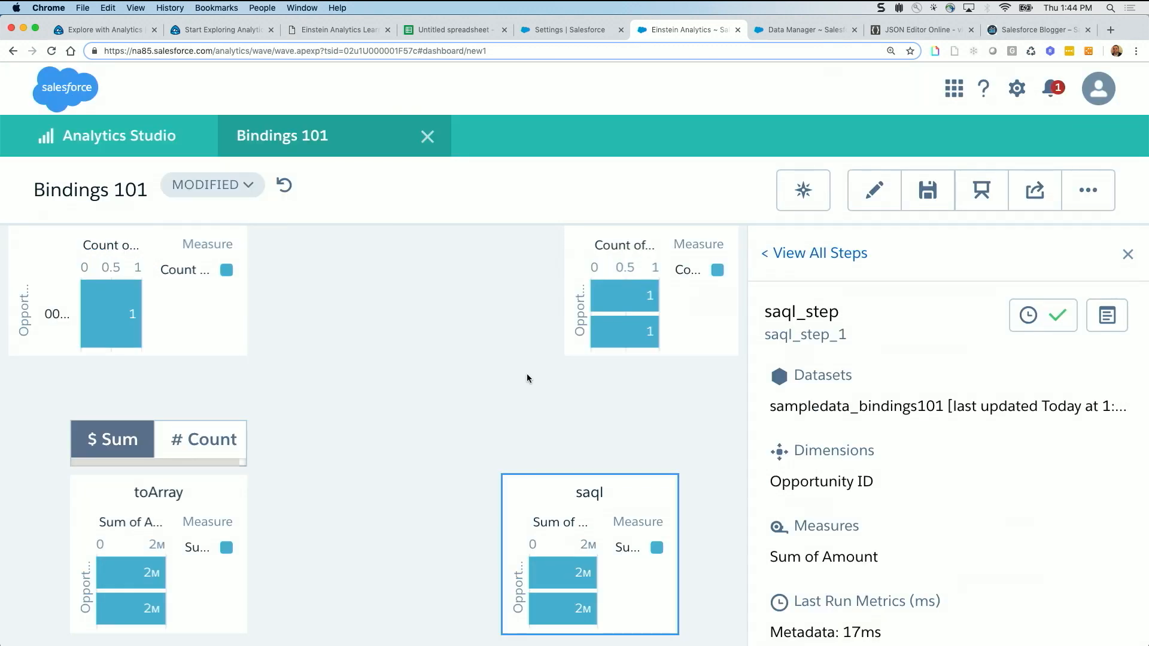
Open the dashboard JSON and search for "saql" to find the saql_step_1 definition
key(super+e)
key(super+f)
text(s)
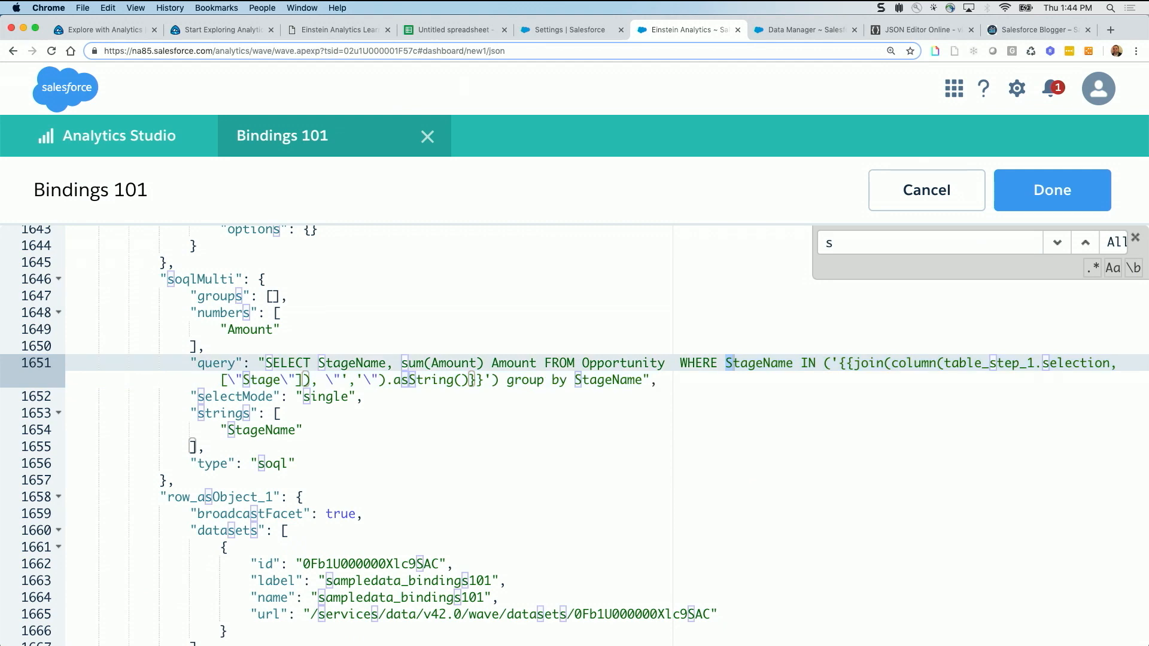
text(aql)
key(Return)
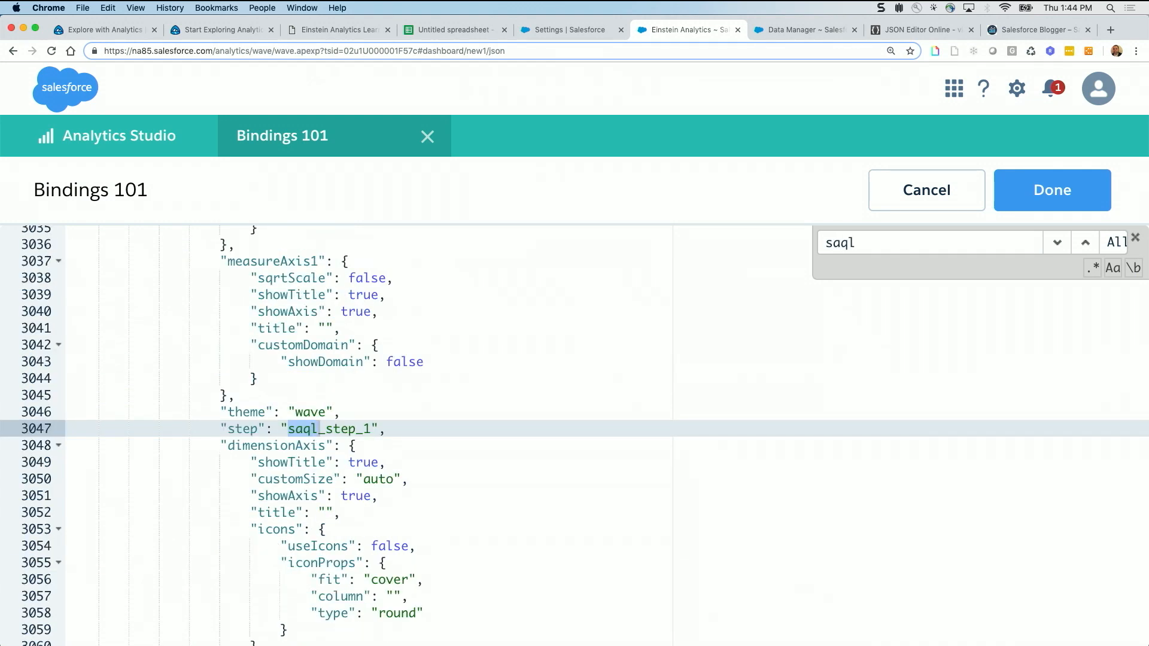
key(Return)
scroll(466, 406, down, 4)
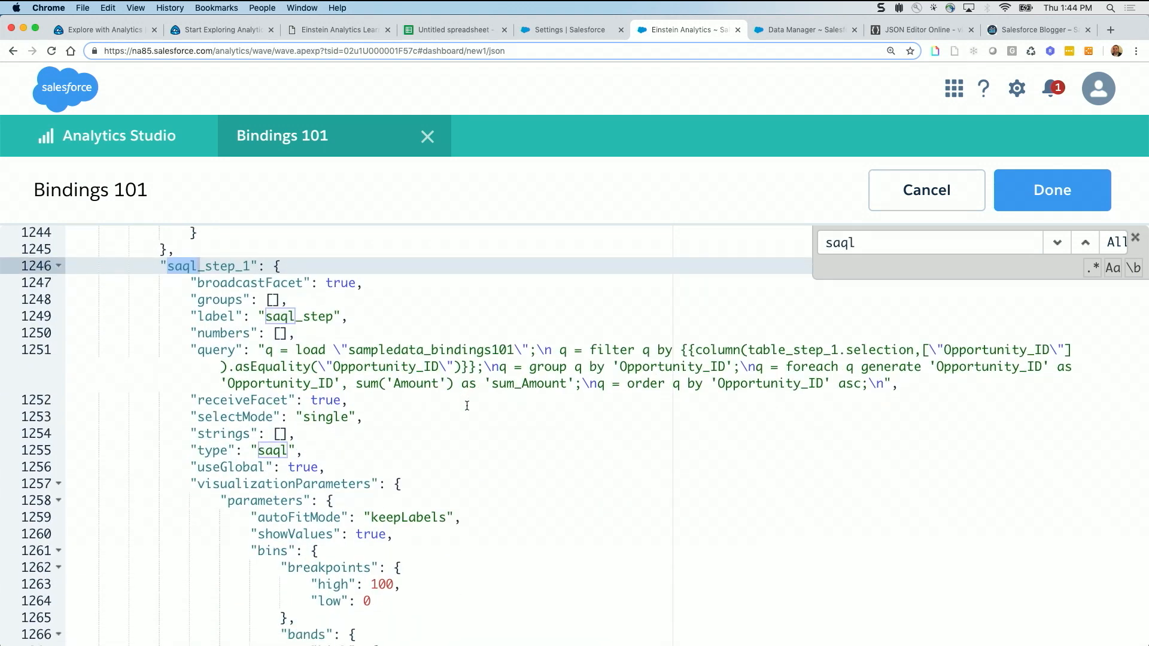
Highlight the type value "saql" and the full query entry of saql_step_1, and finish viewing the dashboard JSON
drag(190, 350, 392, 392)
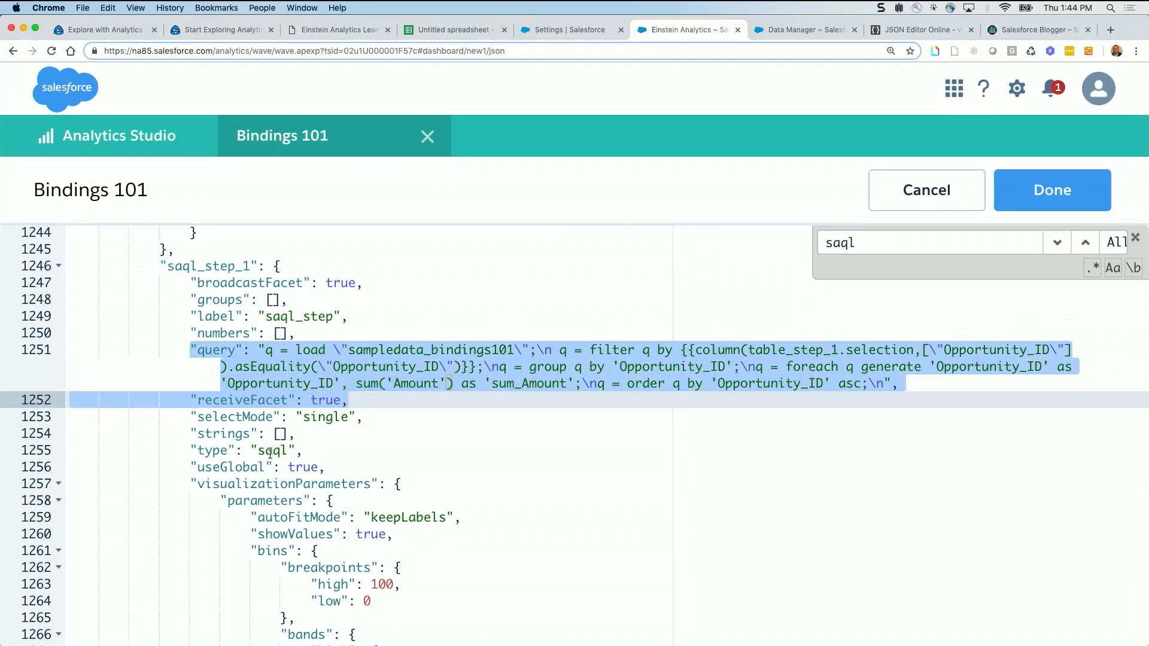
drag(292, 449, 249, 448)
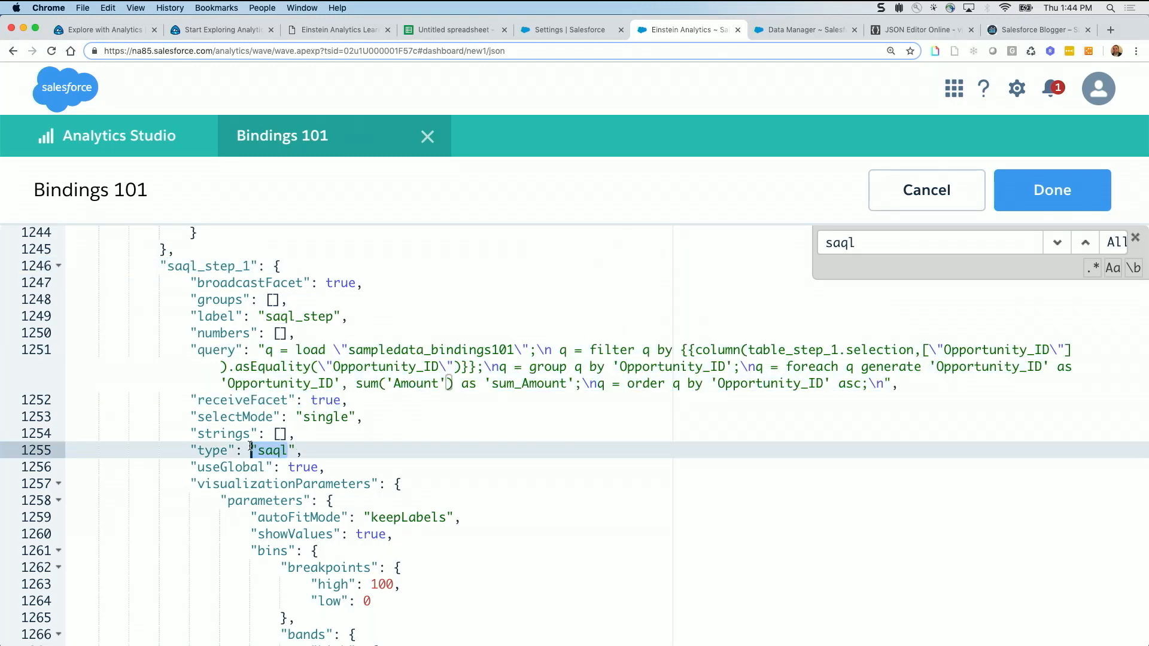
click(191, 350)
drag(191, 349, 964, 387)
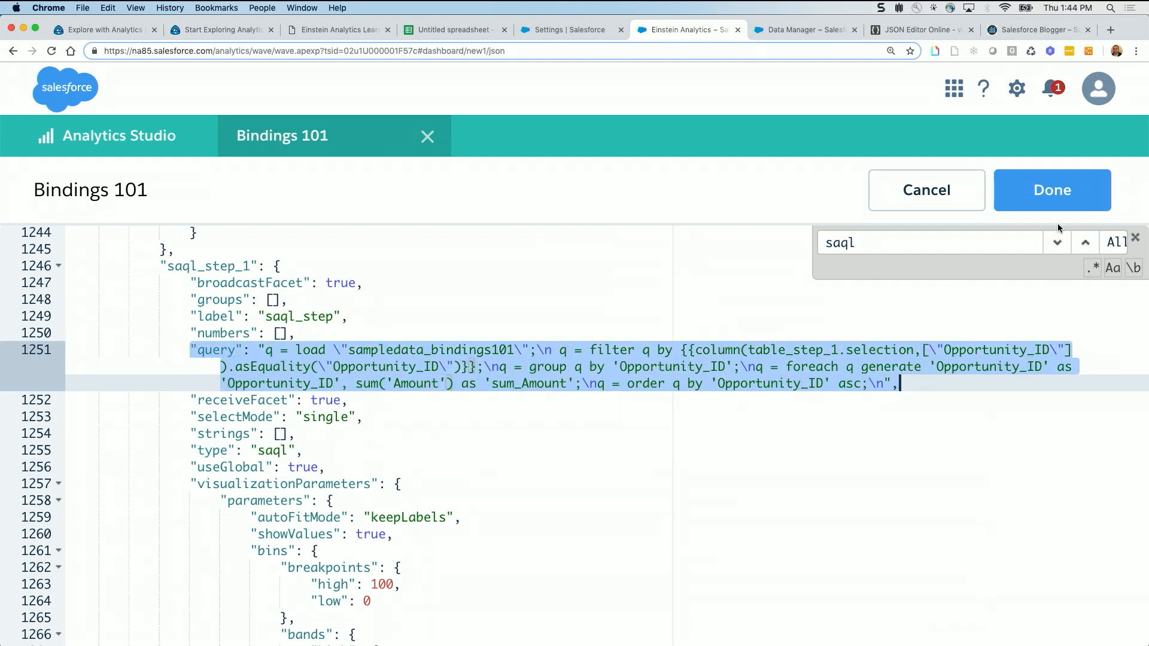
click(1053, 205)
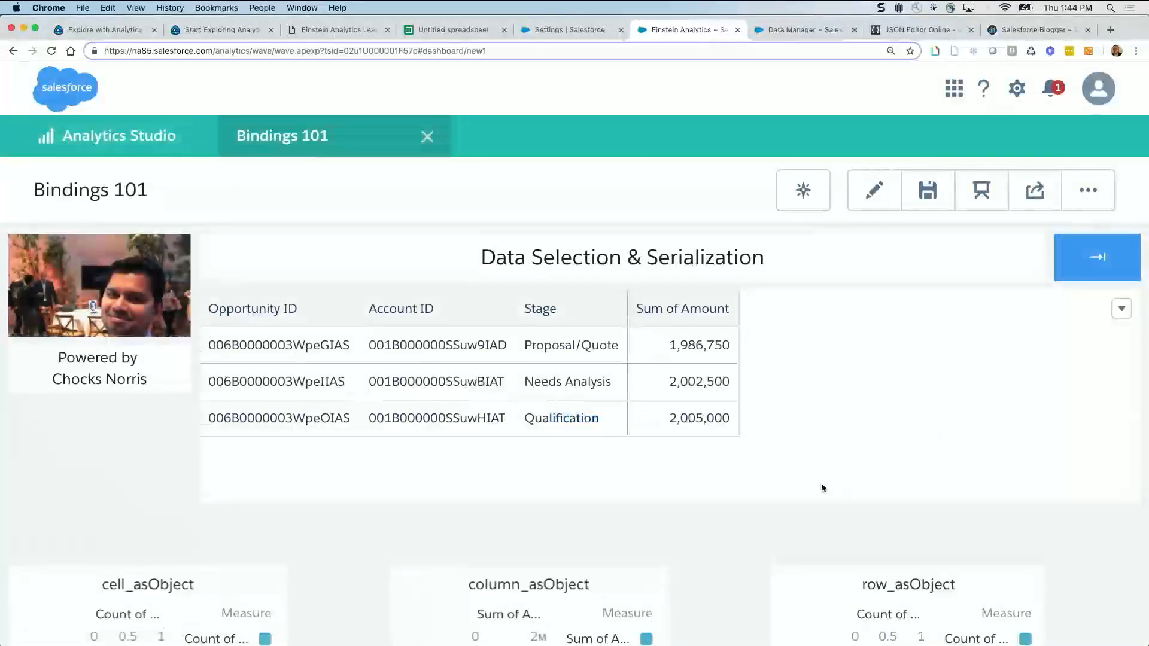
Go to the dashboard's Data Manipulation page and bring its saql chart into view
scroll(820, 485, down, 5)
scroll(892, 377, up, 3)
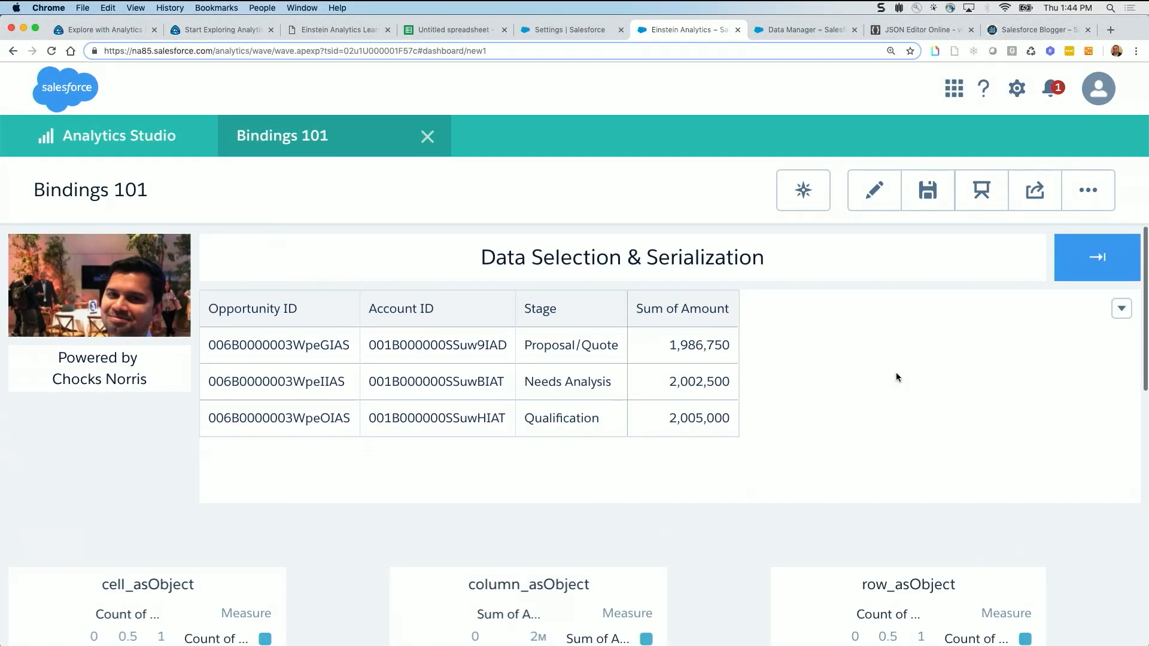
click(1103, 257)
scroll(725, 422, down, 6)
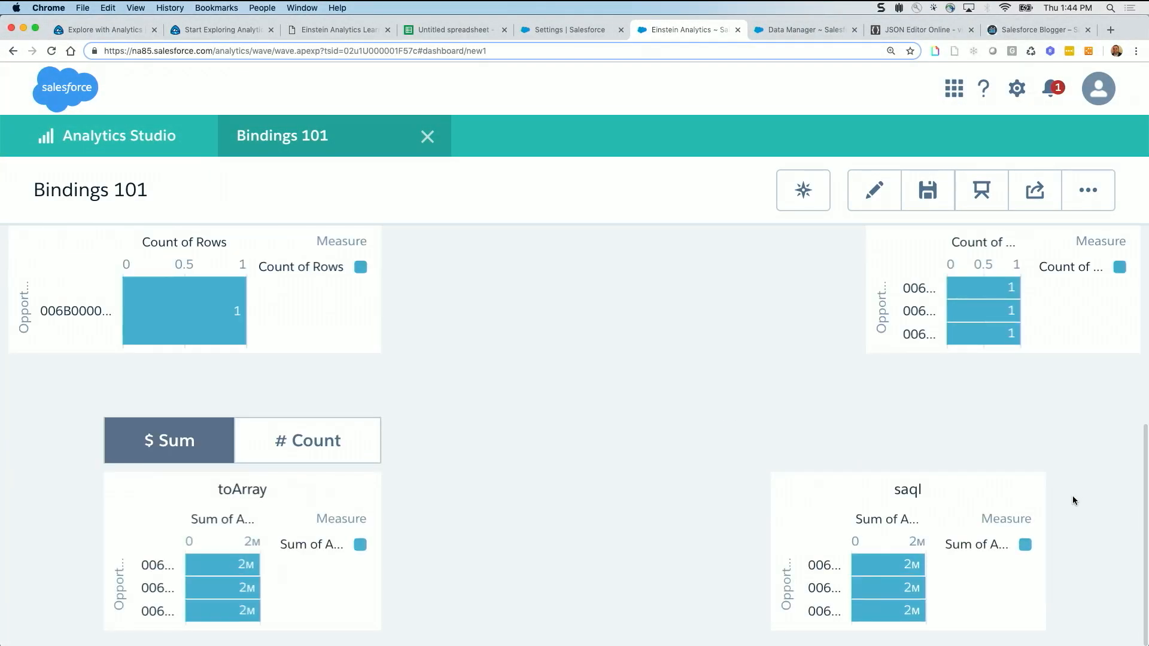
Open the saql chart's query details and highlight the Opportunity_ID filter line in the final query
click(1027, 492)
click(994, 528)
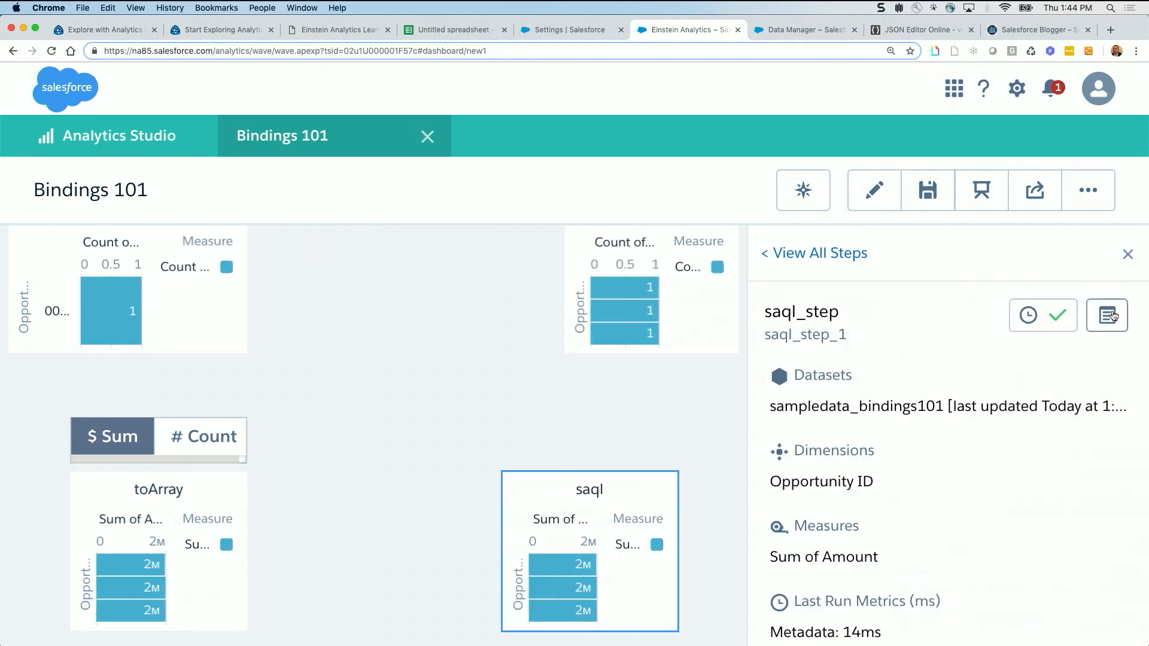
click(1035, 321)
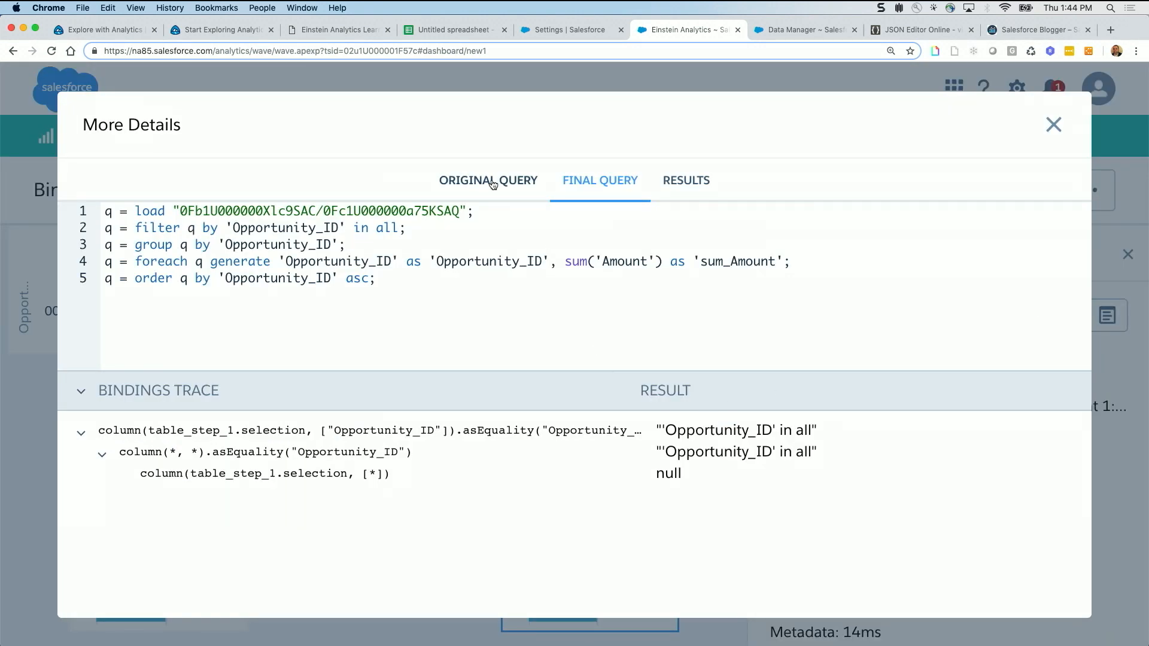
drag(407, 228, 96, 235)
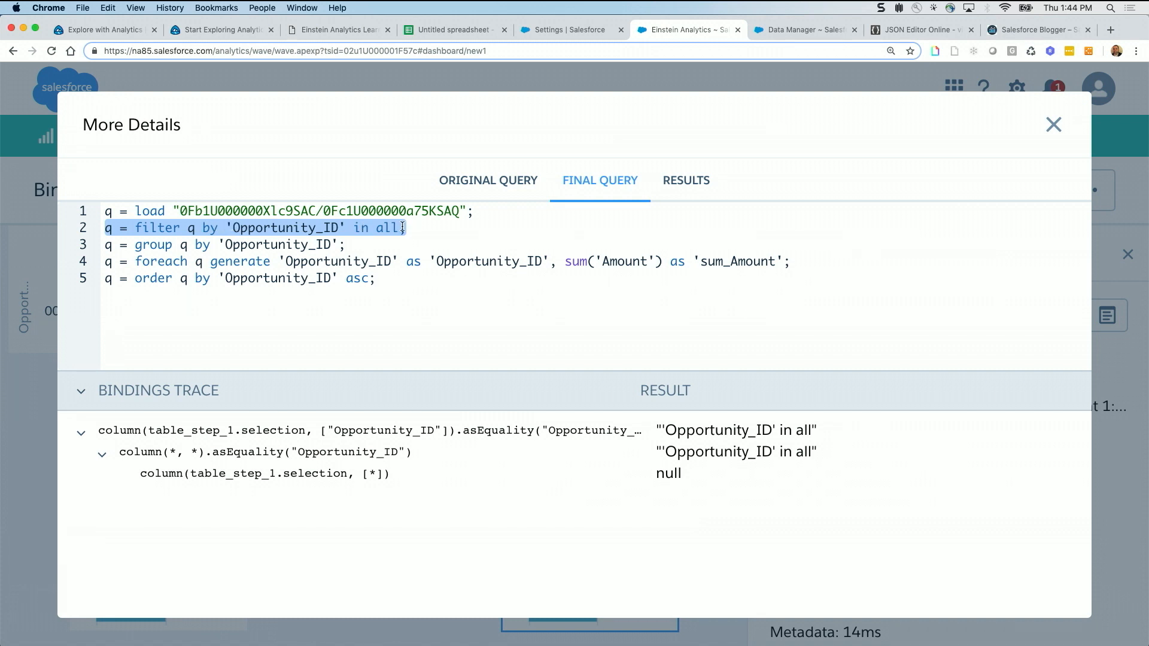
Select the Proposal/Quote and Needs Analysis amounts in the table, then highlight the Opportunity_ID "in" filter line in saql_step's final query
click(1054, 126)
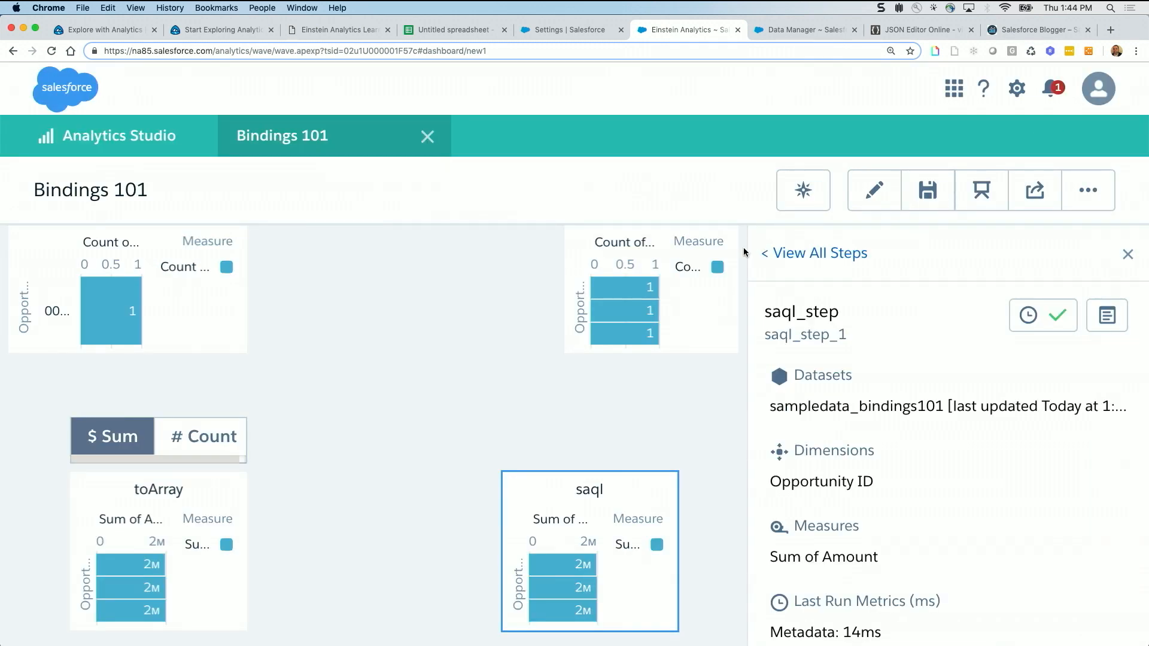
scroll(737, 269, up, 6)
click(630, 353)
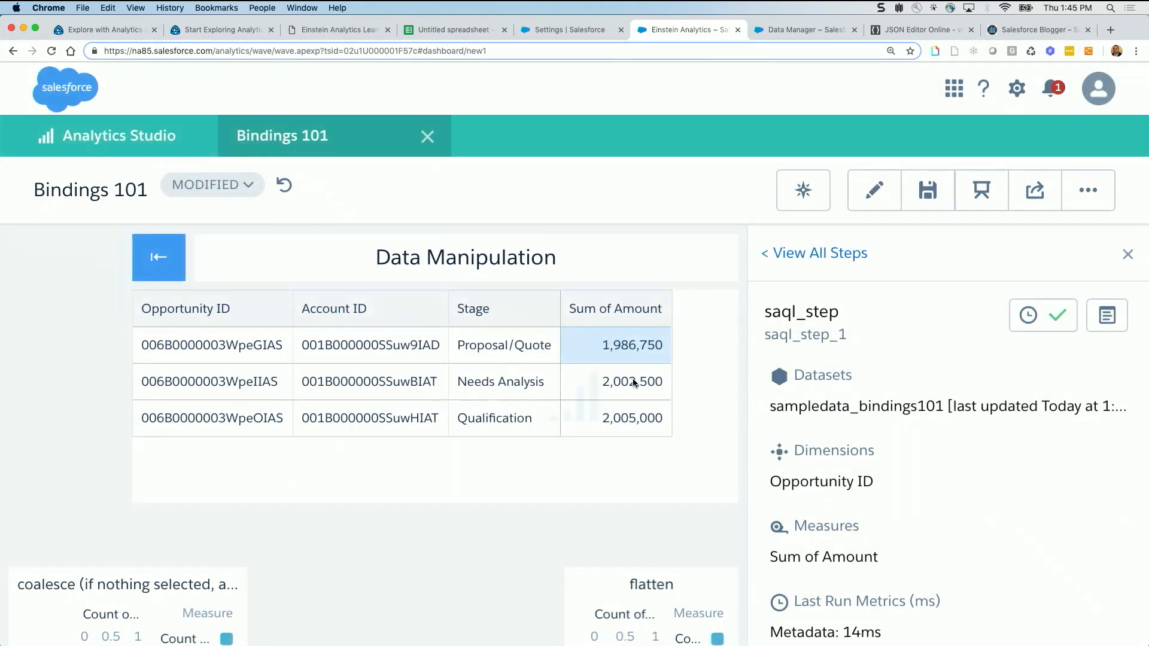
click(634, 383)
click(1107, 316)
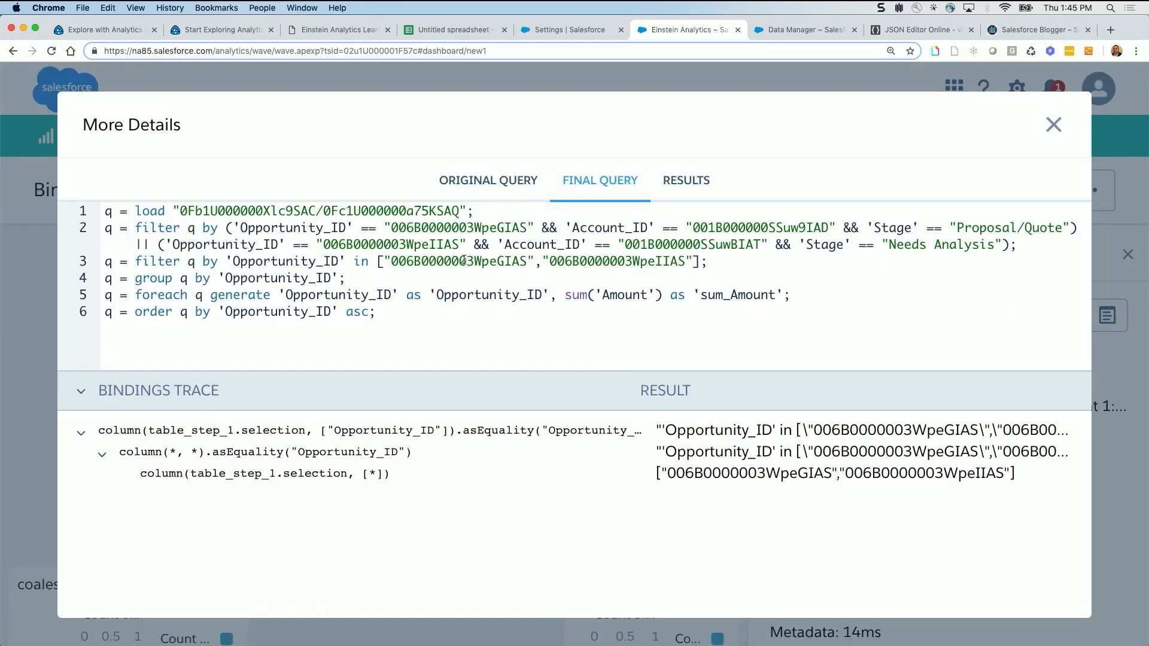
drag(108, 262, 704, 261)
Highlight asEquality and the column(table_step_1.selection,["Opportunity_ID"]) function in saql_step's original query, then close the query details
click(511, 179)
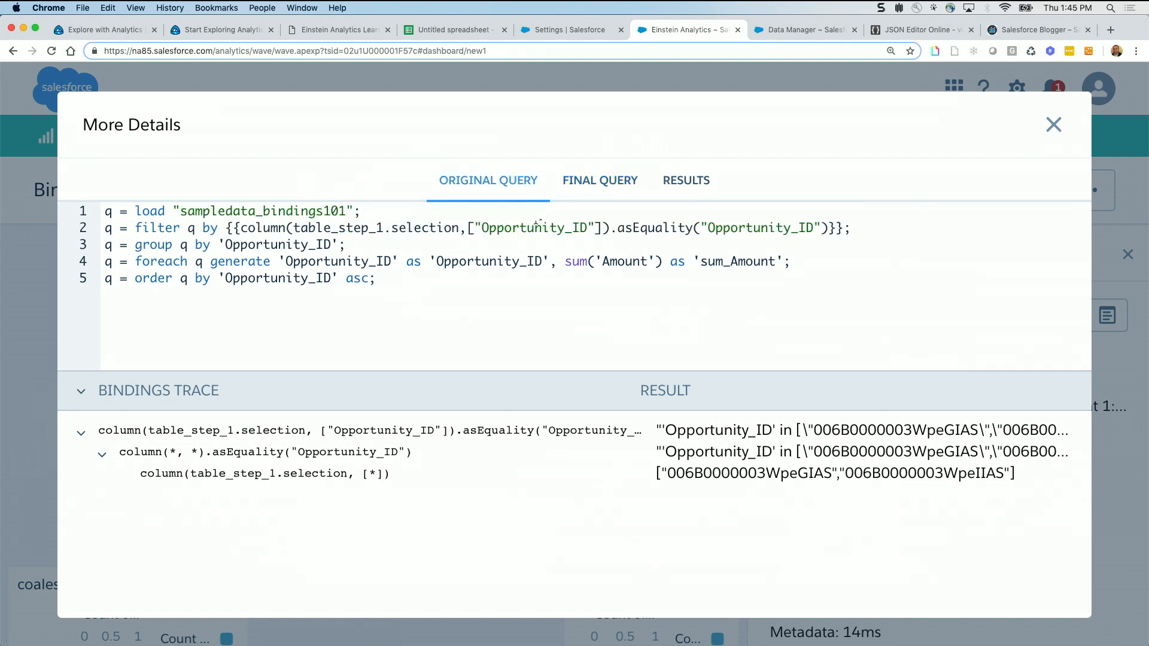
click(230, 227)
click(298, 227)
drag(615, 229, 696, 230)
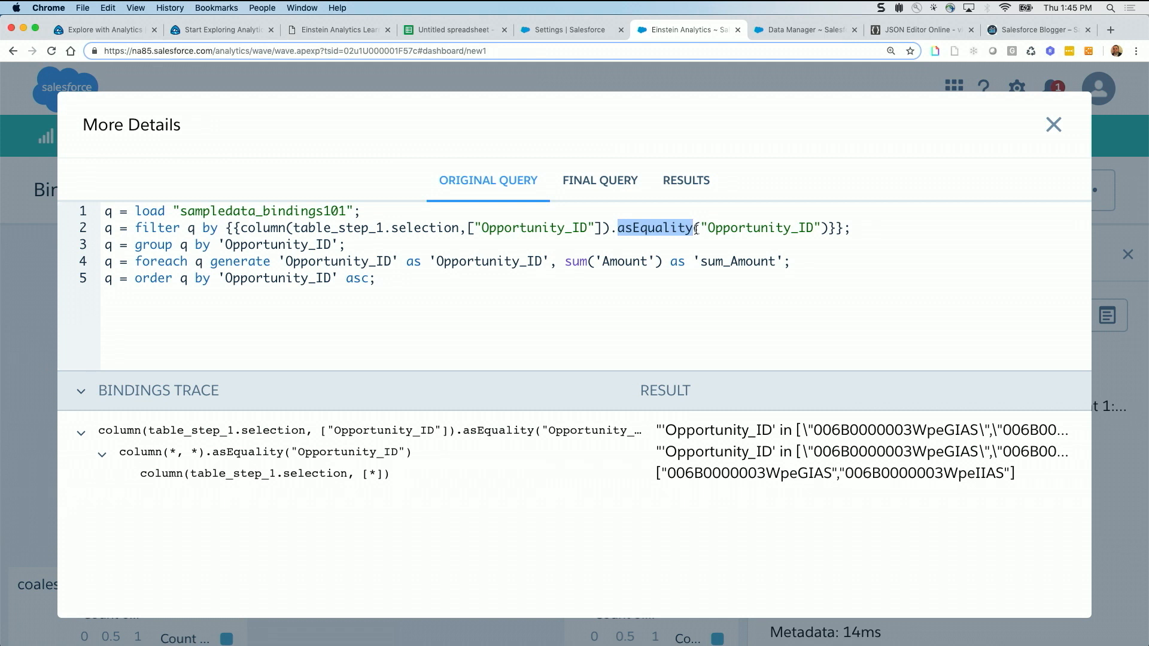
click(610, 228)
drag(610, 229, 238, 229)
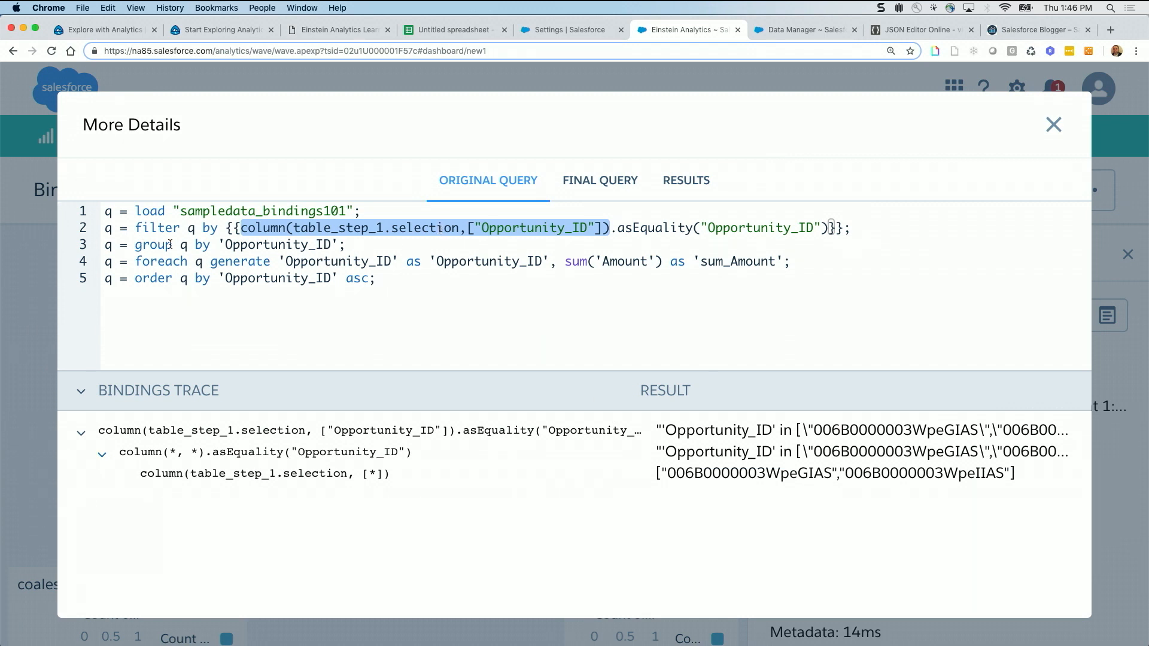
click(217, 244)
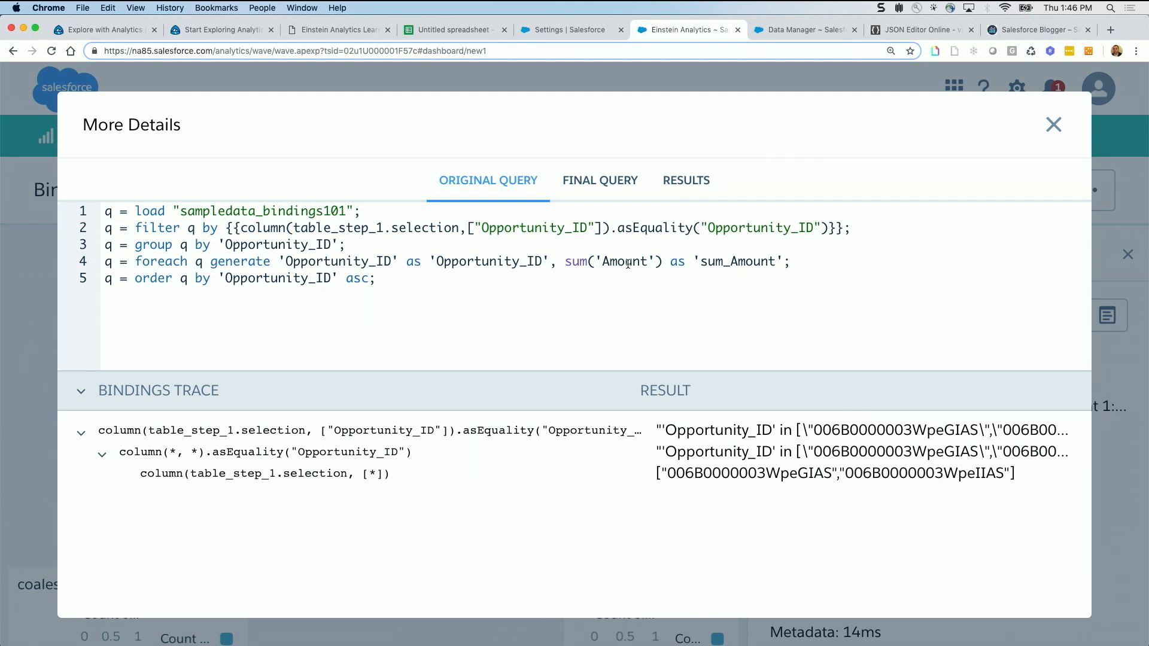
click(1054, 124)
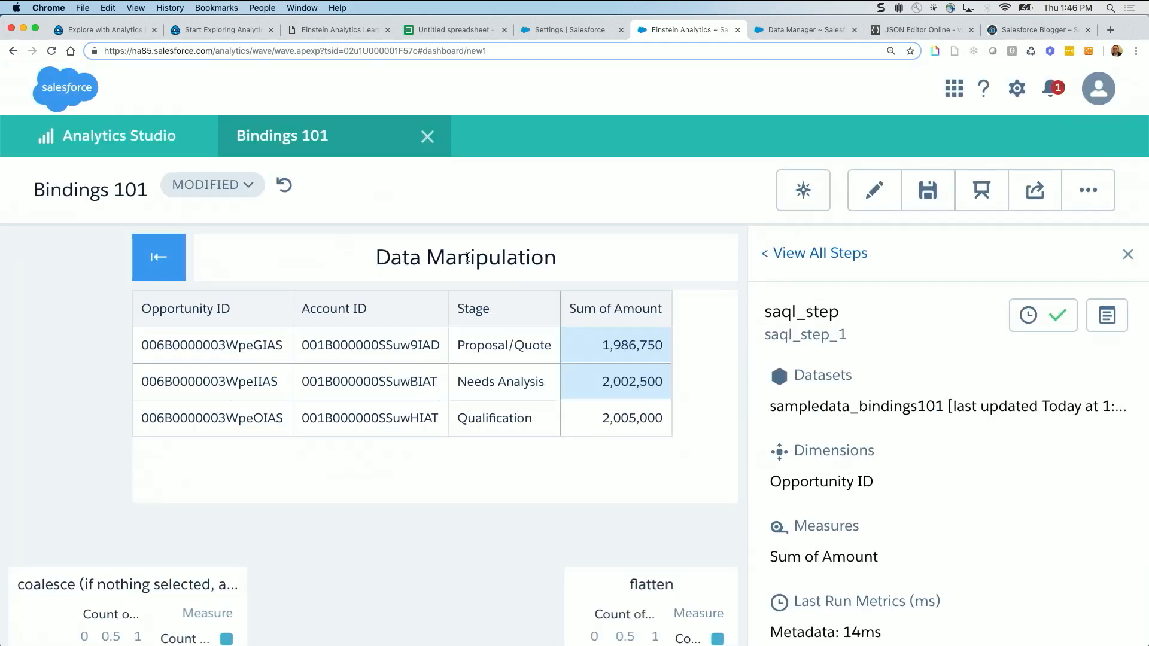
key(ctrl+Left)
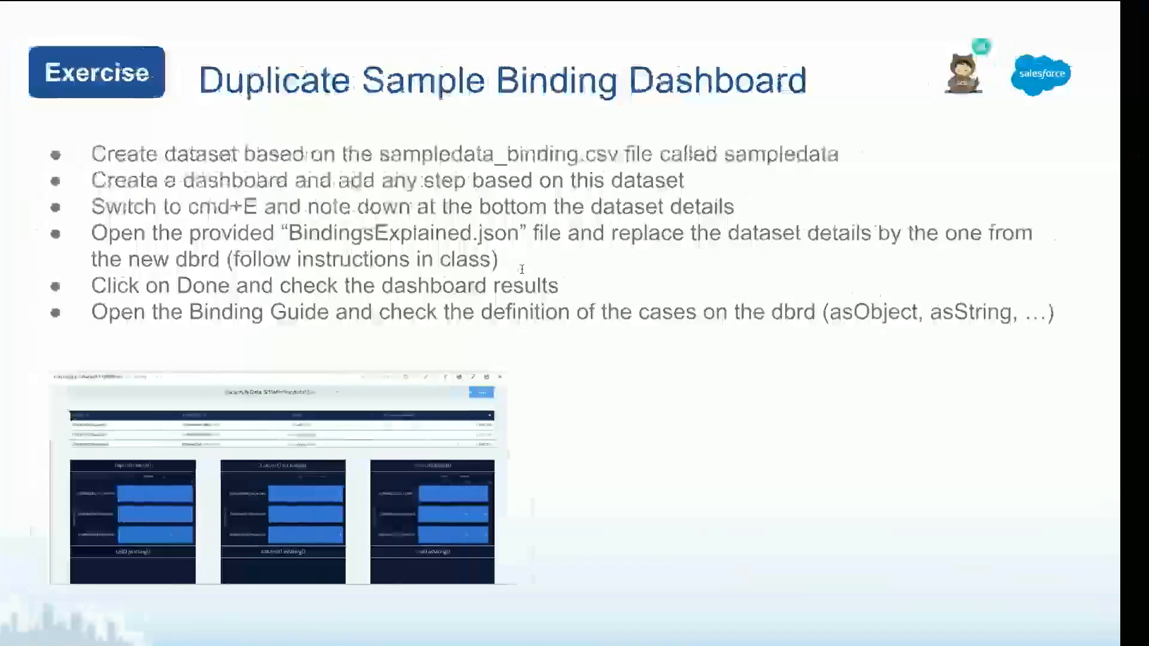
key(Left)
key(Left)
key(Left)
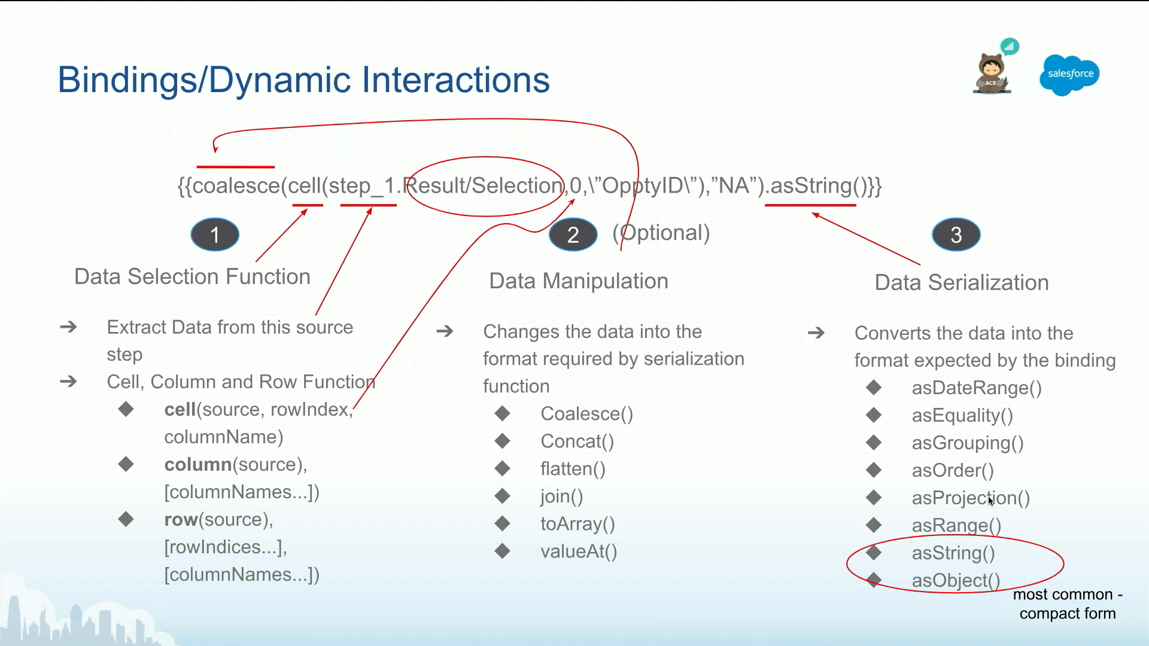
key(ctrl+Right)
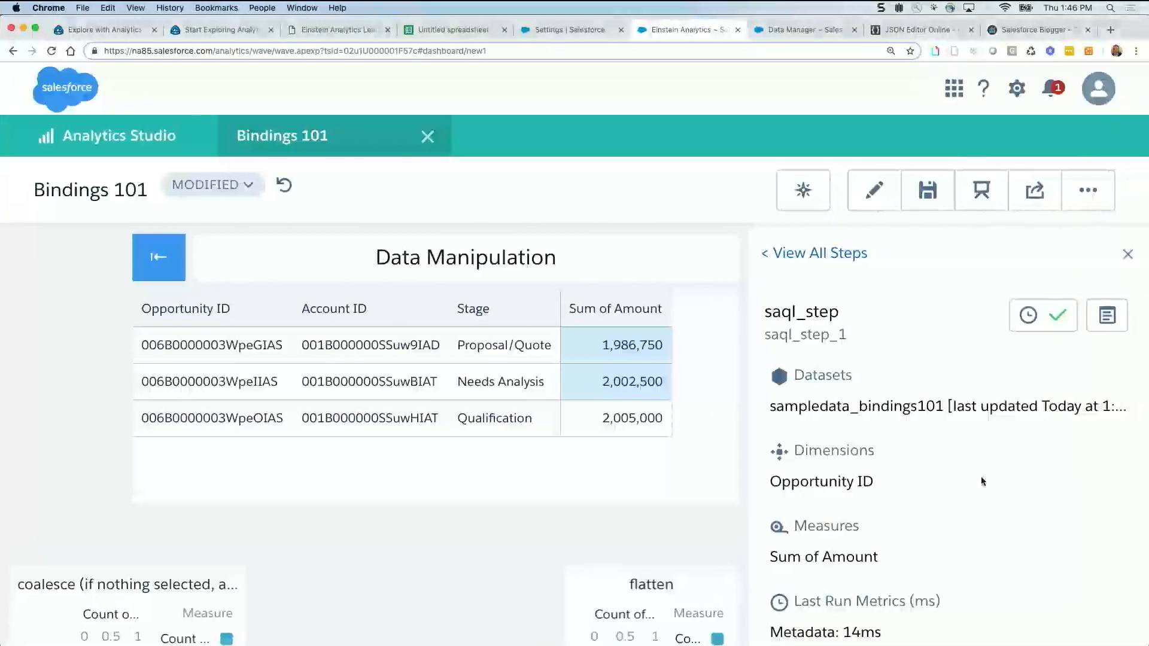
Switch the measure toggle above the toArray chart to # Count and open the toArray chart's query details
click(1128, 257)
scroll(471, 519, down, 6)
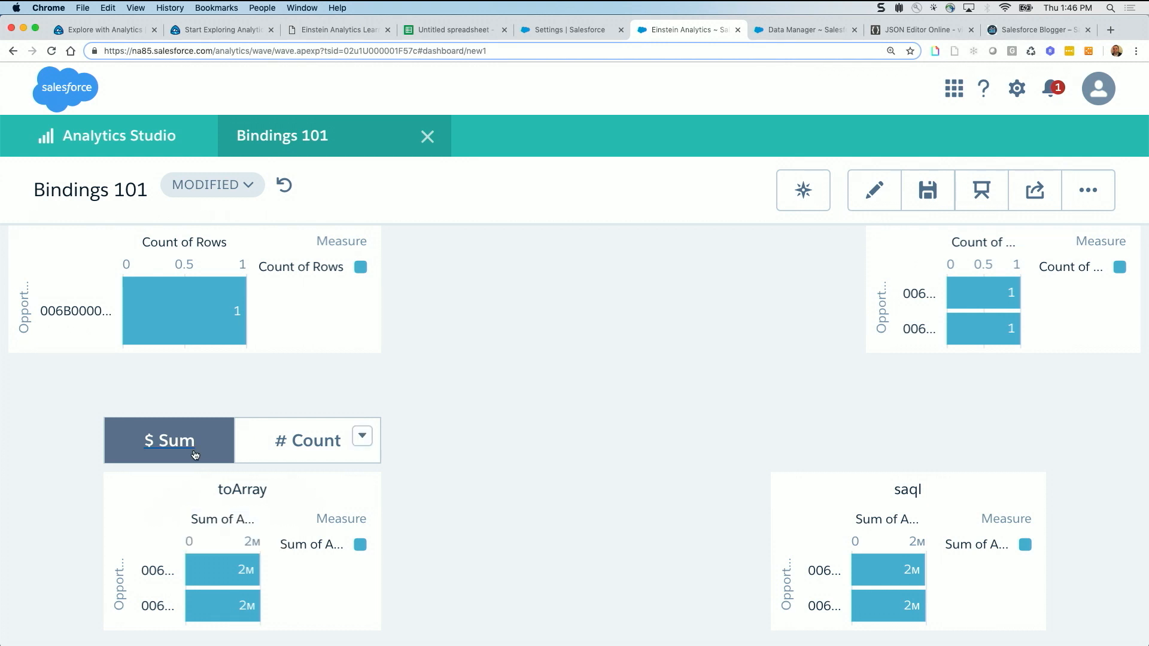
click(299, 460)
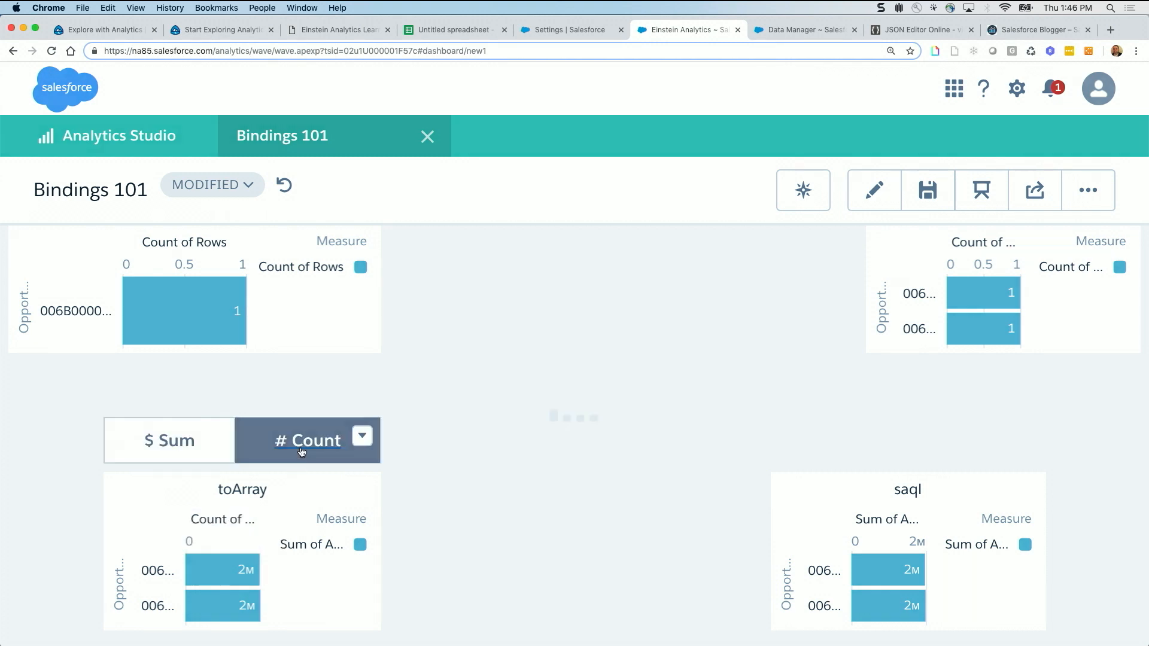
mouse_move(347, 505)
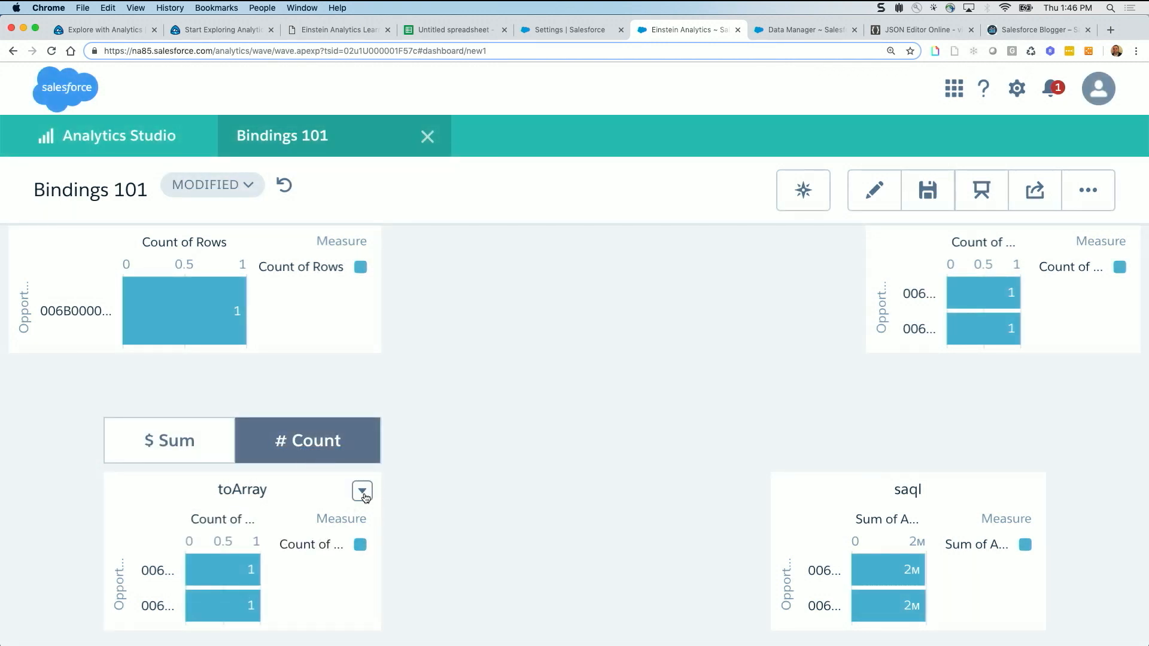
click(362, 492)
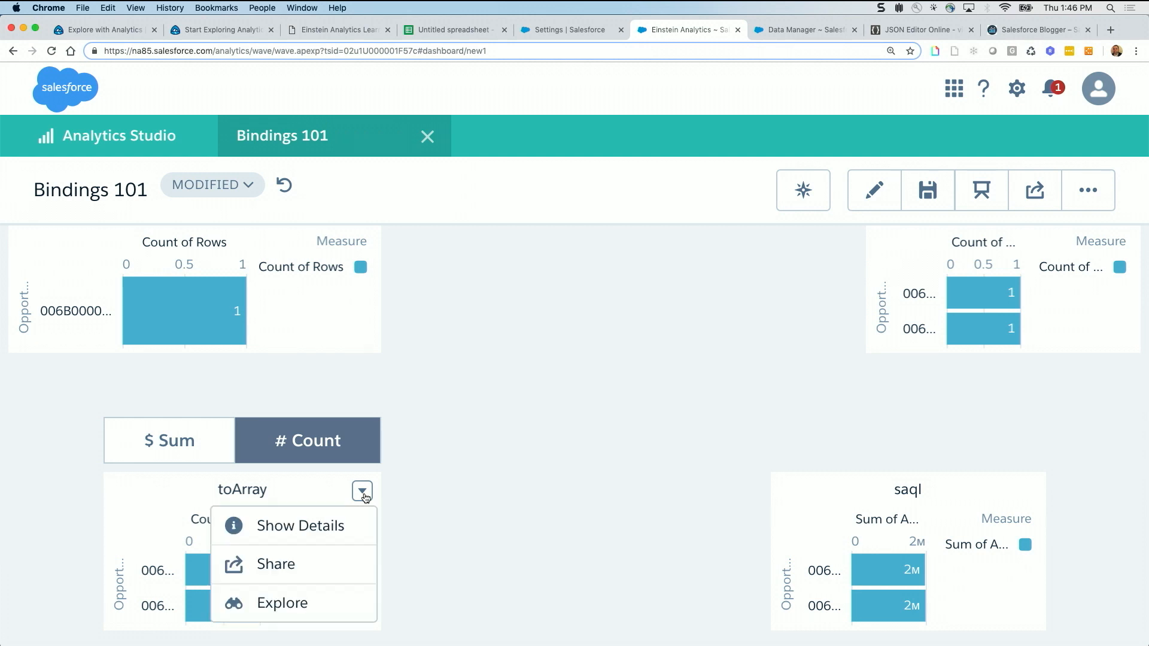
click(308, 523)
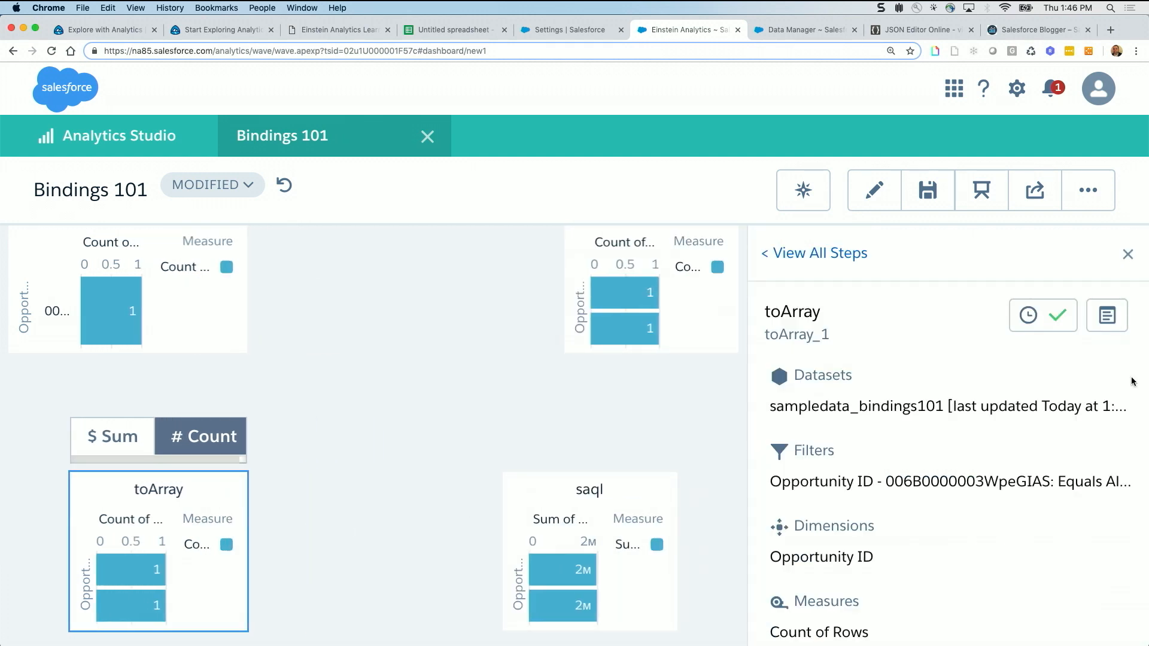
click(1107, 316)
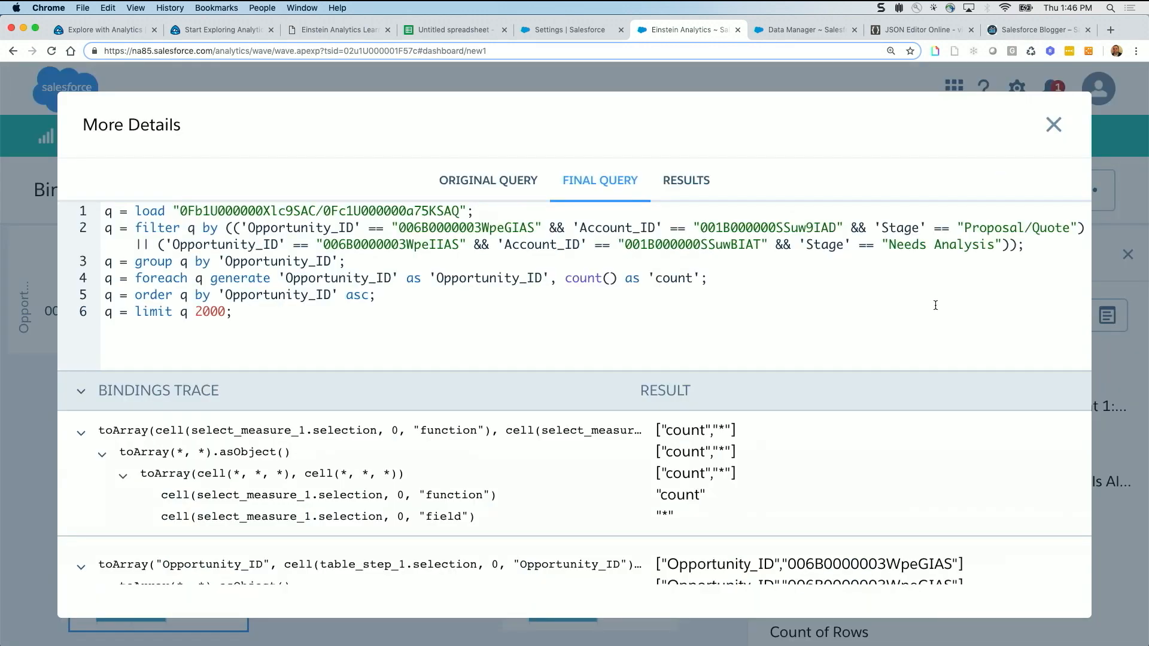
Show toArray's original query and highlight the select_measure_1 reference in its measures binding
click(464, 182)
scroll(480, 287, down, 1)
scroll(480, 286, up, 1)
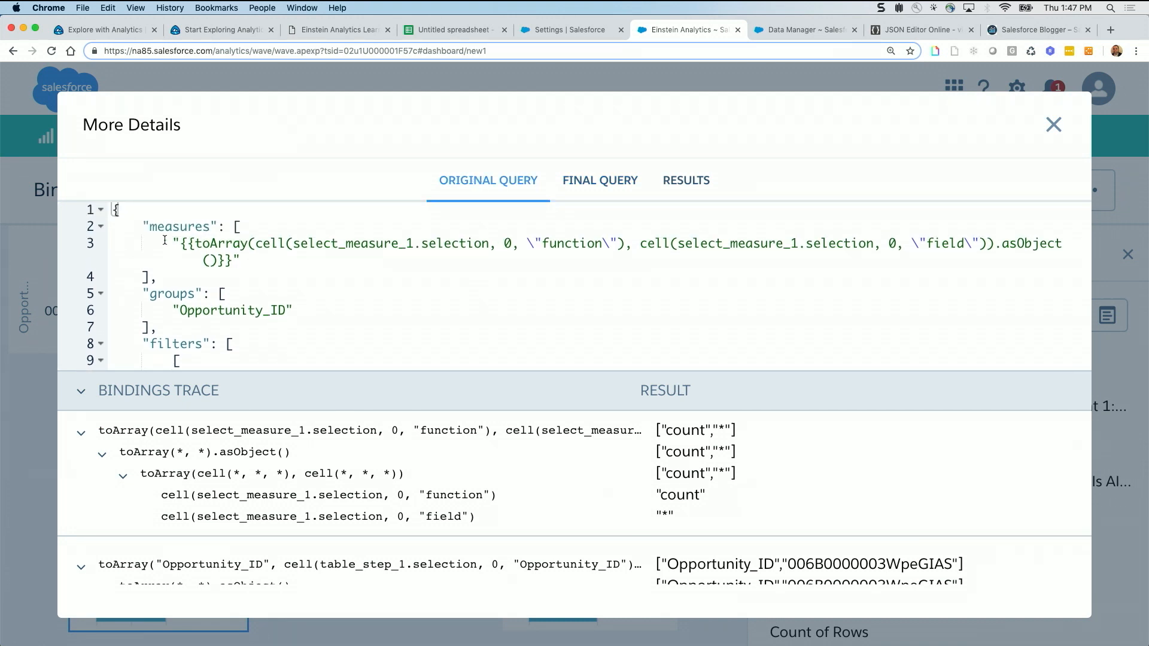
drag(172, 243, 414, 244)
click(291, 249)
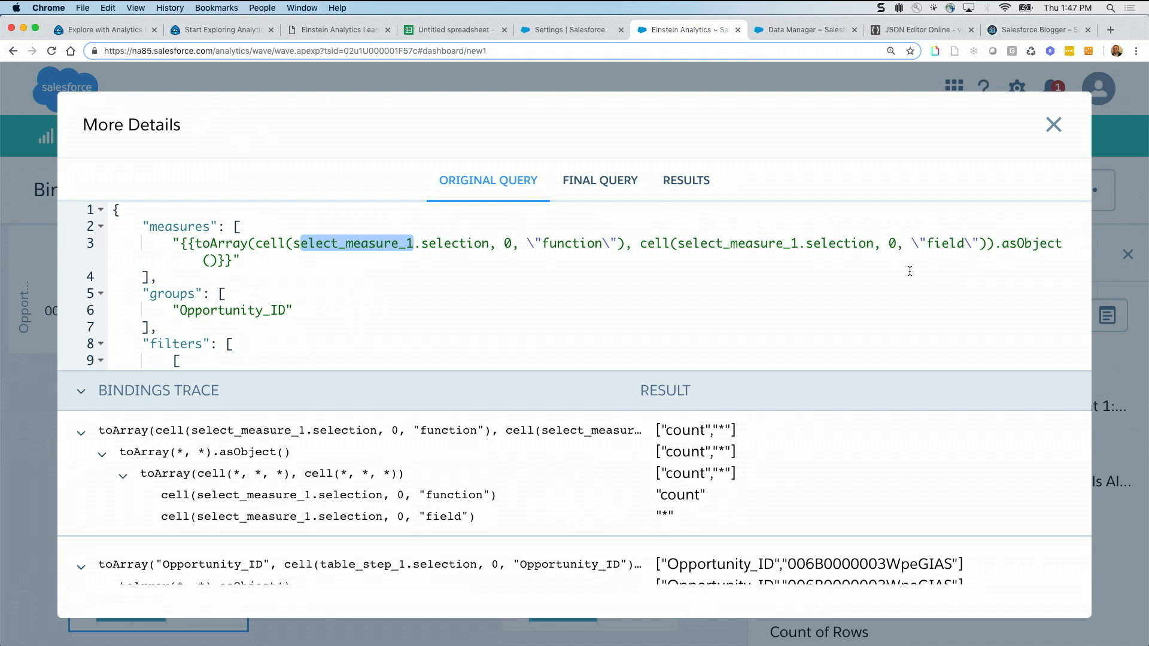
Highlight the filters block with the toArray Opportunity_ID binding and examine its entry in the bindings trace
scroll(472, 316, down, 2)
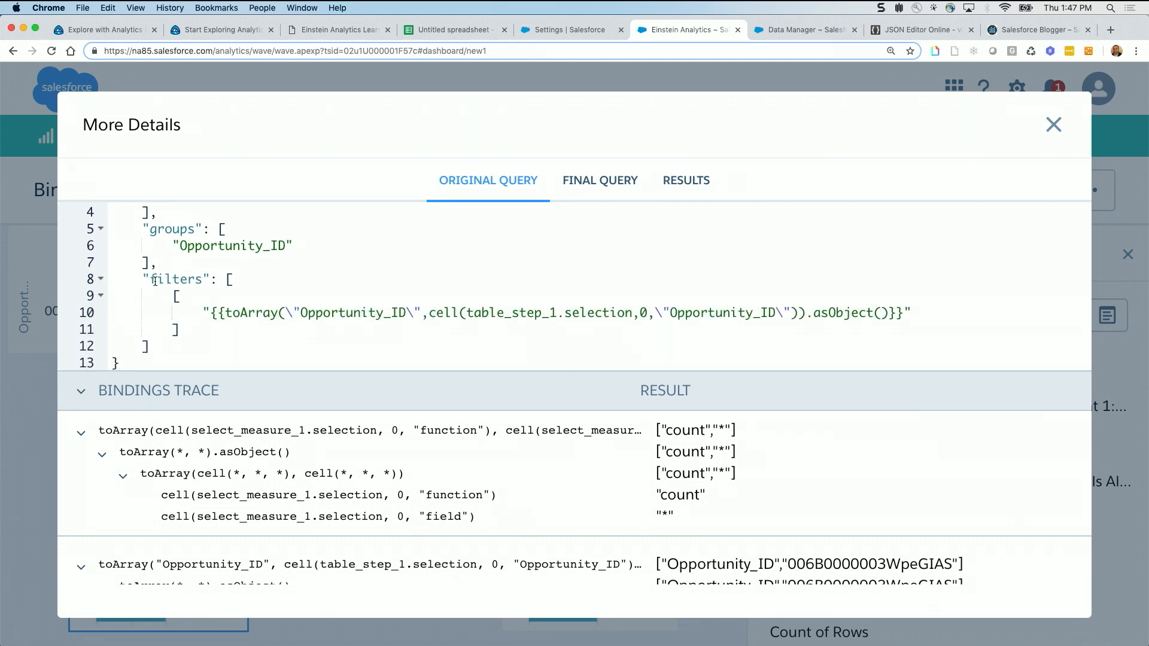
drag(139, 275, 203, 333)
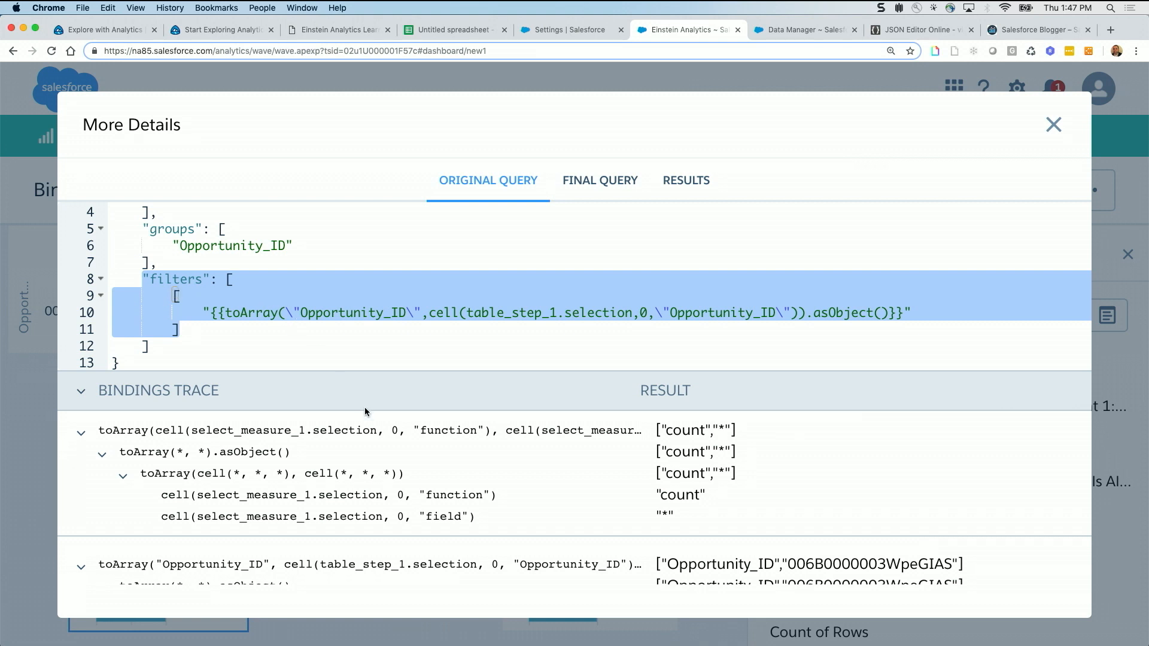
scroll(395, 452, down, 2)
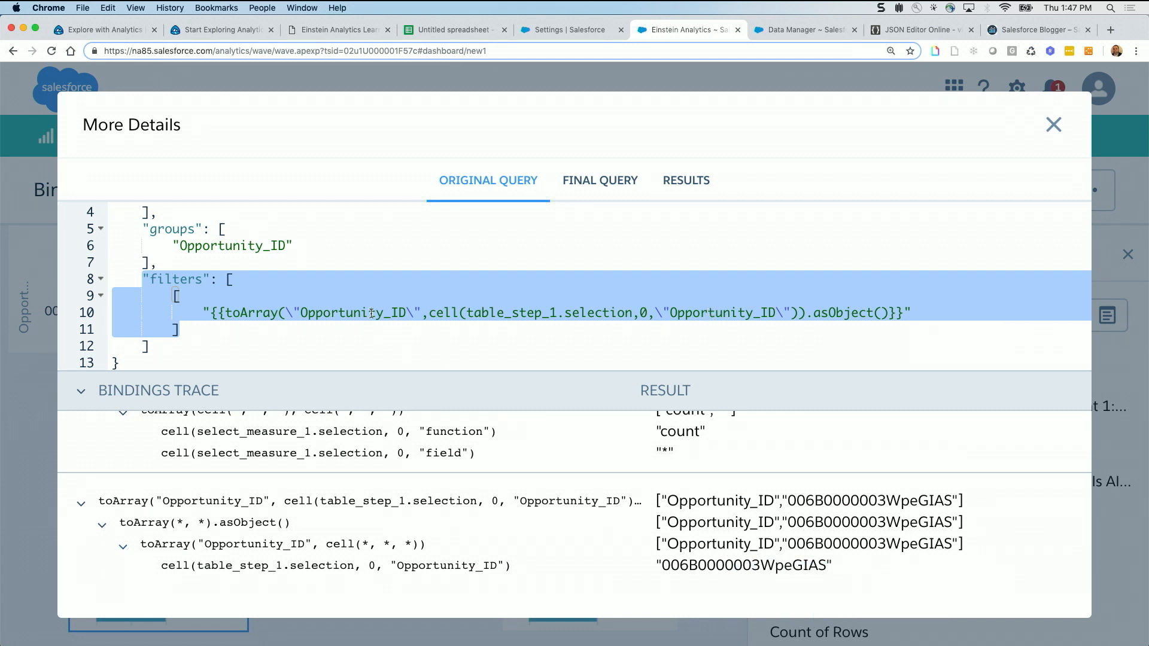
click(422, 310)
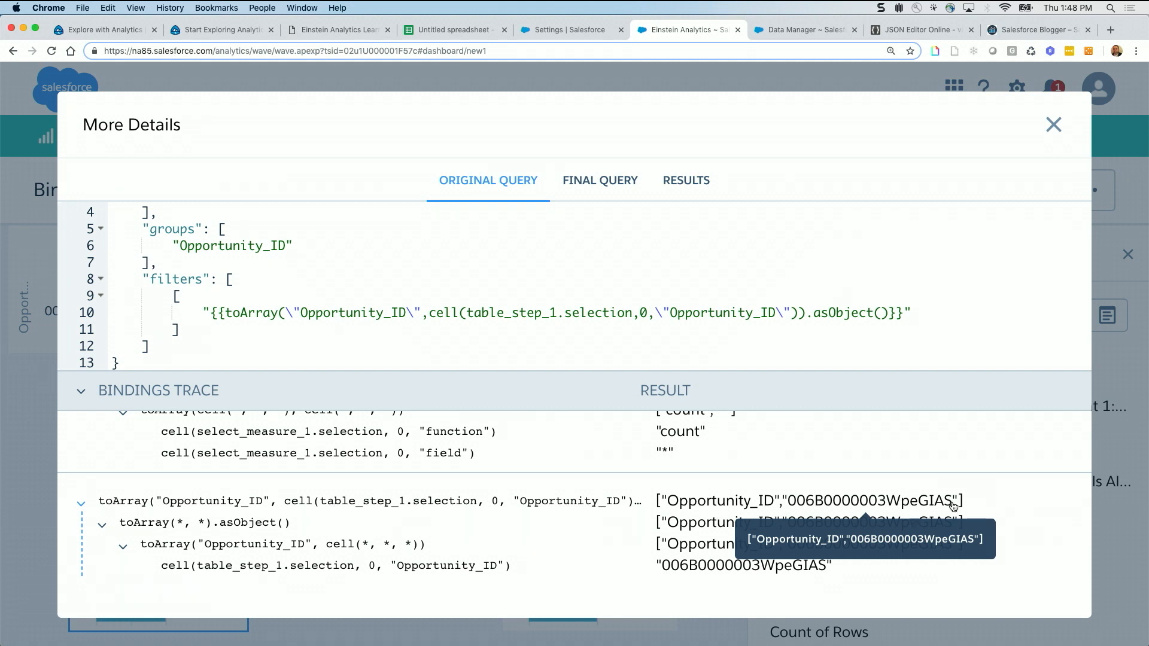
Compare the measures binding's function and field arguments with their bindings trace results, and close the toArray query details
scroll(568, 449, up, 1)
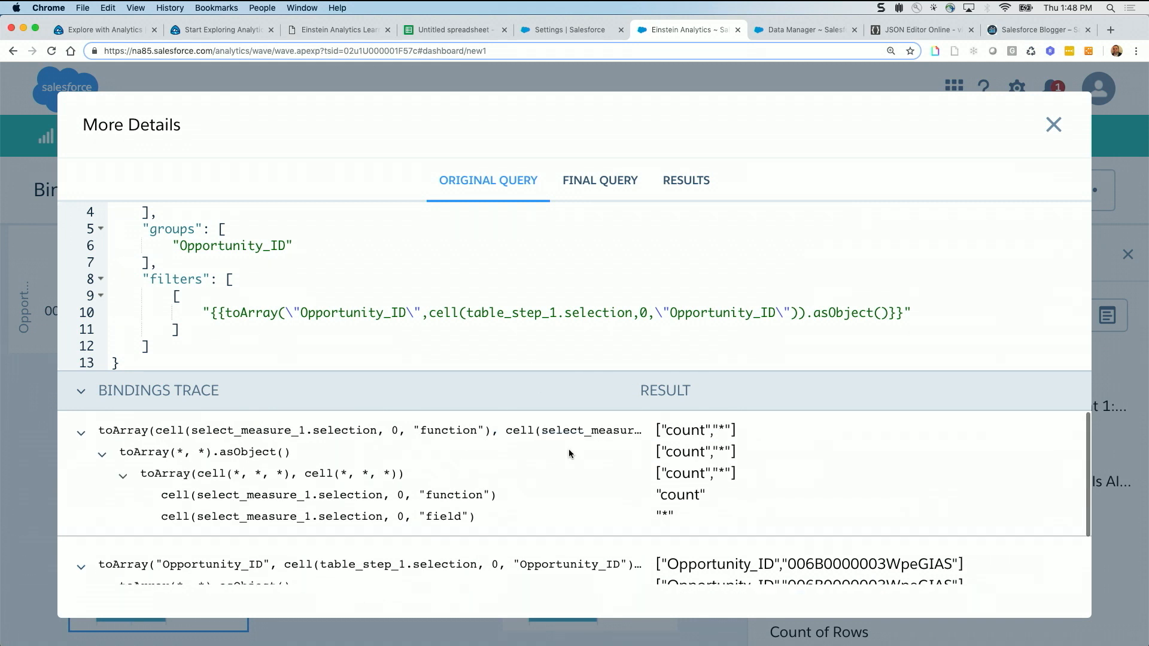
scroll(633, 256, up, 2)
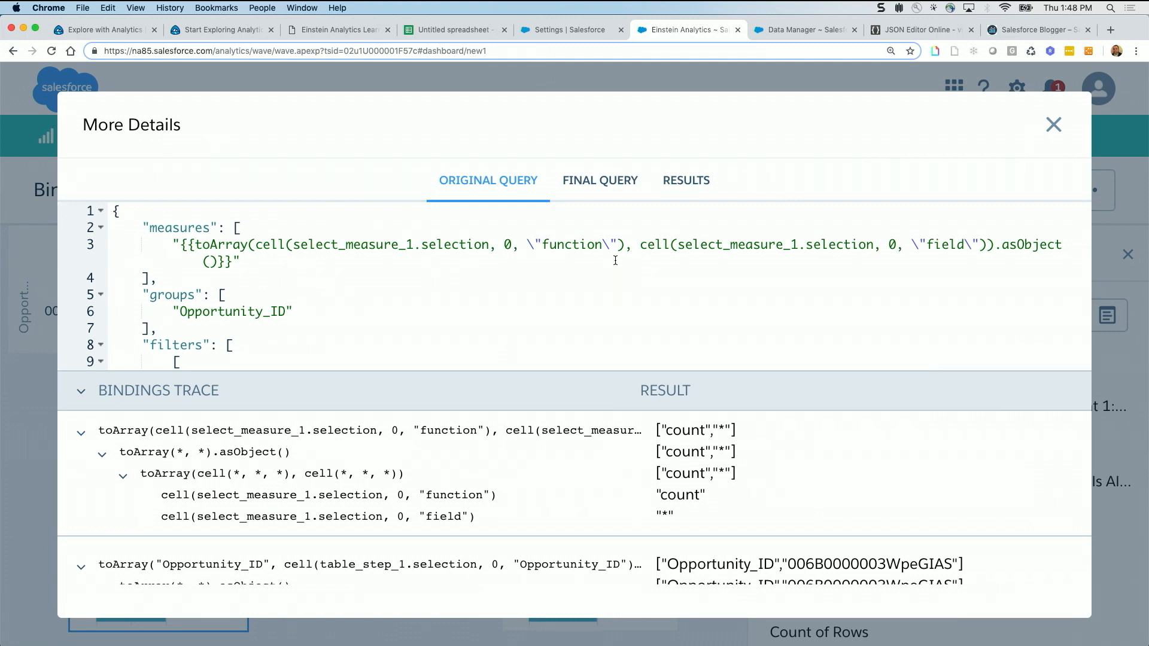
scroll(605, 462, down, 1)
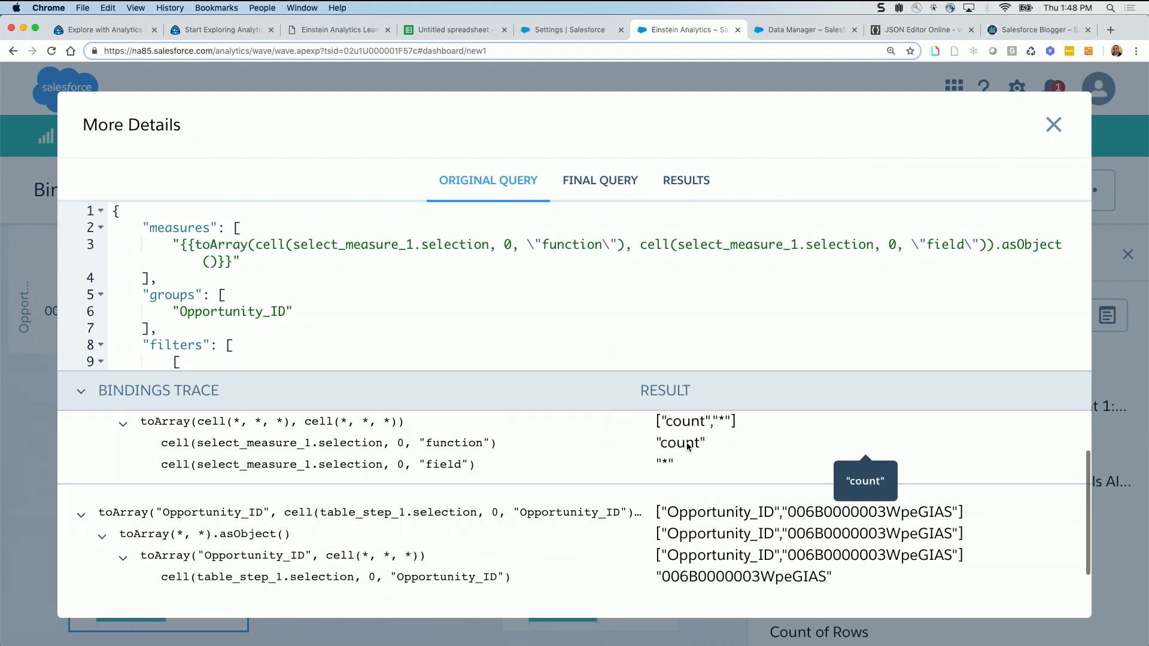
scroll(694, 454, up, 1)
scroll(694, 454, up, 1)
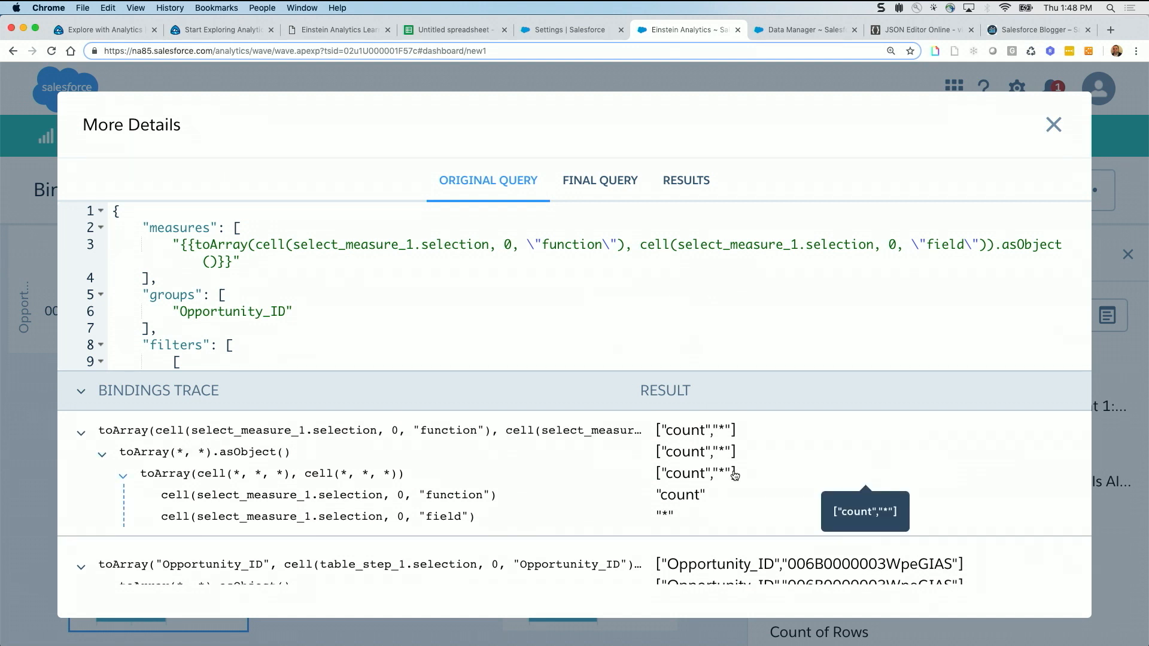
click(1055, 124)
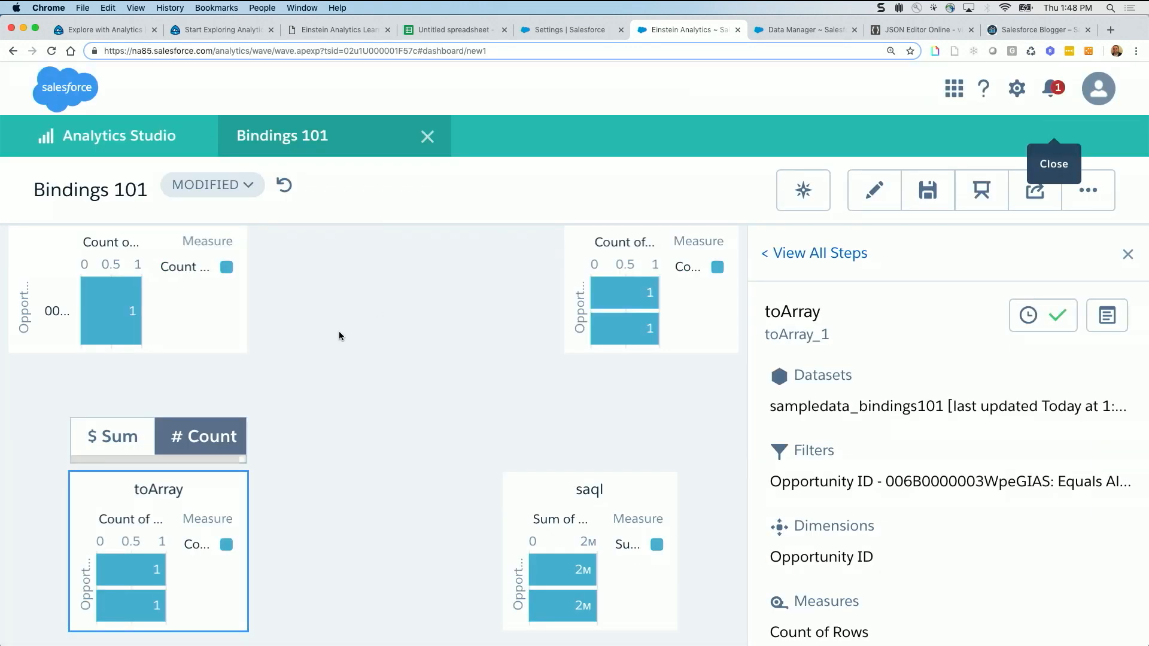
Switch the measure toggle back to $ Sum, view the select_measure step's results table, and close its details
click(137, 433)
click(228, 434)
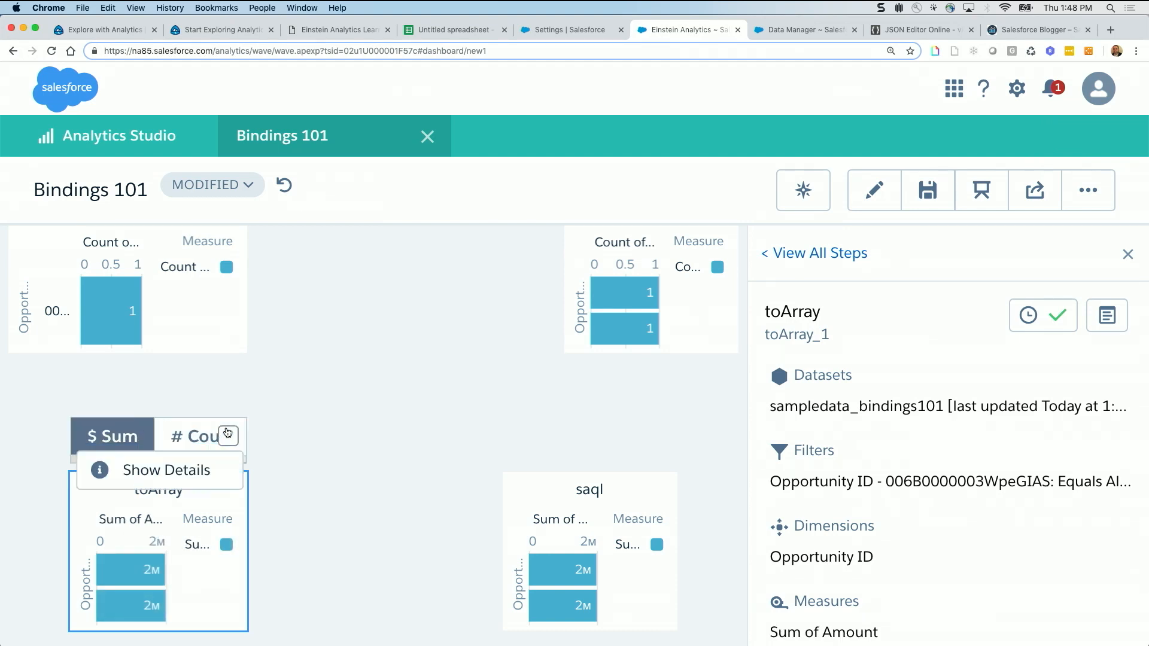
click(228, 442)
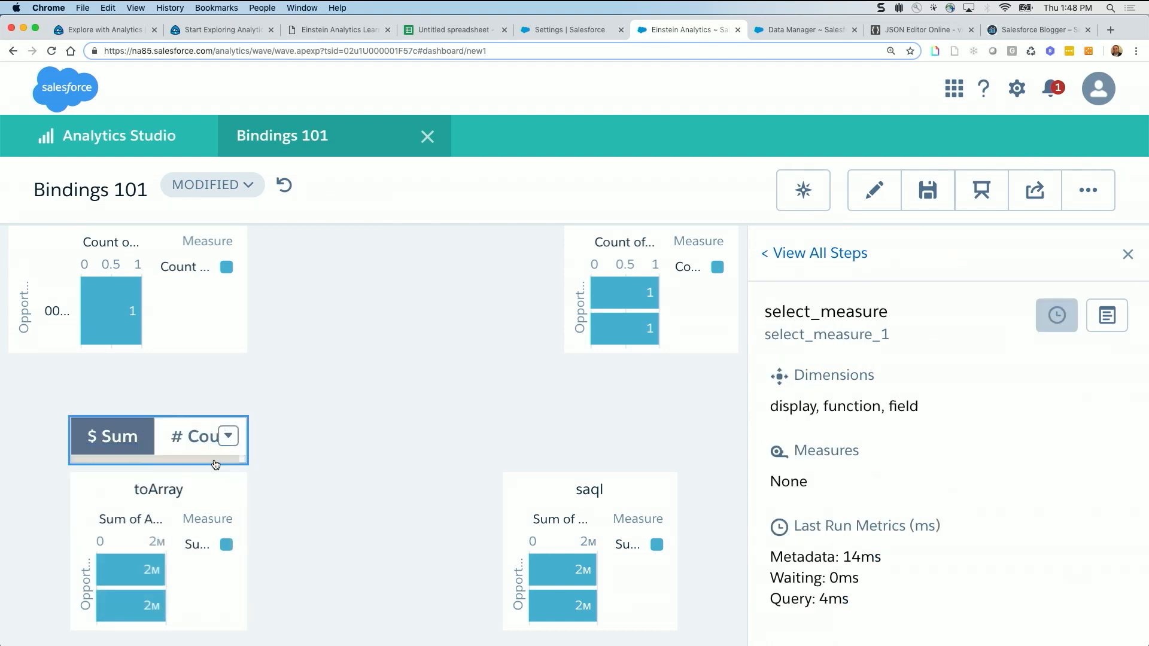
click(1105, 317)
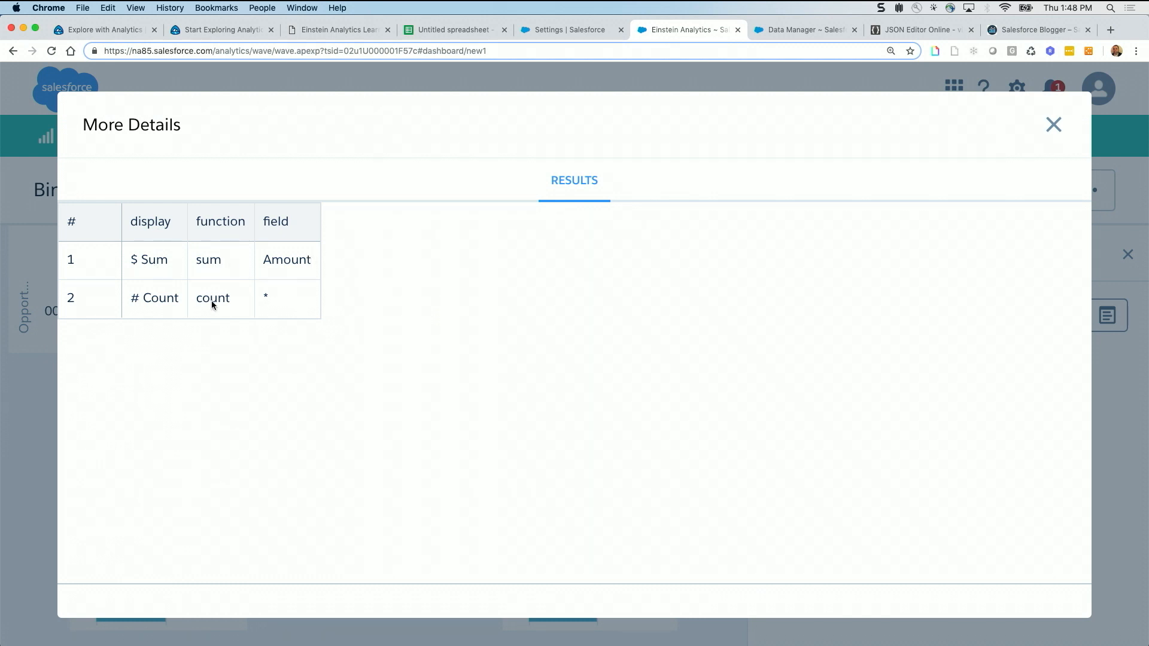
click(1054, 124)
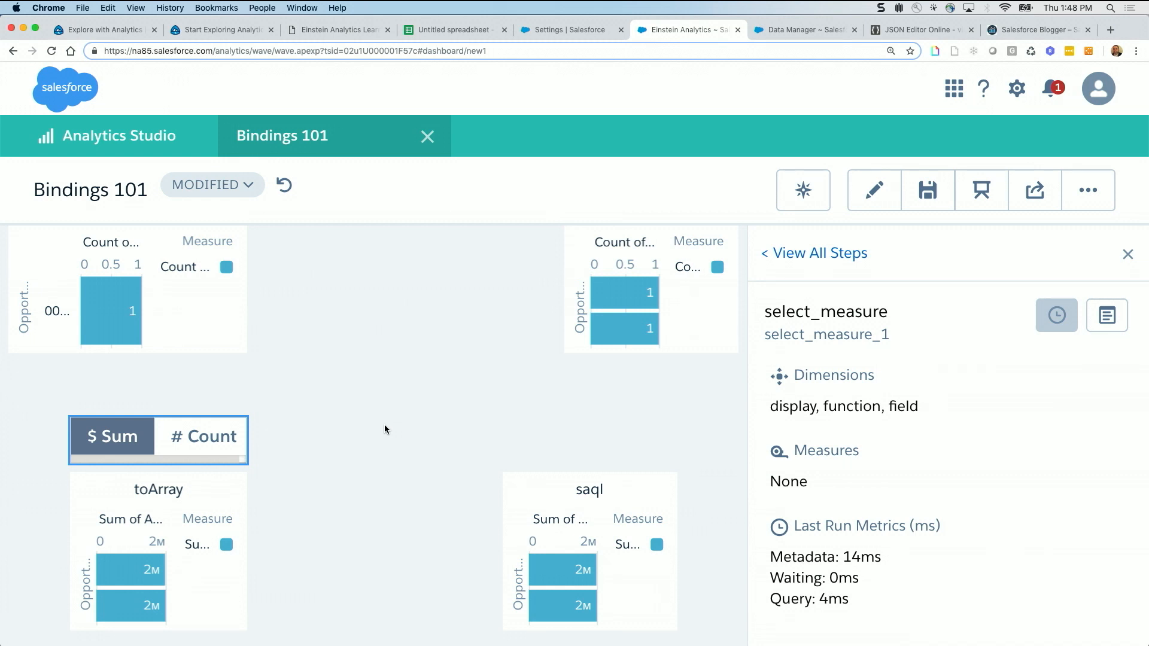
click(1127, 256)
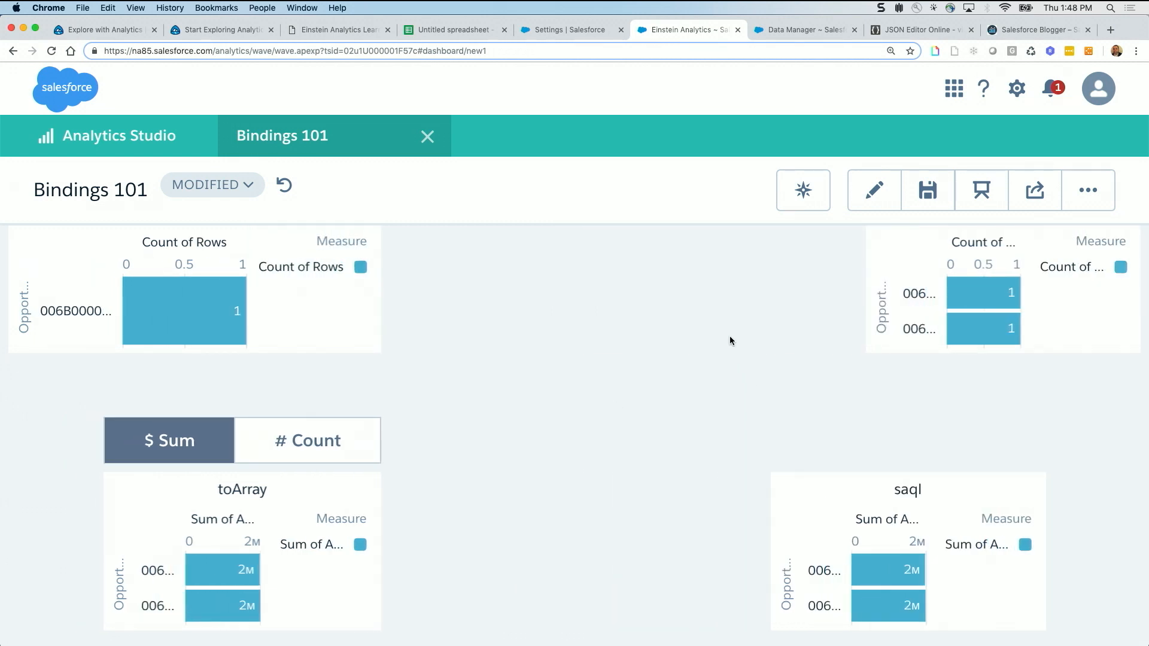
Go to the Data Selection & Serialization page and deselect the Proposal/Quote and Needs Analysis amounts in the table
scroll(730, 336, up, 5)
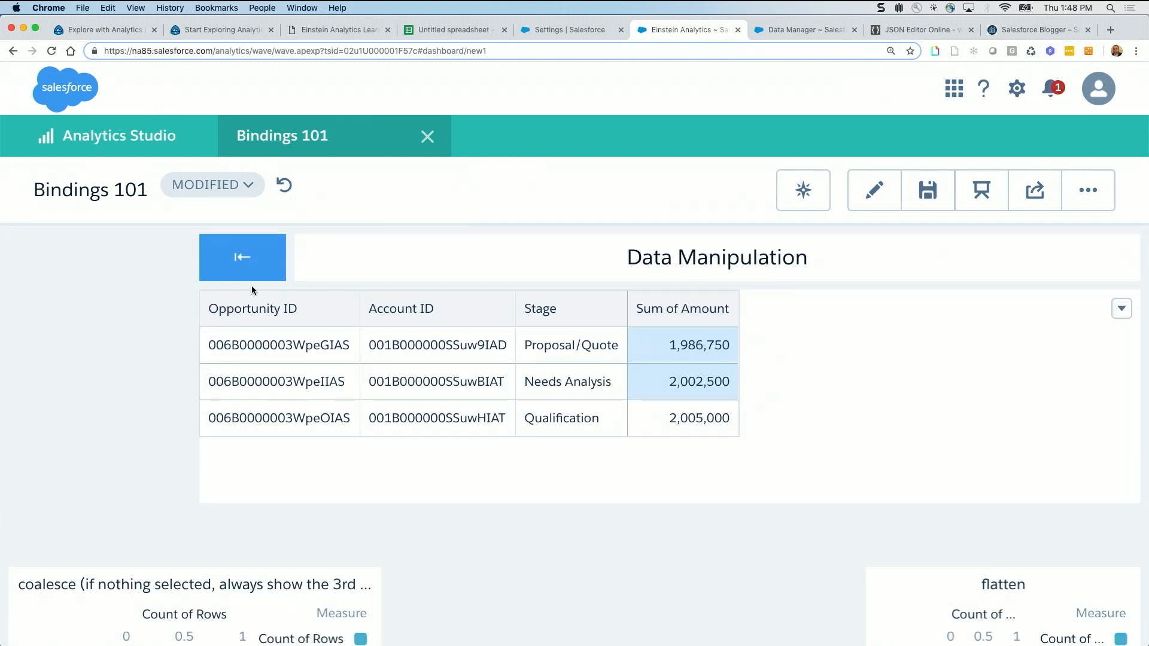
click(247, 271)
scroll(660, 542, down, 3)
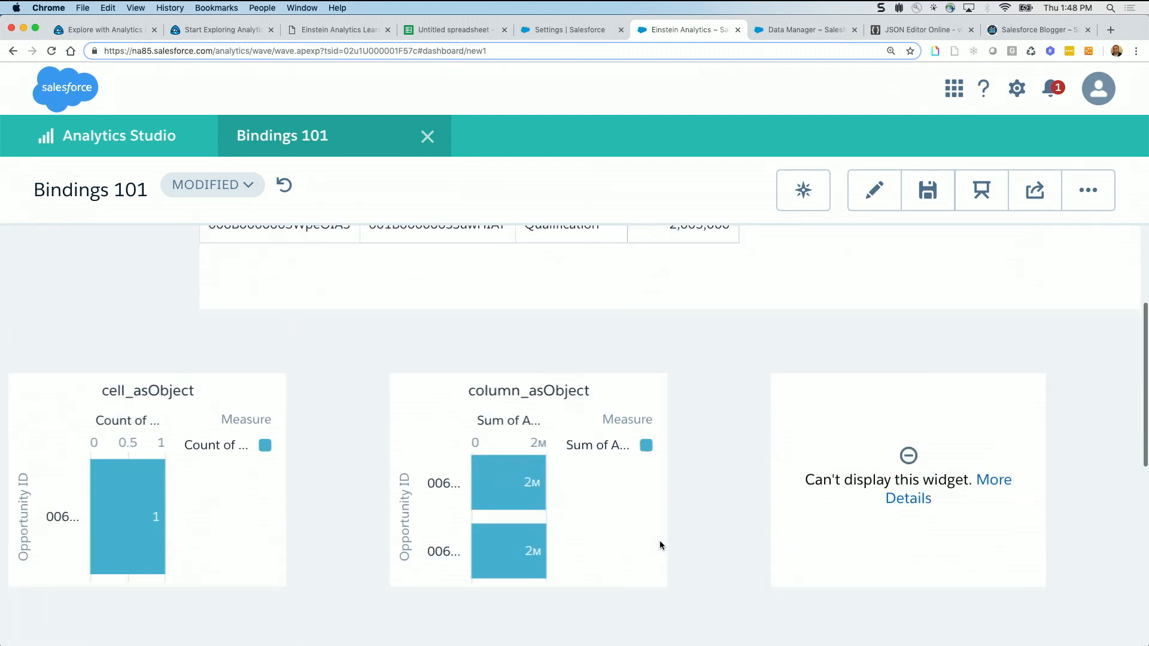
scroll(659, 541, up, 3)
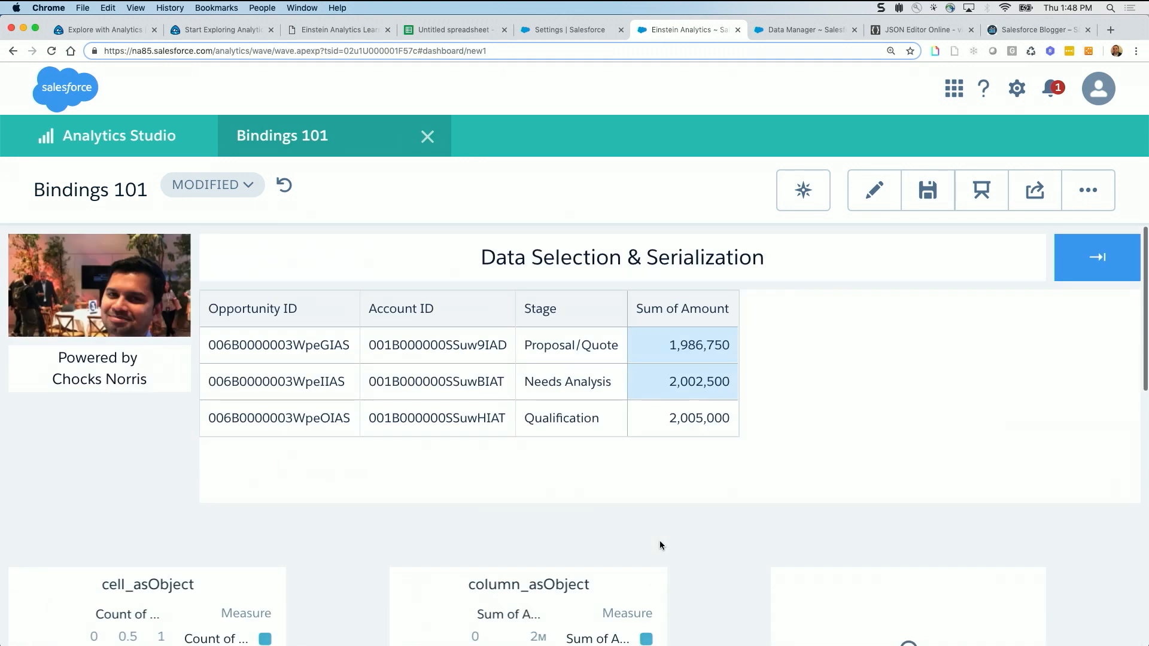
click(686, 361)
click(680, 386)
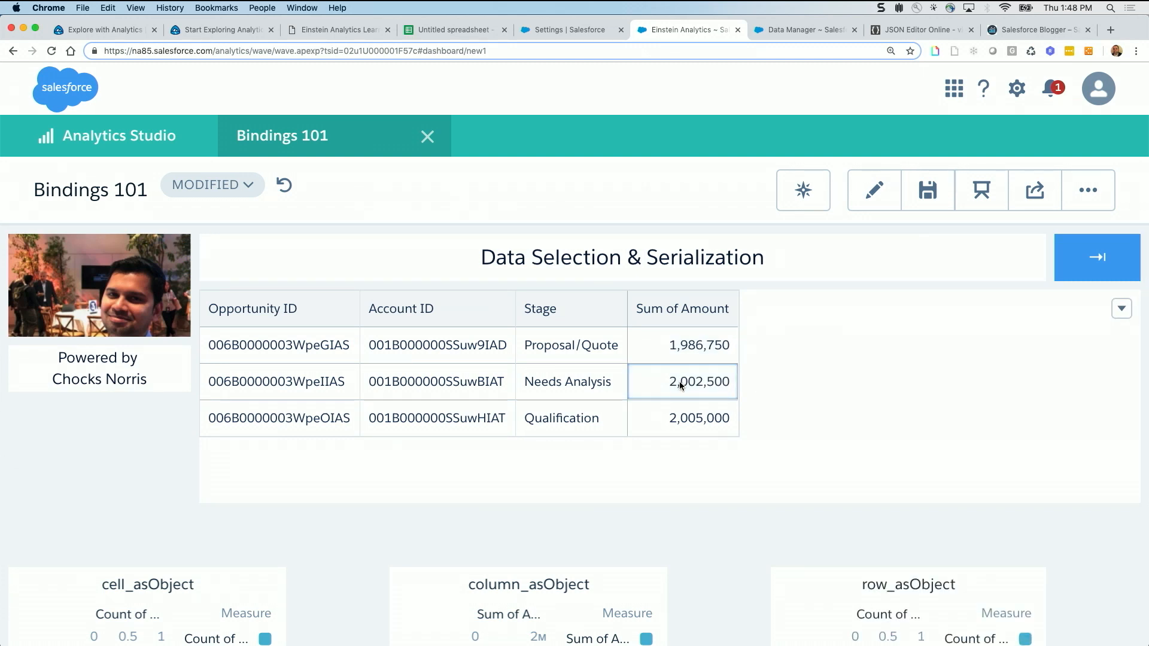